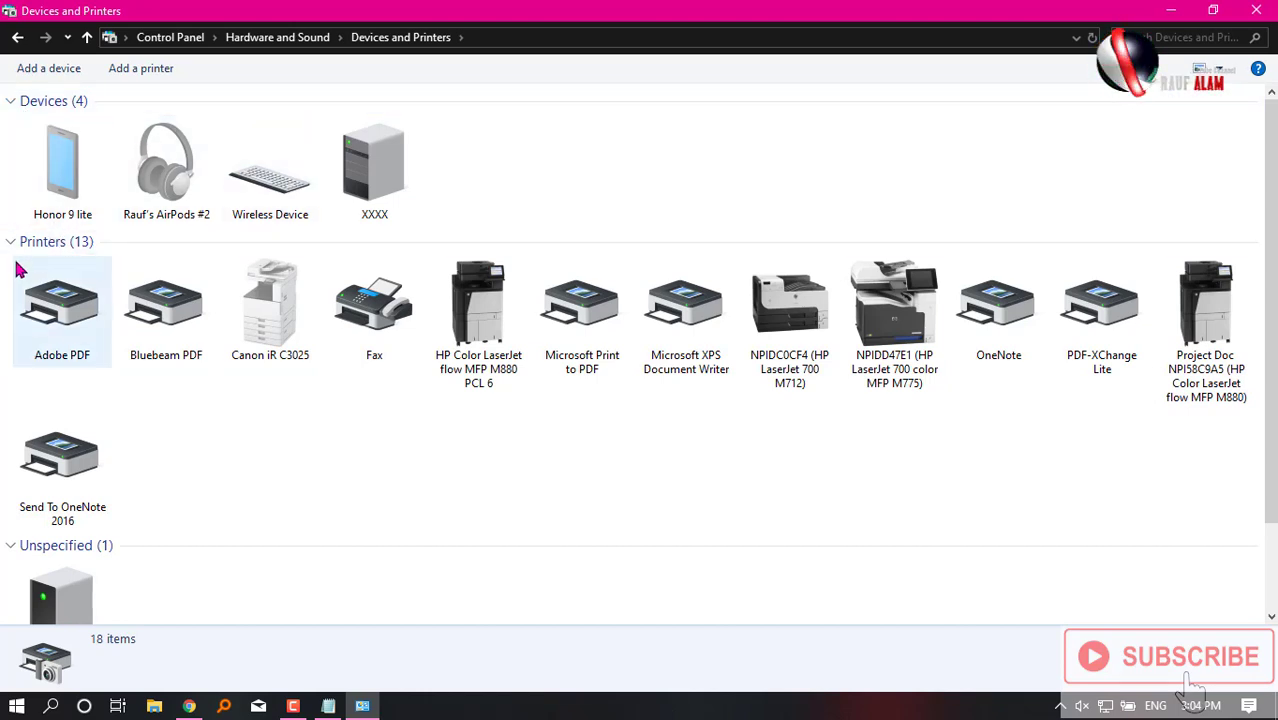
Look over the existing devices and printers, and start adding a new printer
{"action": "scroll", "coordinate": [118, 585], "scroll_direction": "down", "scroll_amount": 1}
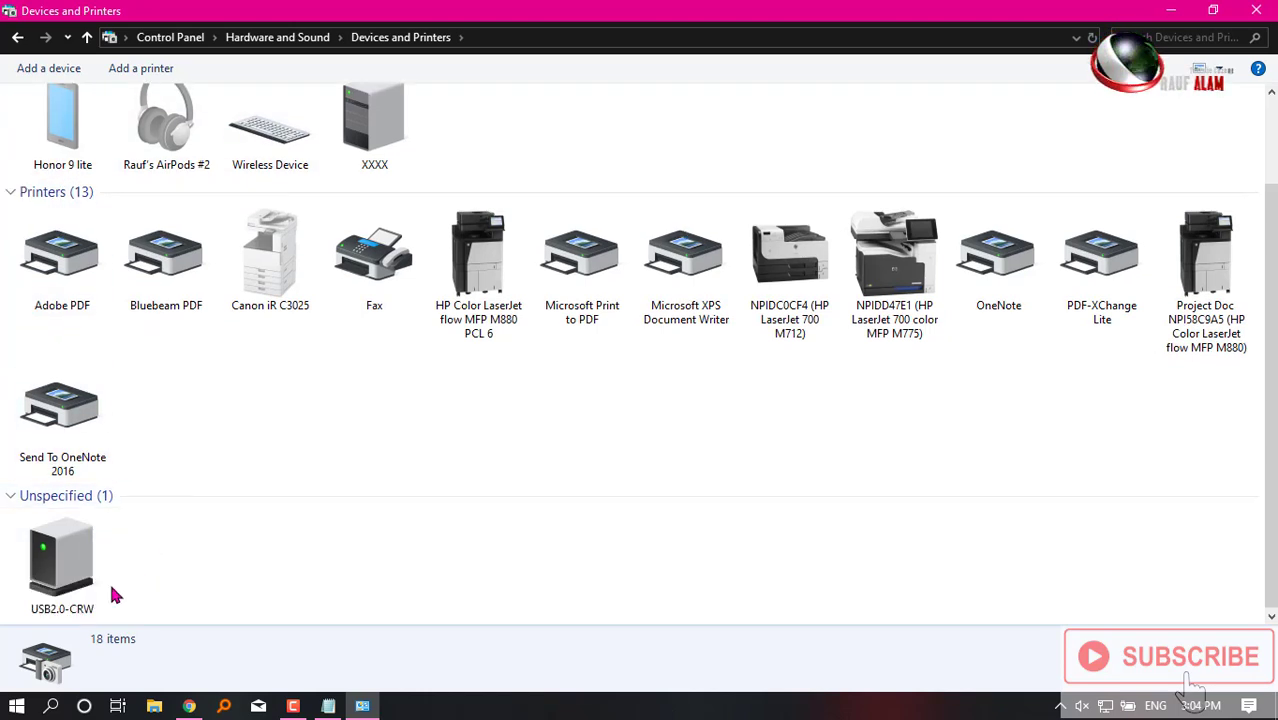
{"action": "scroll", "coordinate": [100, 590], "scroll_direction": "up", "scroll_amount": 1}
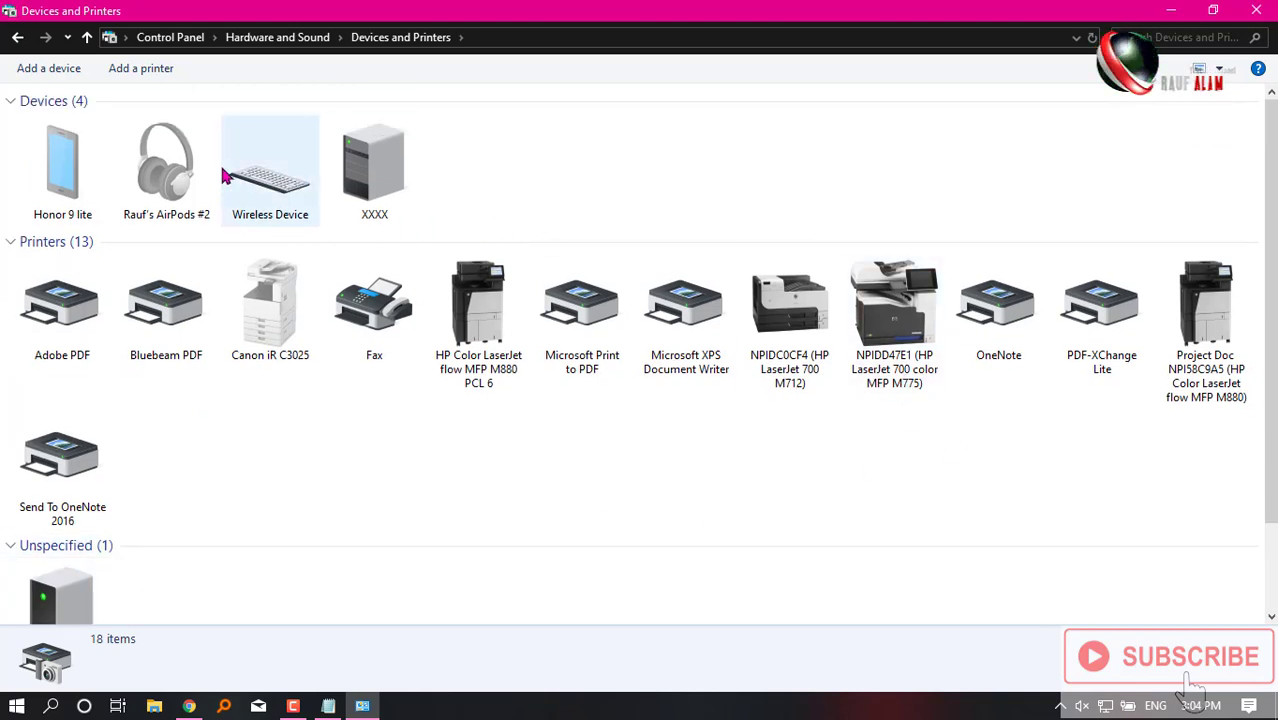
{"action": "left_click", "coordinate": [131, 75]}
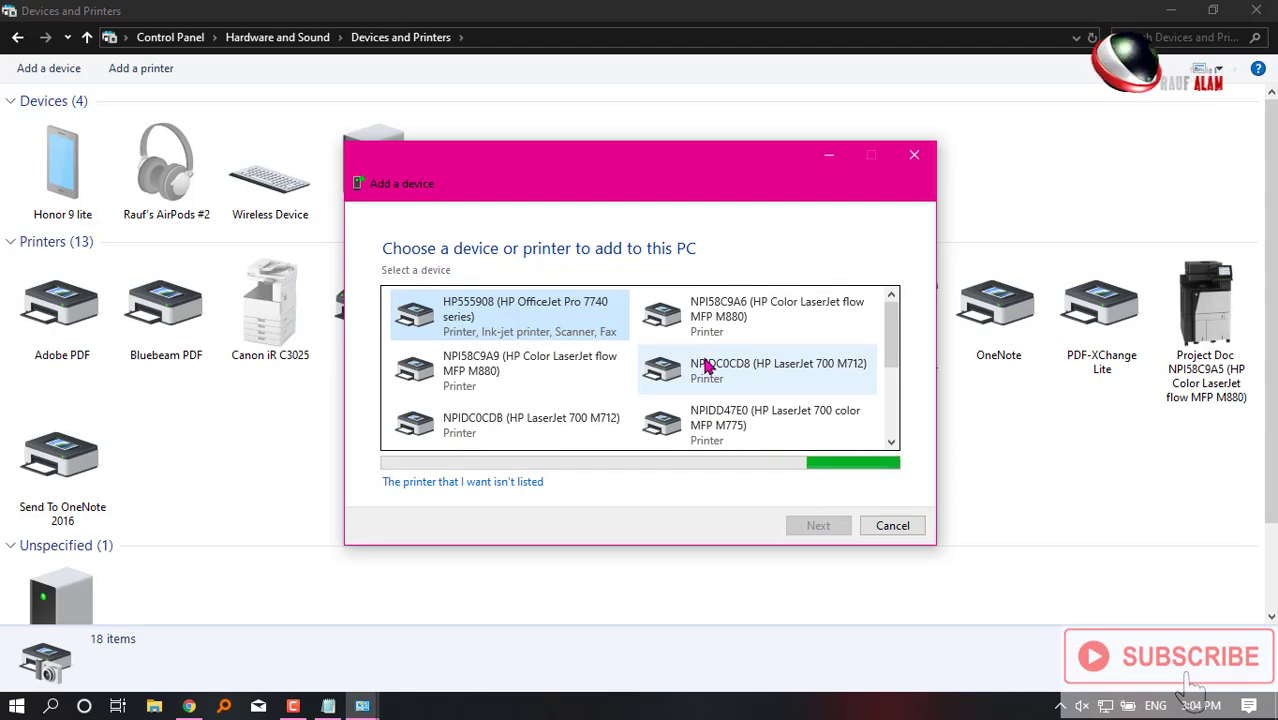
Switch to the Notepad note and arrange its window side by side with the Add a device dialog
{"action": "left_click", "coordinate": [328, 706]}
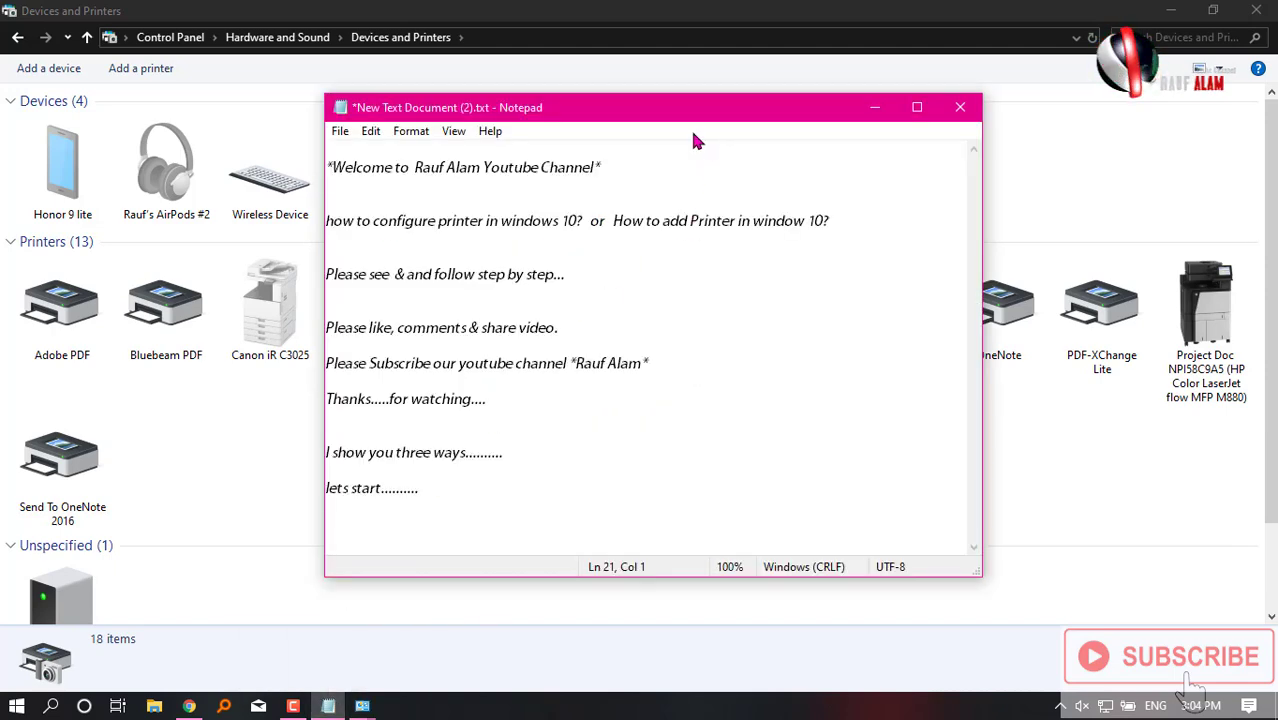
{"action": "left_click_drag", "start_coordinate": [703, 130], "coordinate": [341, 129]}
{"action": "left_click_drag", "start_coordinate": [750, 151], "coordinate": [984, 109]}
{"action": "left_click_drag", "start_coordinate": [436, 103], "coordinate": [517, 96]}
Add the line "wait for on till when search finished......" below "lets start" in the note
{"action": "left_click", "coordinate": [209, 480]}
{"action": "key", "text": "Return"}
{"action": "key", "text": "Return"}
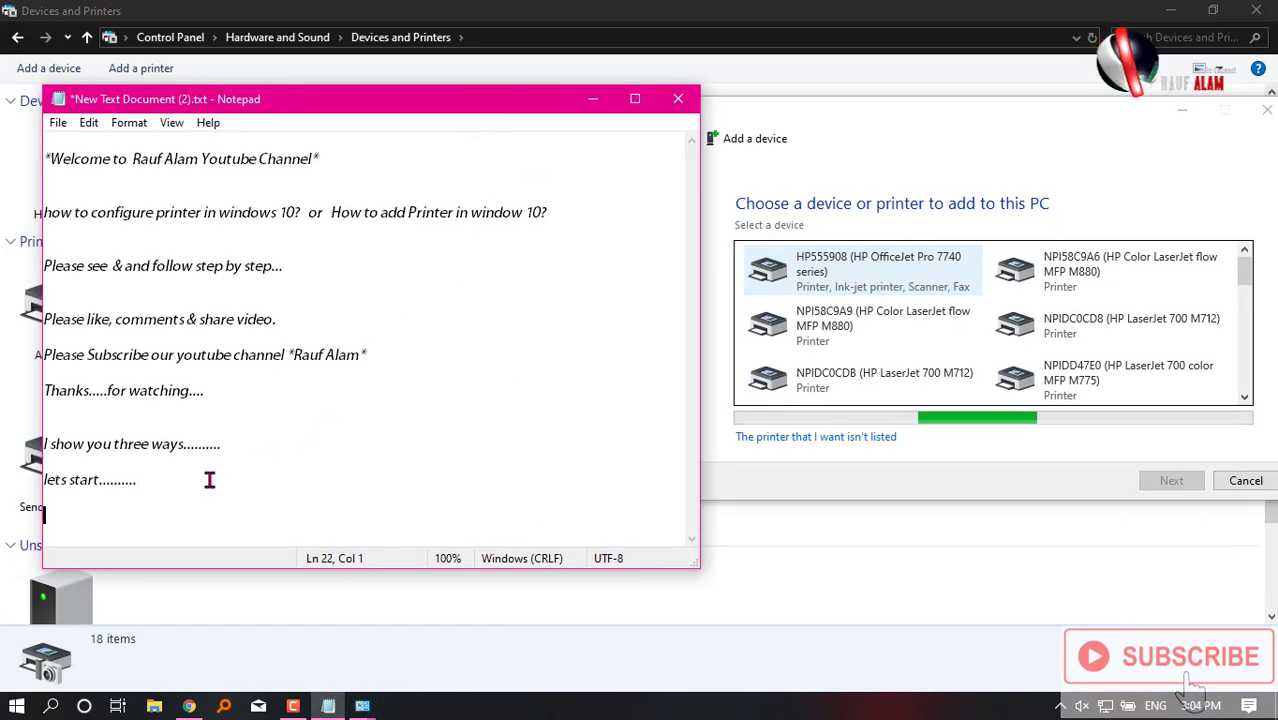
{"action": "type", "text": "wait"}
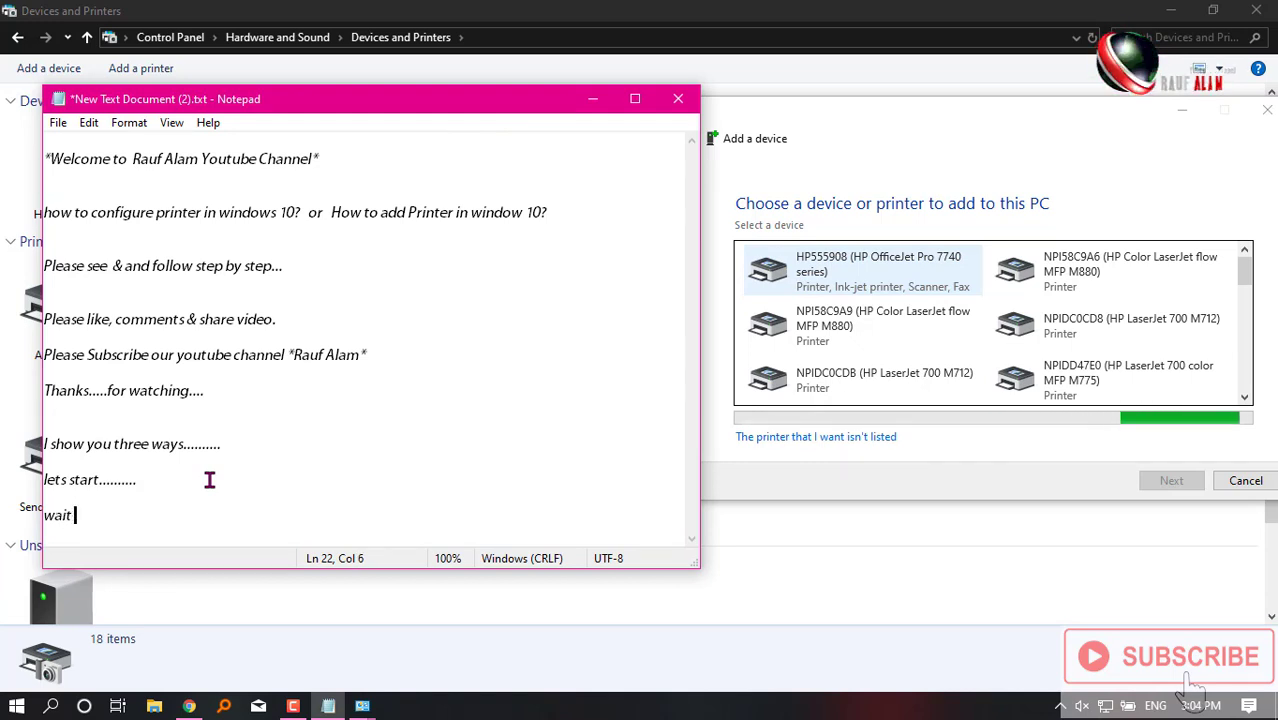
{"action": "type", "text": " f"}
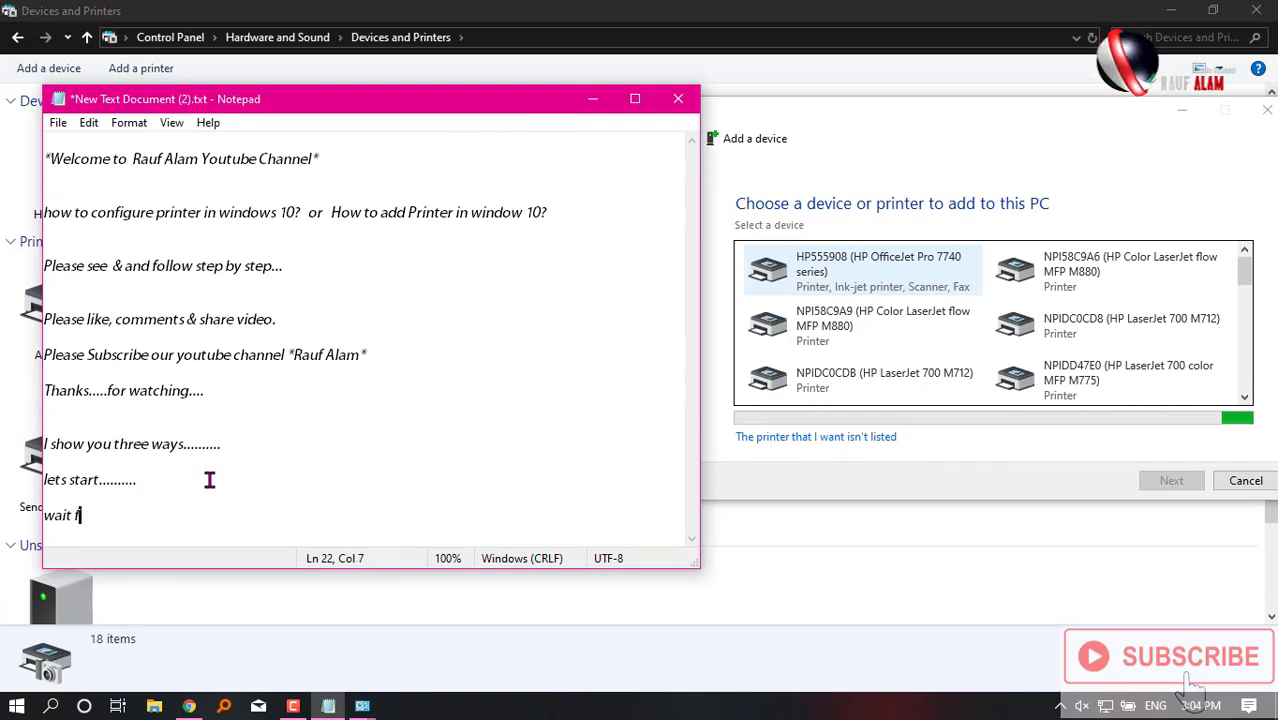
{"action": "type", "text": "or i"}
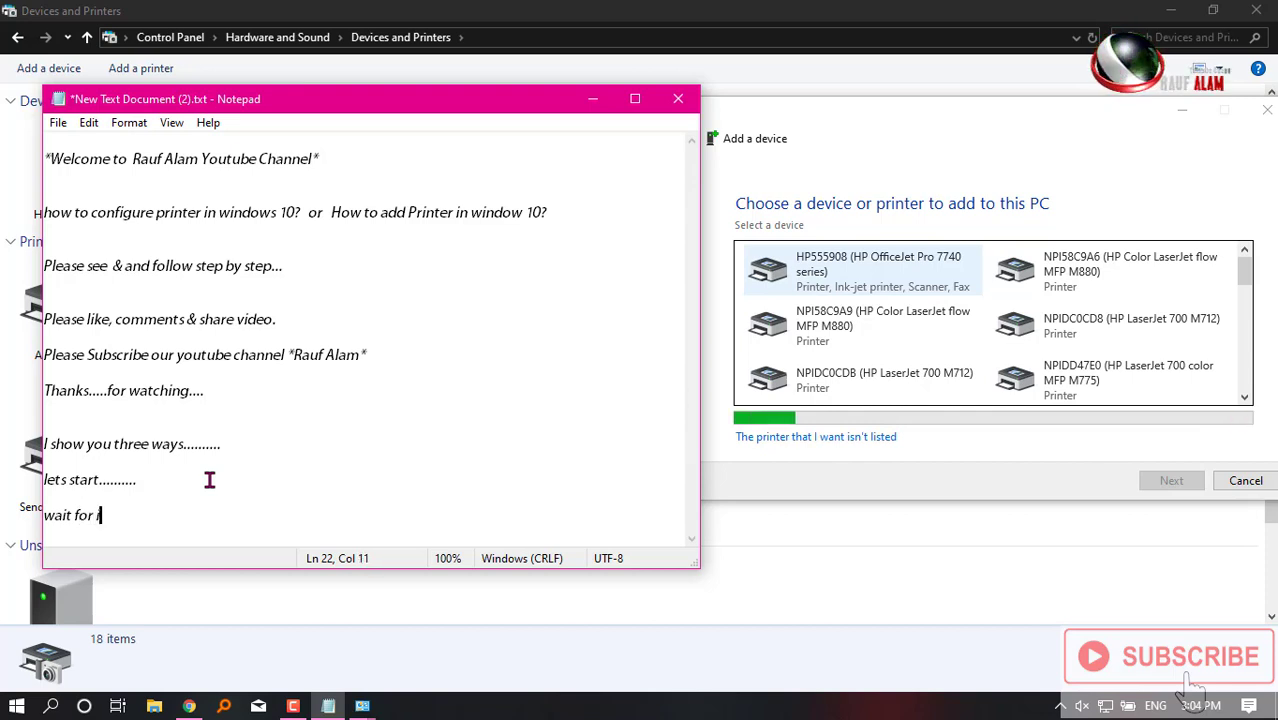
{"action": "key", "text": "BackSpace"}
{"action": "type", "text": "on"}
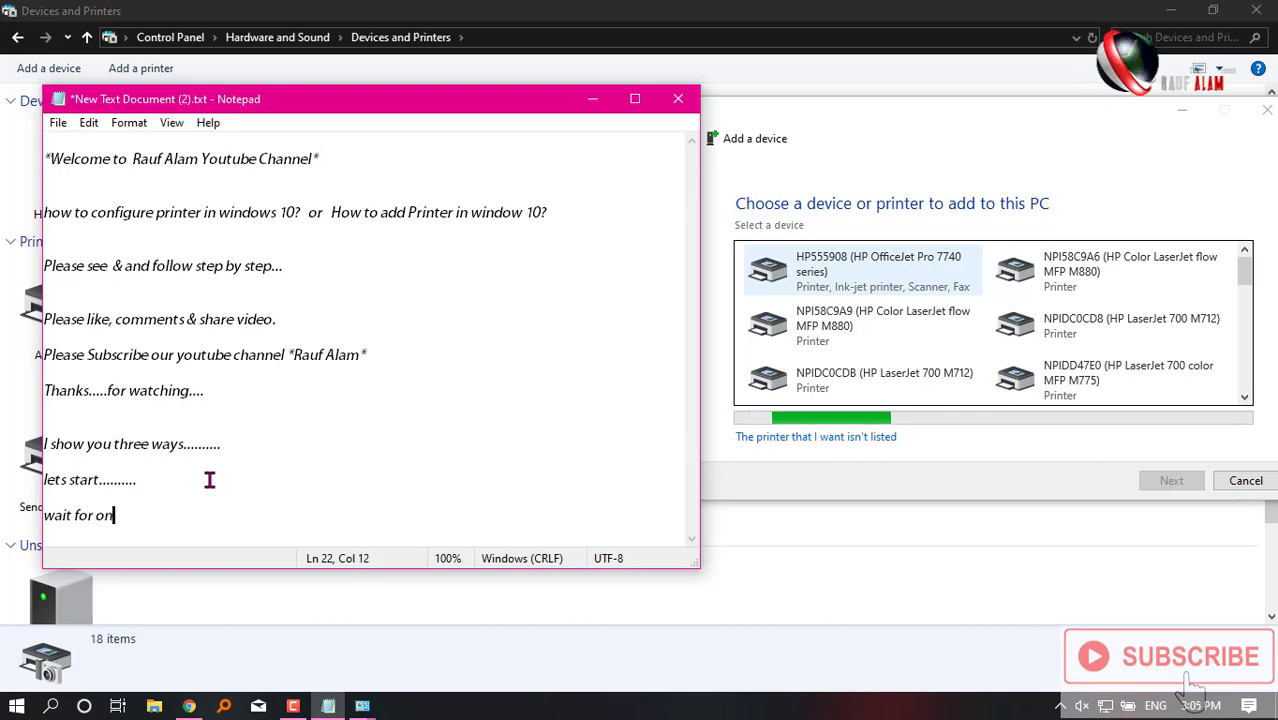
{"action": "type", "text": "till when search"}
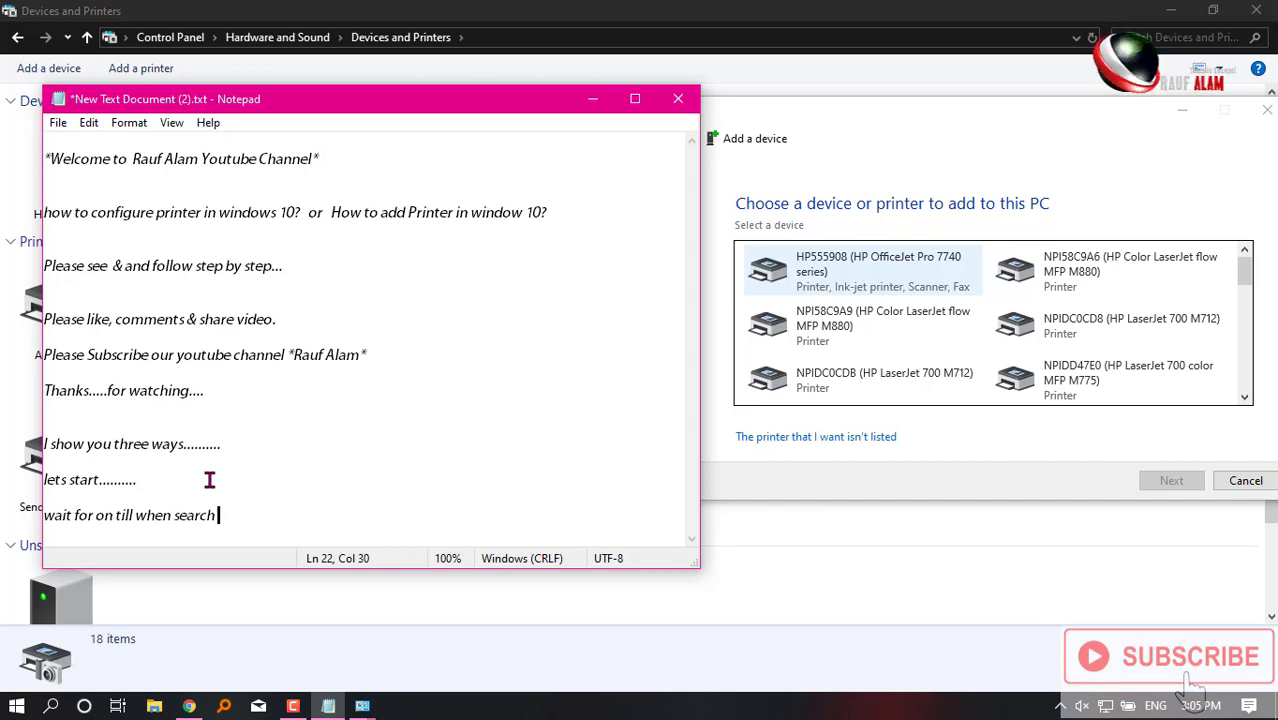
{"action": "key", "text": "BackSpace"}
{"action": "key", "text": "BackSpace"}
{"action": "key", "text": "BackSpace"}
{"action": "type", "text": "finishe"}
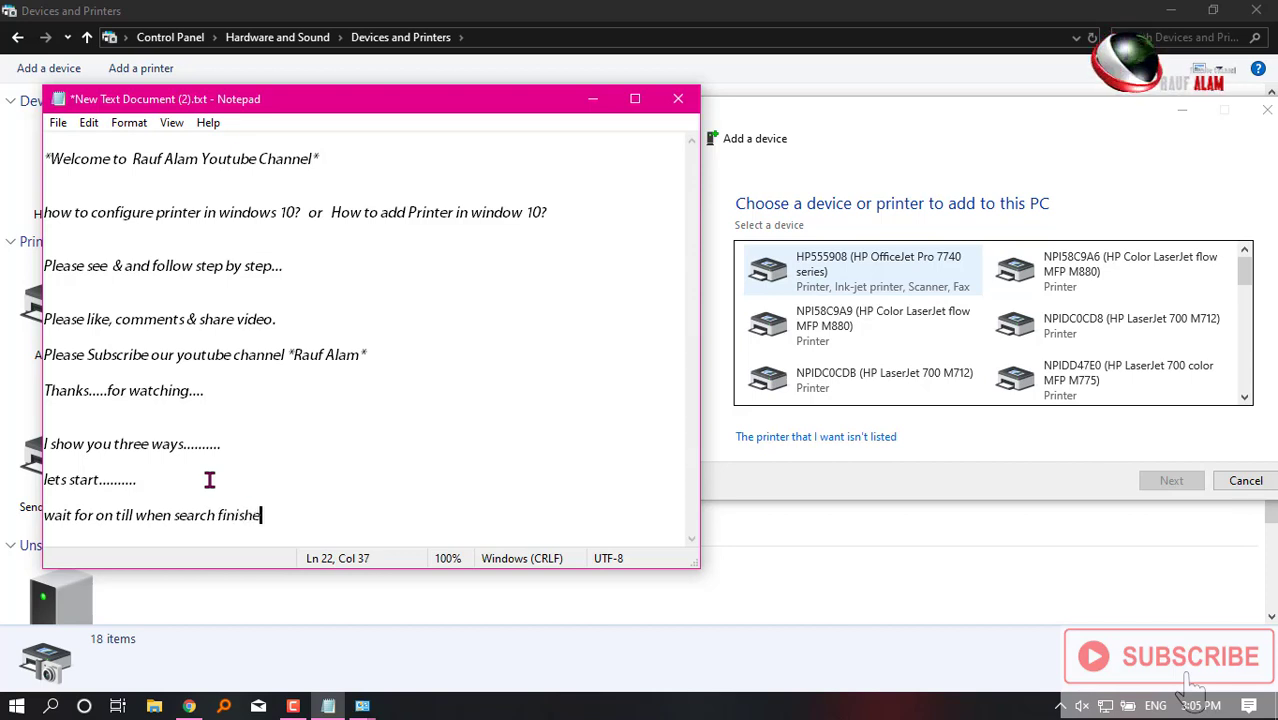
{"action": "type", "text": "d......"}
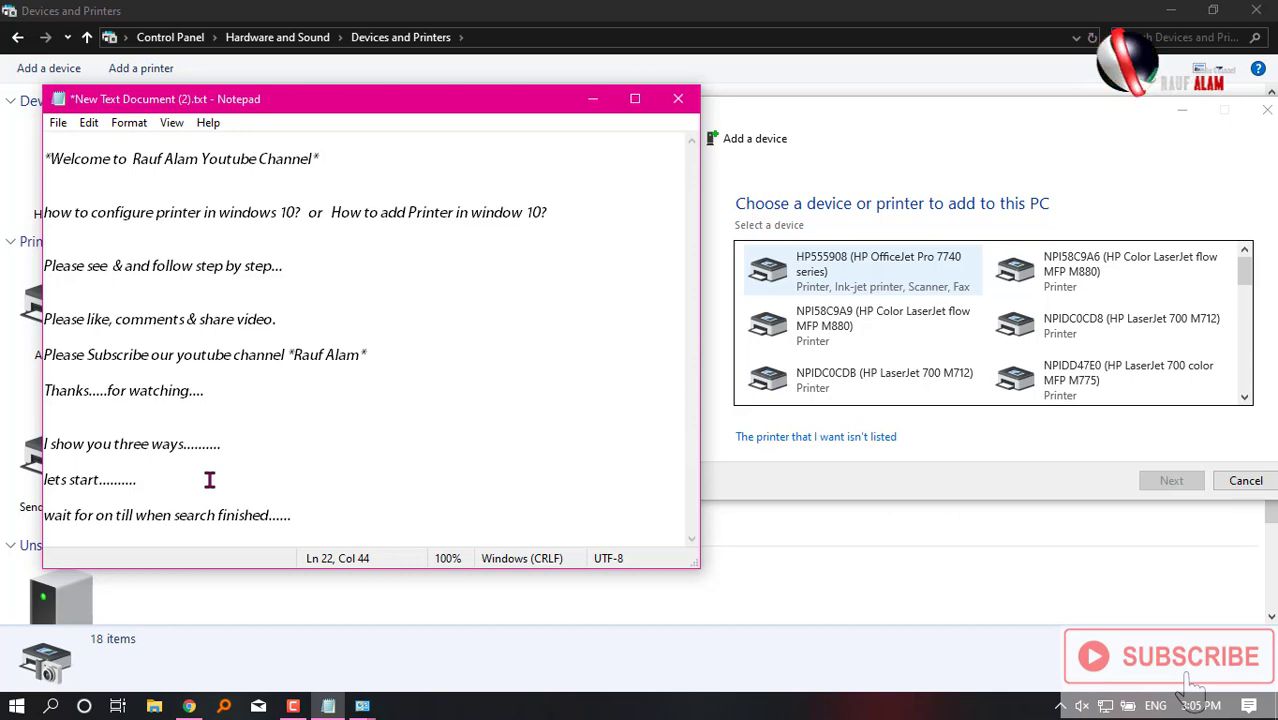
Delete the line about waiting for the search from the note
{"action": "key", "text": "BackSpace"}
{"action": "key", "text": "BackSpace"}
{"action": "key", "text": "BackSpace"}
{"action": "key", "text": "BackSpace"}
{"action": "key", "text": "BackSpace"}
{"action": "key", "text": "BackSpace"}
{"action": "key", "text": "BackSpace"}
{"action": "key", "text": "BackSpace"}
{"action": "key", "text": "BackSpace"}
{"action": "key", "text": "BackSpace"}
{"action": "key", "text": "BackSpace"}
{"action": "key", "text": "BackSpace"}
{"action": "key", "text": "BackSpace"}
{"action": "key", "text": "BackSpace"}
{"action": "key", "text": "BackSpace"}
{"action": "key", "text": "BackSpace"}
{"action": "key", "text": "BackSpace"}
{"action": "key", "text": "BackSpace"}
{"action": "key", "text": "BackSpace"}
{"action": "key", "text": "BackSpace"}
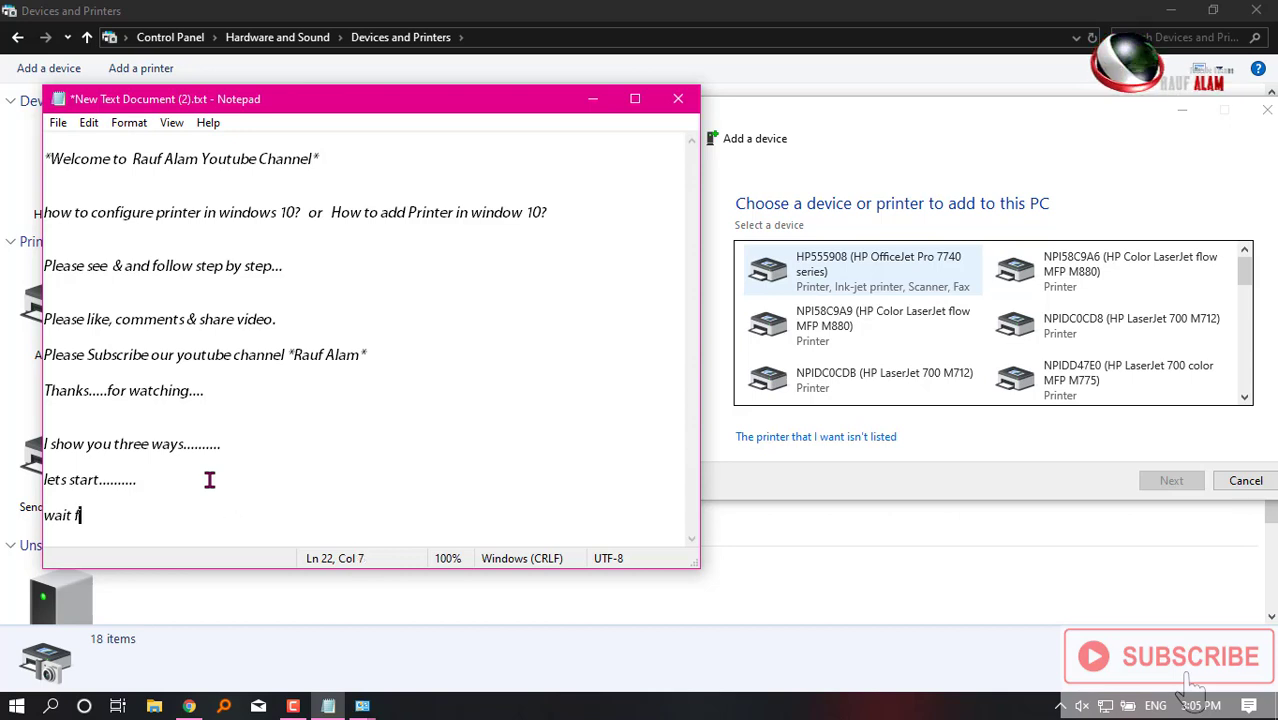
{"action": "key", "text": "BackSpace"}
{"action": "key", "text": "BackSpace"}
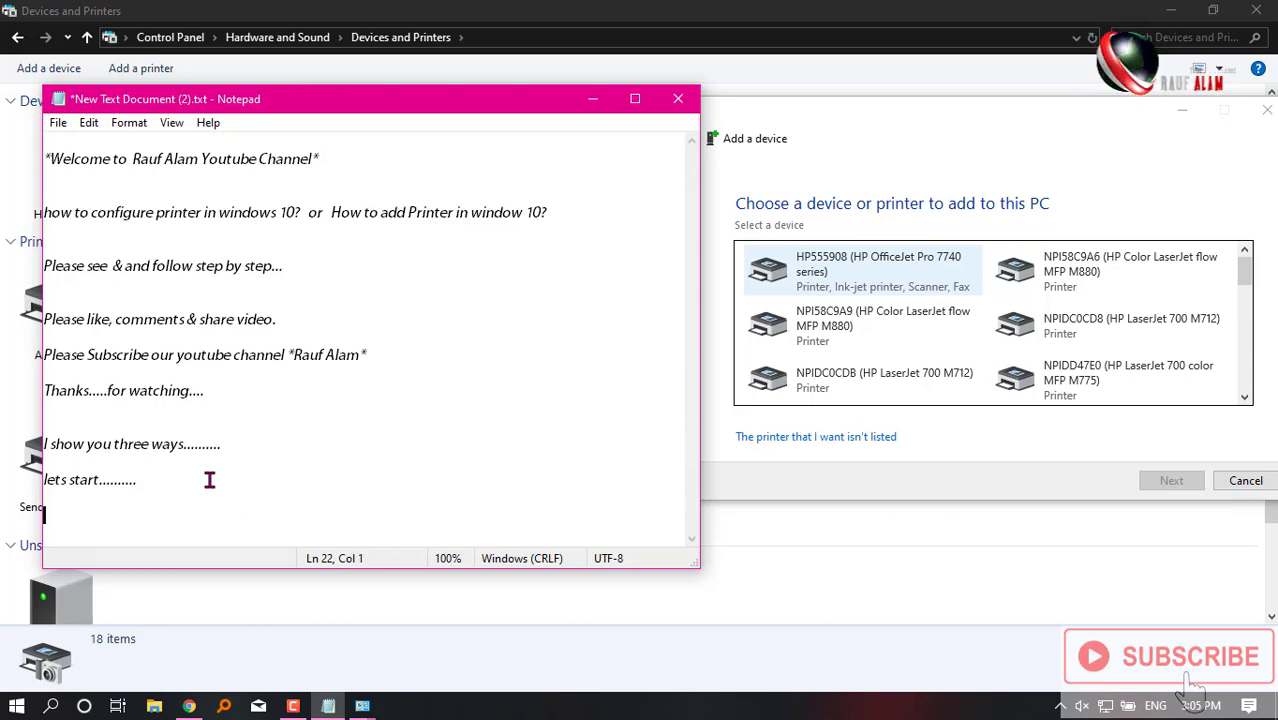
Move the Add a device dialog fully into view and look through its list of found printers
{"action": "left_click_drag", "start_coordinate": [969, 119], "coordinate": [905, 107]}
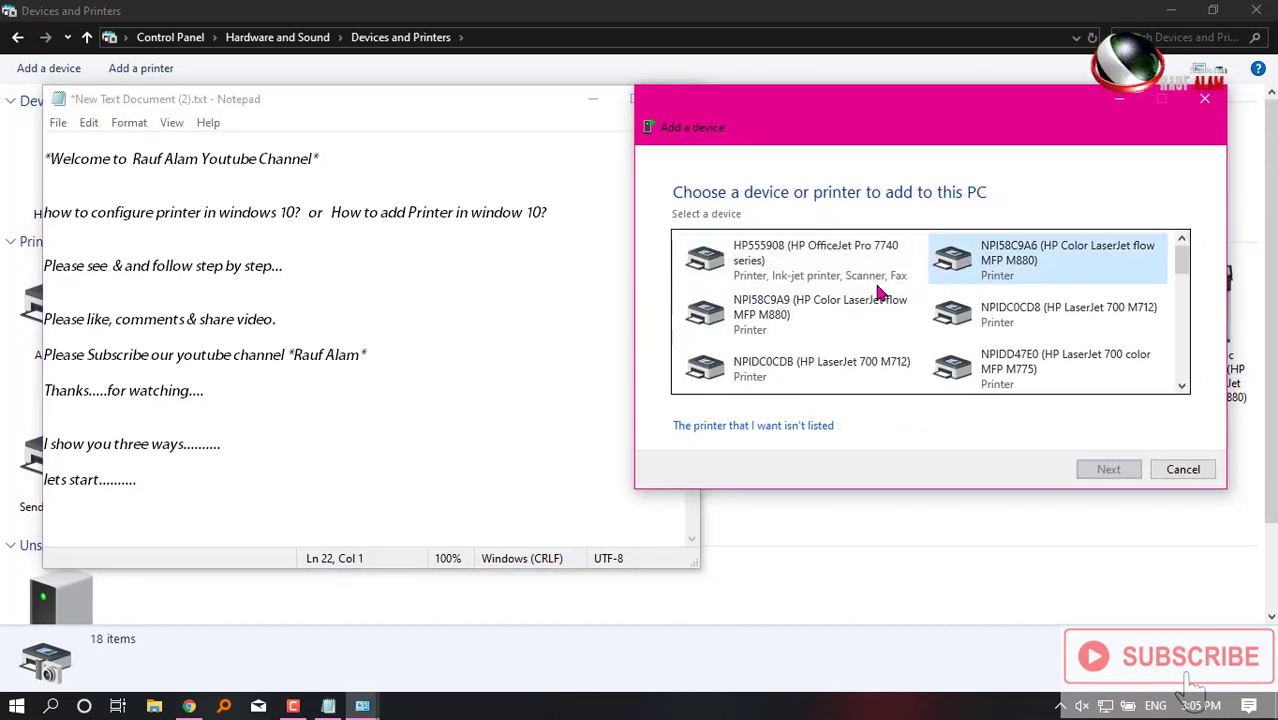
{"action": "left_click", "coordinate": [917, 308]}
{"action": "left_click", "coordinate": [942, 317]}
{"action": "scroll", "coordinate": [858, 362], "scroll_direction": "down", "scroll_amount": 5}
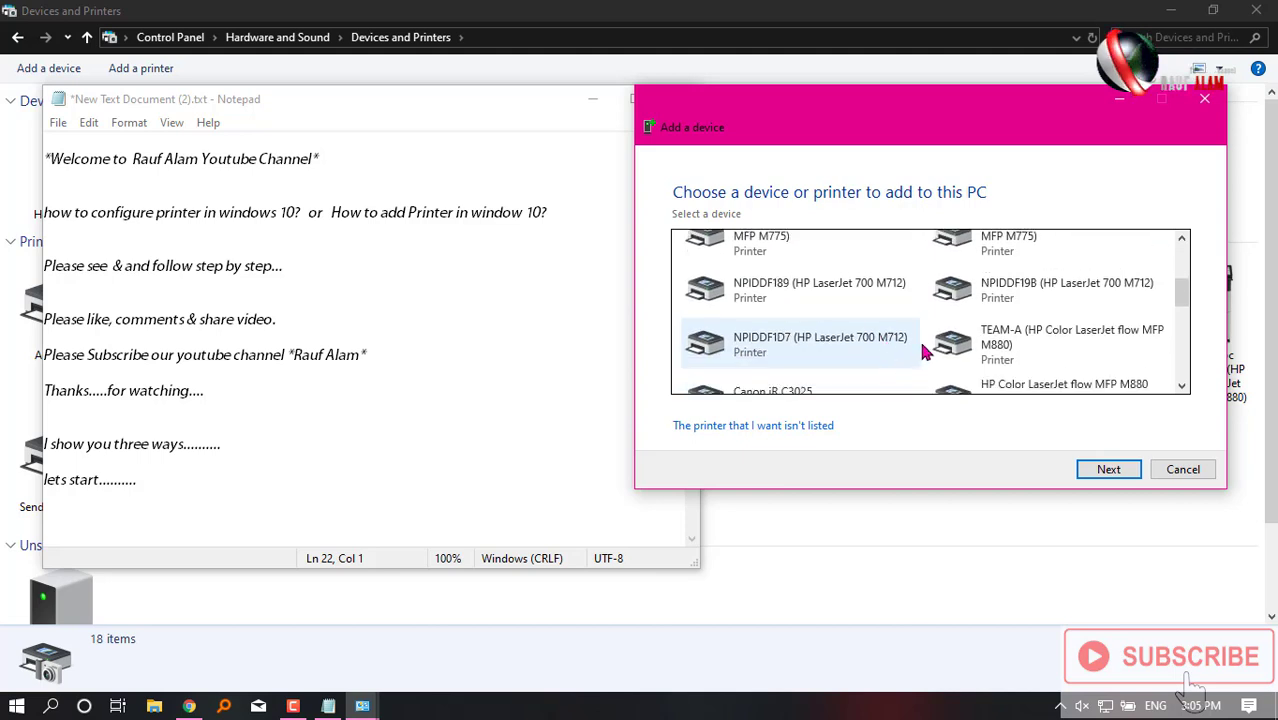
{"action": "scroll", "coordinate": [1013, 350], "scroll_direction": "down", "scroll_amount": 4}
{"action": "scroll", "coordinate": [1025, 335], "scroll_direction": "up", "scroll_amount": 1}
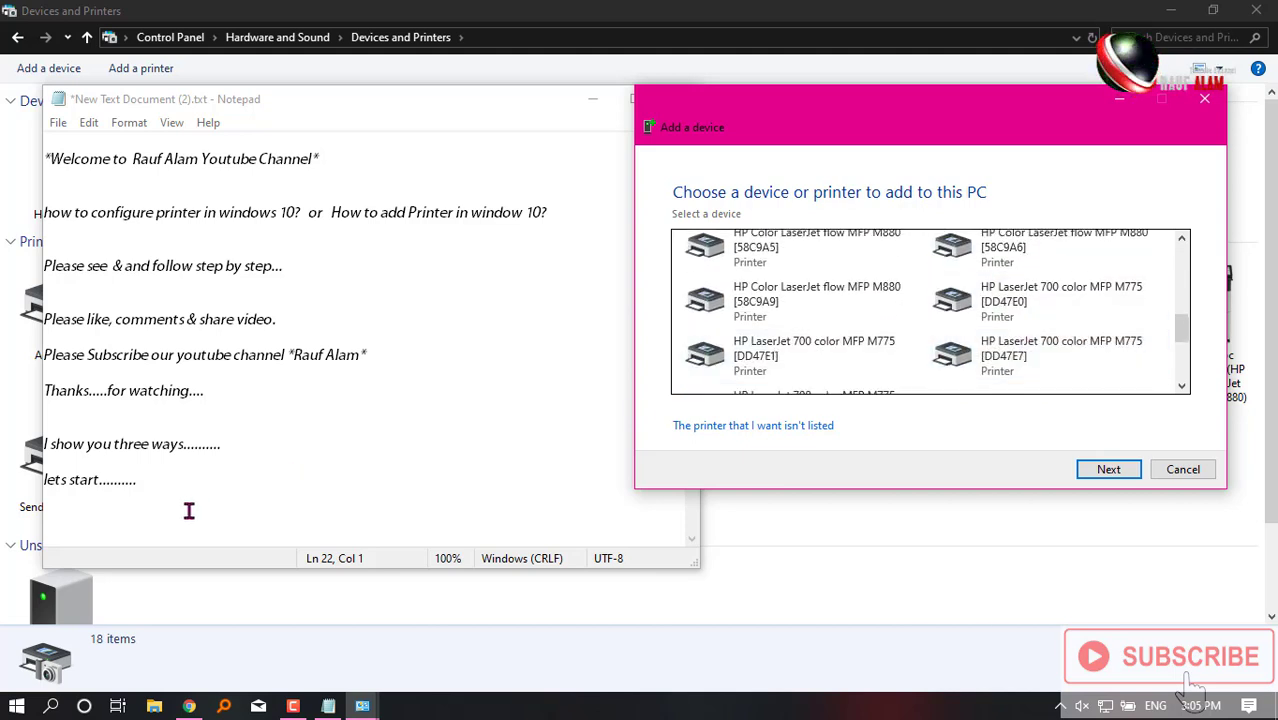
{"action": "left_click", "coordinate": [153, 528]}
{"action": "type", "text": "you "}
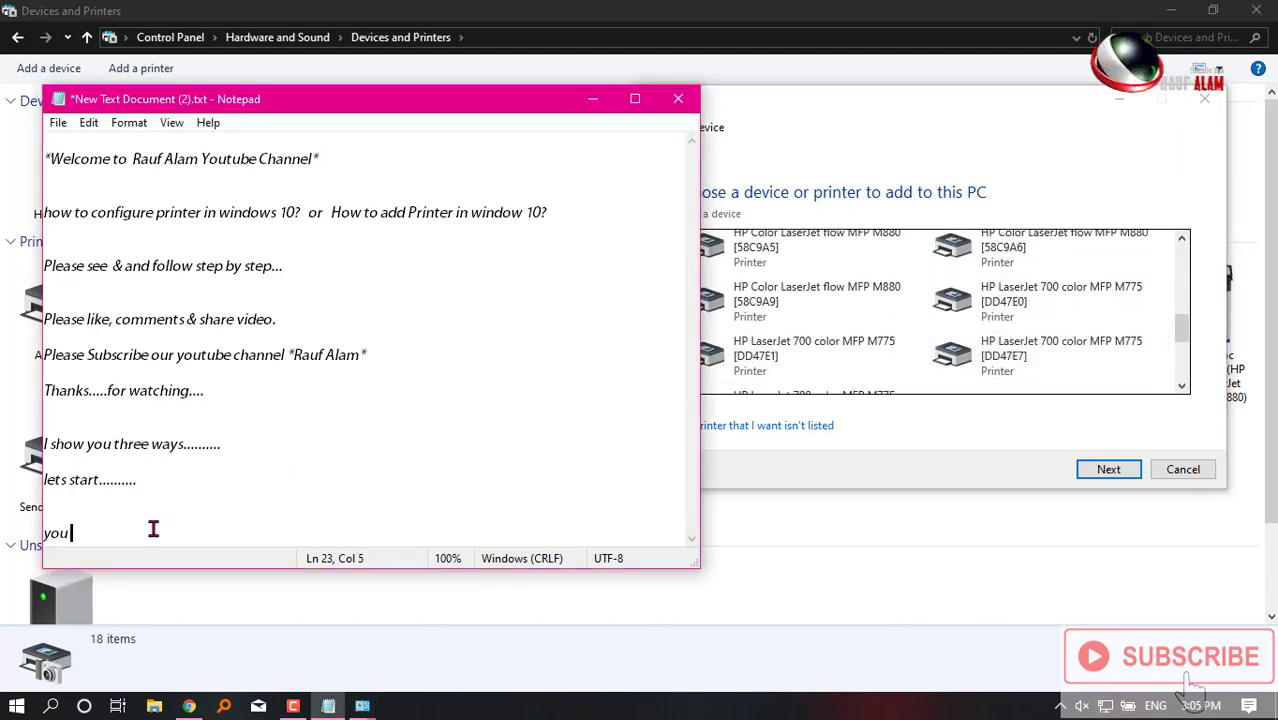
{"action": "type", "text": "can s"}
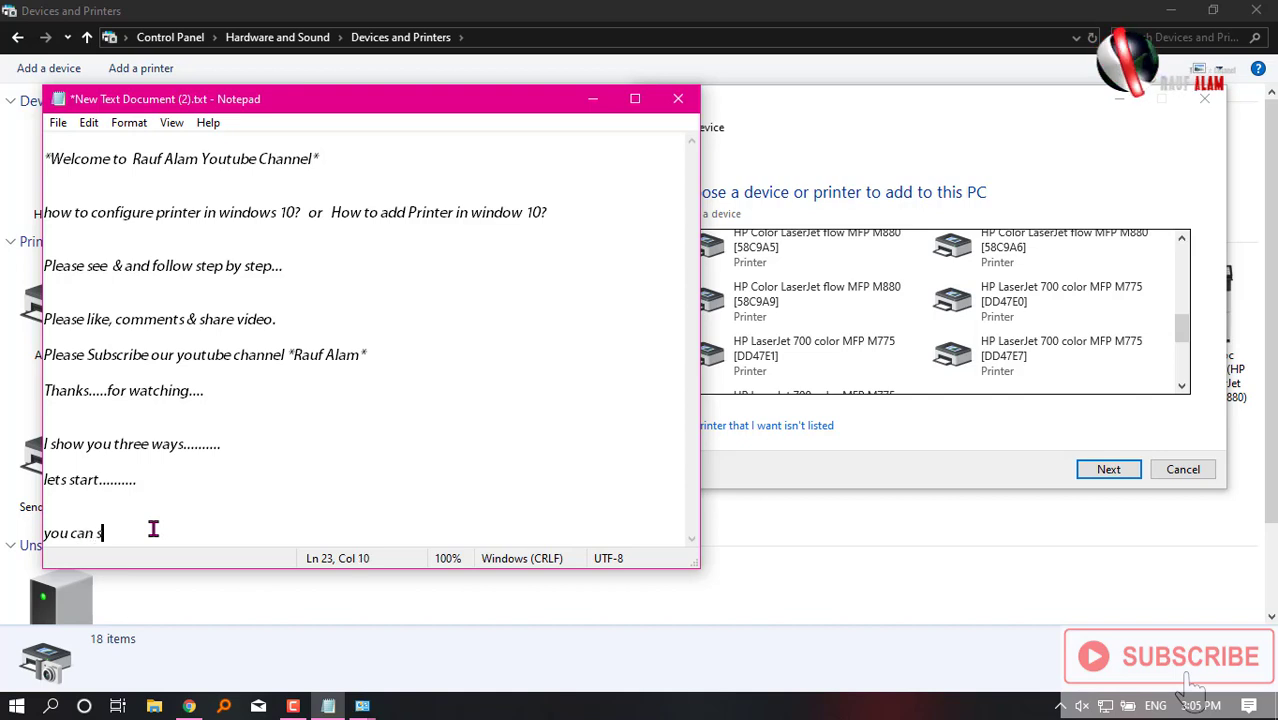
{"action": "type", "text": "ele"}
{"action": "key", "text": "BackSpace"}
{"action": "key", "text": "BackSpace"}
{"action": "key", "text": "BackSpace"}
{"action": "key", "text": "BackSpace"}
{"action": "key", "text": "BackSpace"}
{"action": "key", "text": "BackSpace"}
{"action": "key", "text": "BackSpace"}
{"action": "key", "text": "BackSpace"}
{"action": "key", "text": "BackSpace"}
{"action": "key", "text": "BackSpace"}
{"action": "key", "text": "BackSpace"}
{"action": "key", "text": "BackSpace"}
{"action": "key", "text": "BackSpace"}
{"action": "key", "text": "BackSpace"}
{"action": "key", "text": "BackSpace"}
{"action": "key", "text": "BackSpace"}
{"action": "key", "text": "BackSpace"}
{"action": "key", "text": "BackSpace"}
{"action": "key", "text": "BackSpace"}
{"action": "key", "text": "BackSpace"}
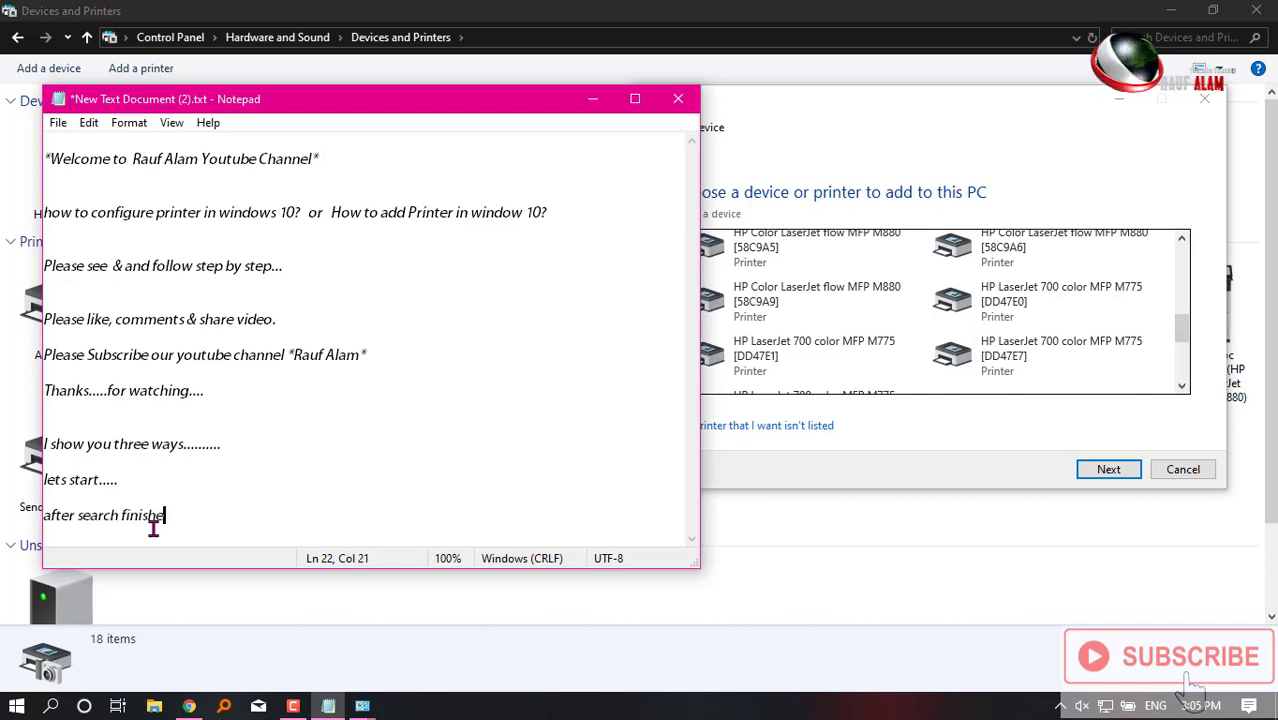
Complete the note line below "lets start....." as "after search finished. you can see here printers"
{"action": "type", "text": ". you can see her"}
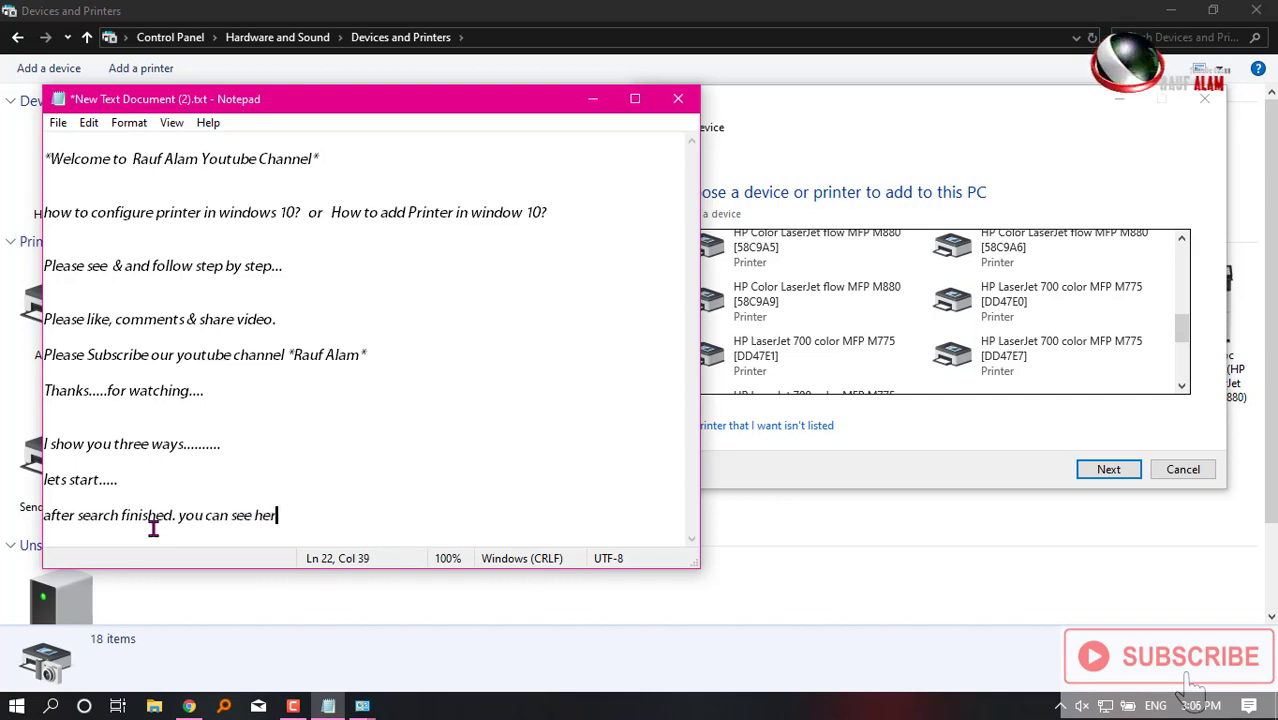
{"action": "type", "text": "e printer"}
{"action": "key", "text": "BackSpace"}
{"action": "type", "text": "rs"}
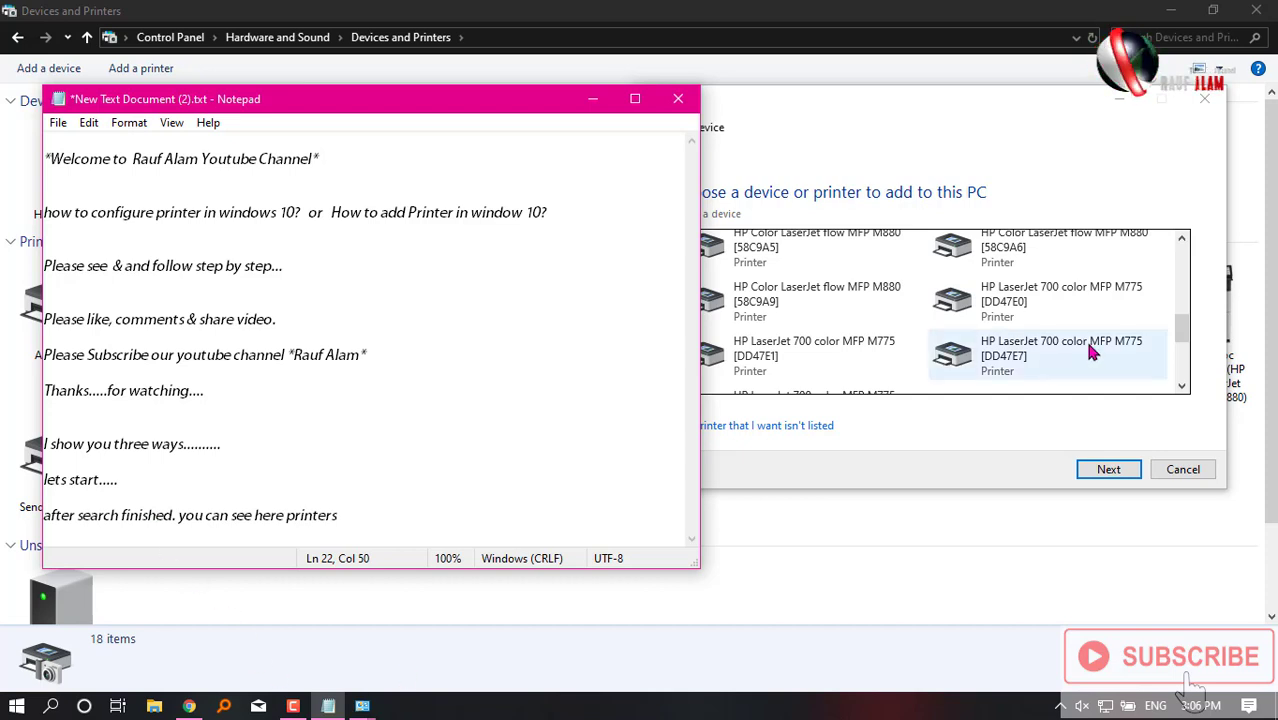
Browse the rest of the found printers, and add the note line "if your printer is showing so you select and follow this one...."
{"action": "left_click", "coordinate": [1036, 140]}
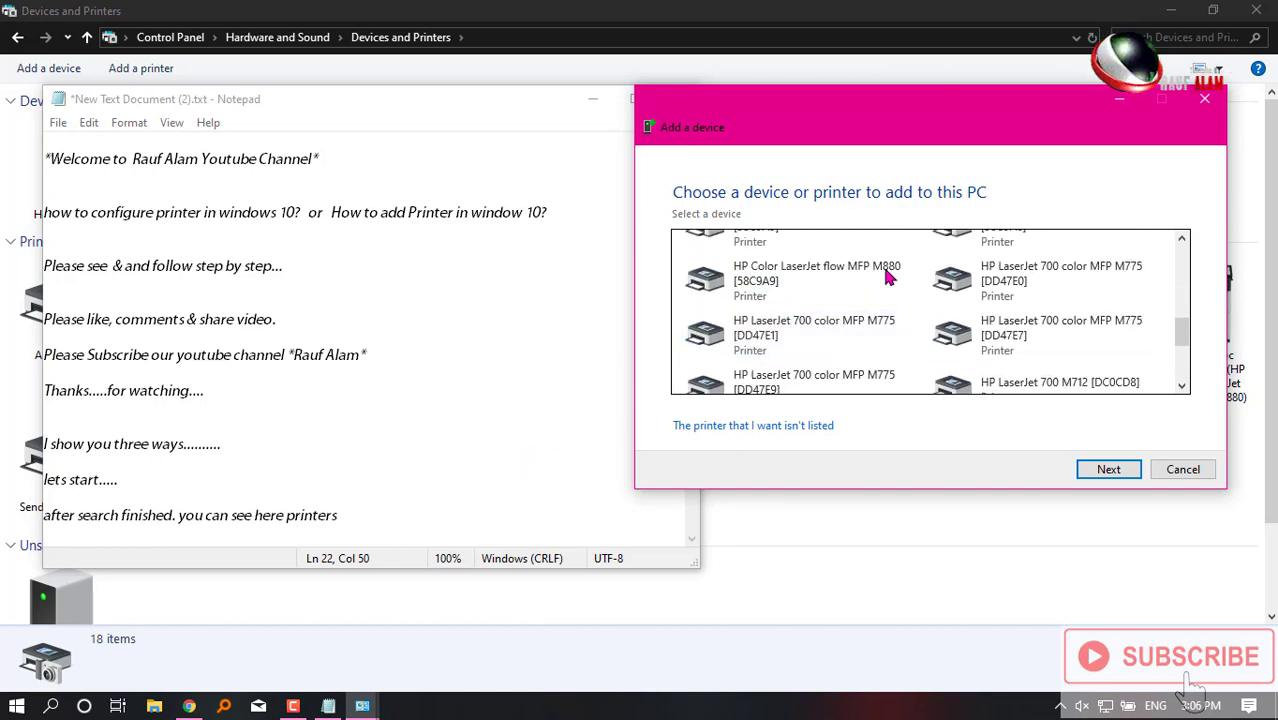
{"action": "left_click", "coordinate": [363, 515]}
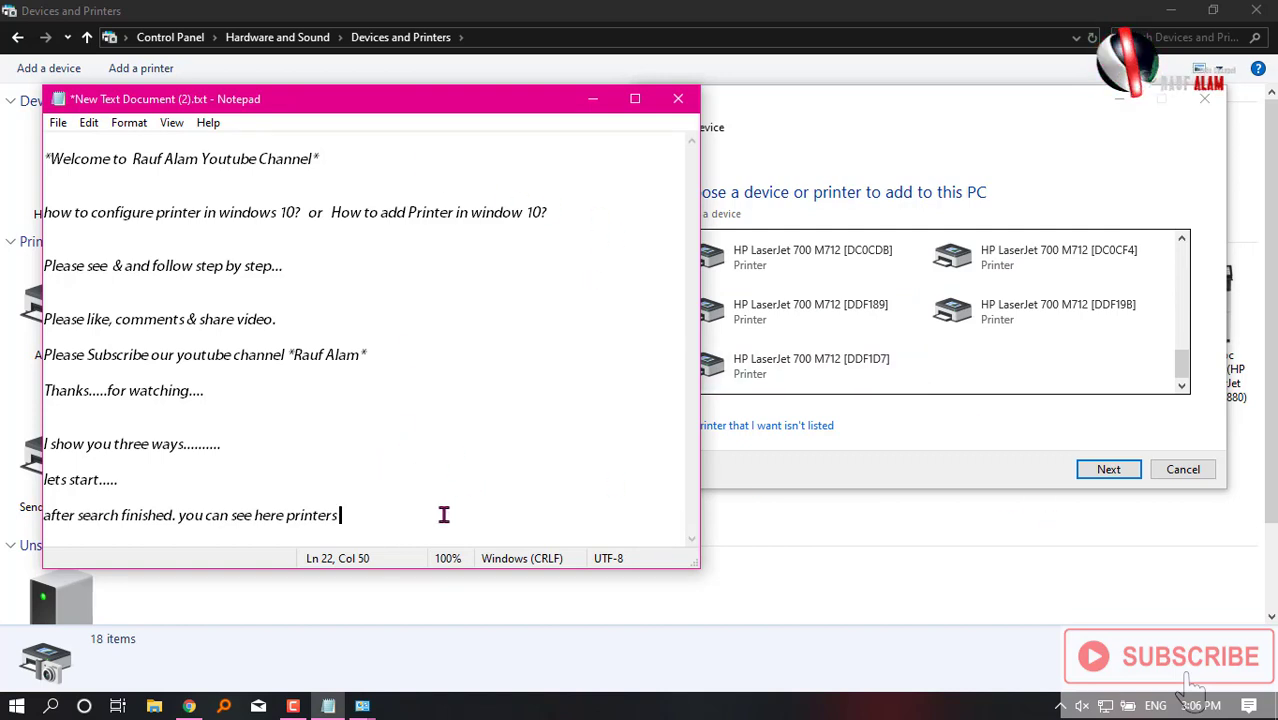
{"action": "type", "text": "if"}
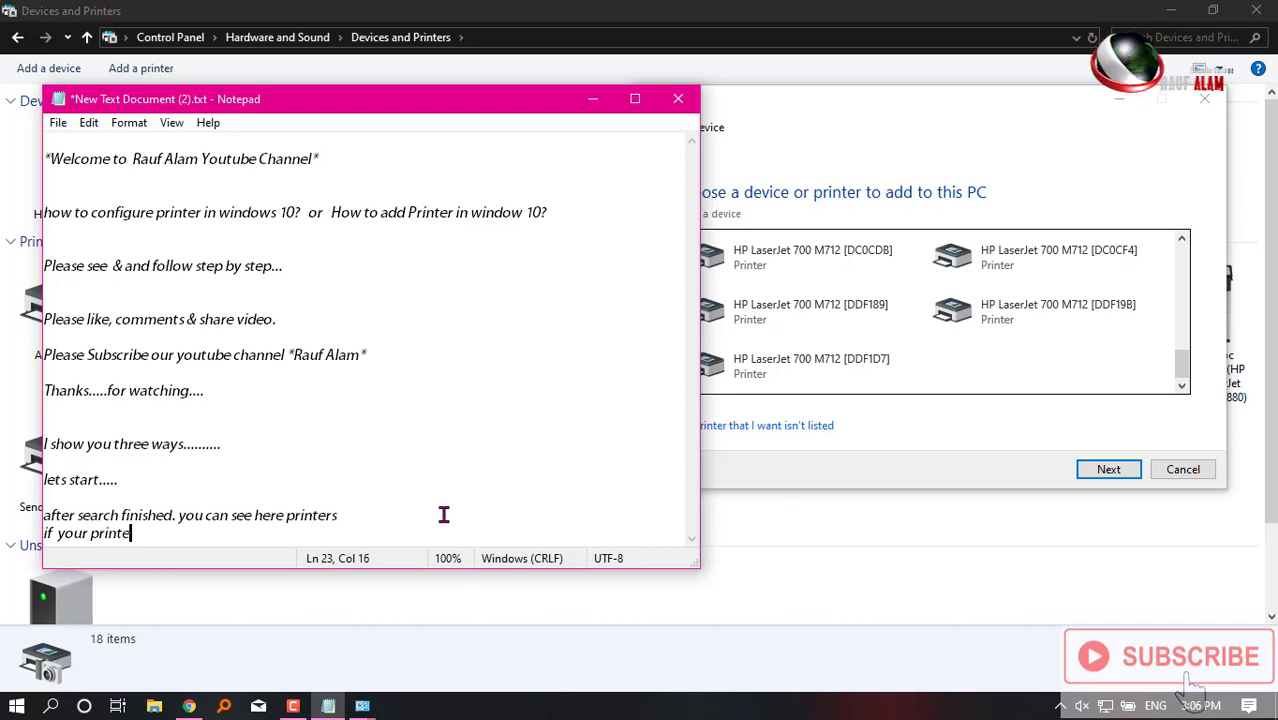
{"action": "type", "text": "your printer is s"}
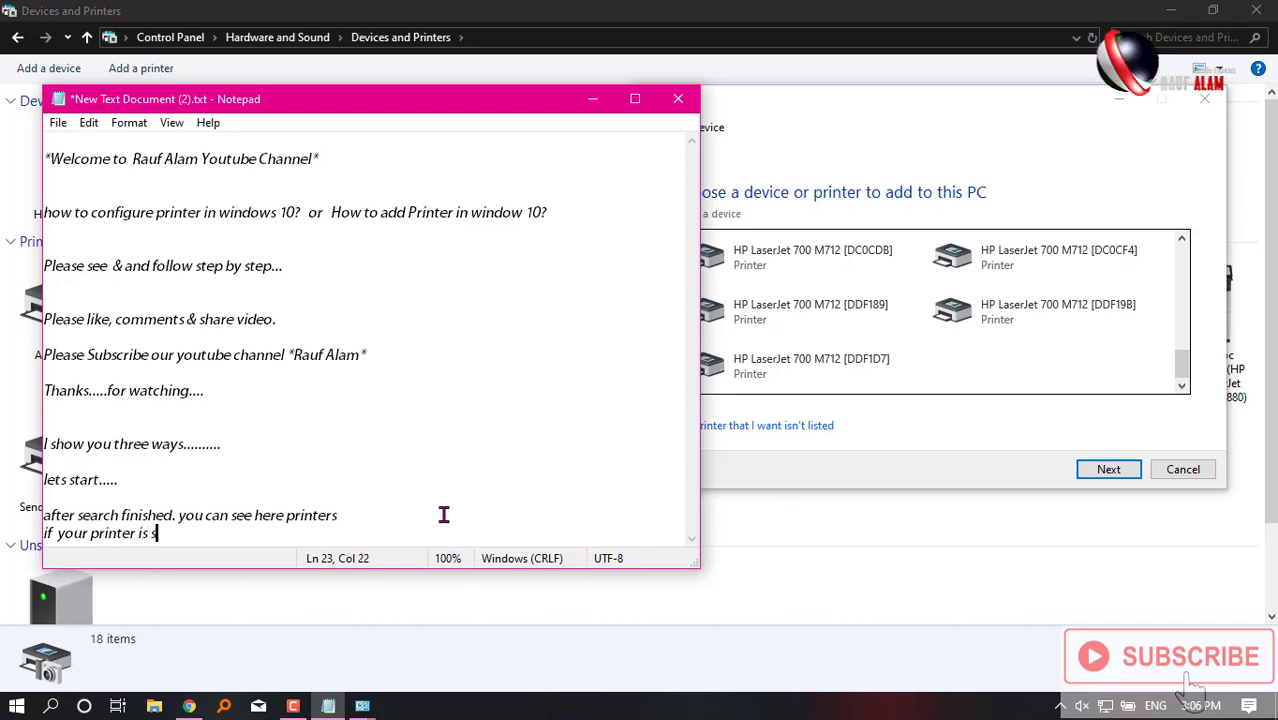
{"action": "type", "text": "howing so you select and follow this one...."}
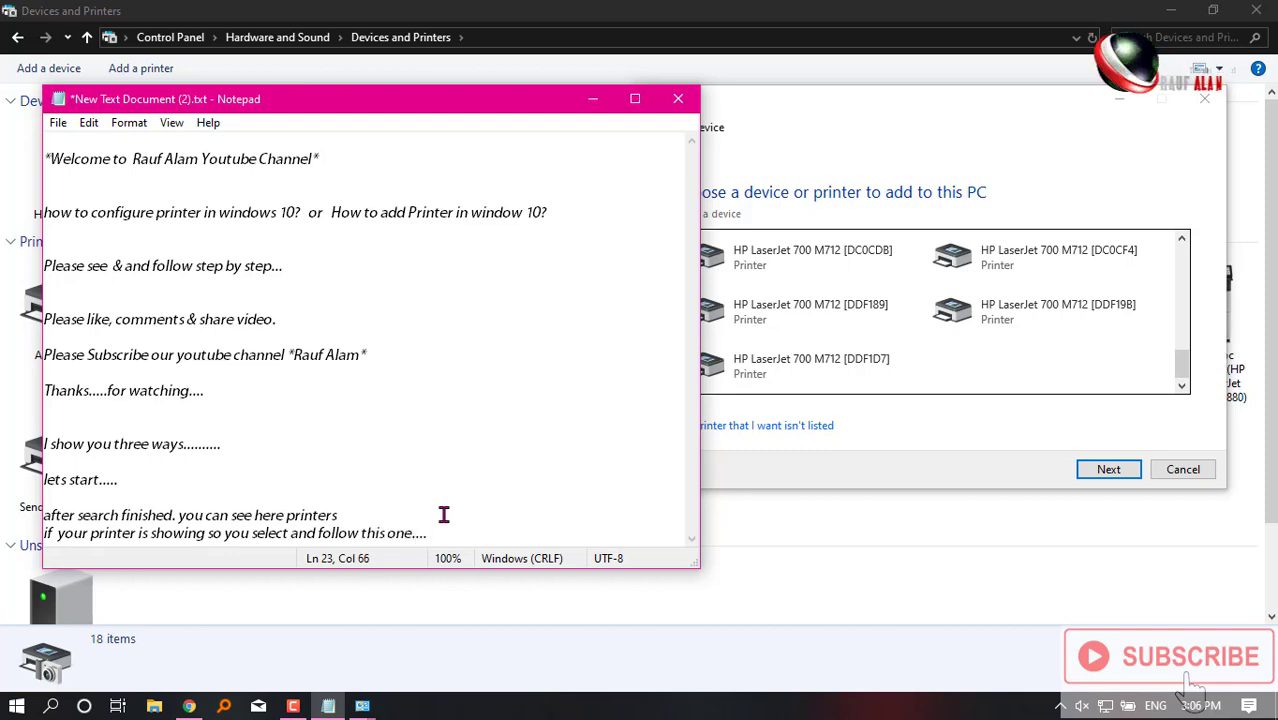
Choose HP555908 (HP OfficeJet Pro 7740 series) from the found printers and start installing it
{"action": "left_click", "coordinate": [984, 443]}
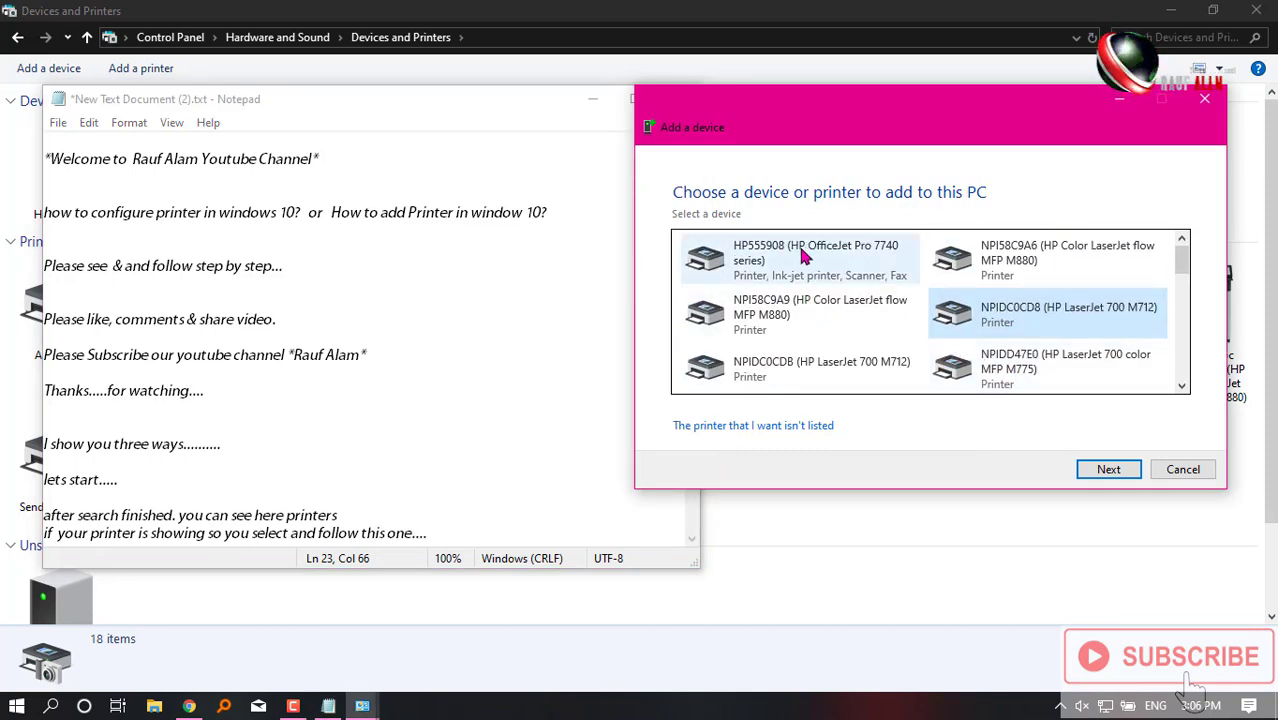
{"action": "left_click", "coordinate": [748, 263]}
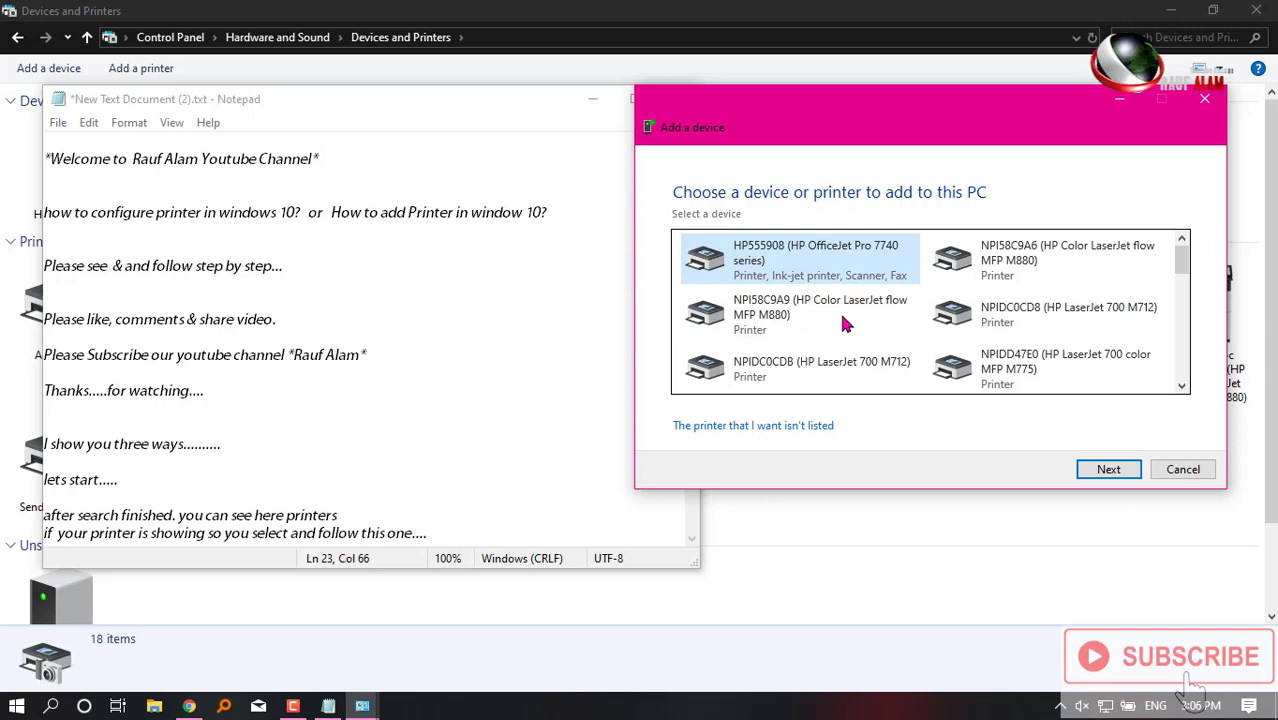
{"action": "left_click", "coordinate": [1100, 475]}
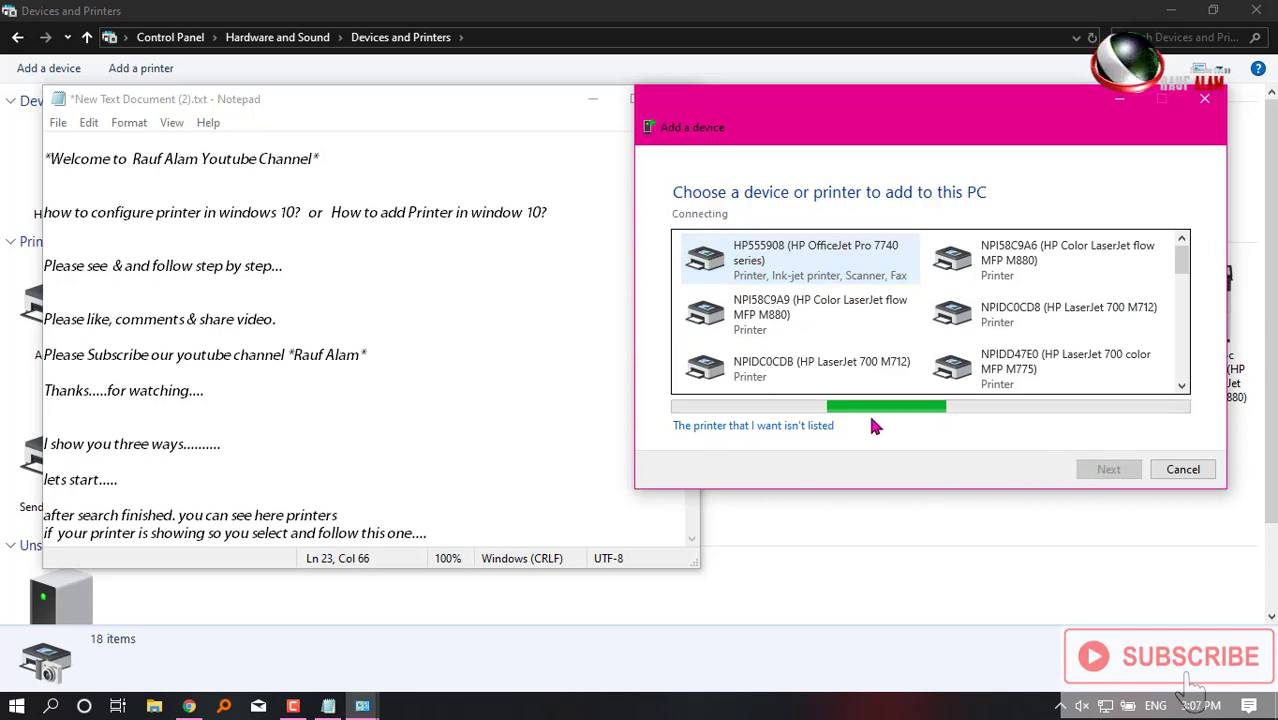
Add two blank lines at the note's end, narrow the Notepad window and move the installation dialog farther from it
{"action": "left_click", "coordinate": [460, 518]}
{"action": "left_click", "coordinate": [460, 532]}
{"action": "key", "text": "Return"}
{"action": "key", "text": "Return"}
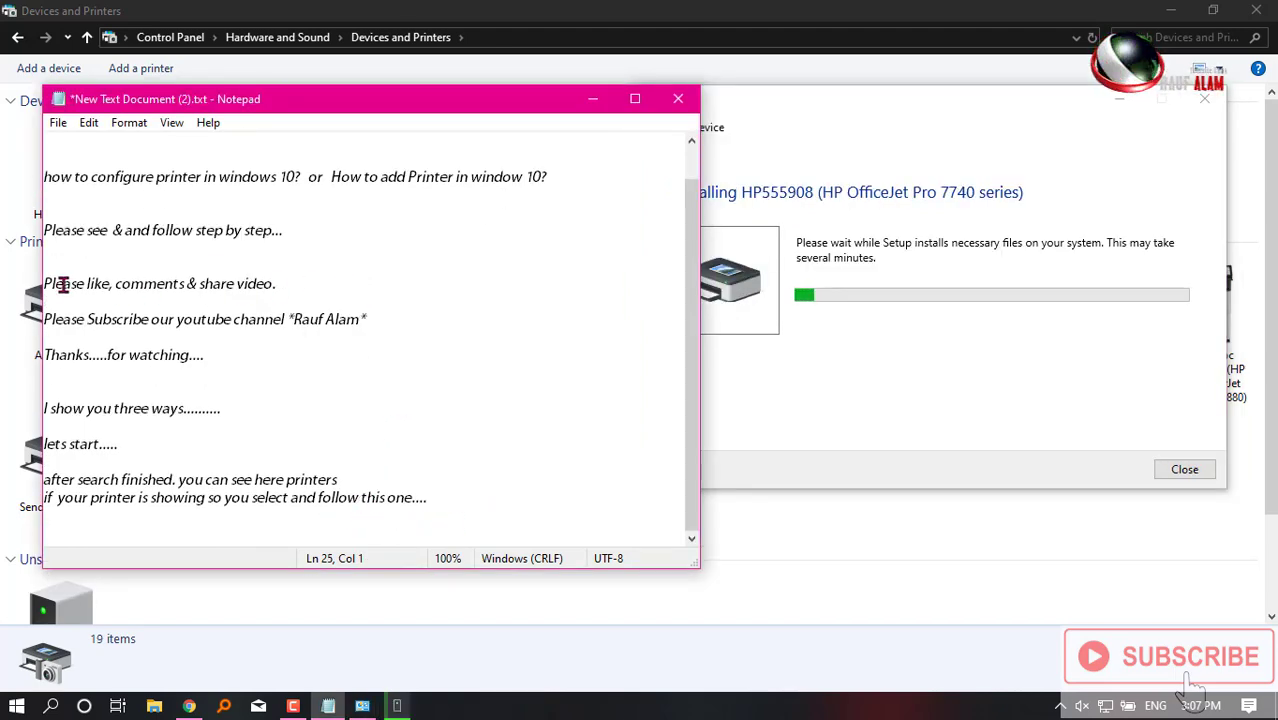
{"action": "left_click_drag", "start_coordinate": [41, 268], "coordinate": [67, 267]}
{"action": "left_click_drag", "start_coordinate": [845, 122], "coordinate": [890, 122]}
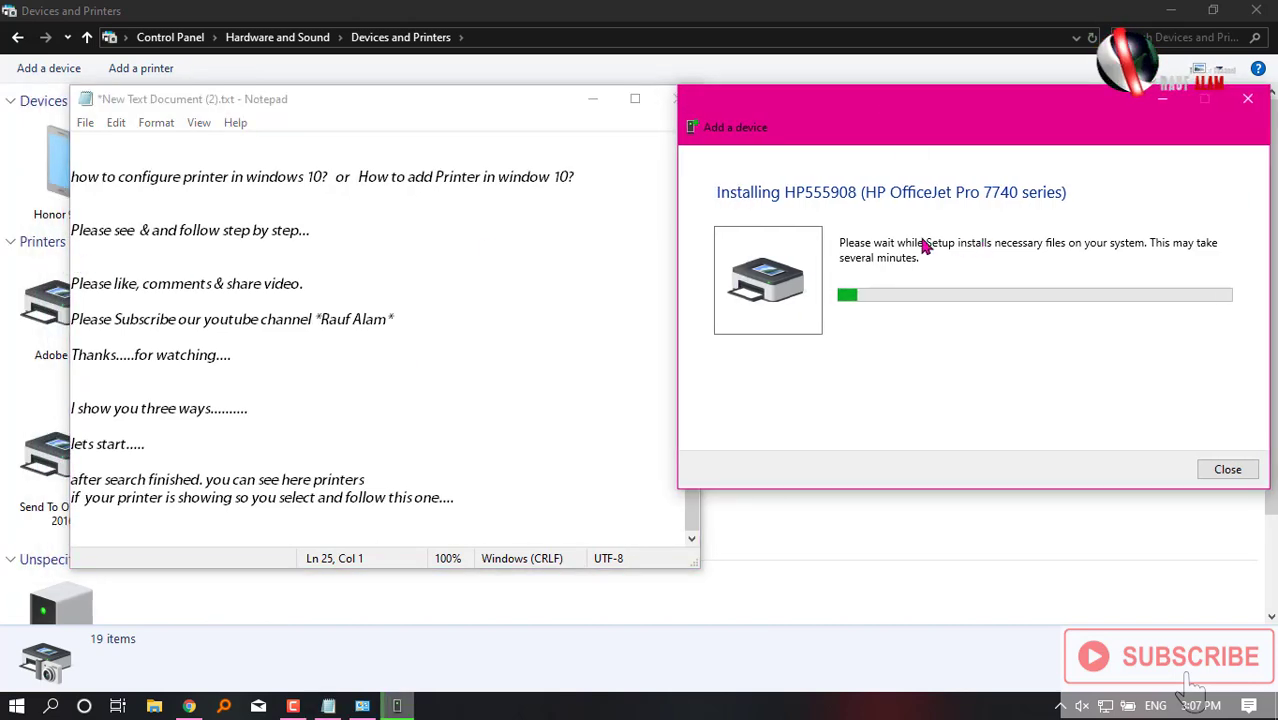
Add the text "see here its installing my printer" at the note's end, one blank line below the last text line
{"action": "left_click", "coordinate": [482, 501]}
{"action": "key", "text": "Return"}
{"action": "key", "text": "Return"}
{"action": "type", "text": "see here "}
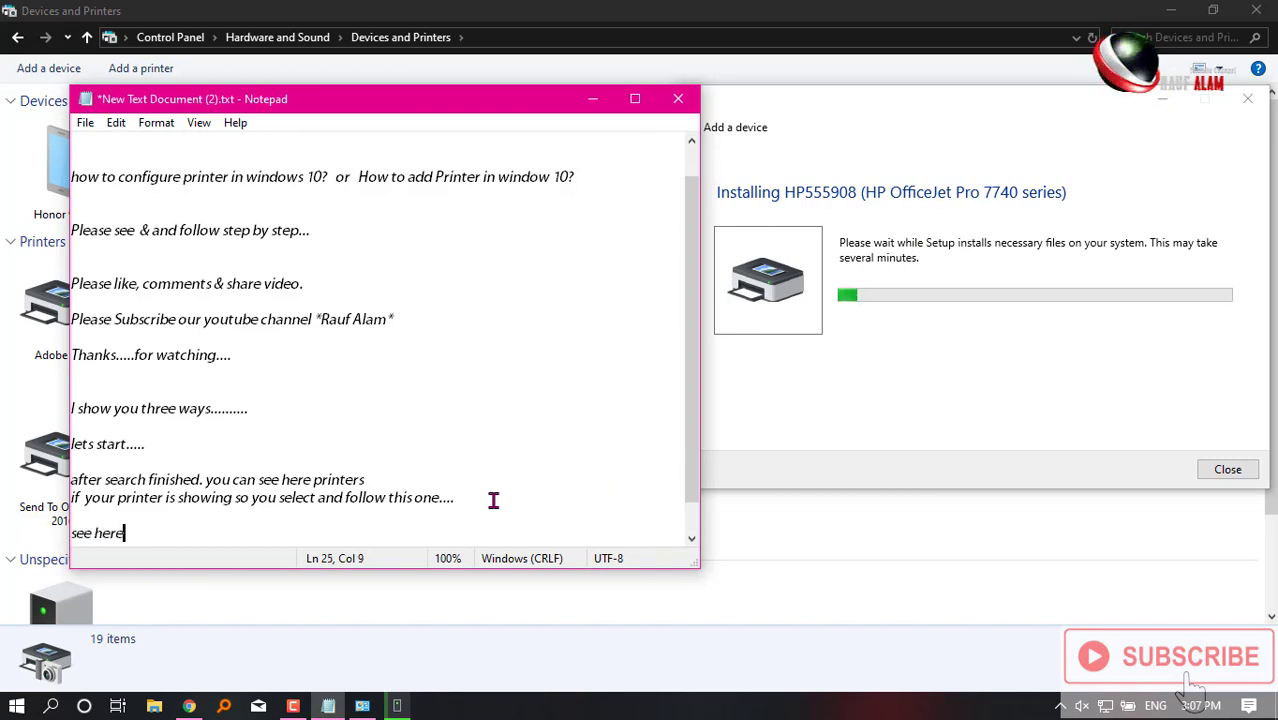
{"action": "type", "text": "i"}
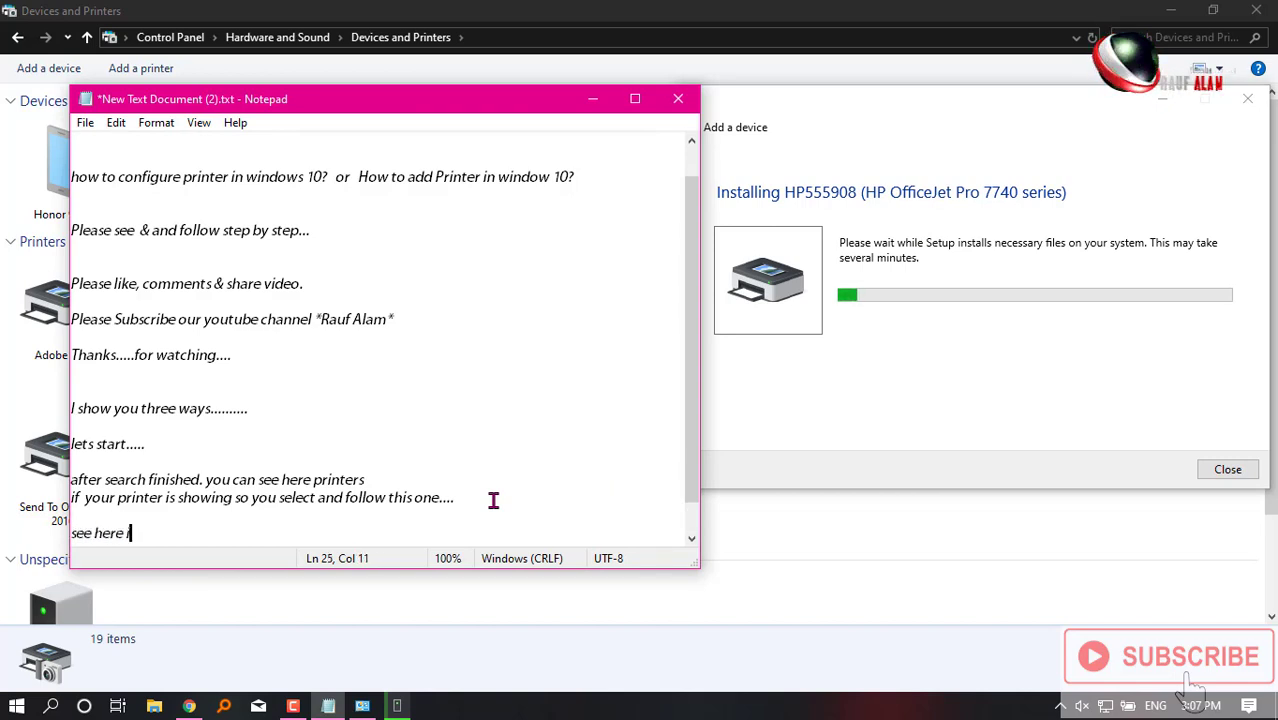
{"action": "type", "text": "ts i"}
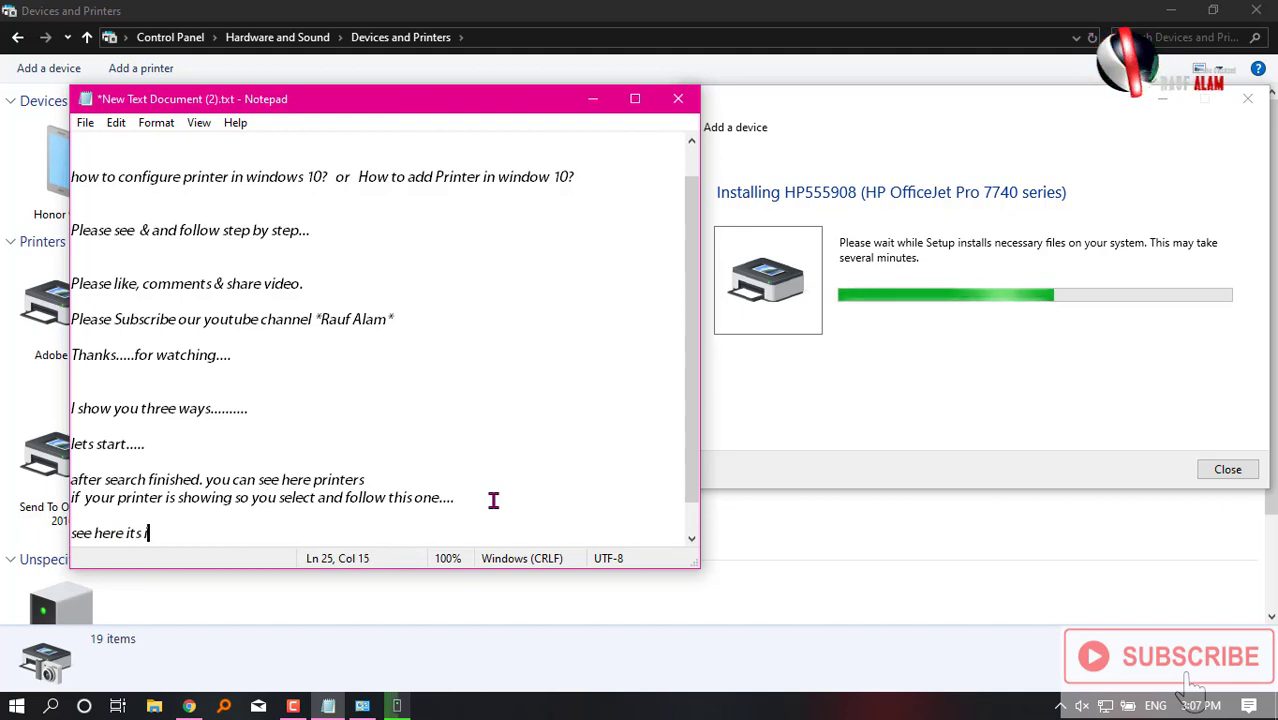
{"action": "type", "text": "nsta"}
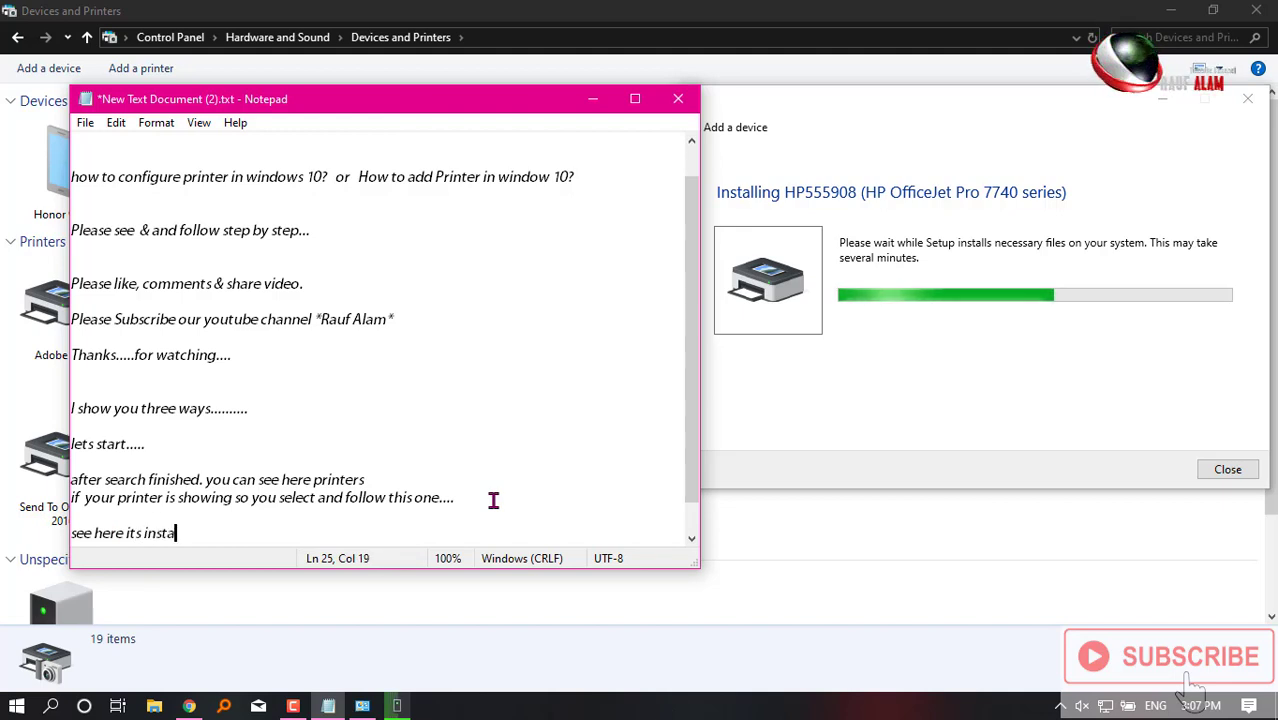
{"action": "type", "text": "lling "}
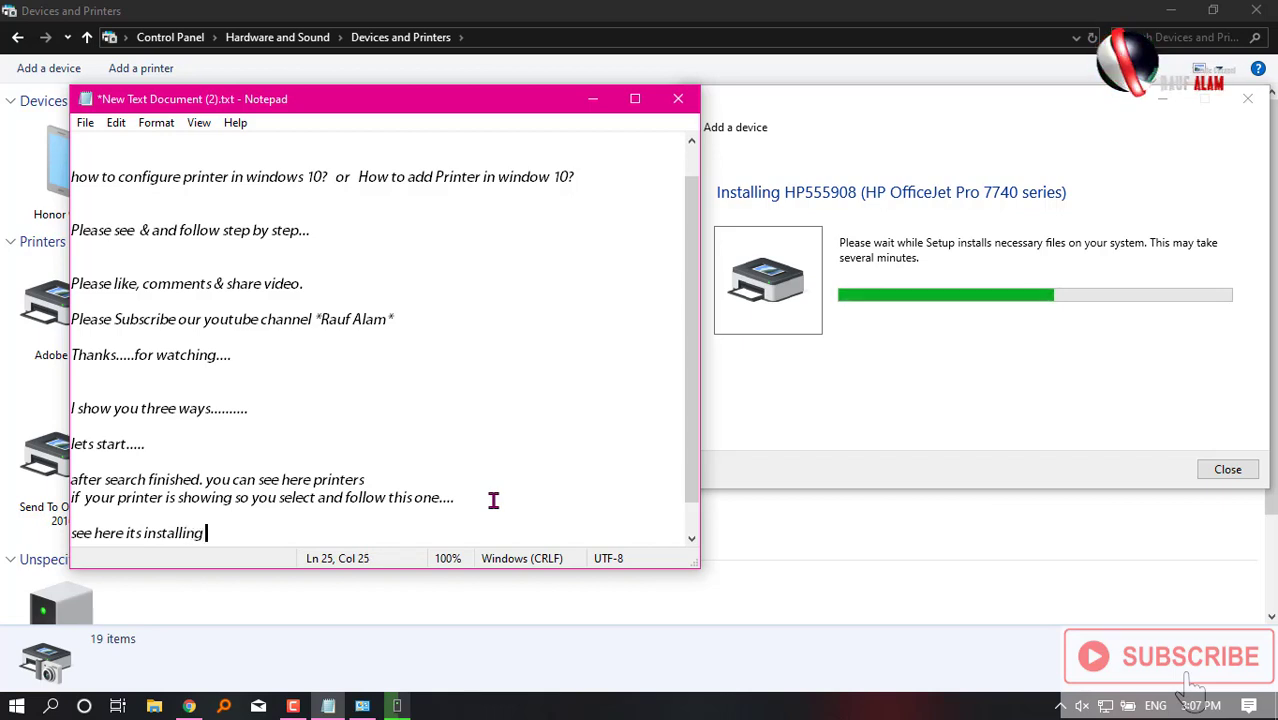
{"action": "type", "text": "my printer"}
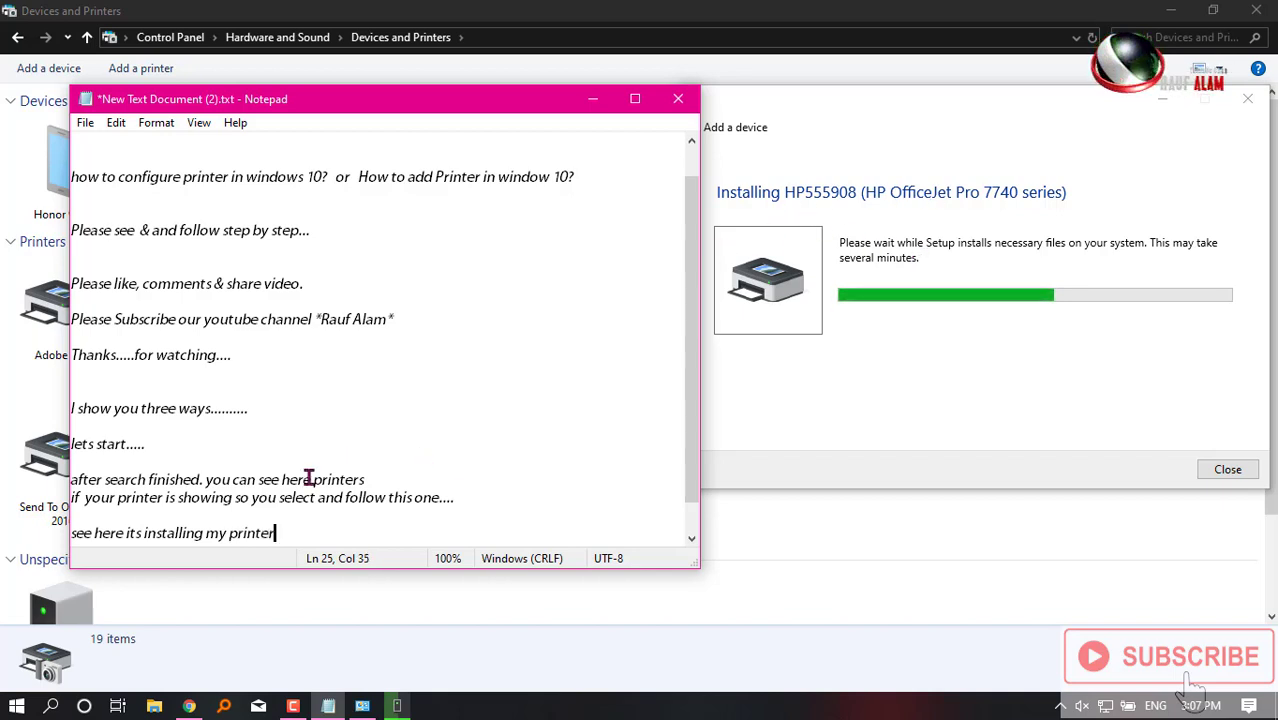
Continue the note's last line with ". when its finished you can gice test print."
{"action": "type", "text": ". w"}
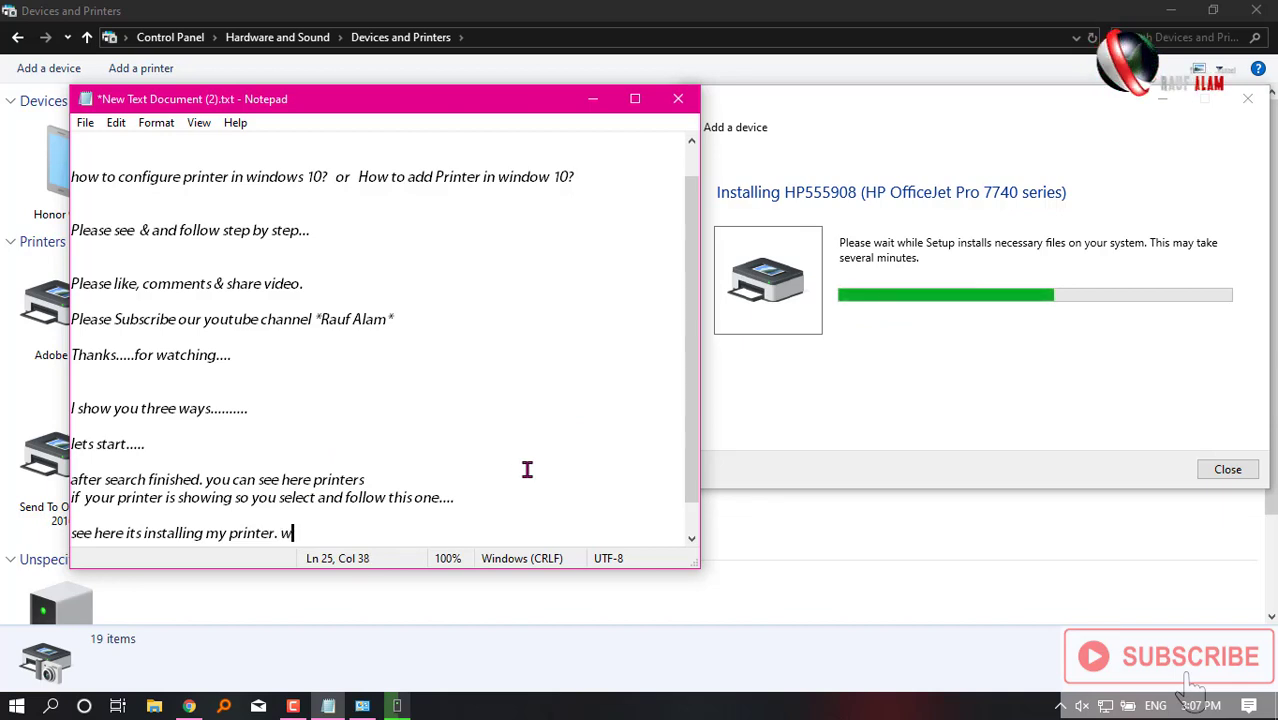
{"action": "type", "text": "hen its"}
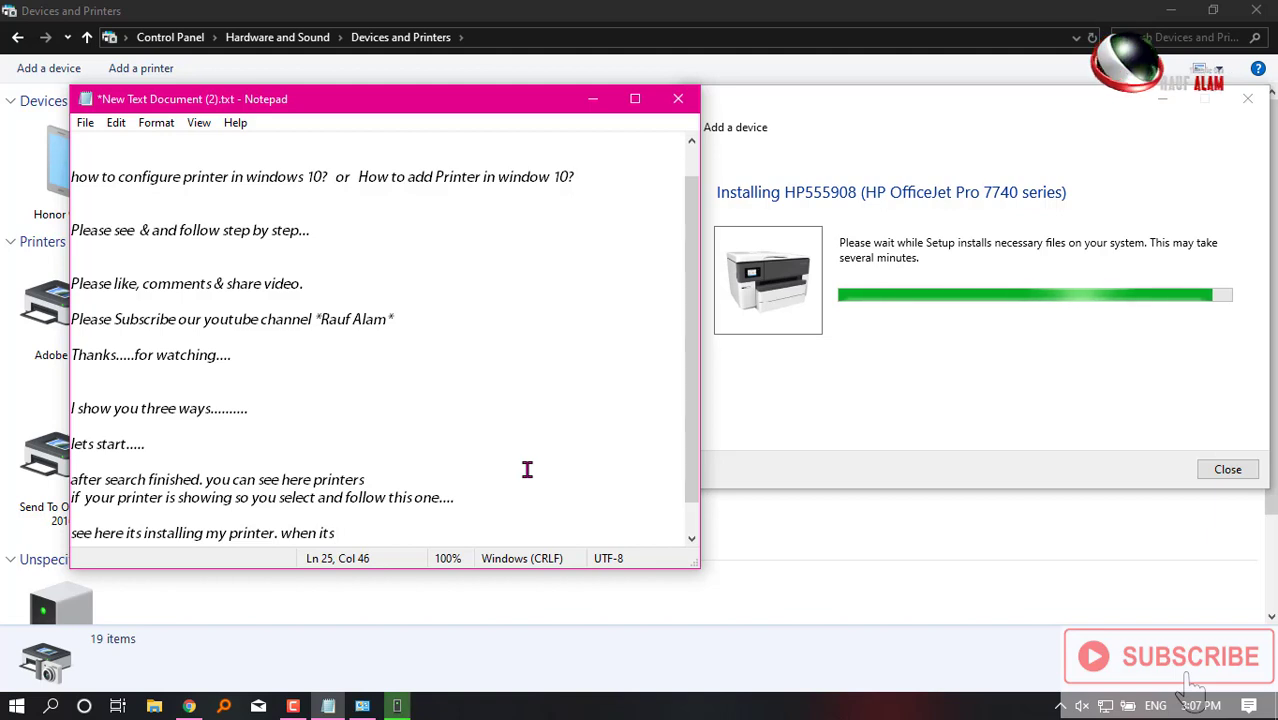
{"action": "type", "text": " finis"}
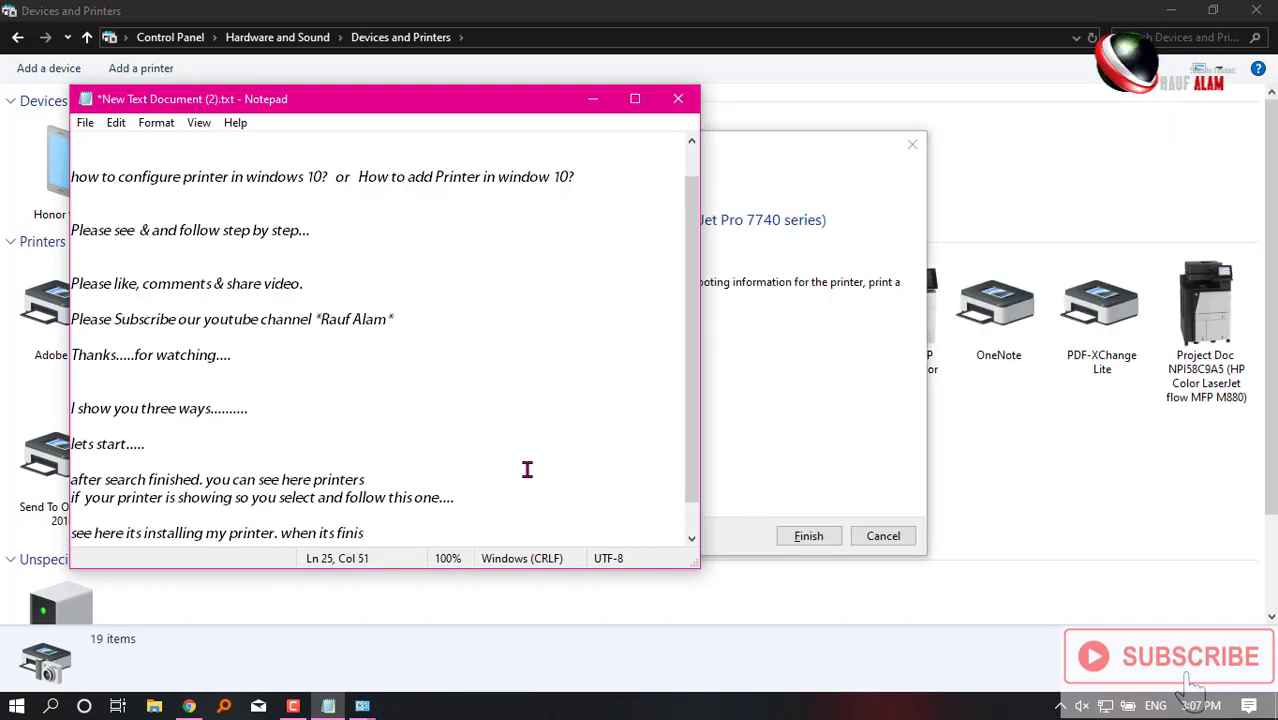
{"action": "type", "text": "e"}
{"action": "key", "text": "BackSpace"}
{"action": "type", "text": "hed "}
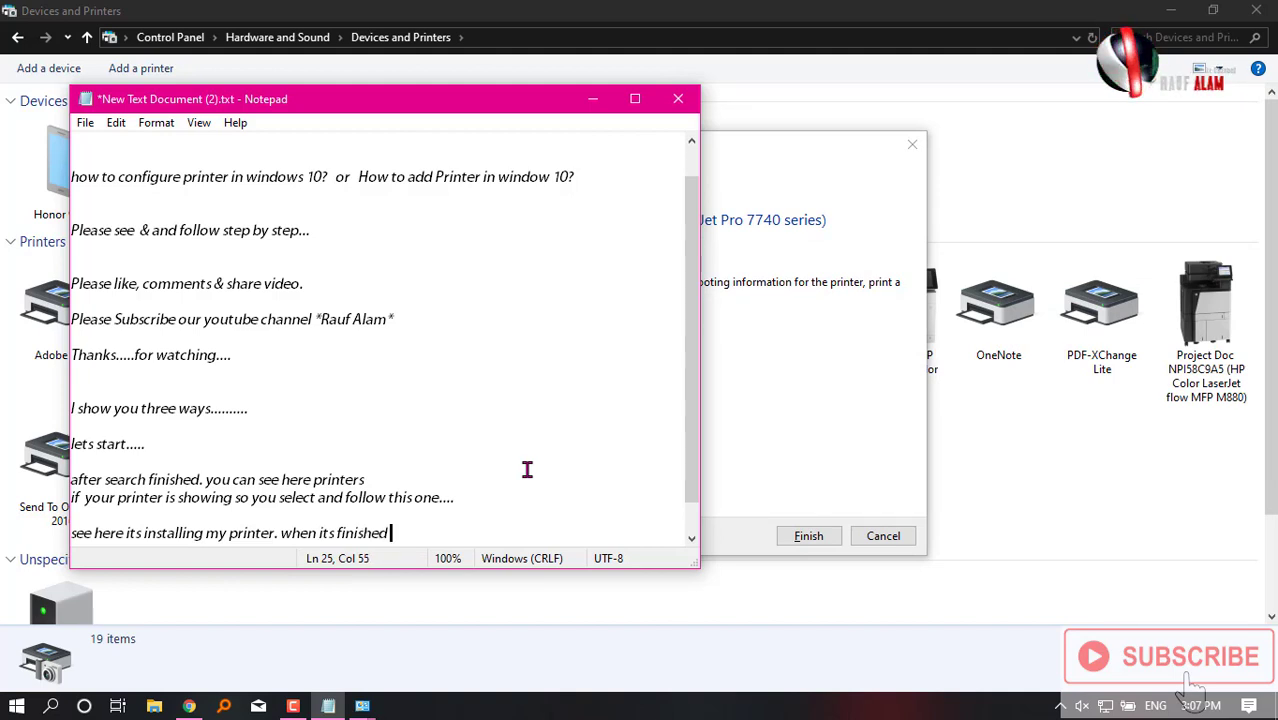
{"action": "type", "text": "you "}
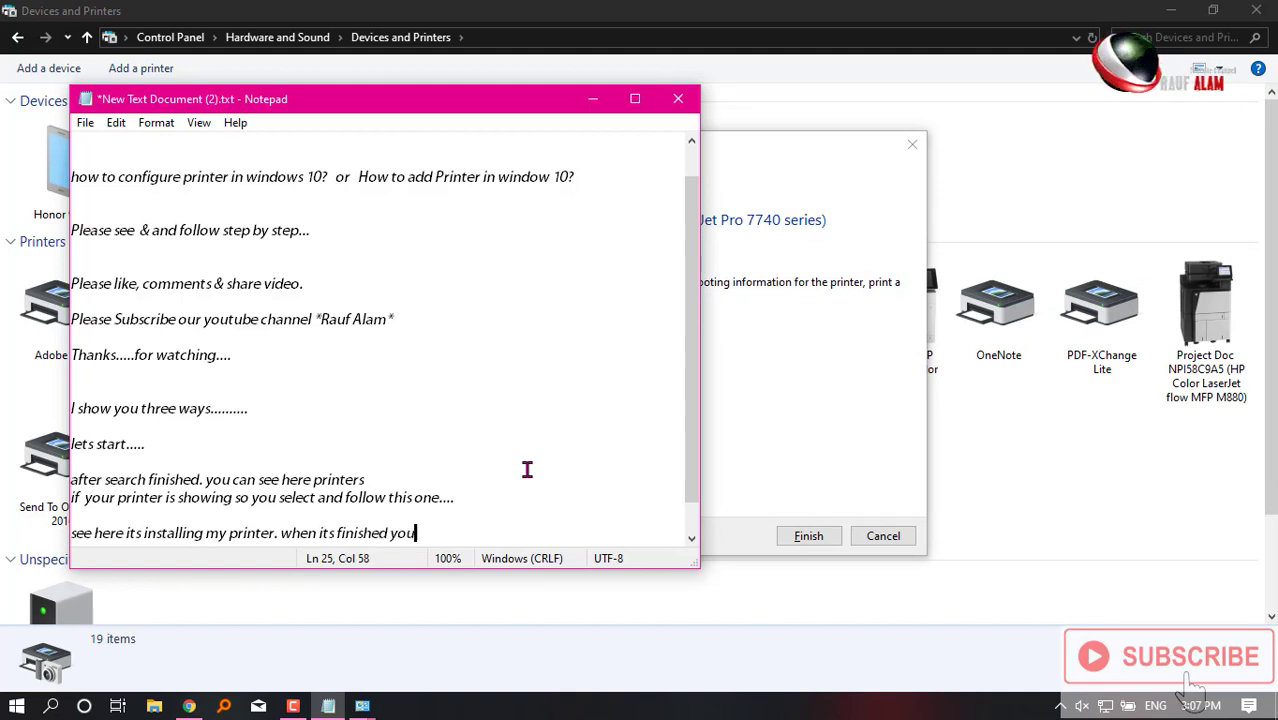
{"action": "type", "text": "can "}
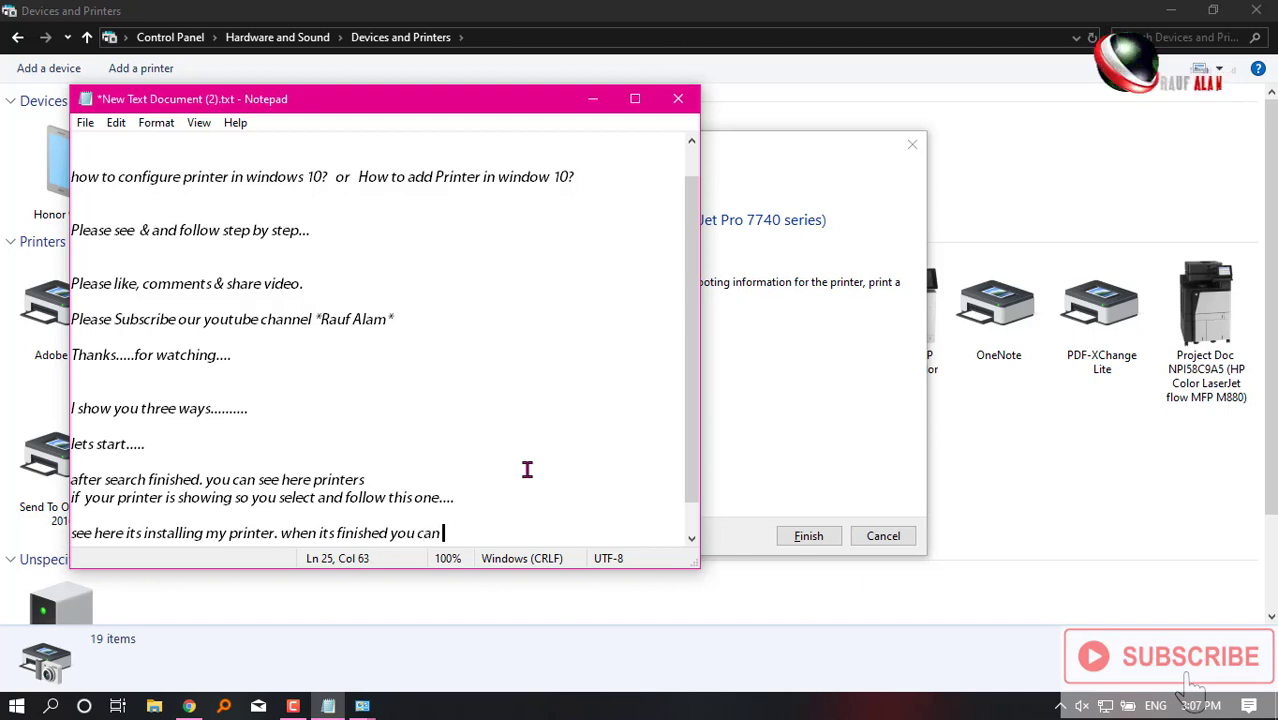
{"action": "type", "text": "gice test"}
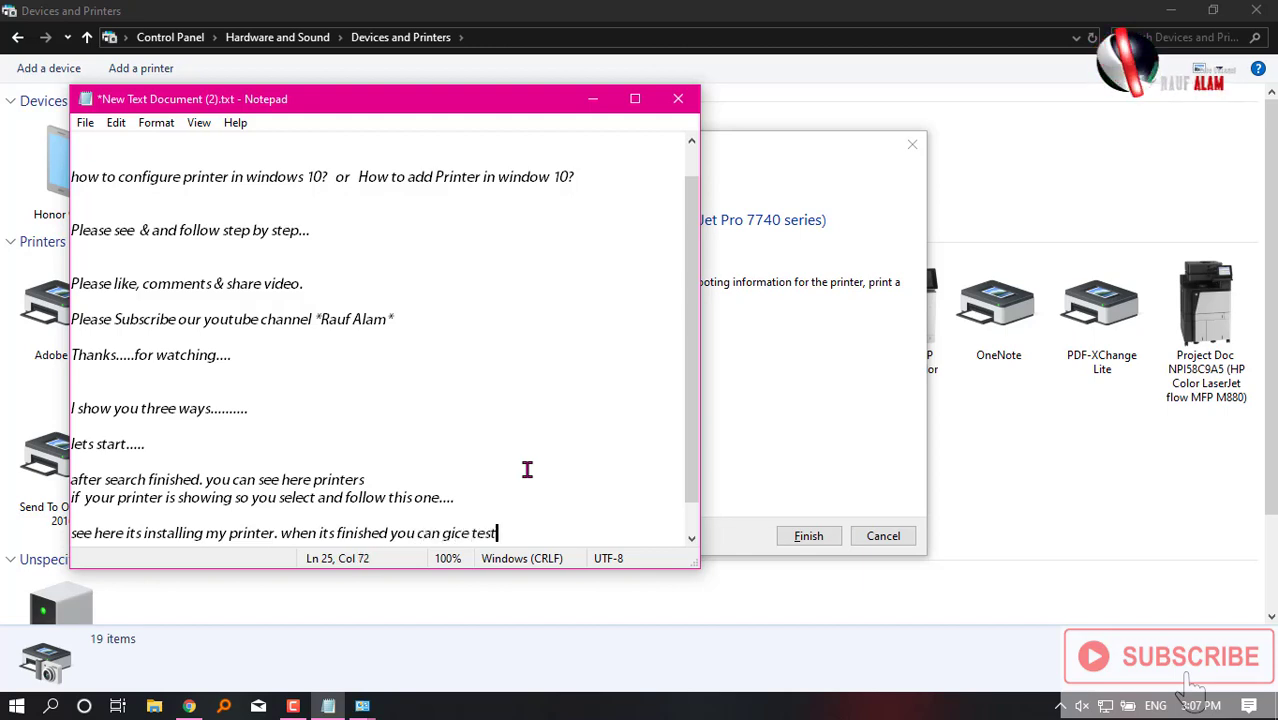
{"action": "type", "text": " print."}
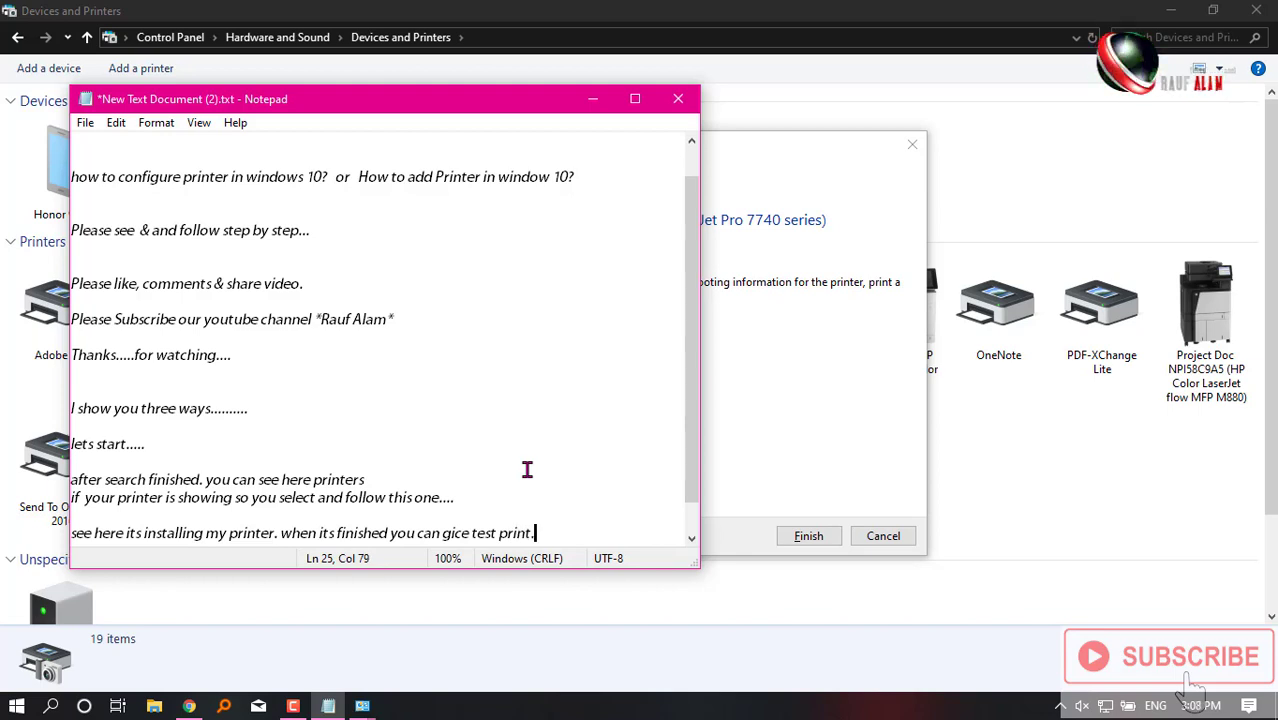
Finish the Add Printer wizard for HP555908 without printing a test page
{"action": "left_click", "coordinate": [824, 183]}
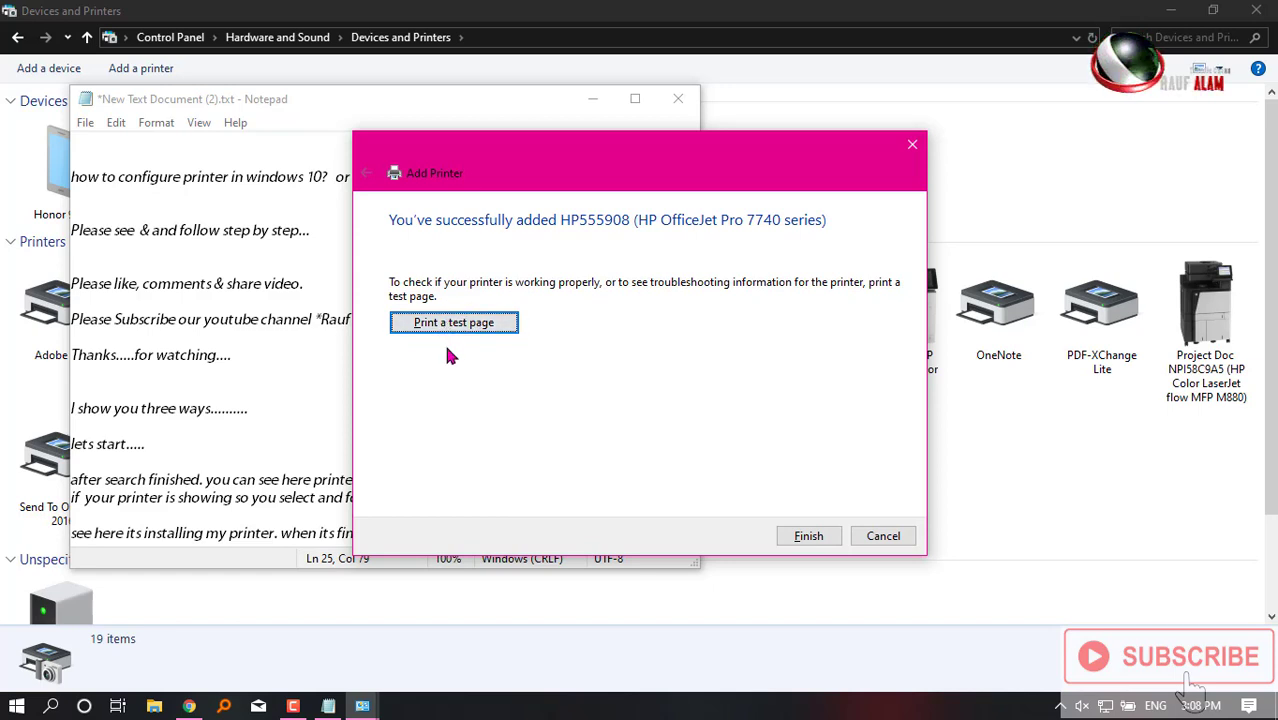
{"action": "left_click", "coordinate": [810, 541]}
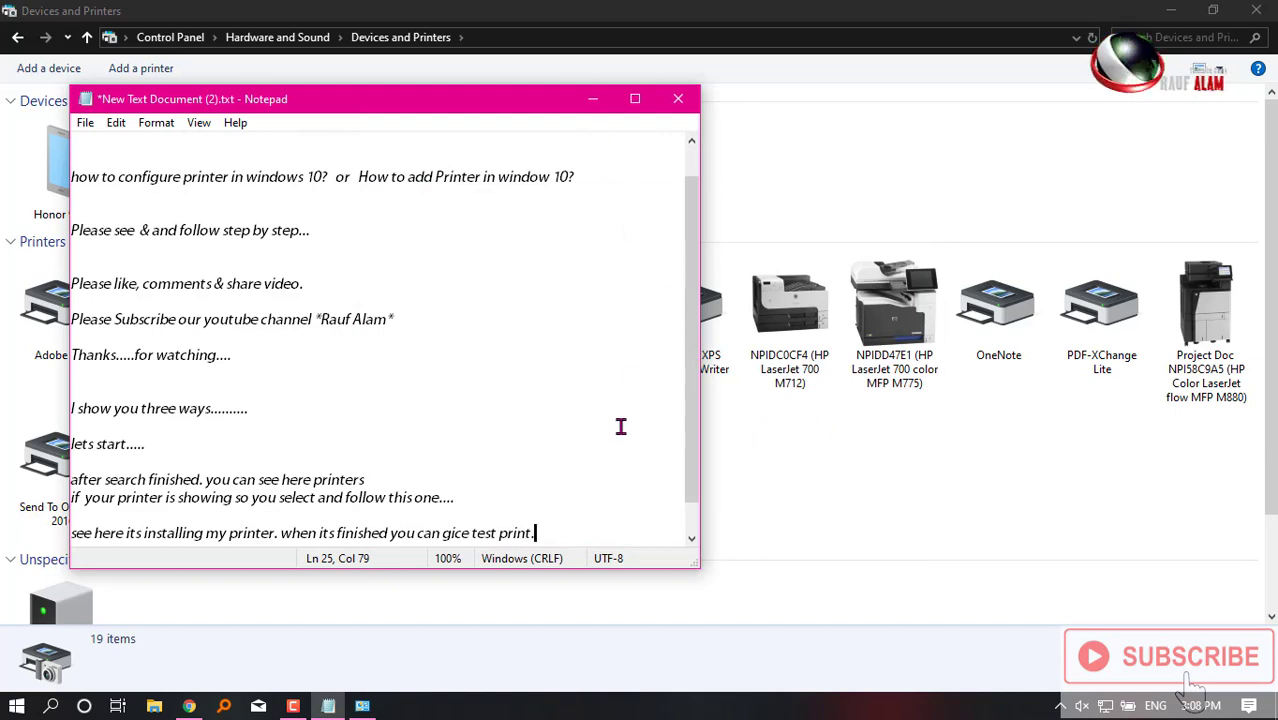
Start a new note line with "2 0 if you printer is not showing in list"
{"action": "key", "text": "Return"}
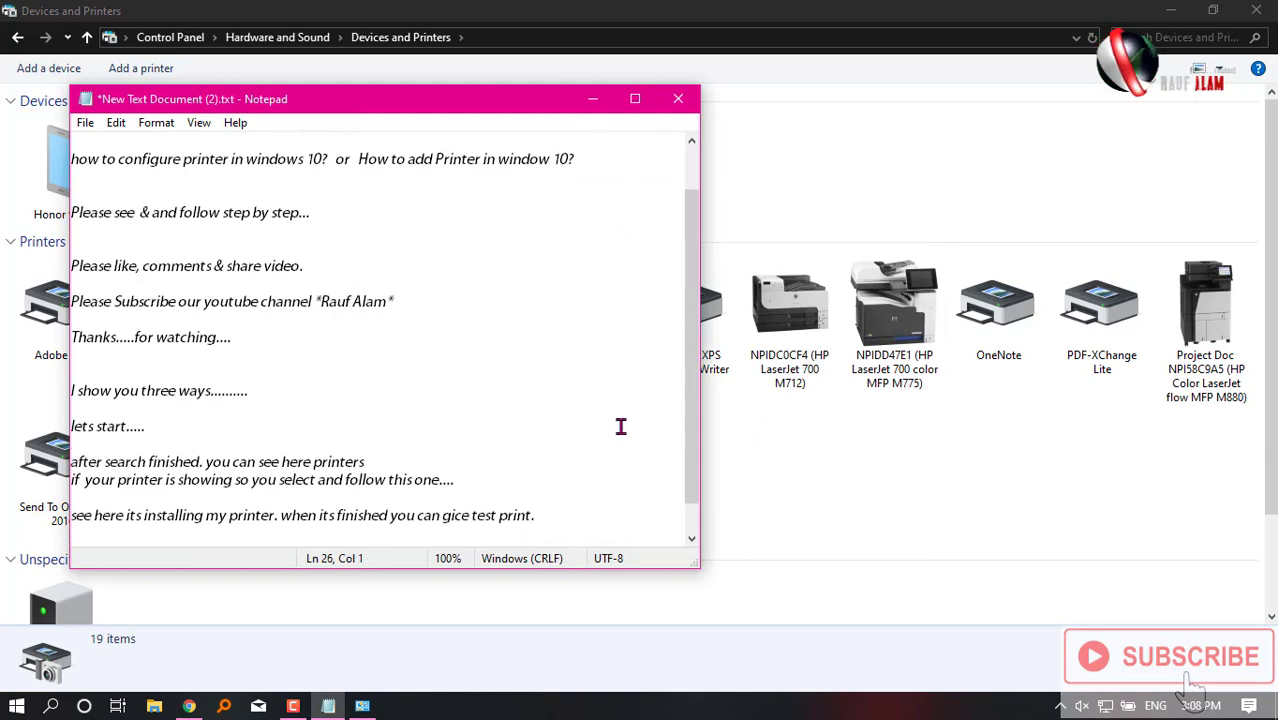
{"action": "type", "text": "2 ways"}
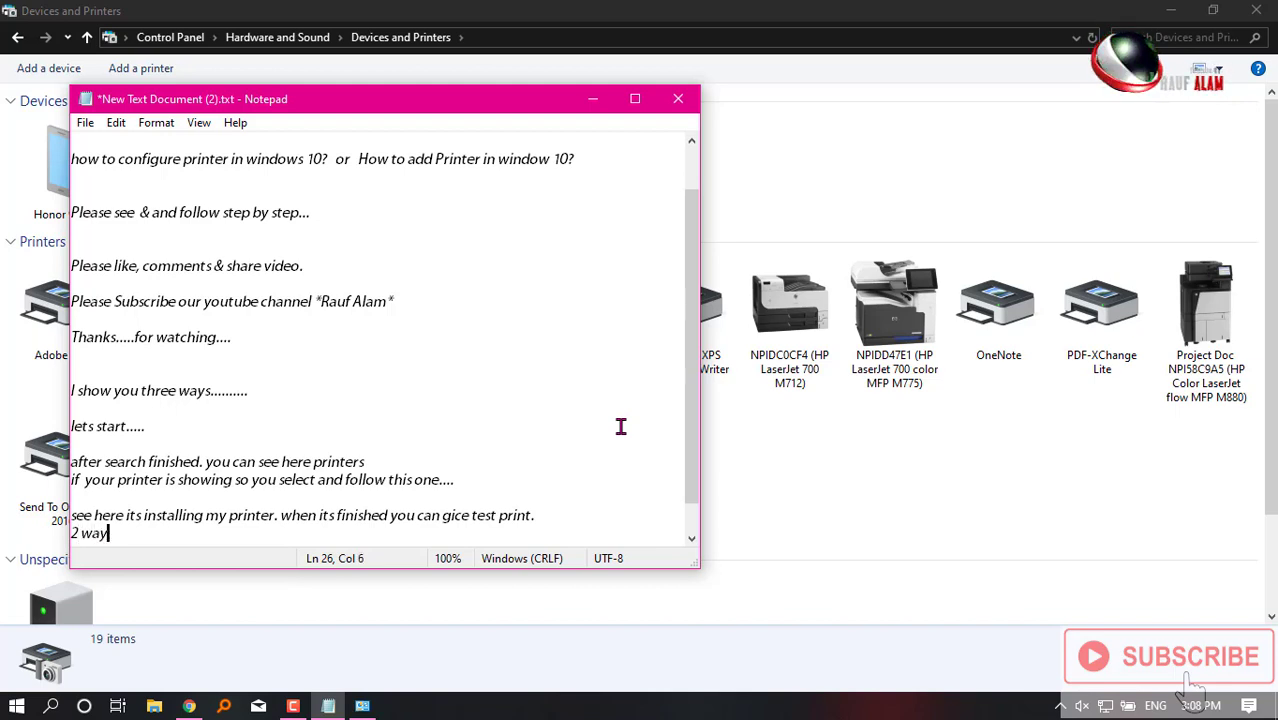
{"action": "key", "text": "BackSpace"}
{"action": "key", "text": "BackSpace"}
{"action": "key", "text": "BackSpace"}
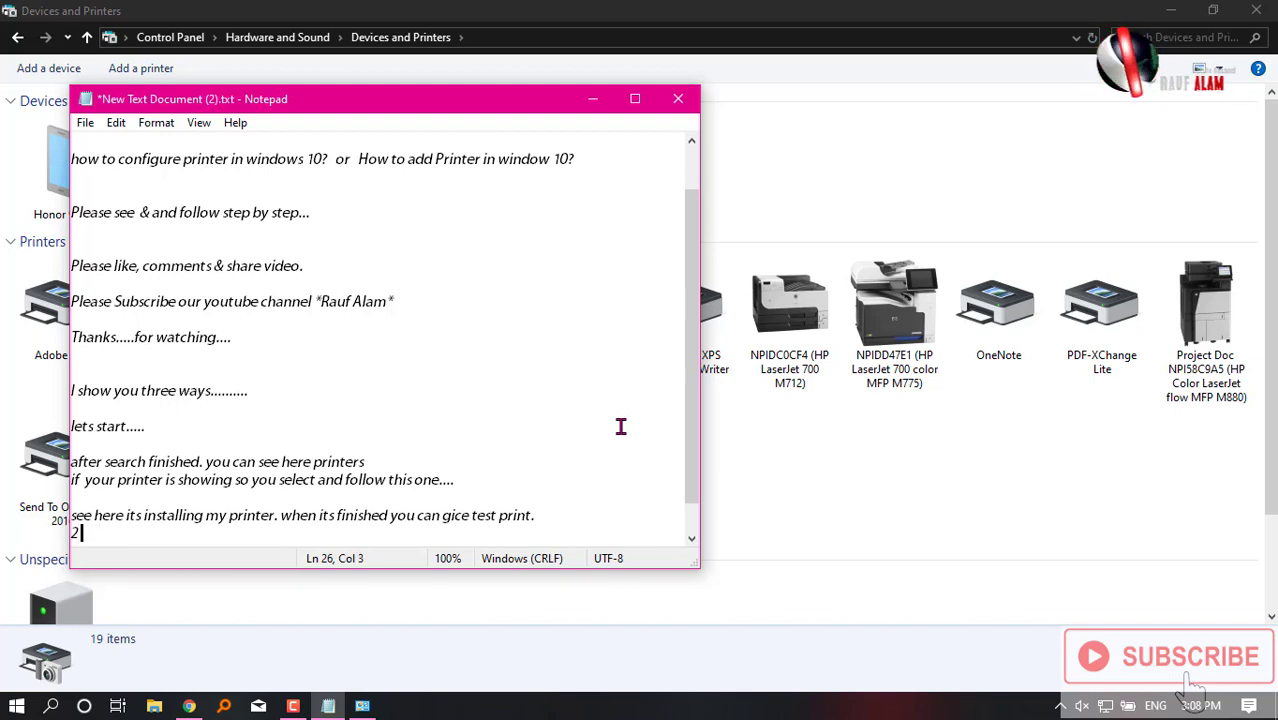
{"action": "type", "text": "0  if you"}
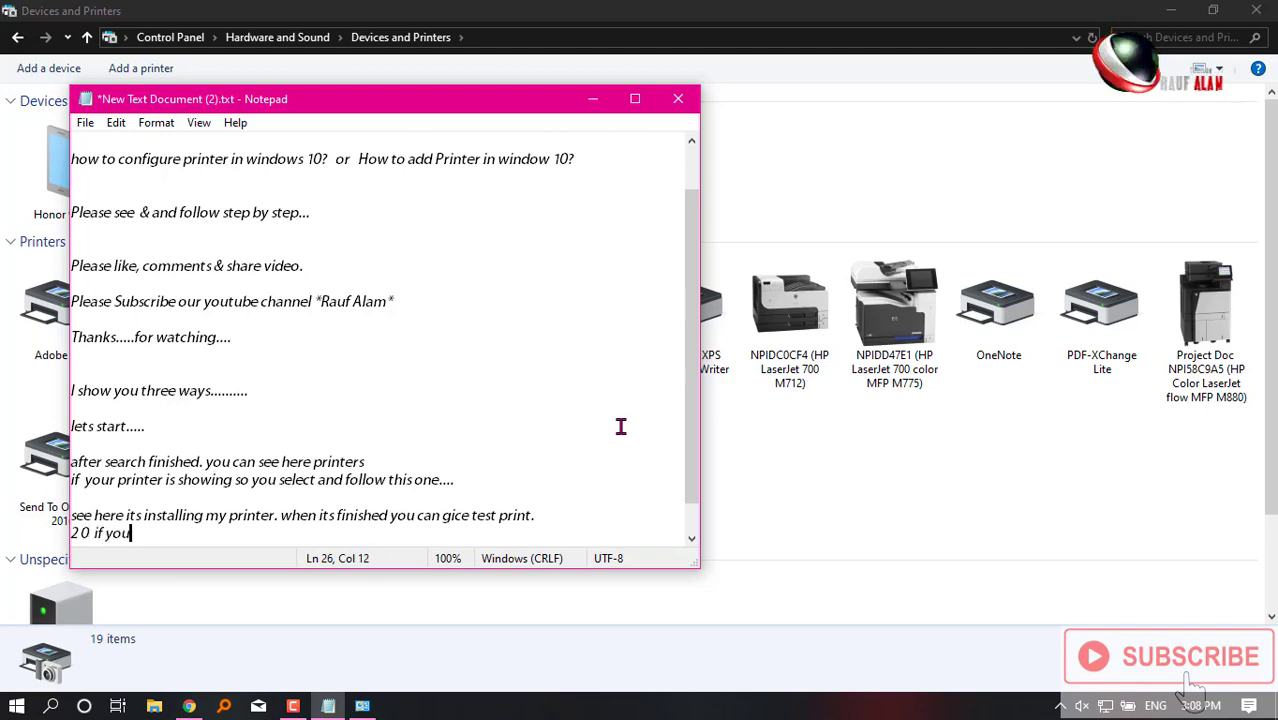
{"action": "type", "text": " print"}
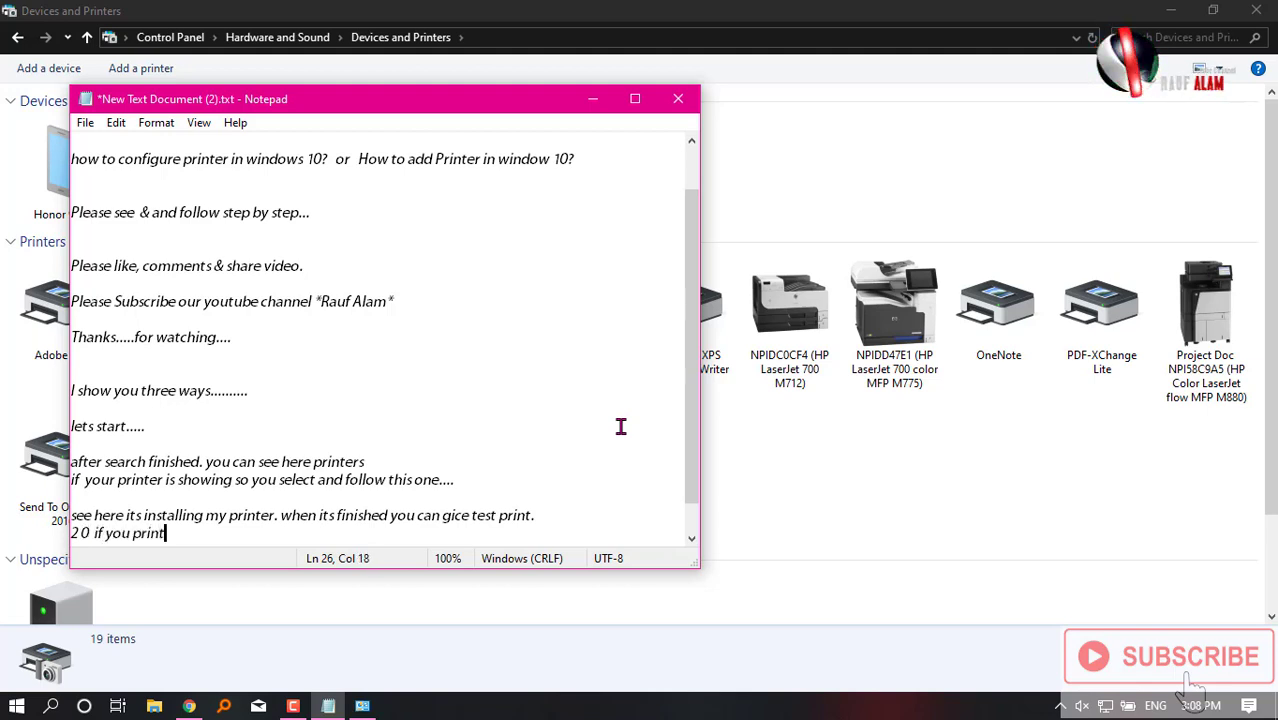
{"action": "type", "text": "er is not showing in"}
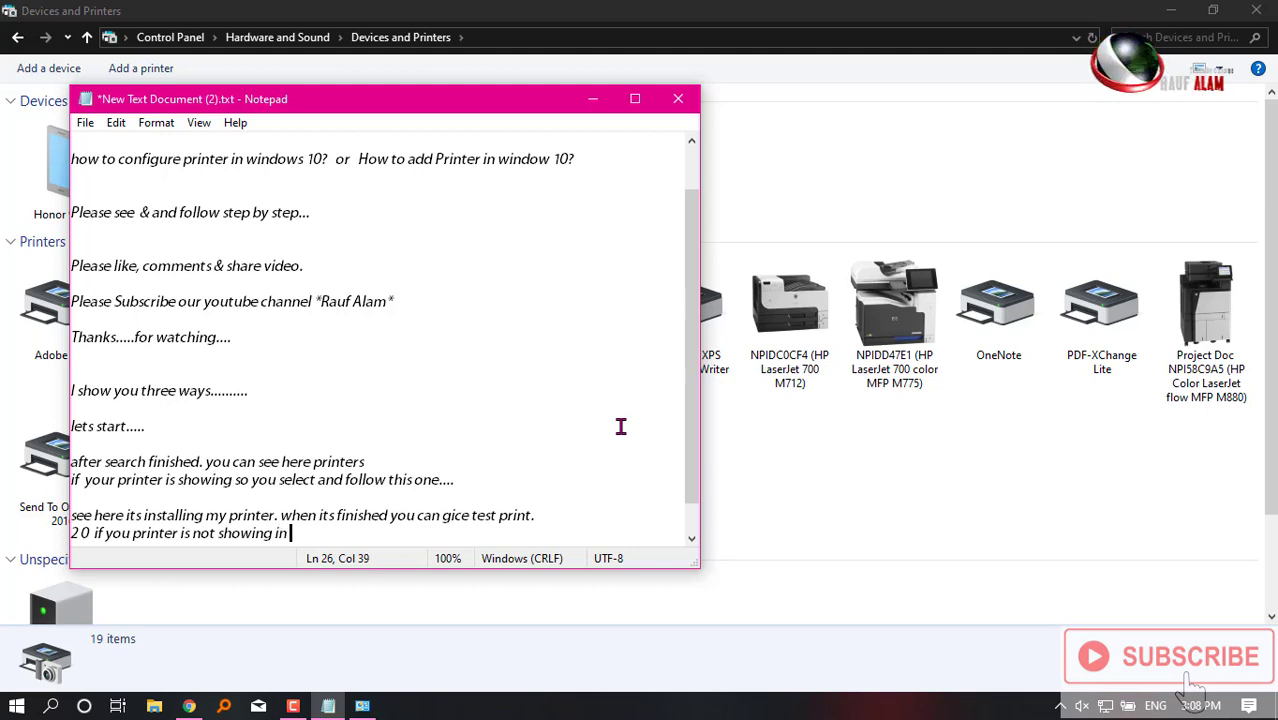
{"action": "type", "text": " list"}
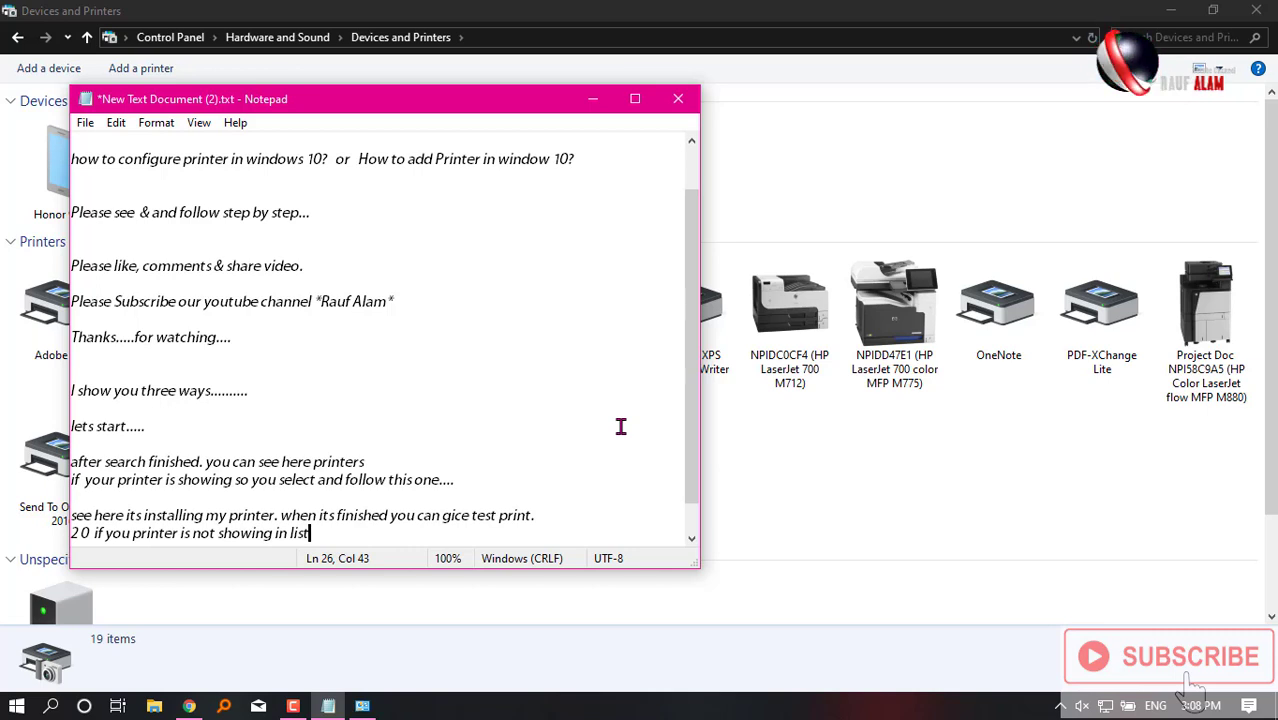
Complete the note line about the unlisted printer with "then you can add with tcp/ip address."
{"action": "type", "text": " you ca"}
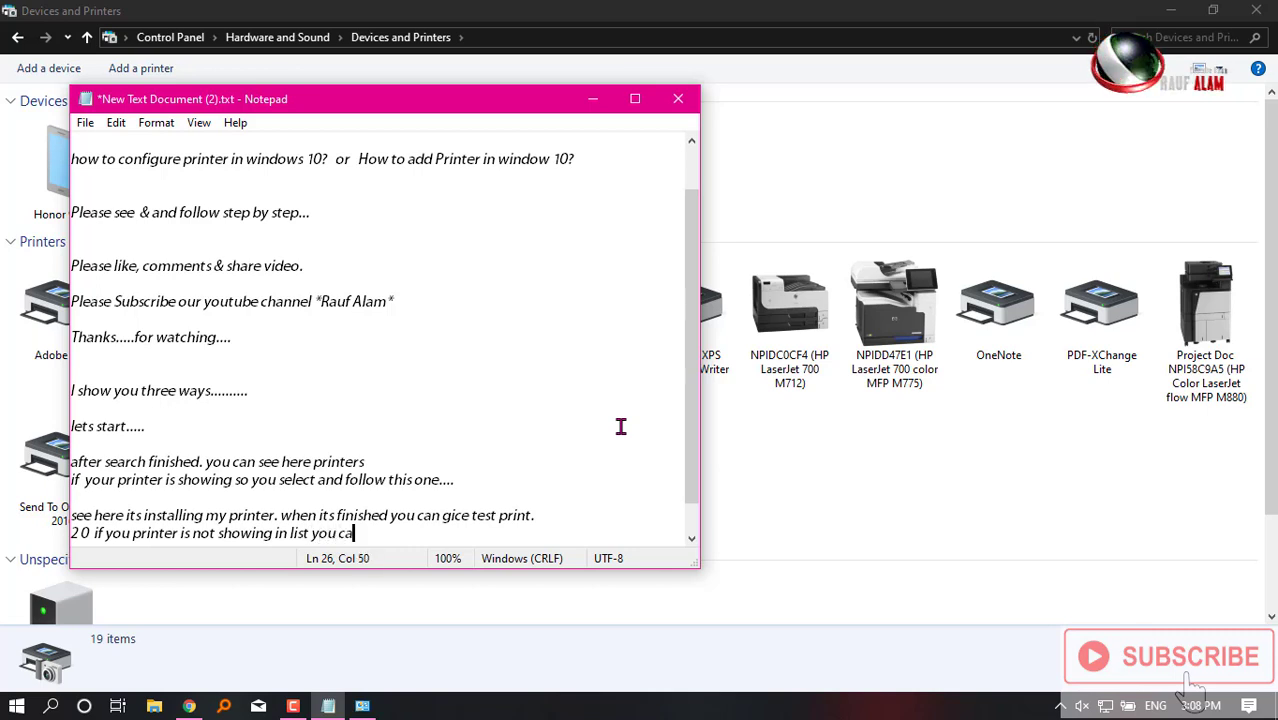
{"action": "key", "text": "BackSpace"}
{"action": "key", "text": "BackSpace"}
{"action": "key", "text": "BackSpace"}
{"action": "key", "text": "BackSpace"}
{"action": "key", "text": "BackSpace"}
{"action": "key", "text": "BackSpace"}
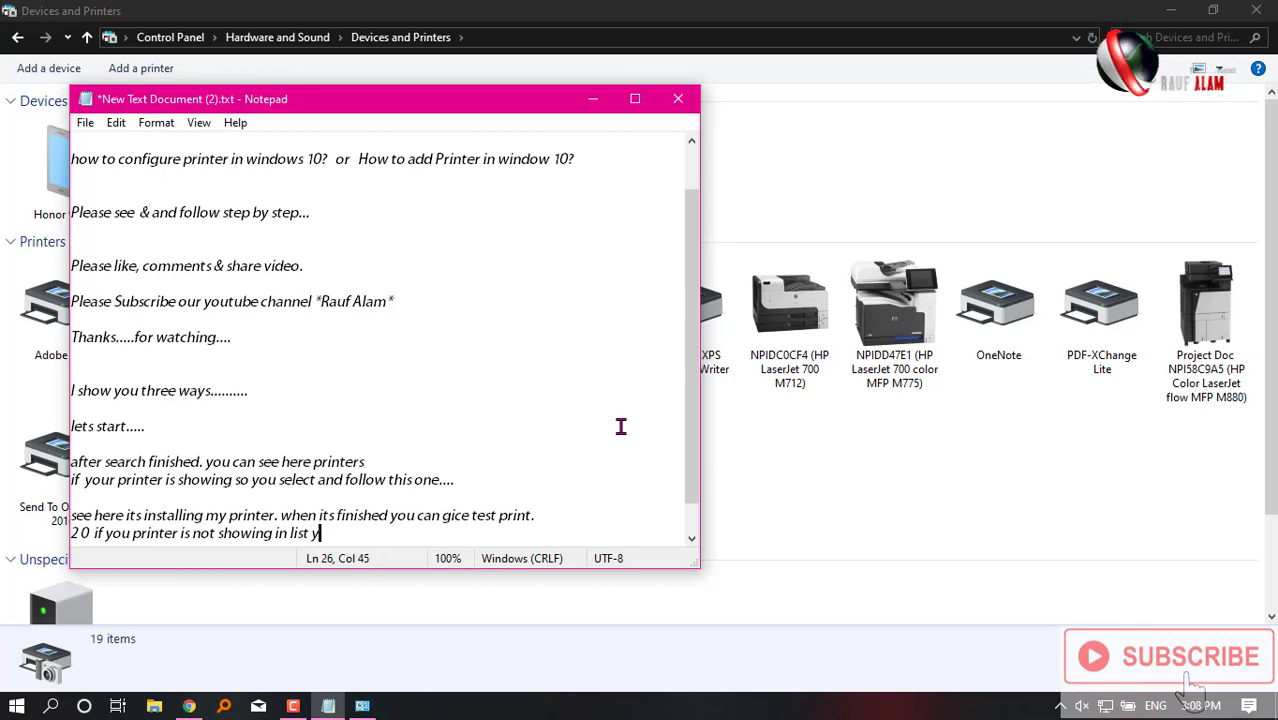
{"action": "type", "text": "then you can add with tcp/i"}
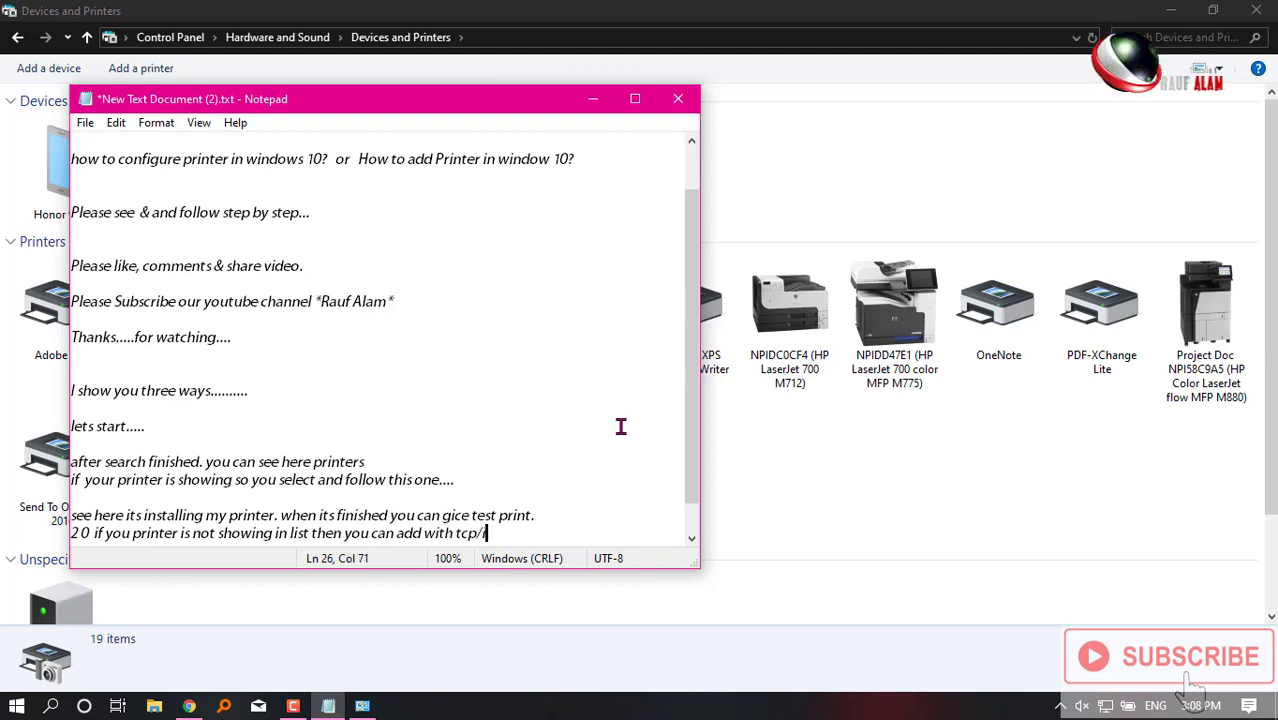
{"action": "type", "text": "adres"}
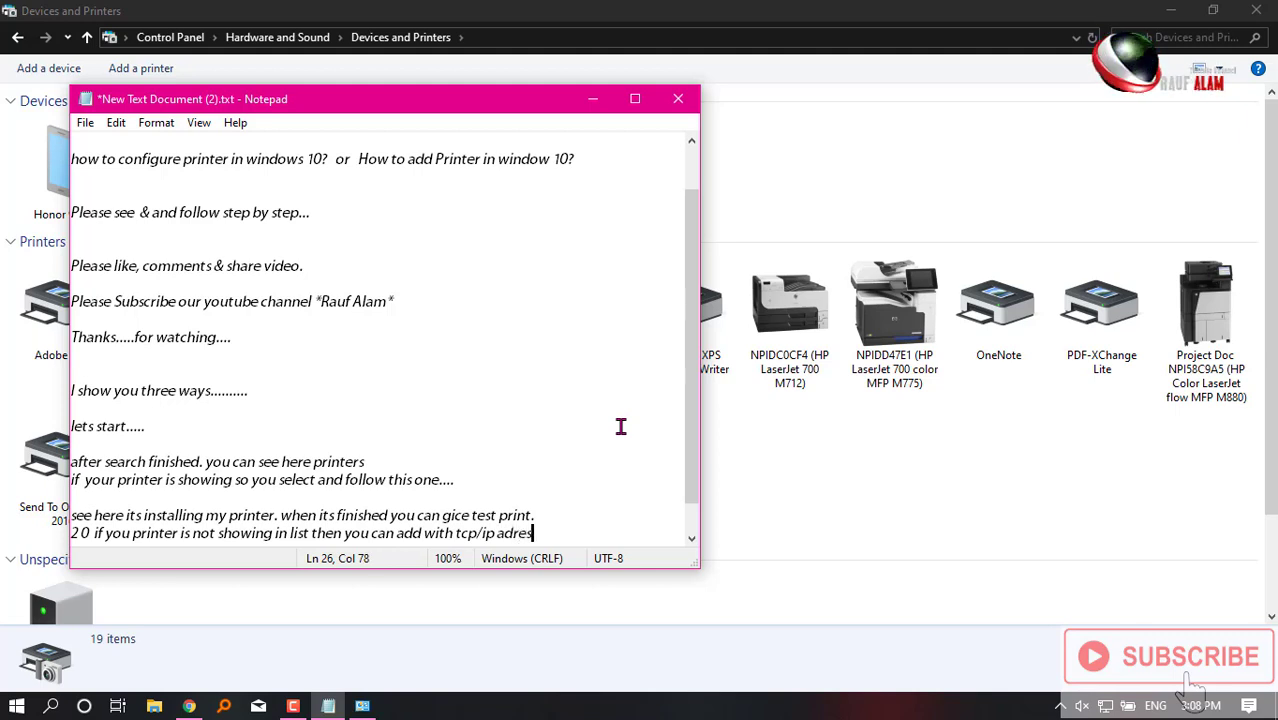
{"action": "key", "text": "BackSpace"}
{"action": "key", "text": "BackSpace"}
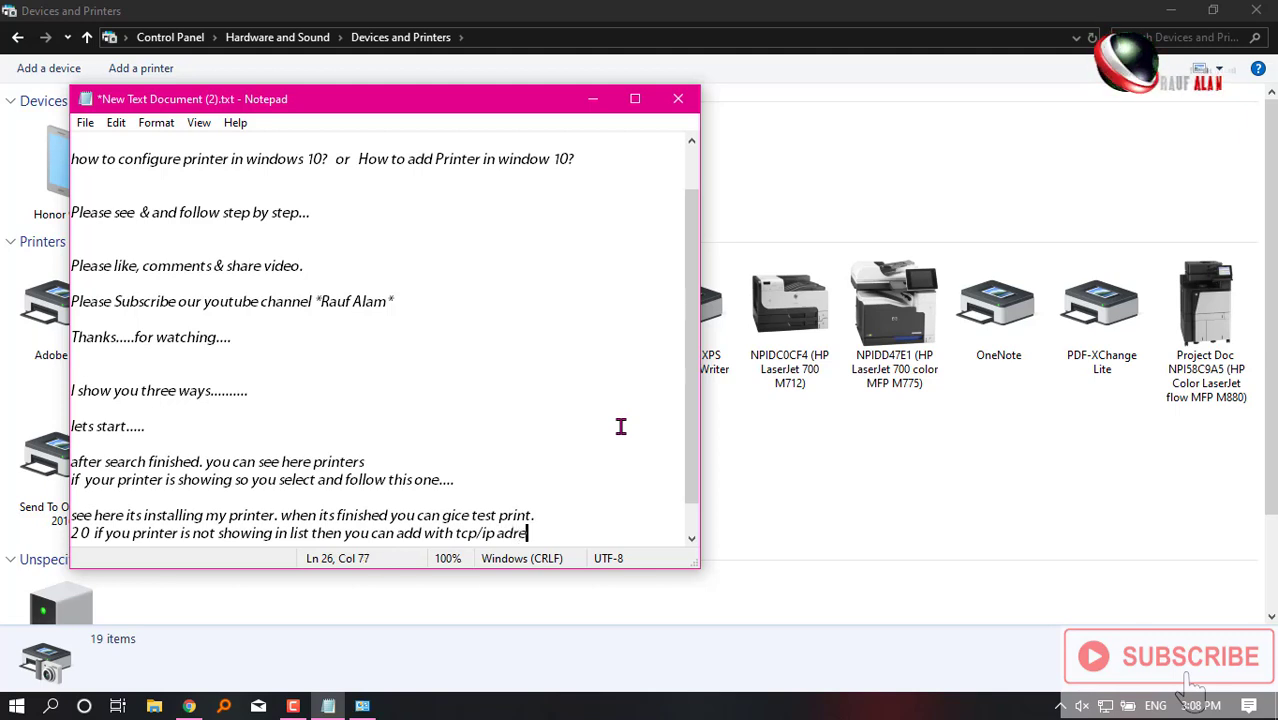
{"action": "type", "text": "dress"}
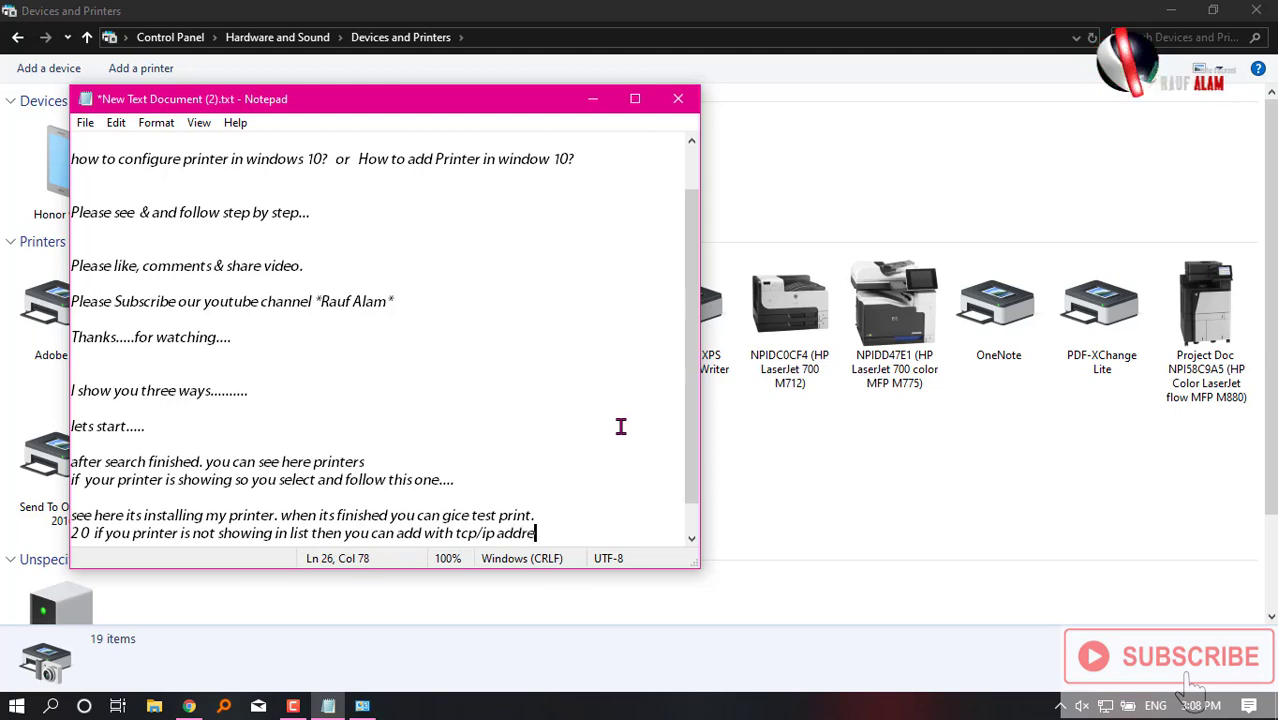
{"action": "type", "text": "."}
Leave a blank line and add the note line "see and follwo me...."
{"action": "key", "text": "Return"}
{"action": "key", "text": "Return"}
{"action": "type", "text": "see a"}
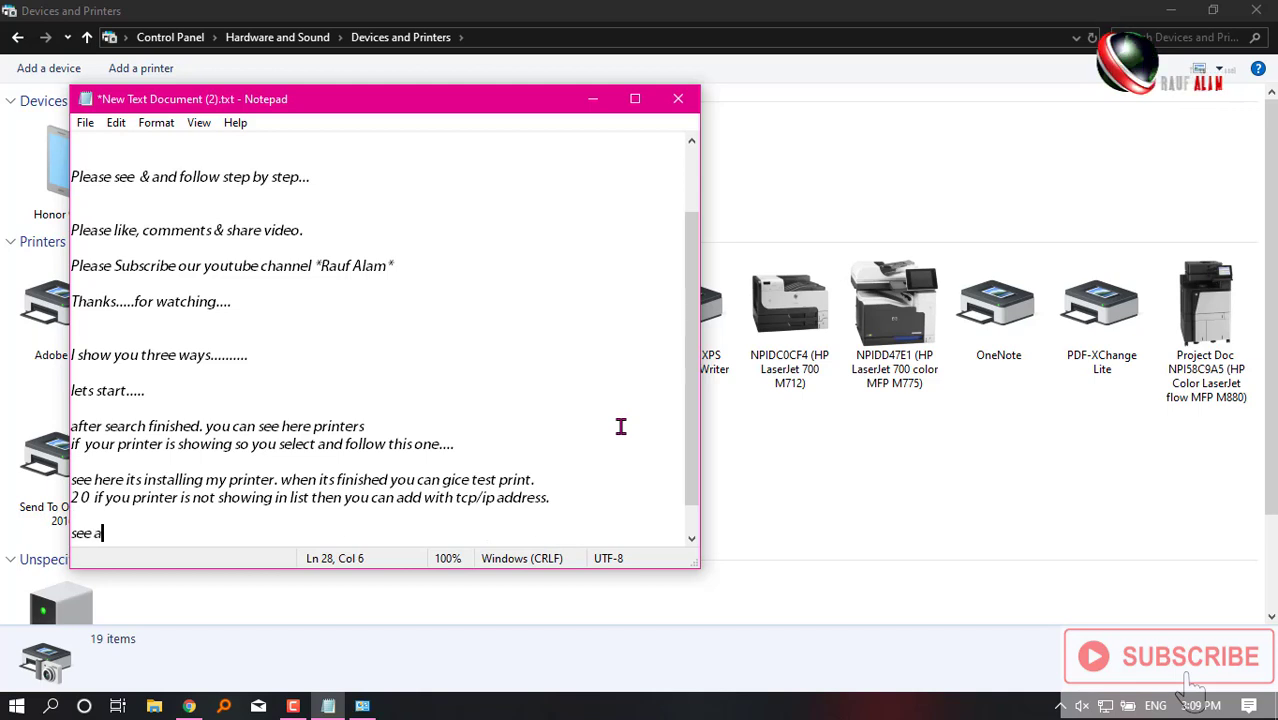
{"action": "type", "text": "nd follwo "}
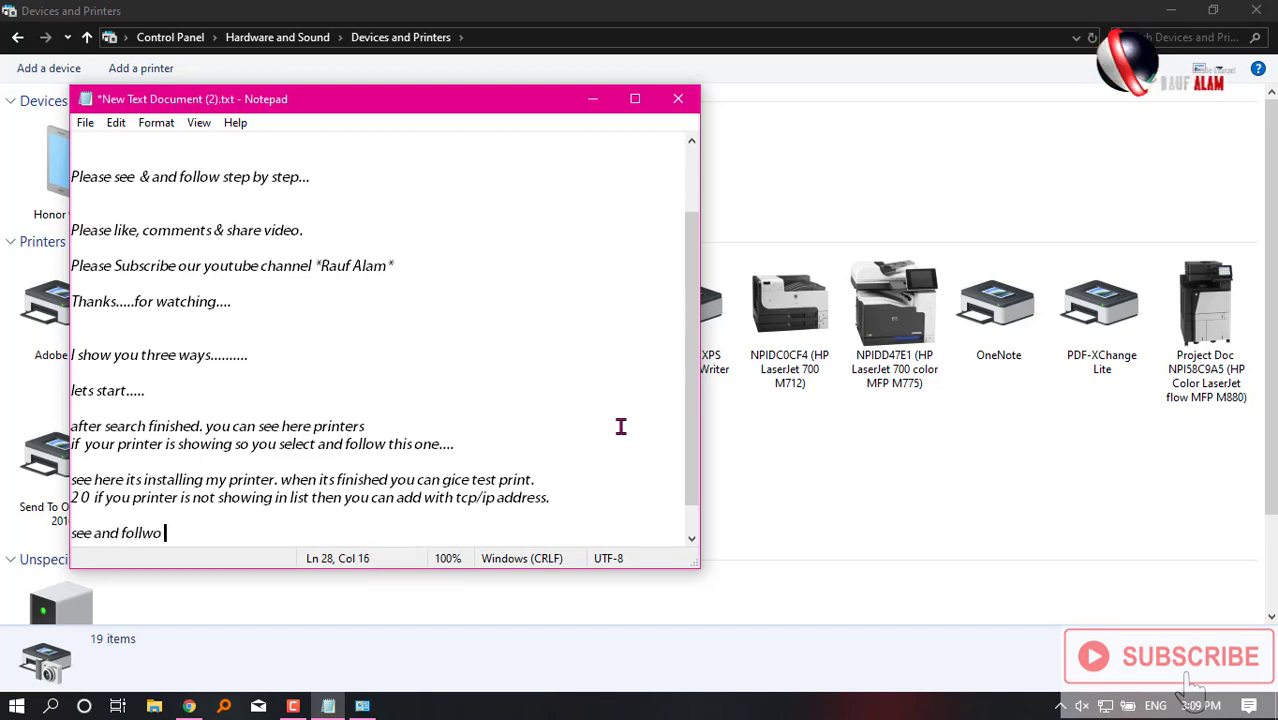
{"action": "type", "text": "me...."}
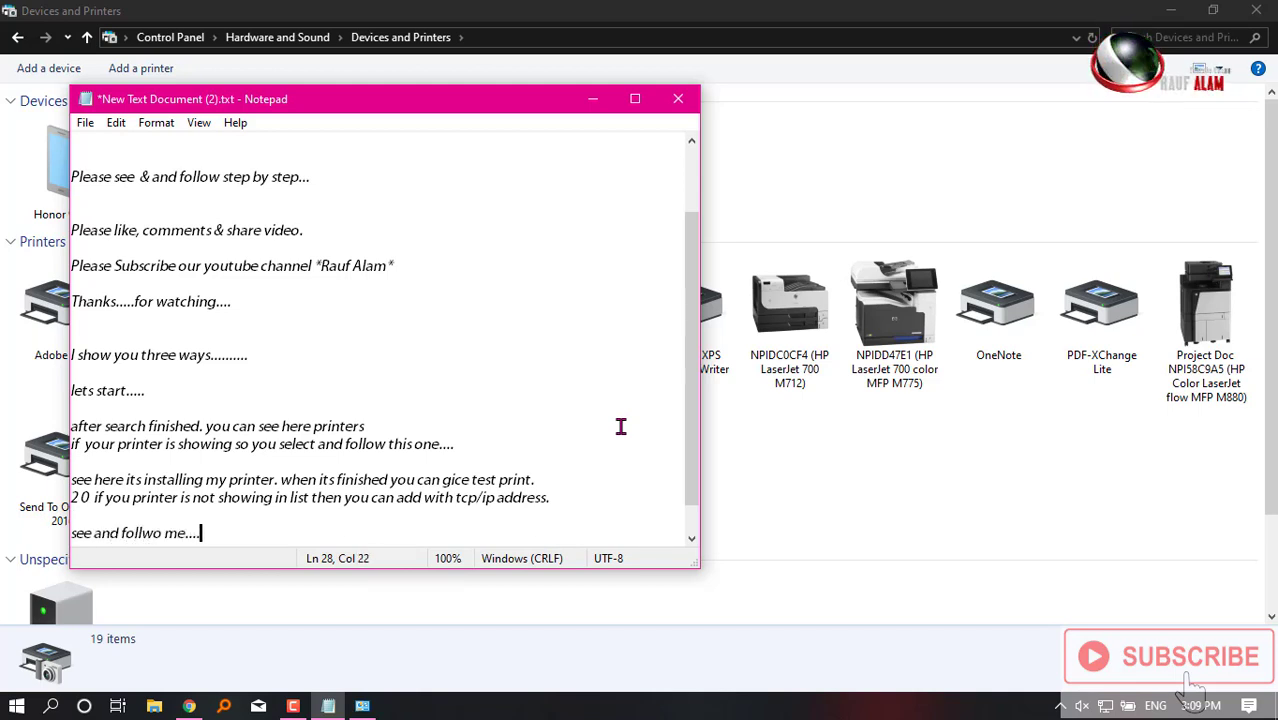
Switch to Devices and Printers, refresh its contents, and start adding another printer
{"action": "left_click", "coordinate": [900, 458]}
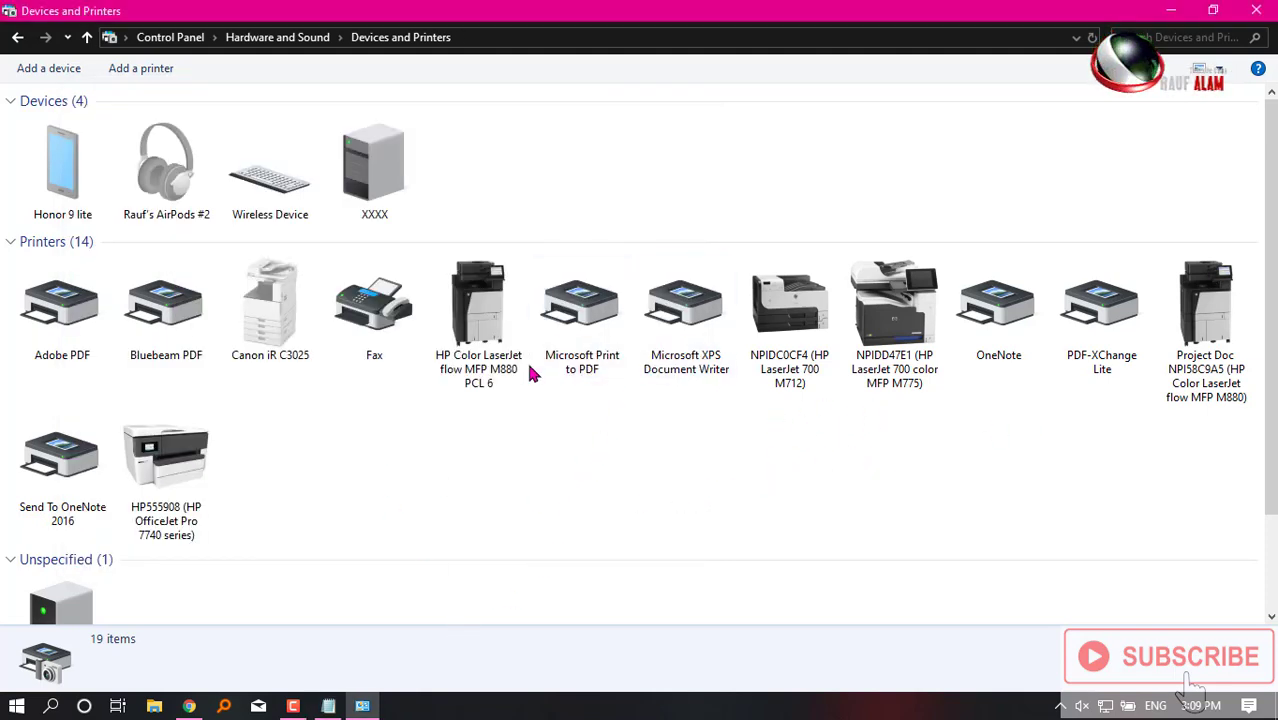
{"action": "right_click", "coordinate": [627, 498]}
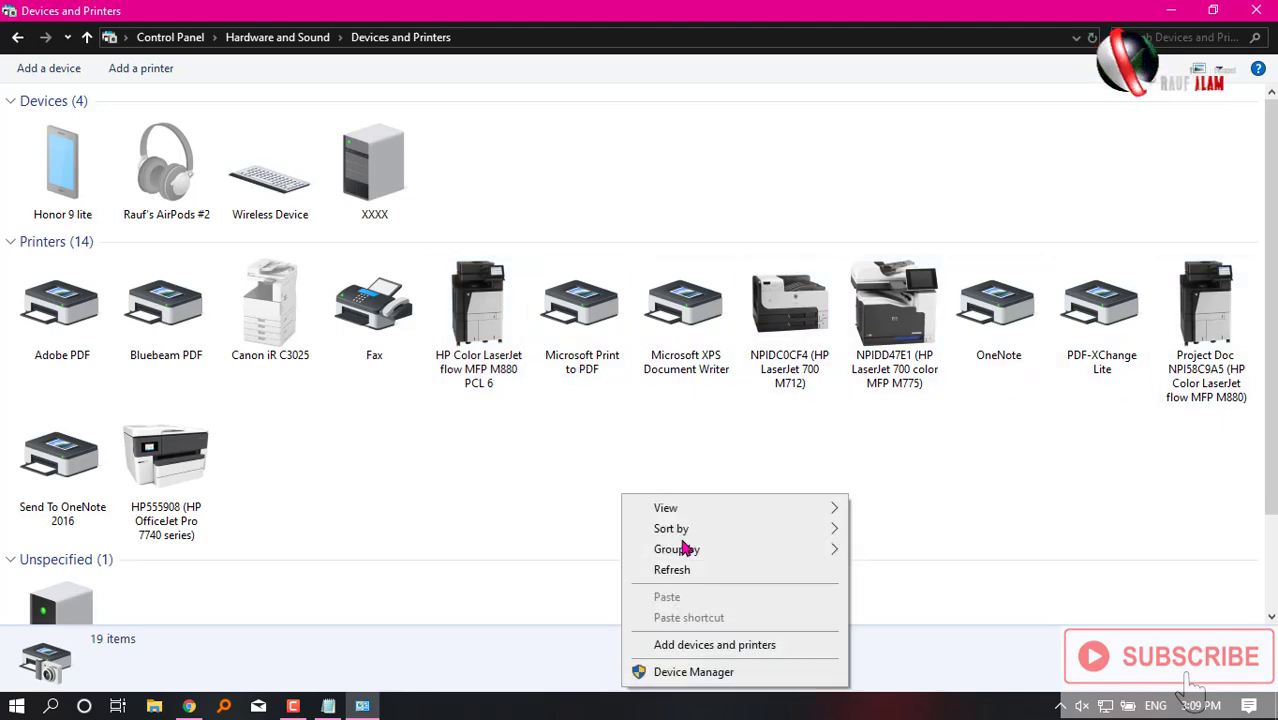
{"action": "left_click", "coordinate": [658, 569]}
{"action": "left_click", "coordinate": [138, 70]}
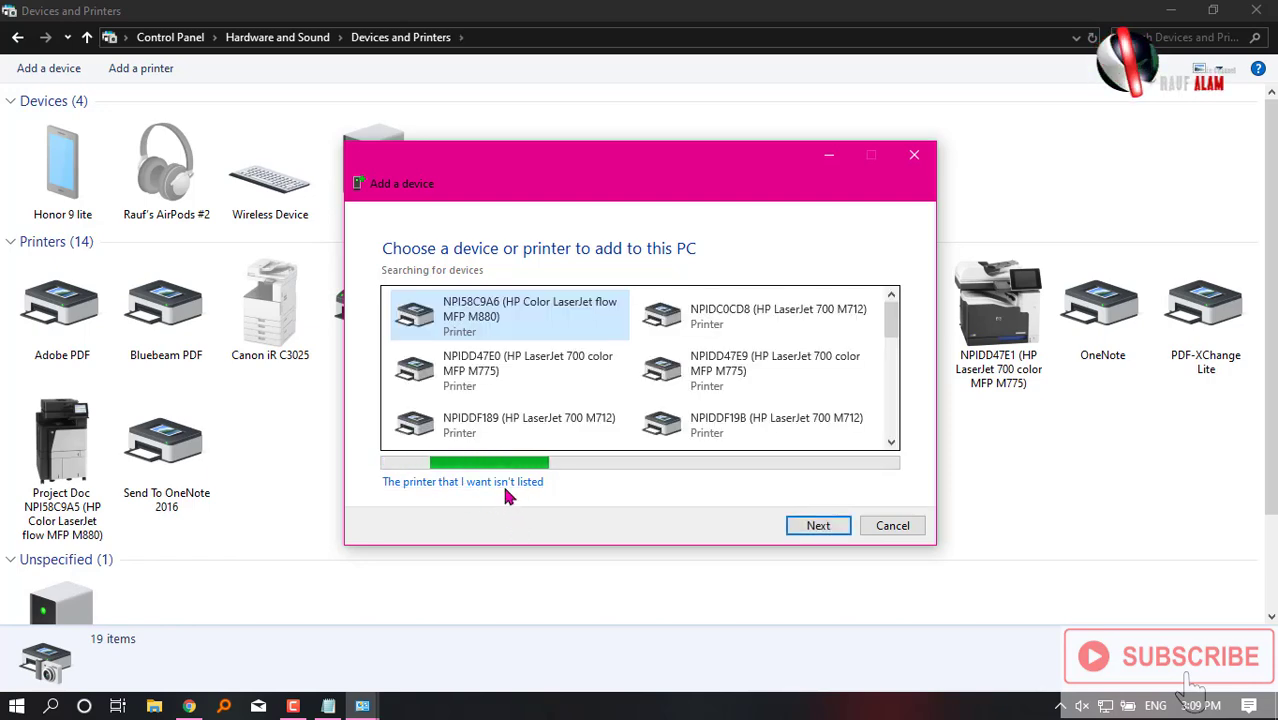
Arrange the Add a device window and the Notepad notes side by side so both are readable
{"action": "left_click_drag", "start_coordinate": [598, 181], "coordinate": [907, 165]}
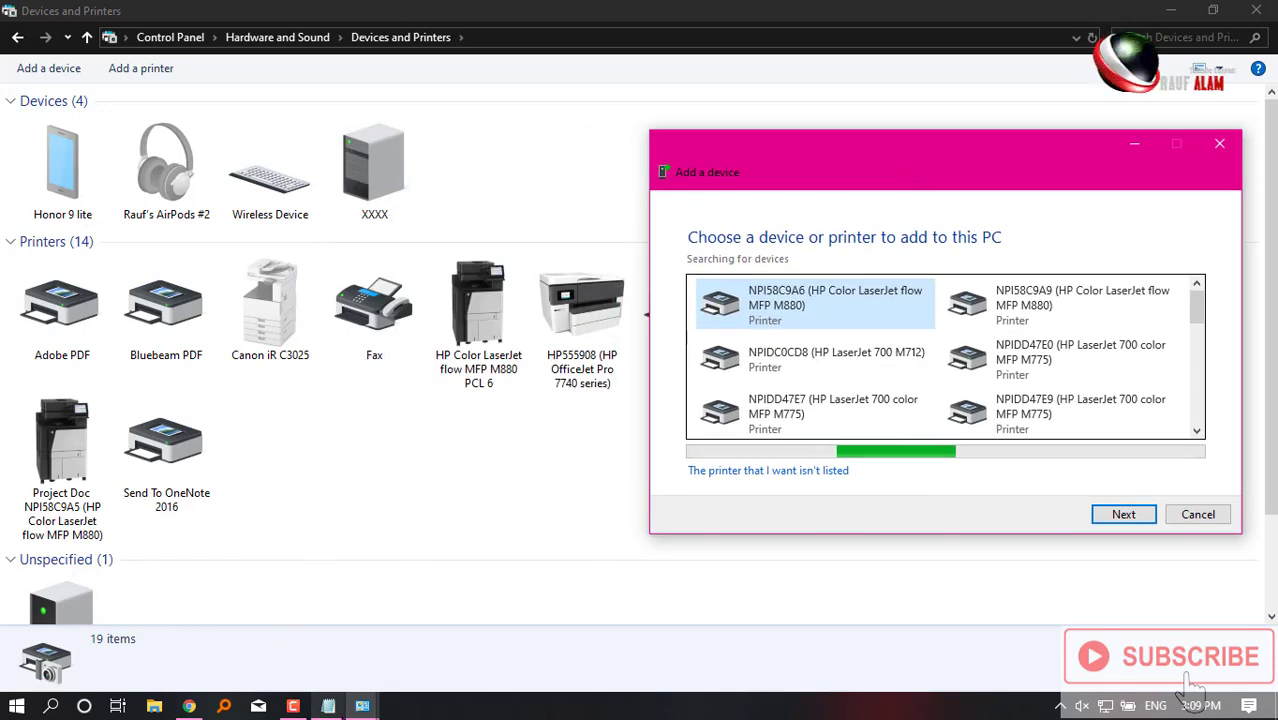
{"action": "left_click", "coordinate": [328, 706]}
{"action": "left_click_drag", "start_coordinate": [435, 110], "coordinate": [367, 68]}
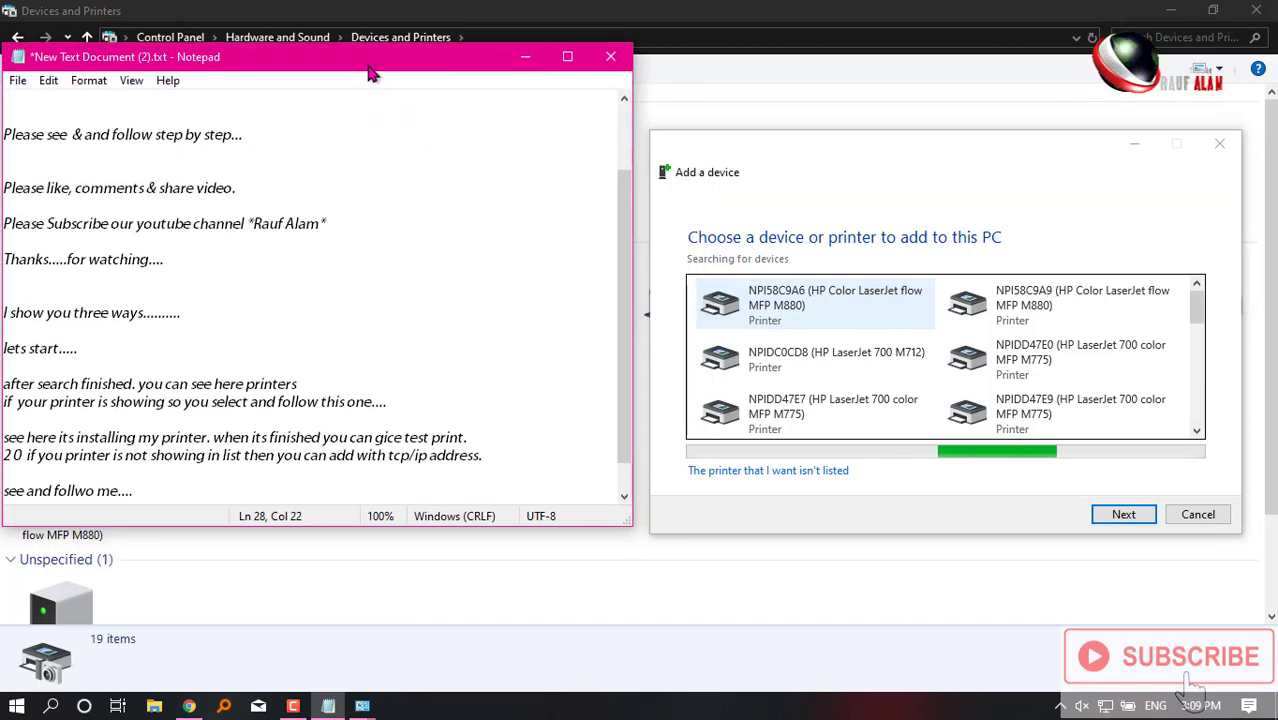
{"action": "left_click_drag", "start_coordinate": [282, 56], "coordinate": [321, 52]}
Insert blank lines in the notes after the "see here its installing my printer" line and the "after search finished" line
{"action": "left_click", "coordinate": [508, 433]}
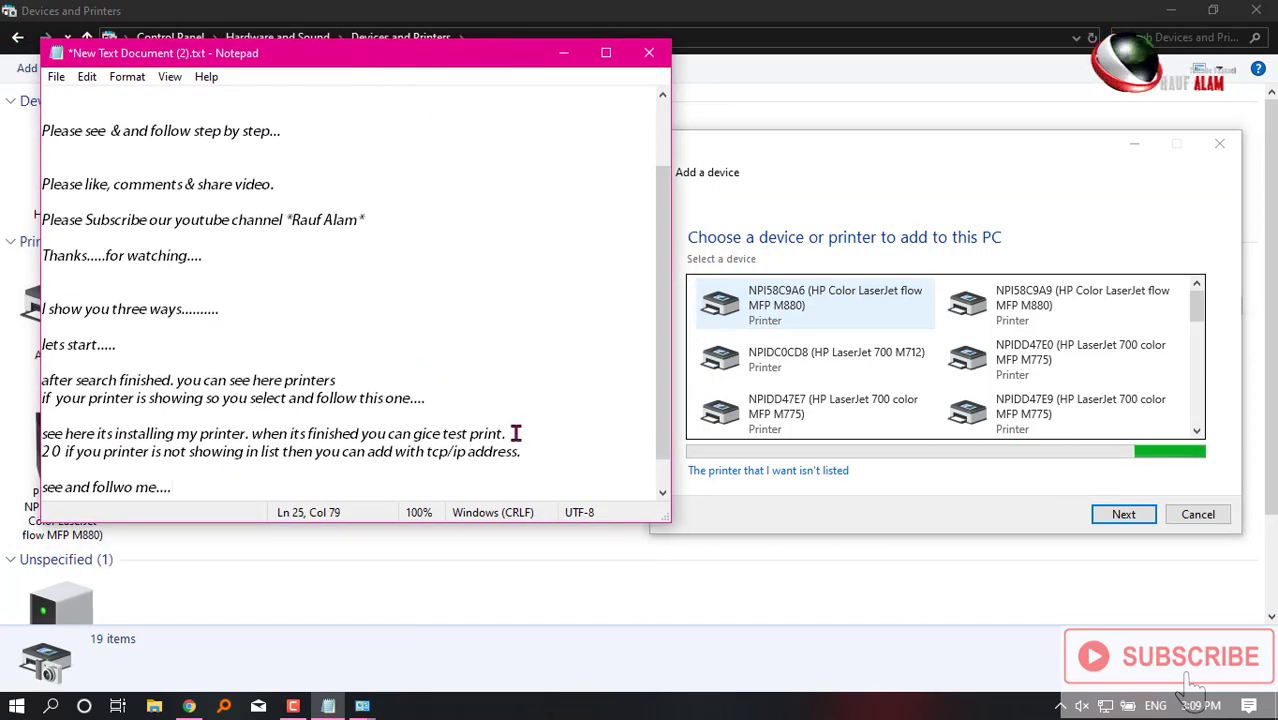
{"action": "key", "text": "Return"}
{"action": "left_click", "coordinate": [365, 378]}
{"action": "key", "text": "Return"}
{"action": "scroll", "coordinate": [372, 405], "scroll_direction": "down", "scroll_amount": 1}
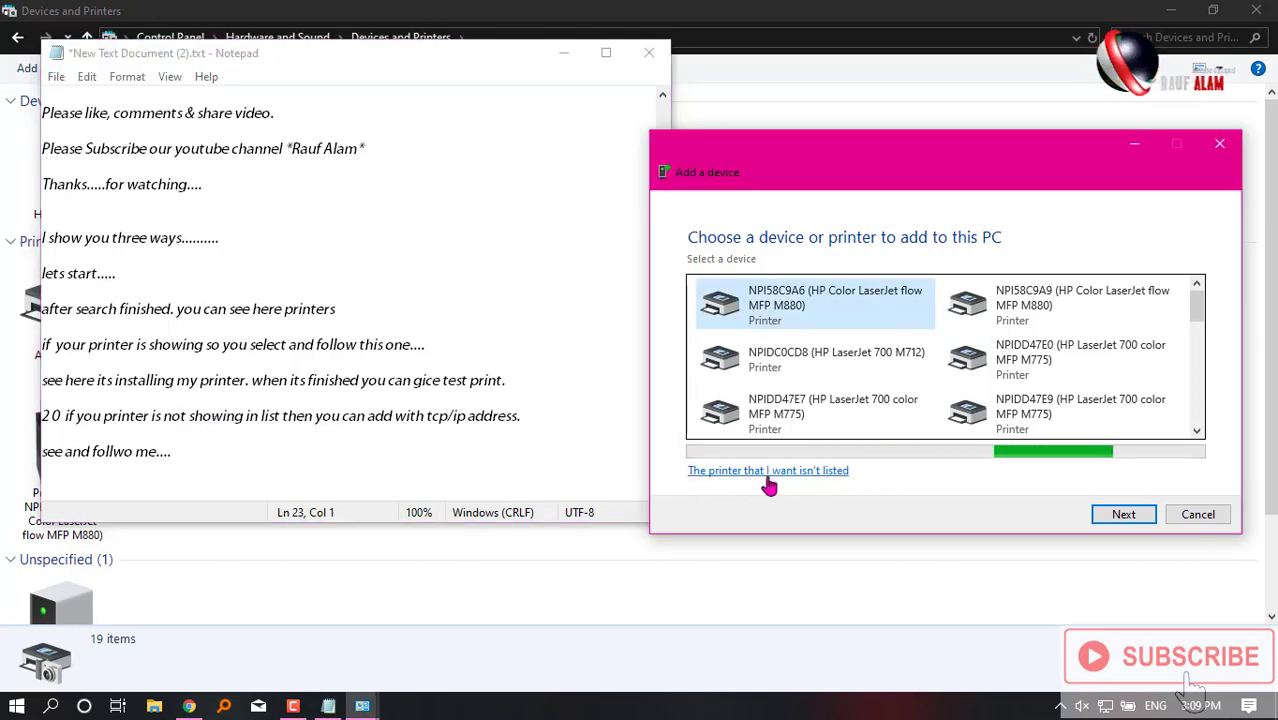
Report that the wanted printer isn't listed and choose to add it using a TCP/IP address or hostname
{"action": "left_click", "coordinate": [763, 471]}
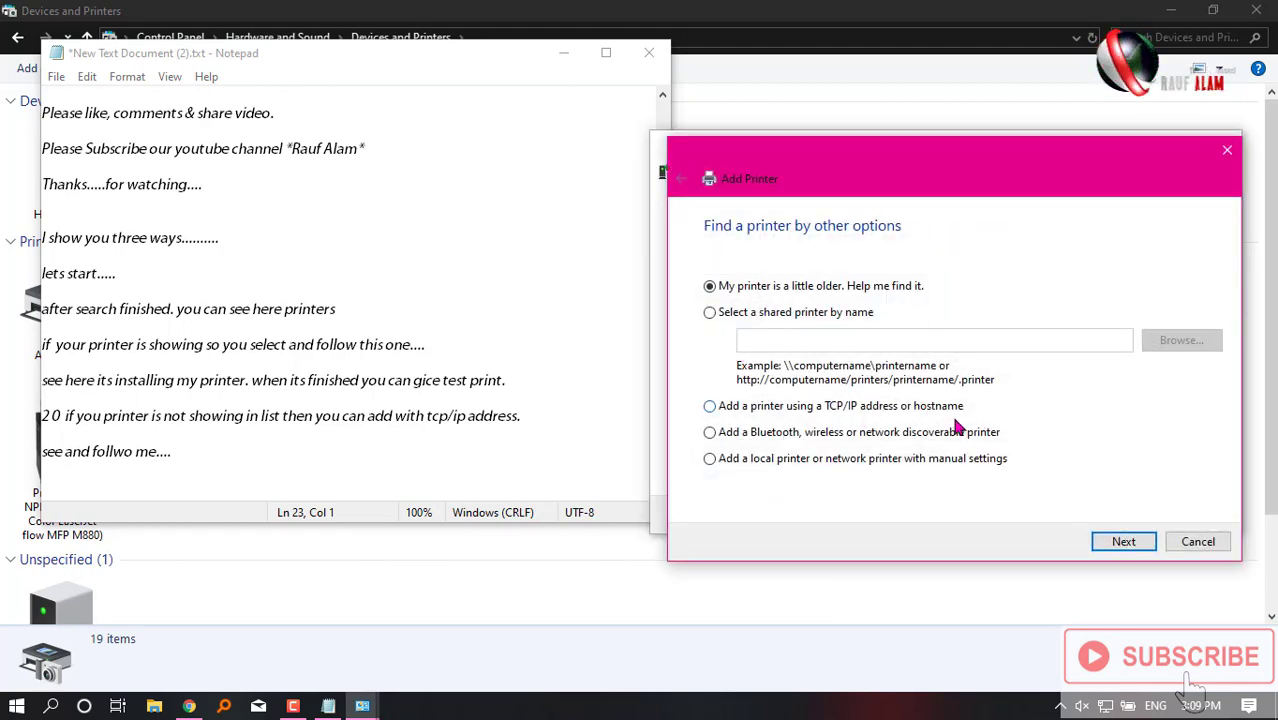
{"action": "left_click", "coordinate": [712, 407]}
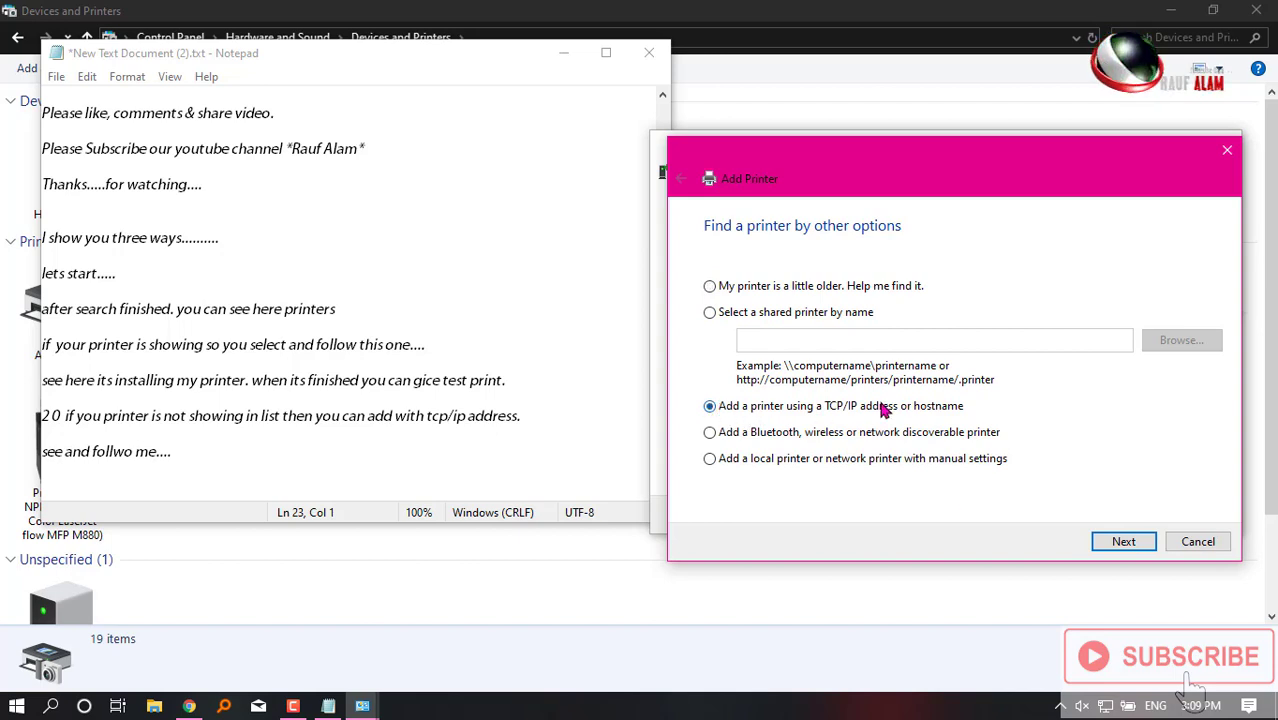
{"action": "left_click", "coordinate": [1128, 545]}
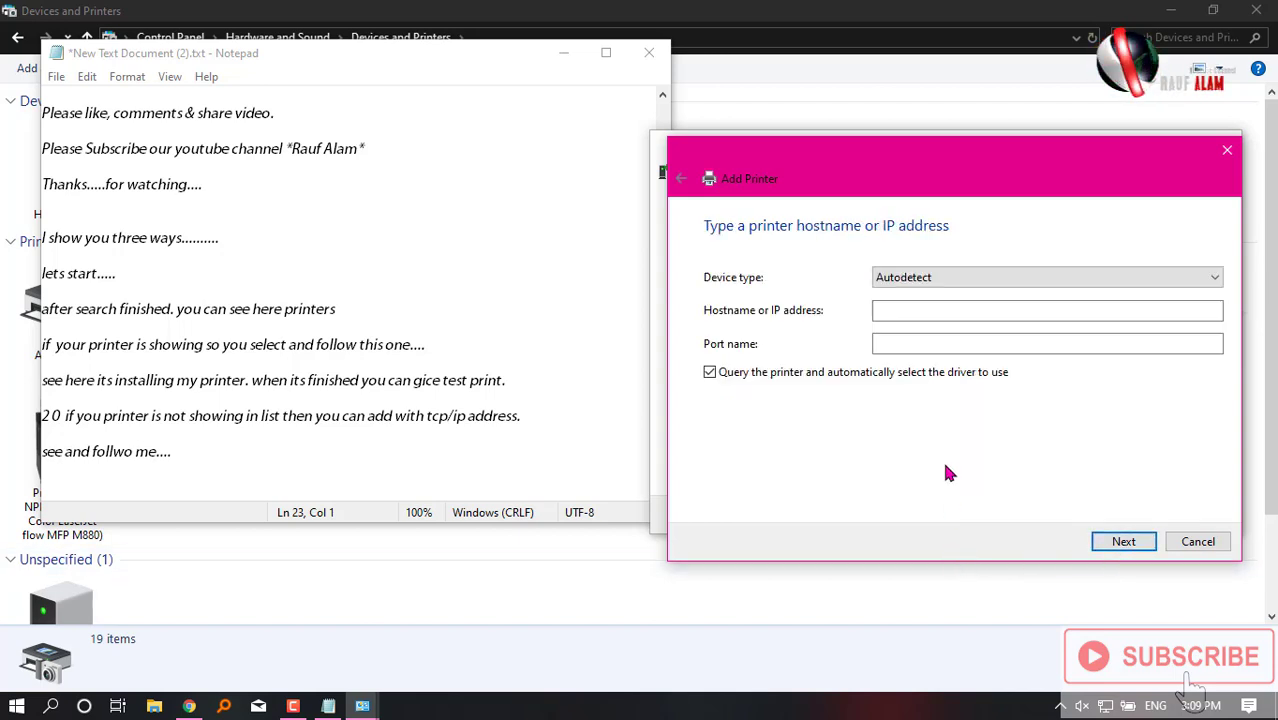
Enter 10.20.4.112 as the printer's hostname or IP address
{"action": "left_click", "coordinate": [903, 311]}
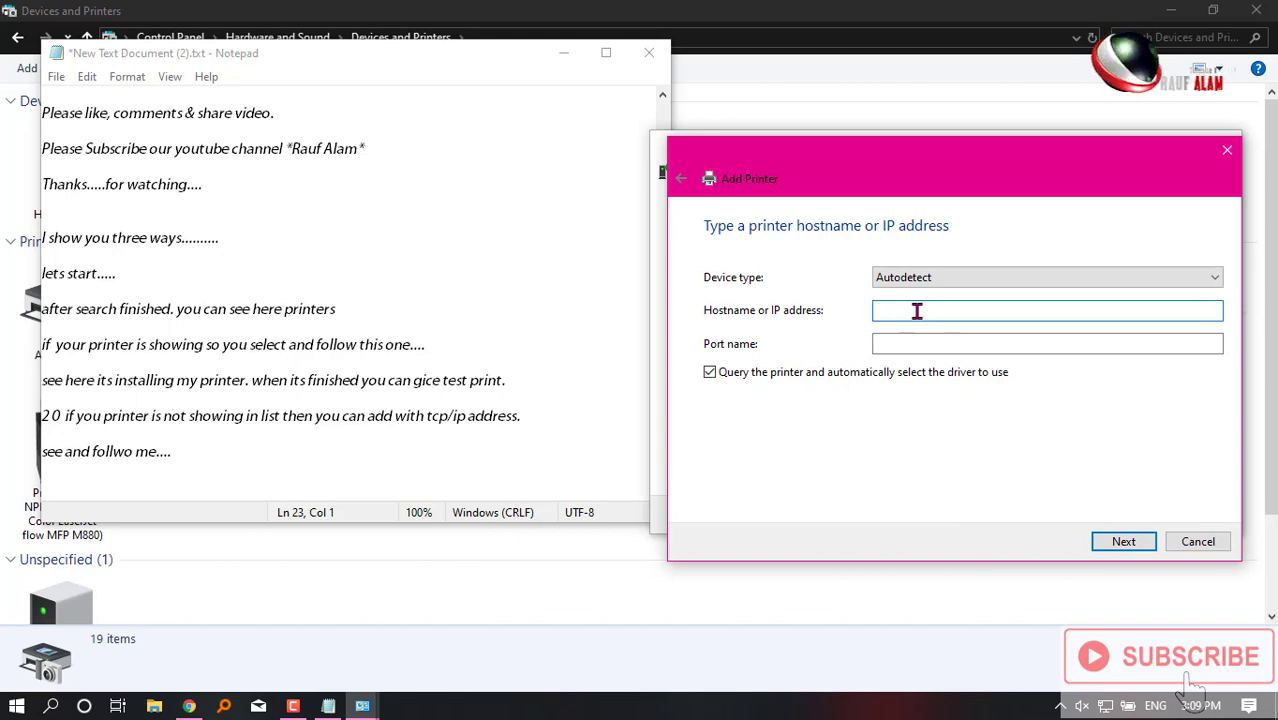
{"action": "type", "text": "10.20.4"}
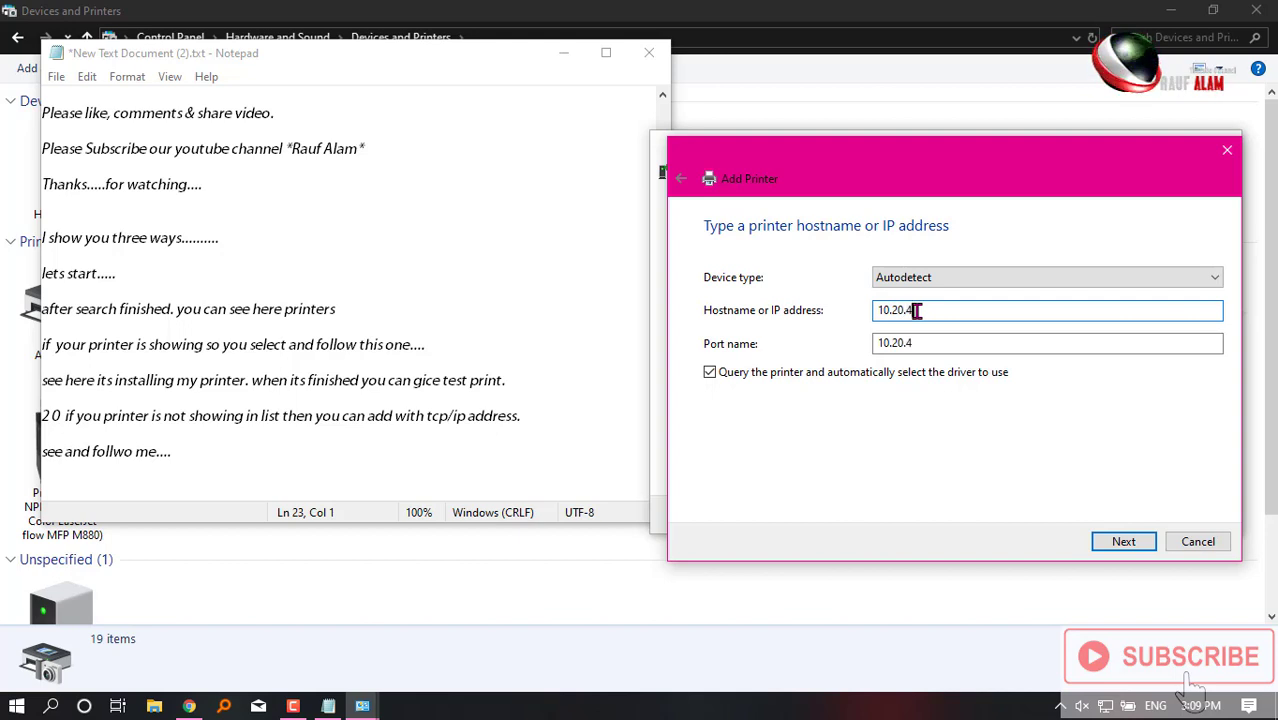
{"action": "type", "text": ".112"}
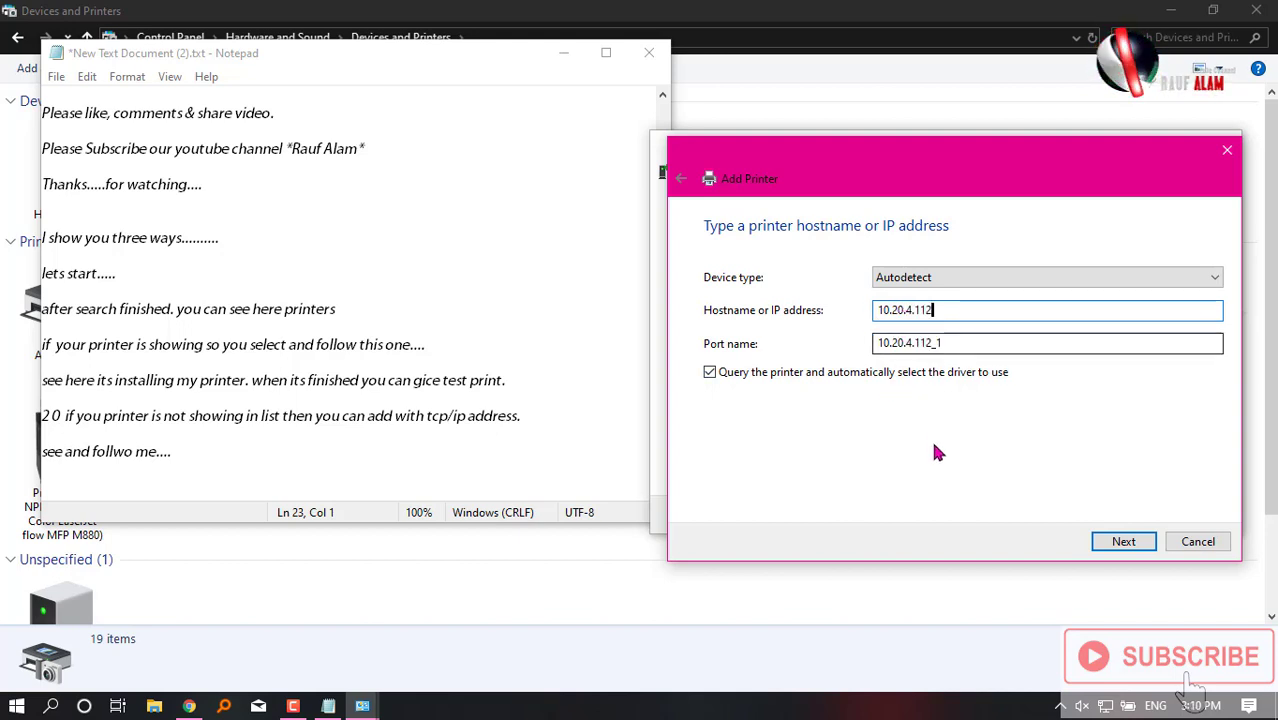
Leave a blank line at the end of the Notepad notes and add "add you printer ip address"
{"action": "left_click", "coordinate": [272, 459]}
{"action": "key", "text": "Return"}
{"action": "key", "text": "Return"}
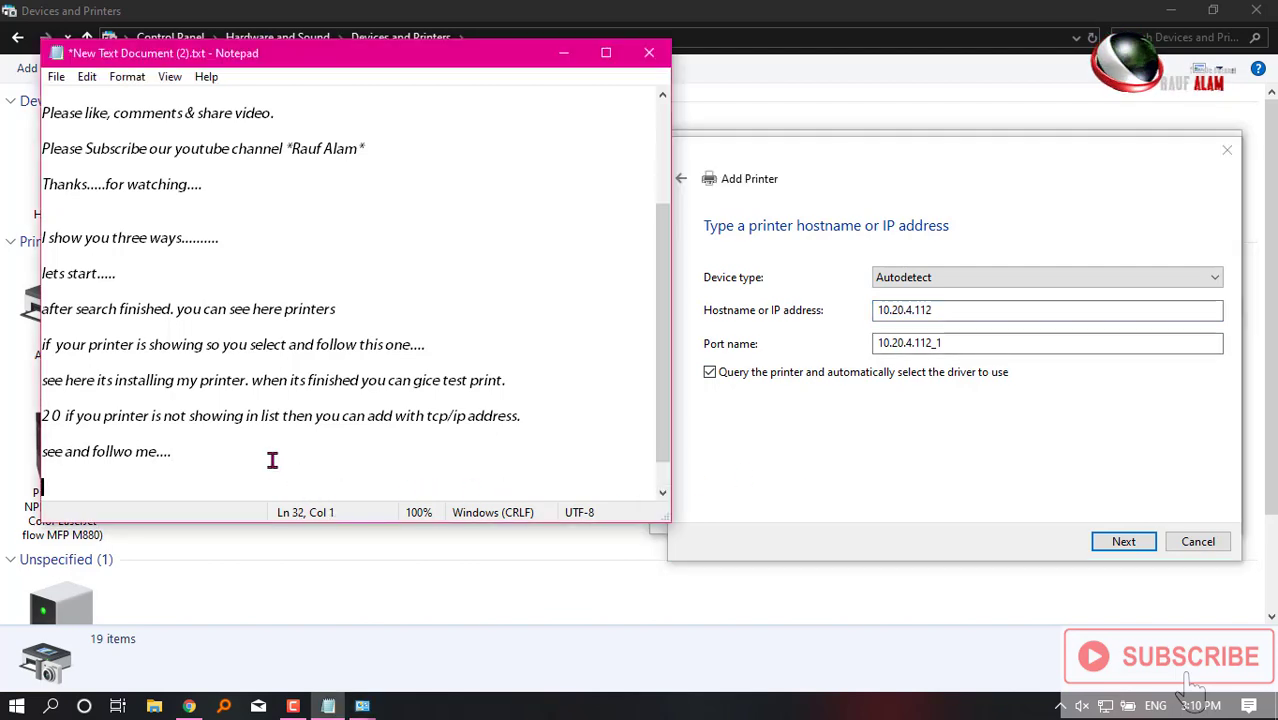
{"action": "type", "text": "add you printer "}
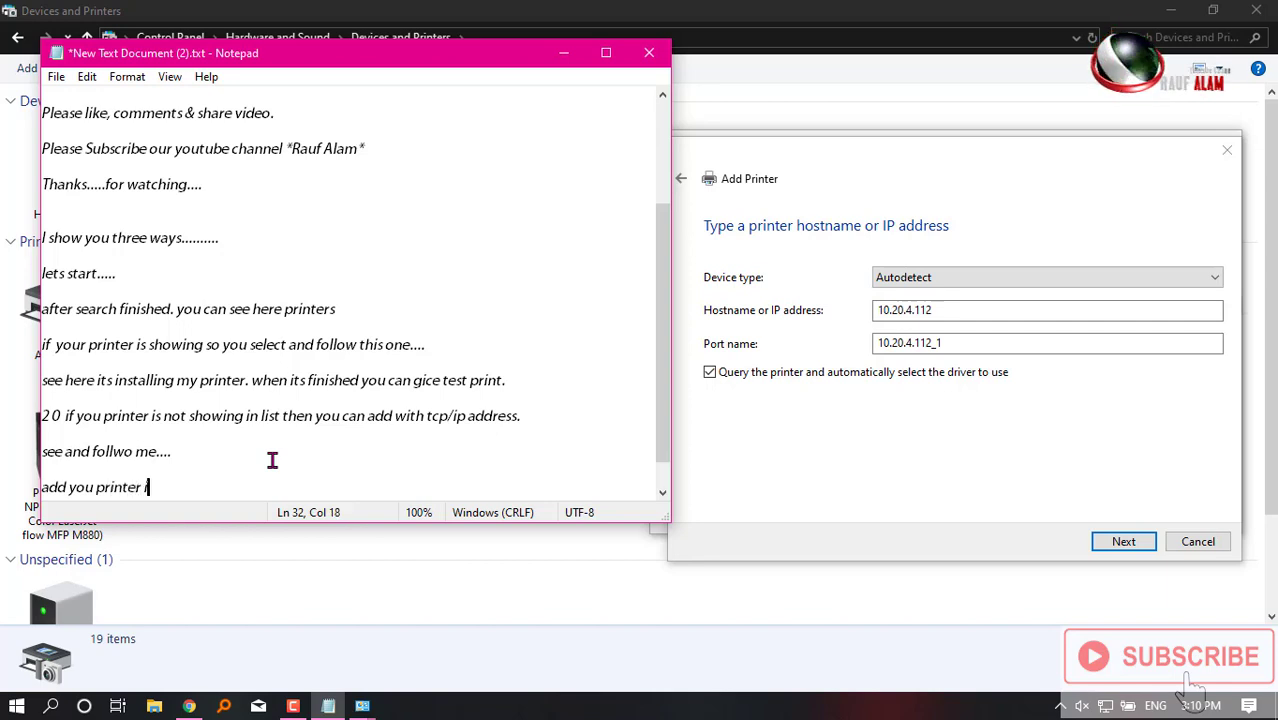
{"action": "type", "text": "ip ad"}
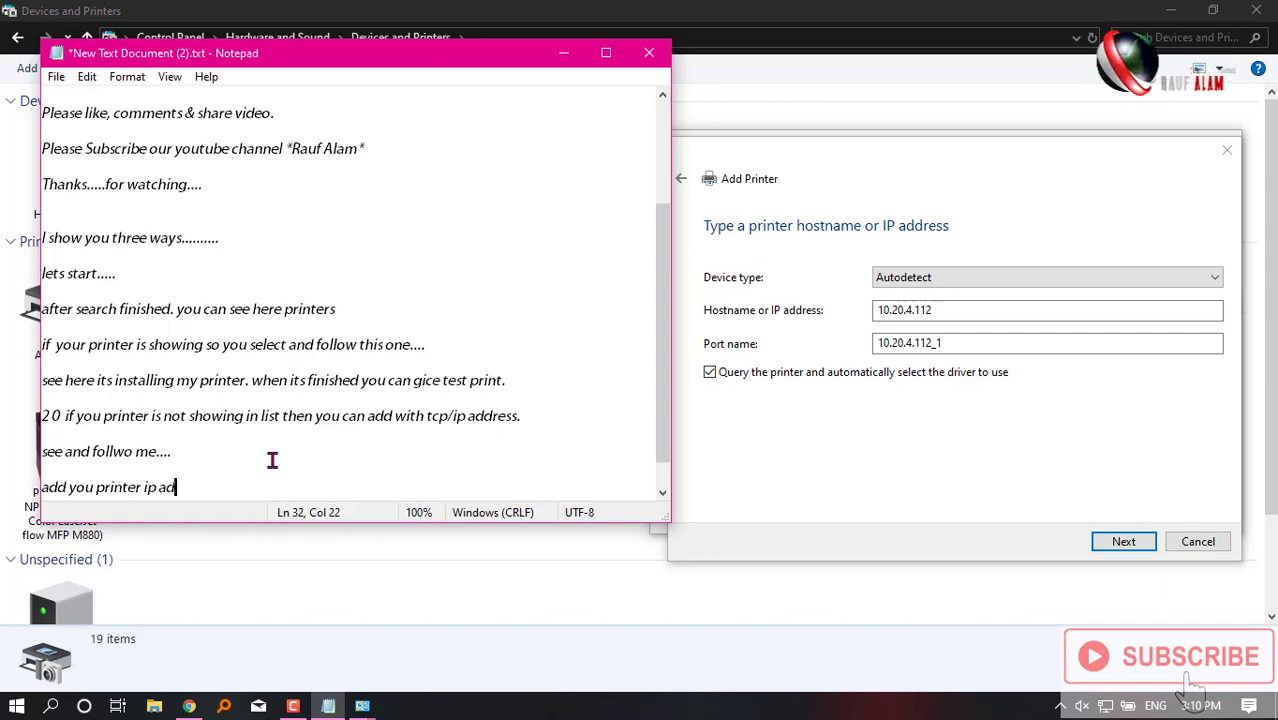
{"action": "type", "text": "dress"}
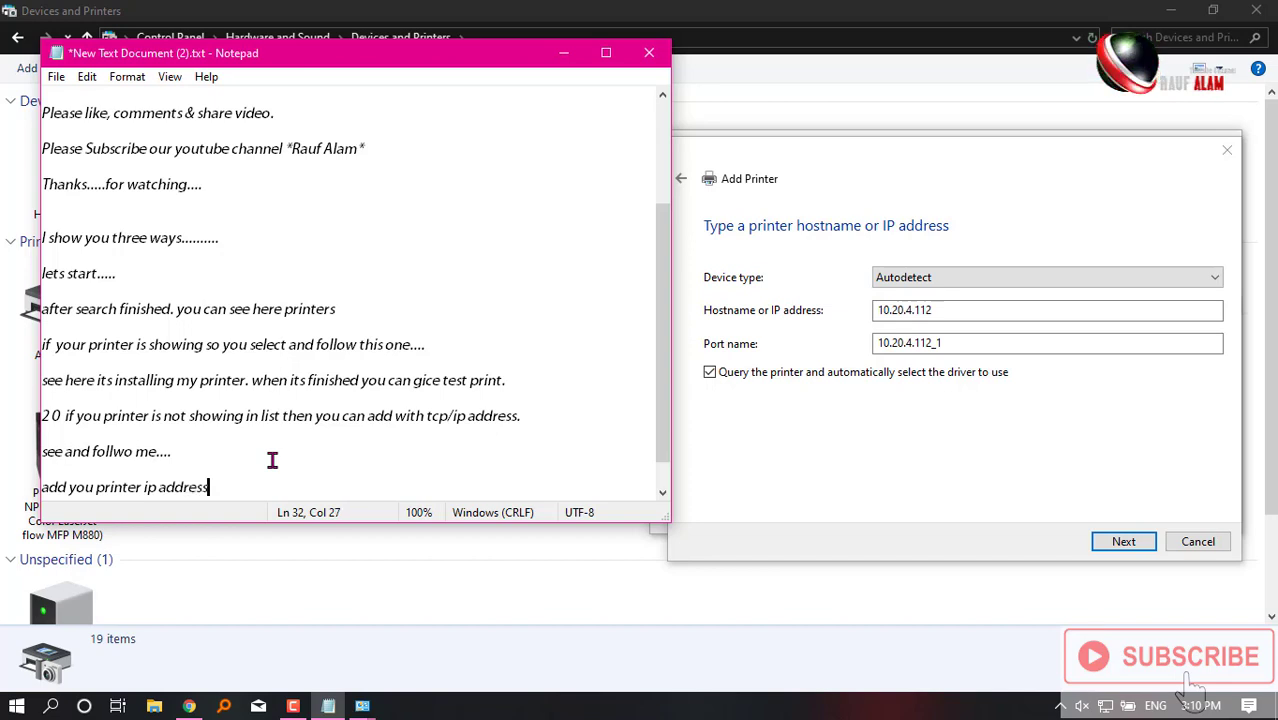
Continue the note with ". you can find in your printer display or settings." and submit the printer address in the Add Printer wizard
{"action": "type", "text": ". you"}
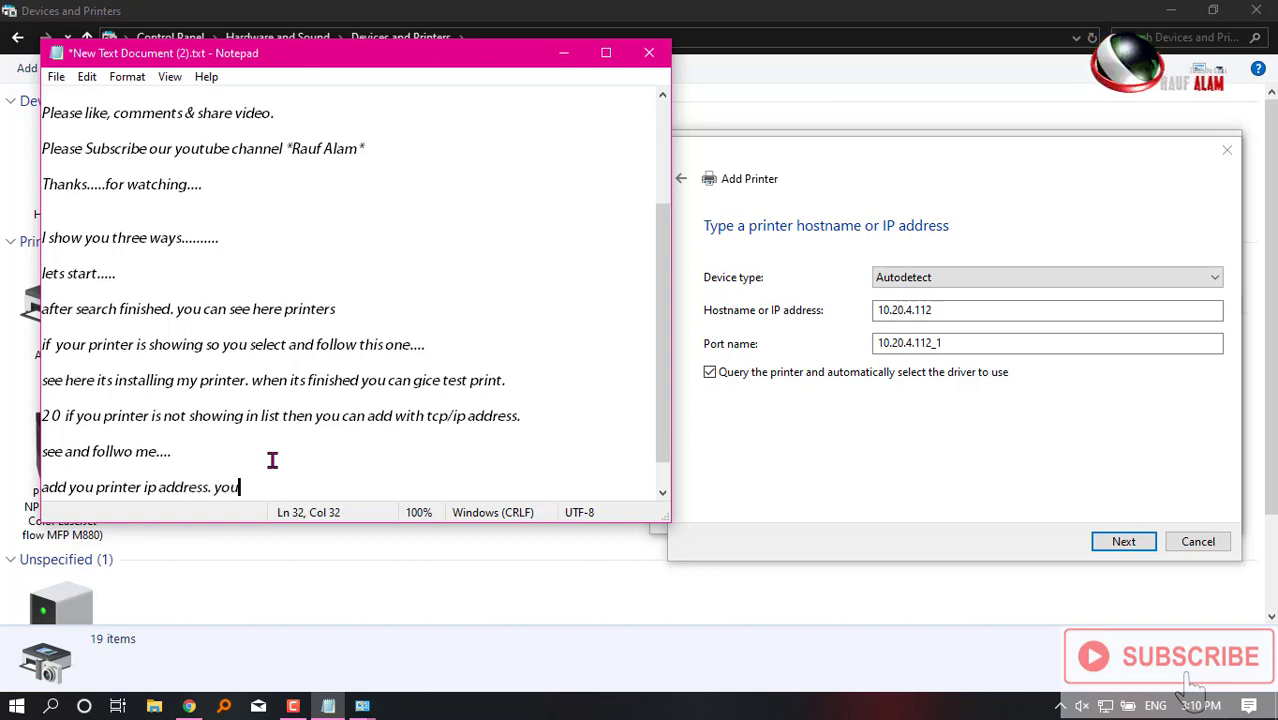
{"action": "type", "text": " can find"}
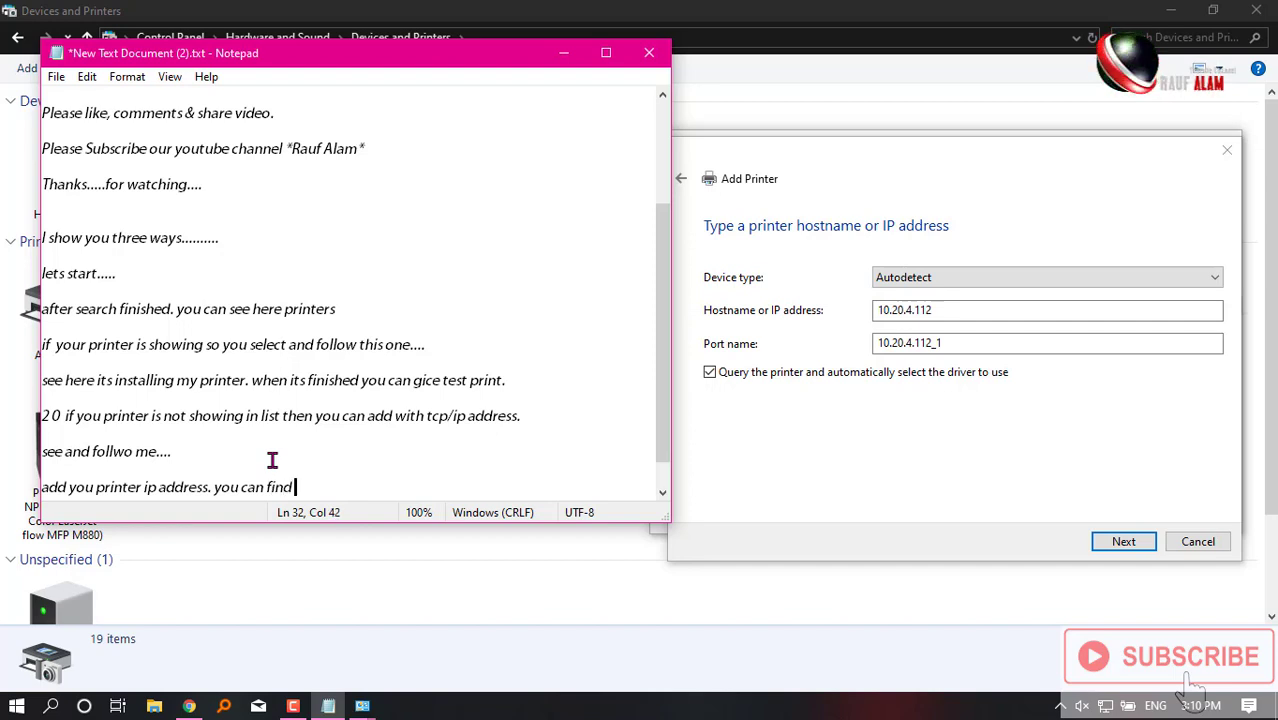
{"action": "type", "text": " in you"}
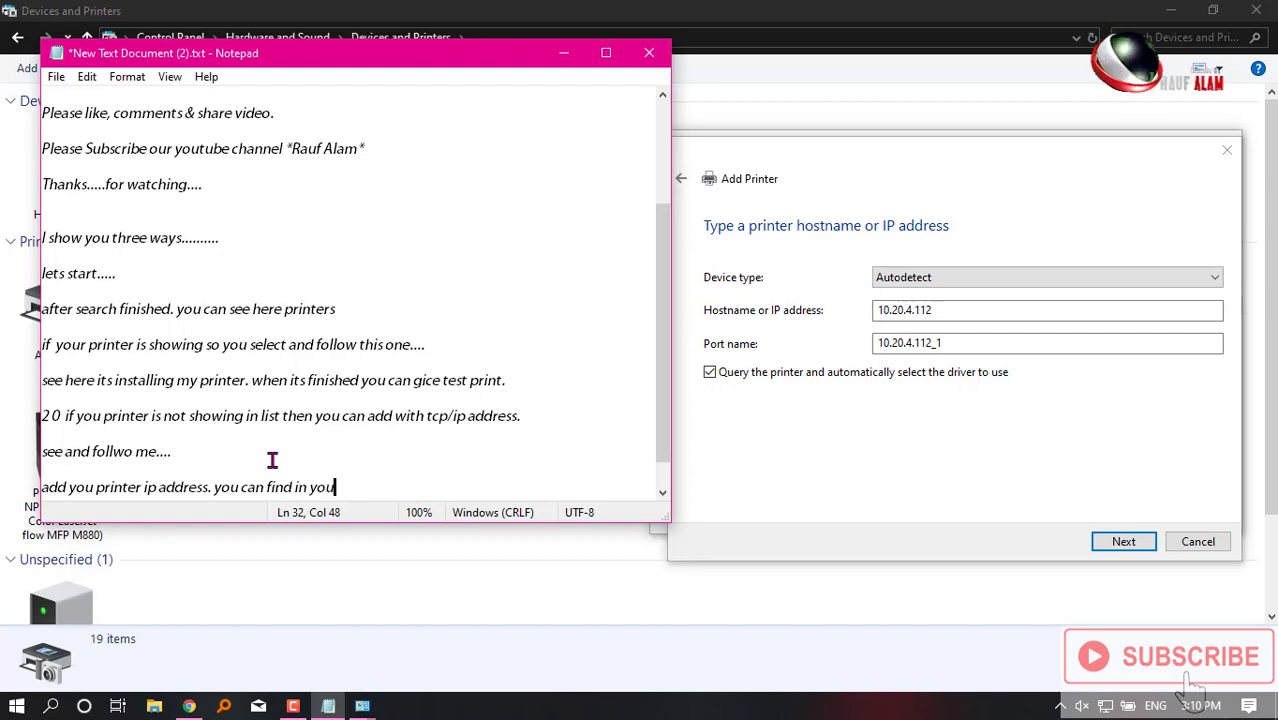
{"action": "type", "text": "r prin"}
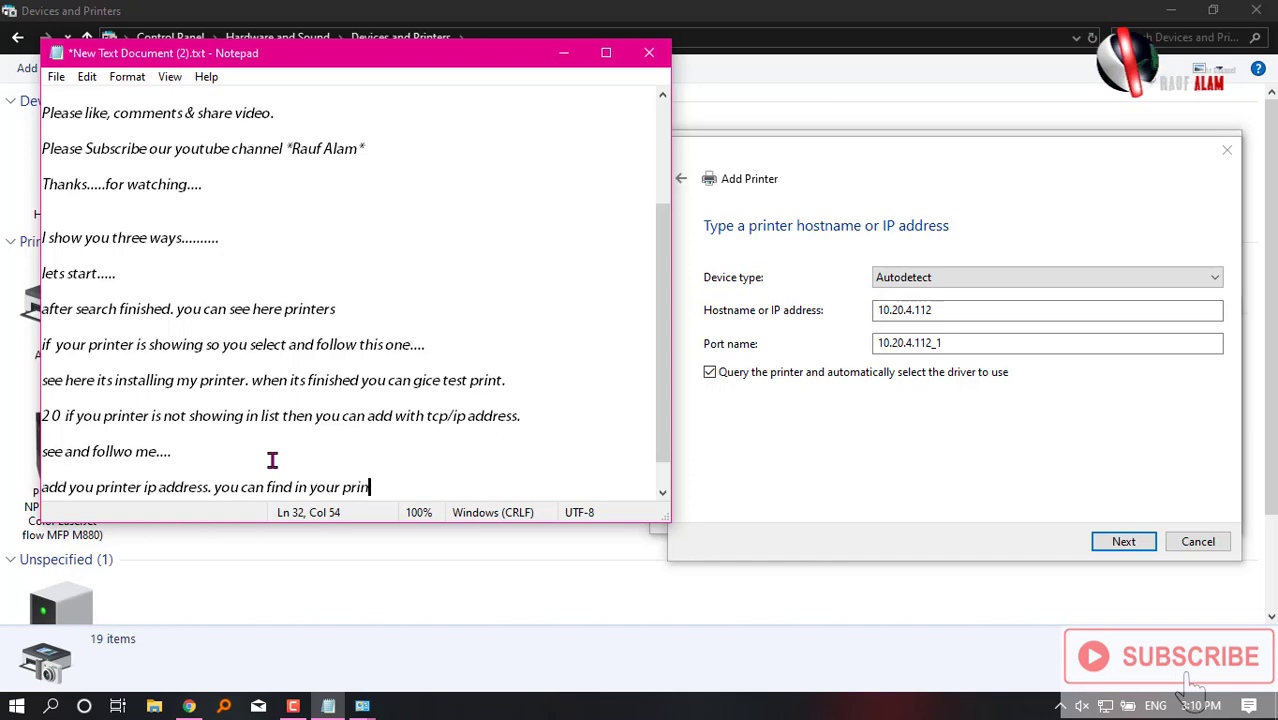
{"action": "type", "text": "ter display"}
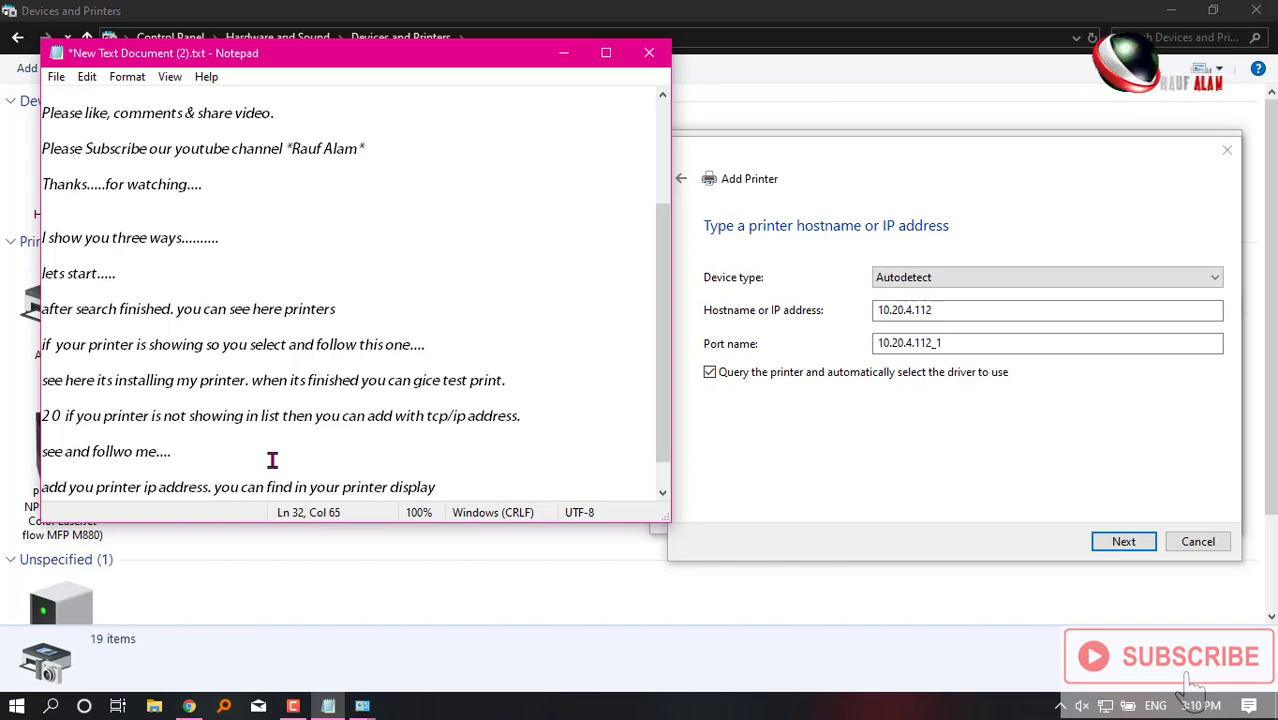
{"action": "type", "text": " or "}
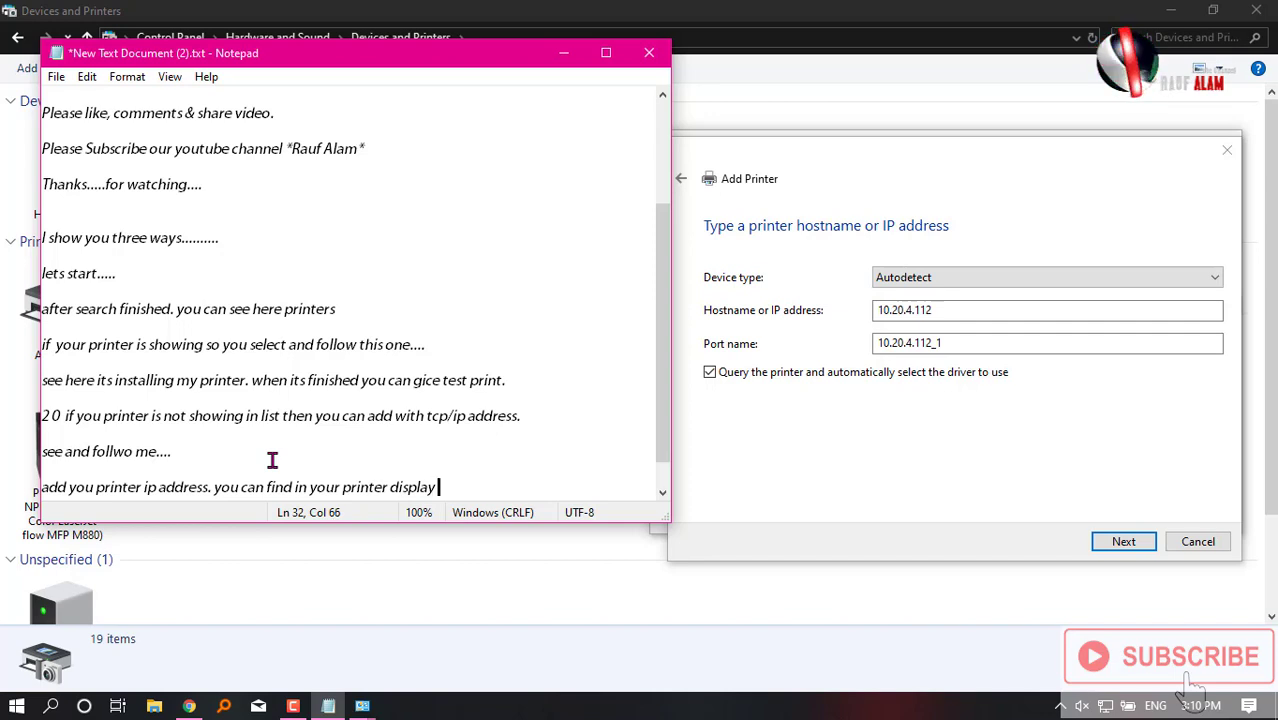
{"action": "type", "text": "sett"}
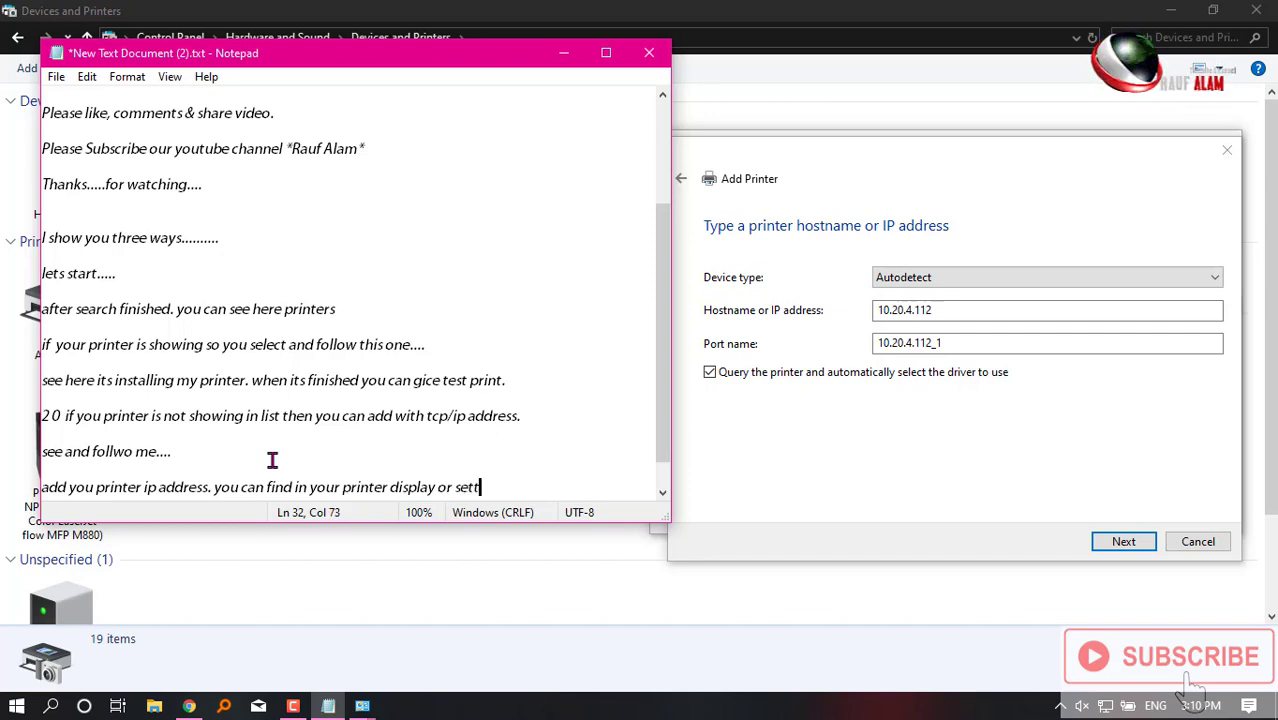
{"action": "type", "text": "ings."}
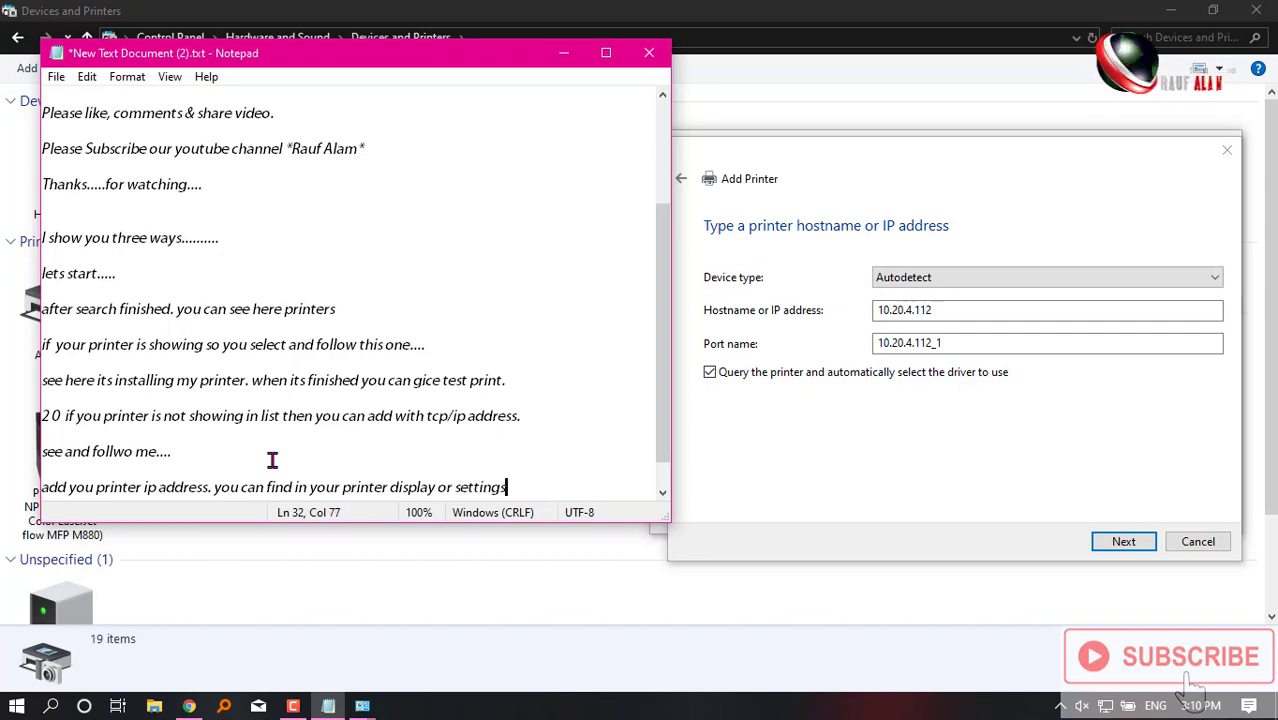
{"action": "left_click", "coordinate": [1130, 546]}
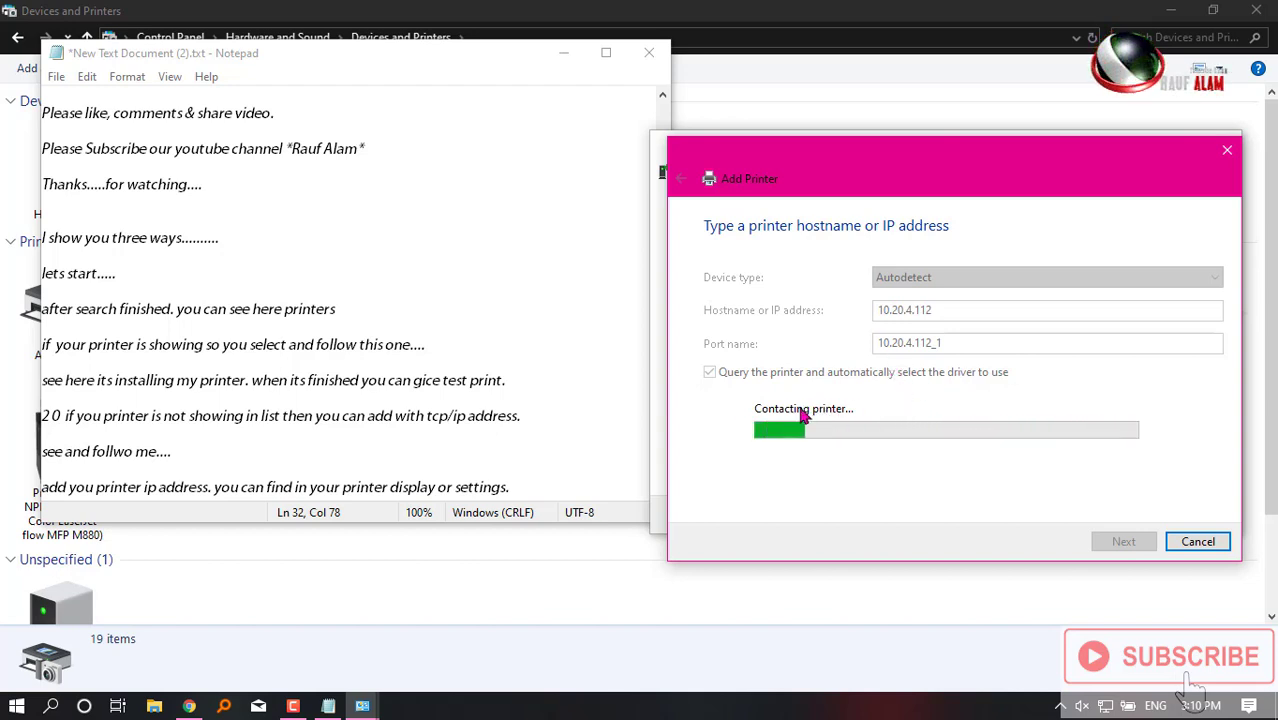
Add blank lines at the end of the Notepad notes and indent the "add you printer ip address" line by one tab
{"action": "left_click", "coordinate": [566, 484]}
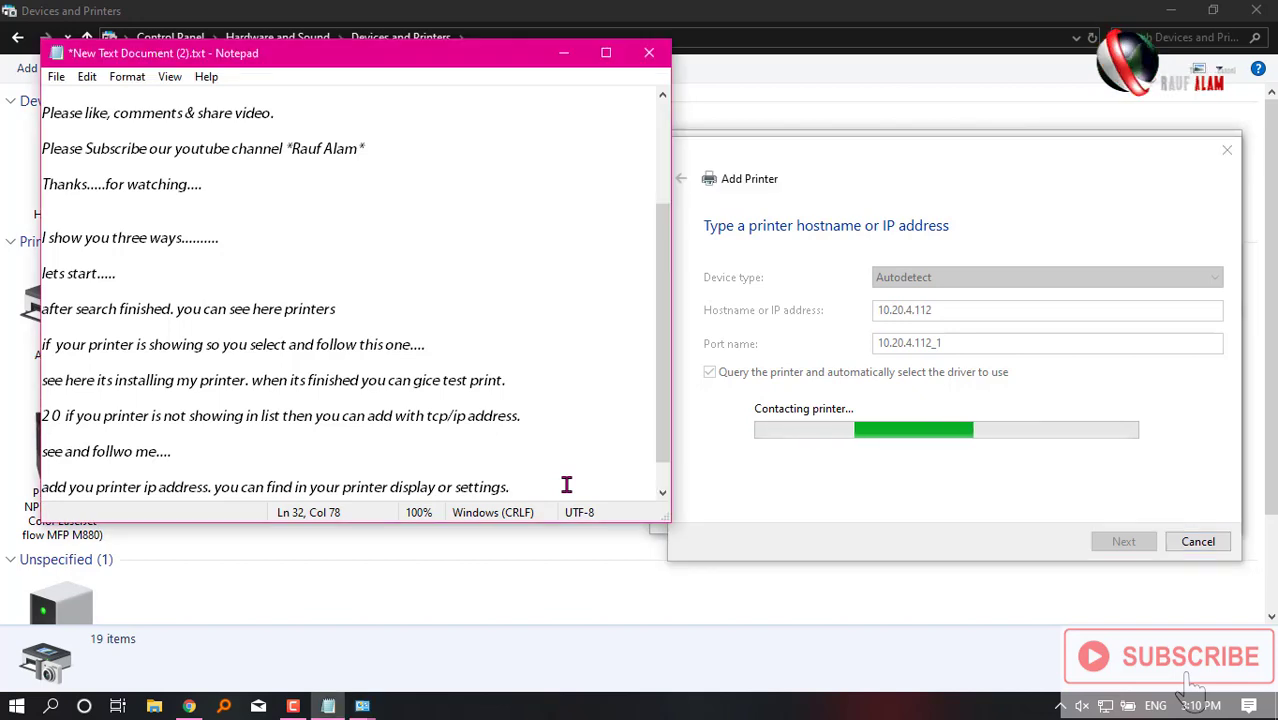
{"action": "key", "text": "Return"}
{"action": "key", "text": "Return"}
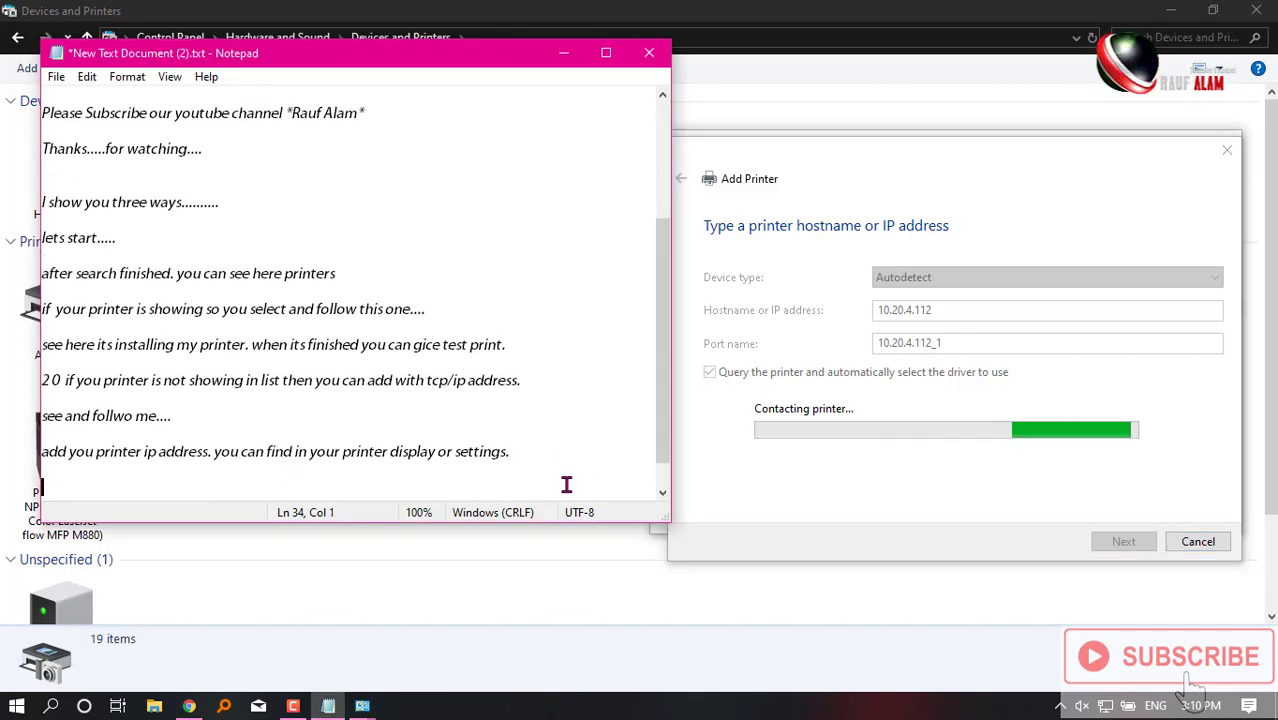
{"action": "key", "text": "Tab"}
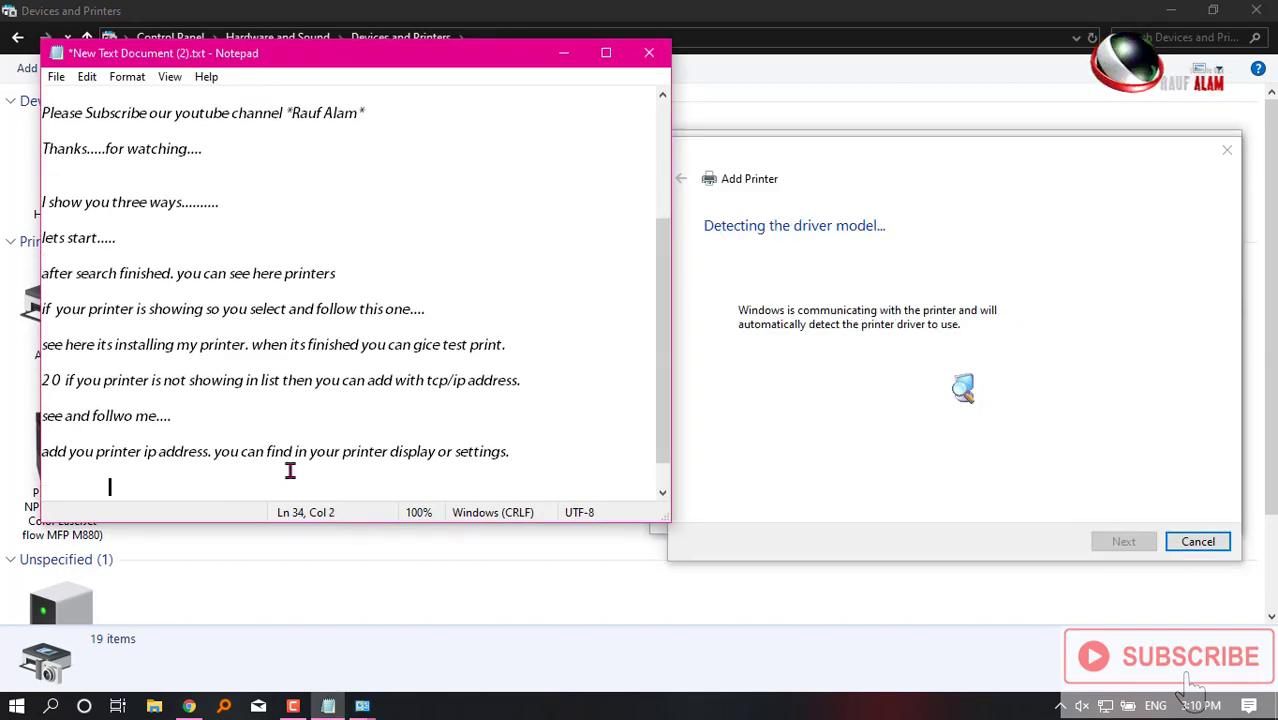
{"action": "left_click", "coordinate": [44, 451]}
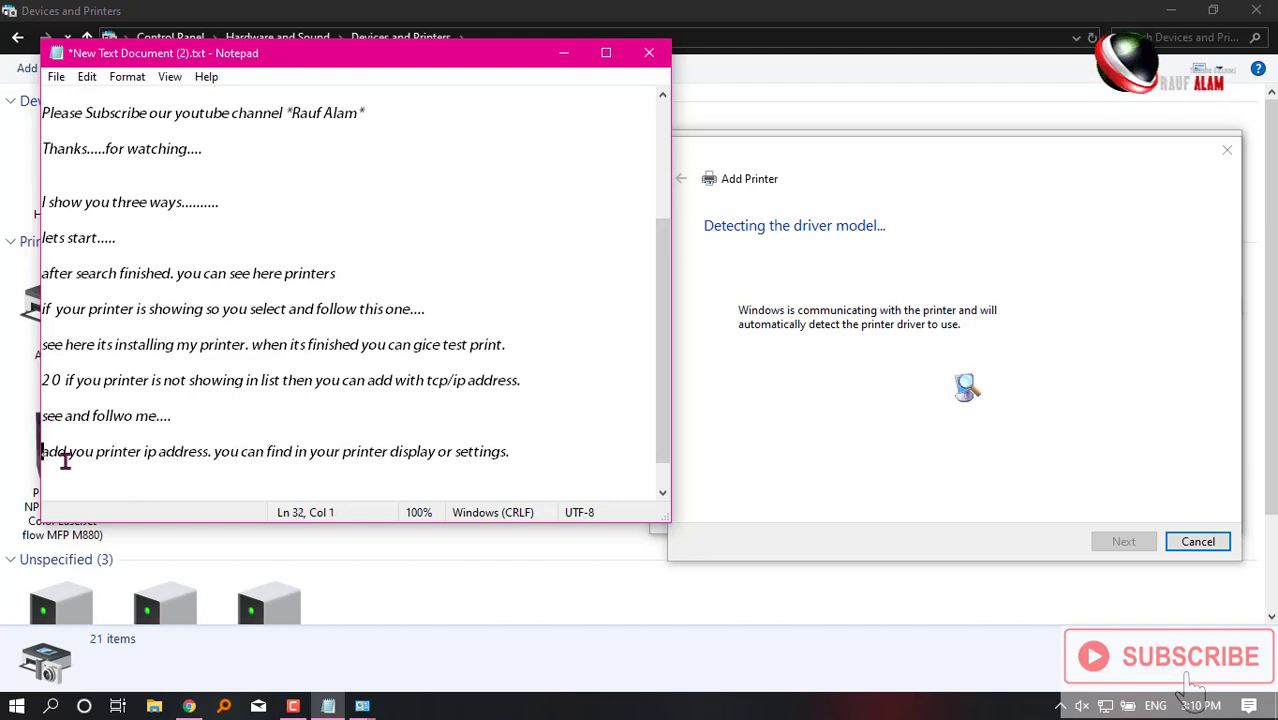
{"action": "left_click", "coordinate": [46, 412]}
{"action": "key", "text": "Tab"}
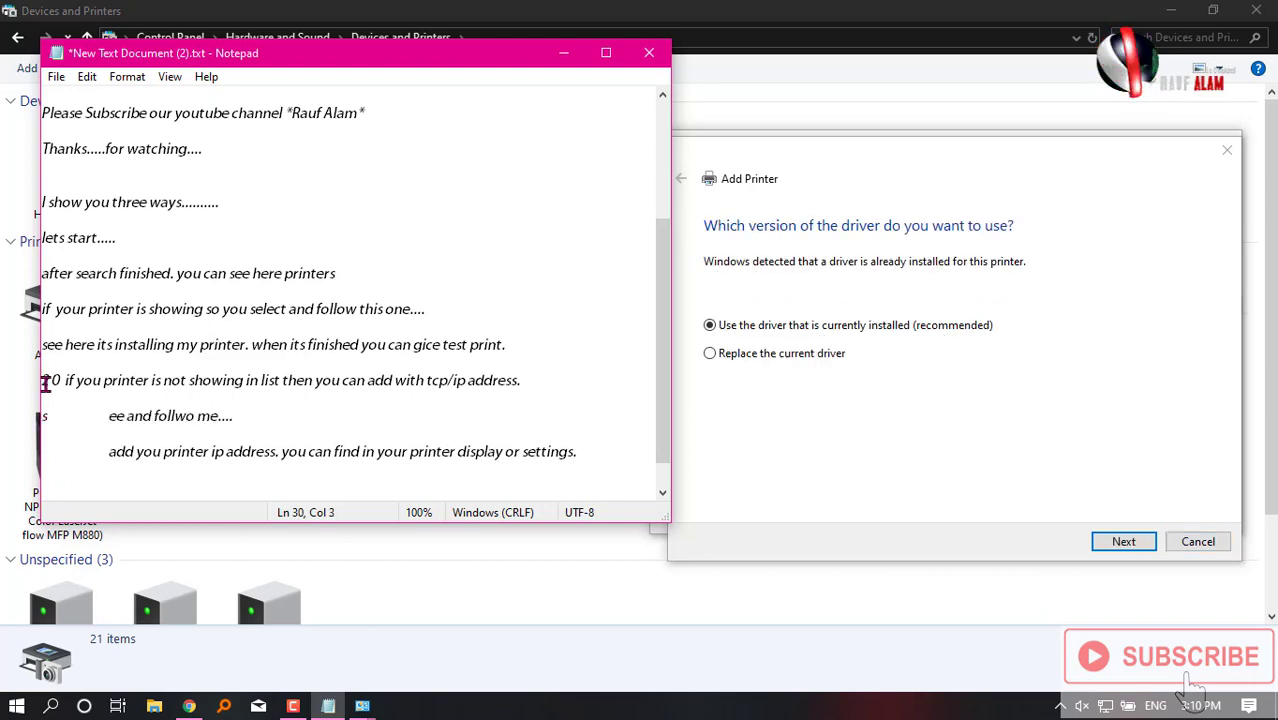
{"action": "key", "text": "BackSpace"}
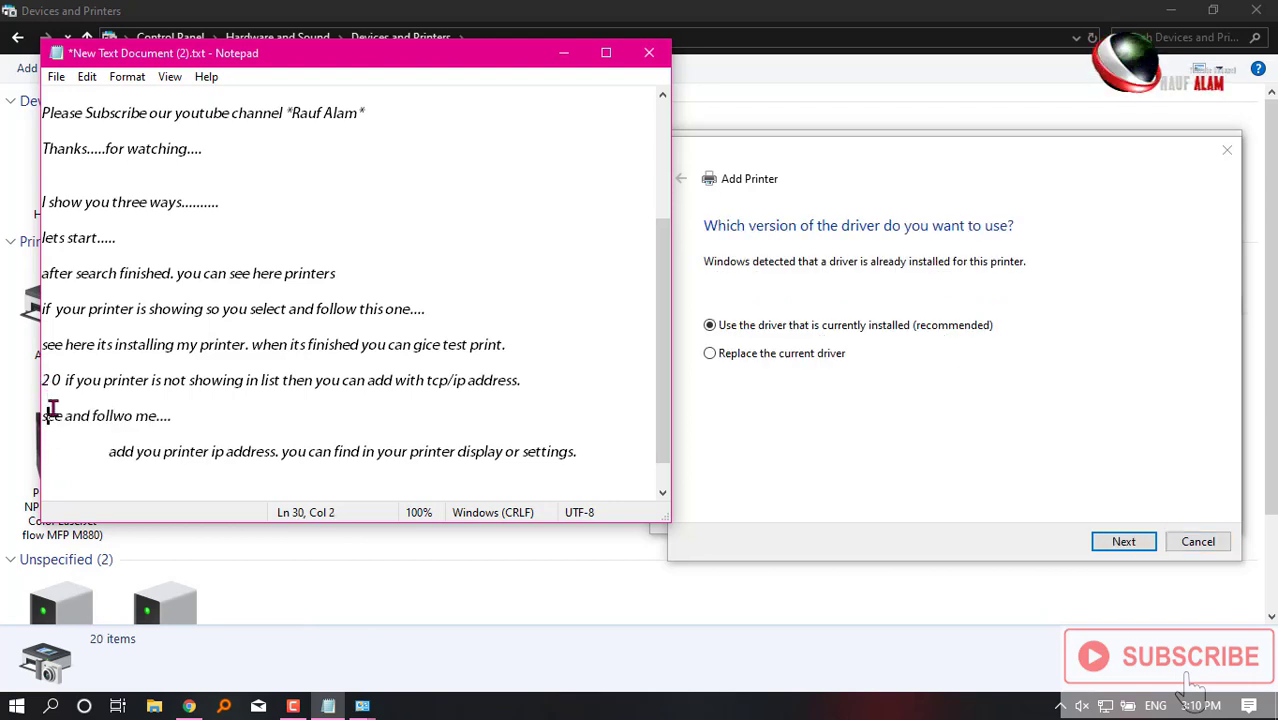
{"action": "left_click", "coordinate": [525, 499]}
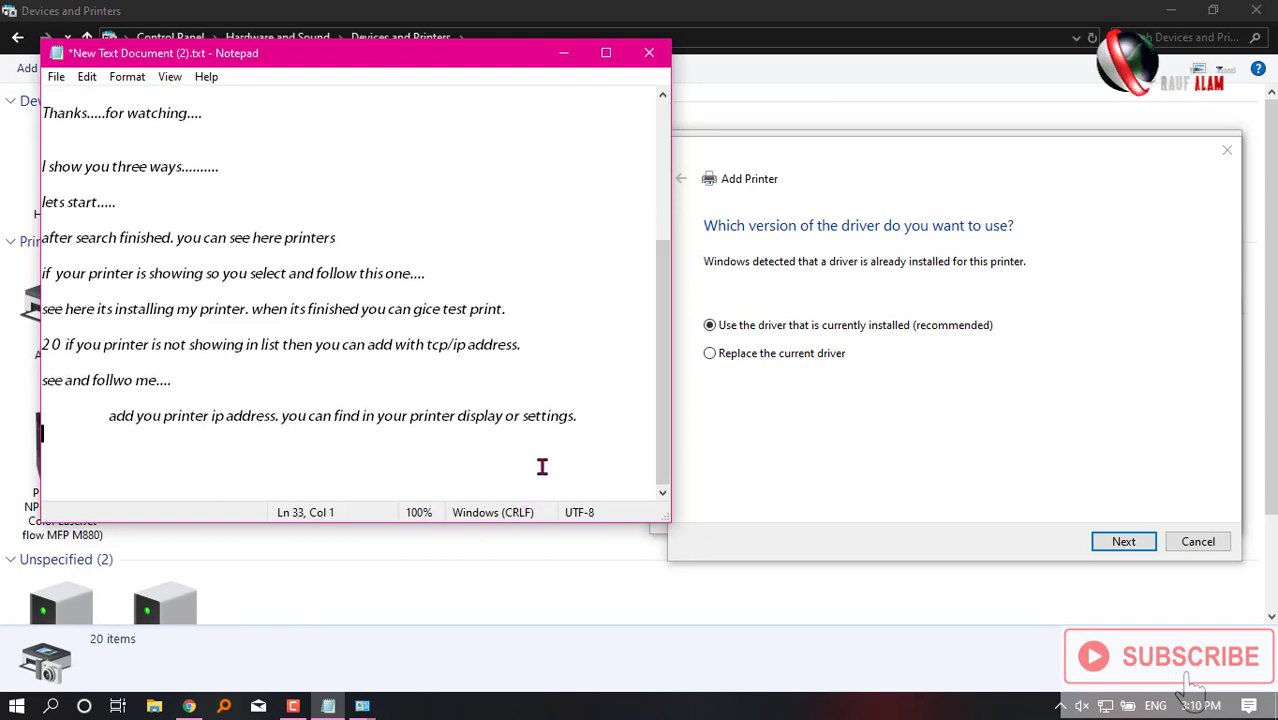
{"action": "left_click", "coordinate": [593, 423]}
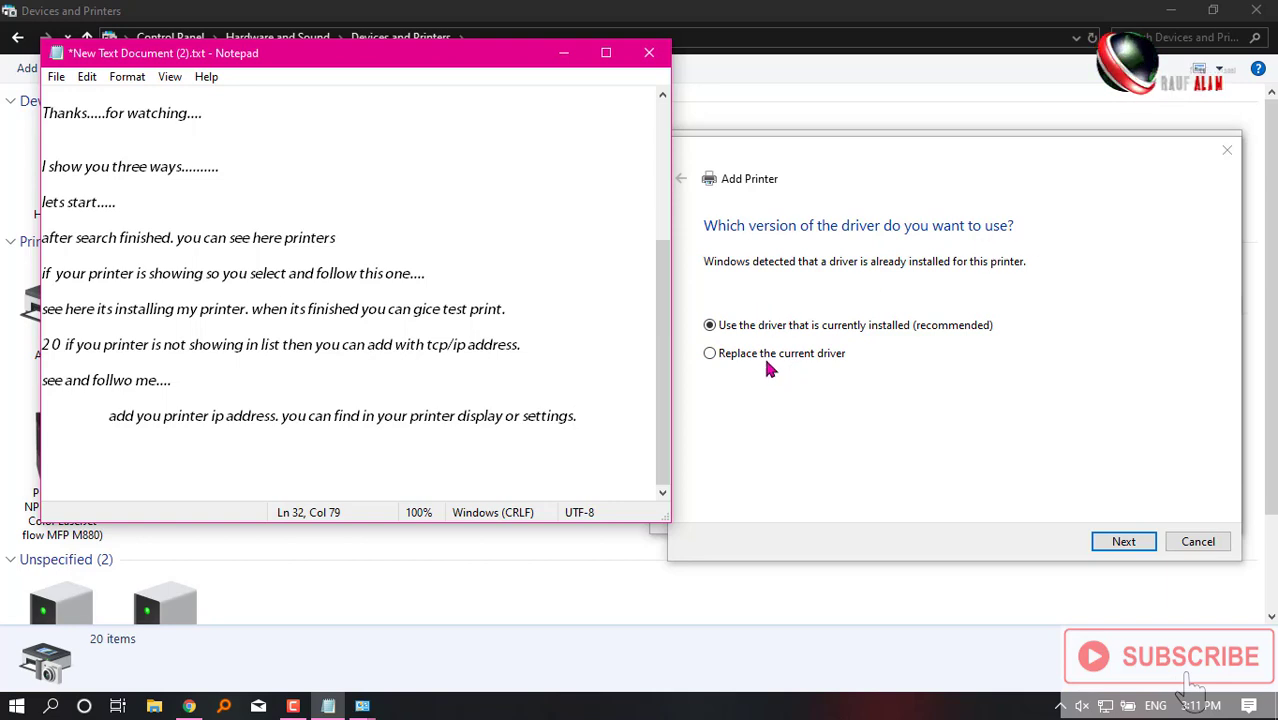
{"action": "key", "text": "Return"}
{"action": "key", "text": "Return"}
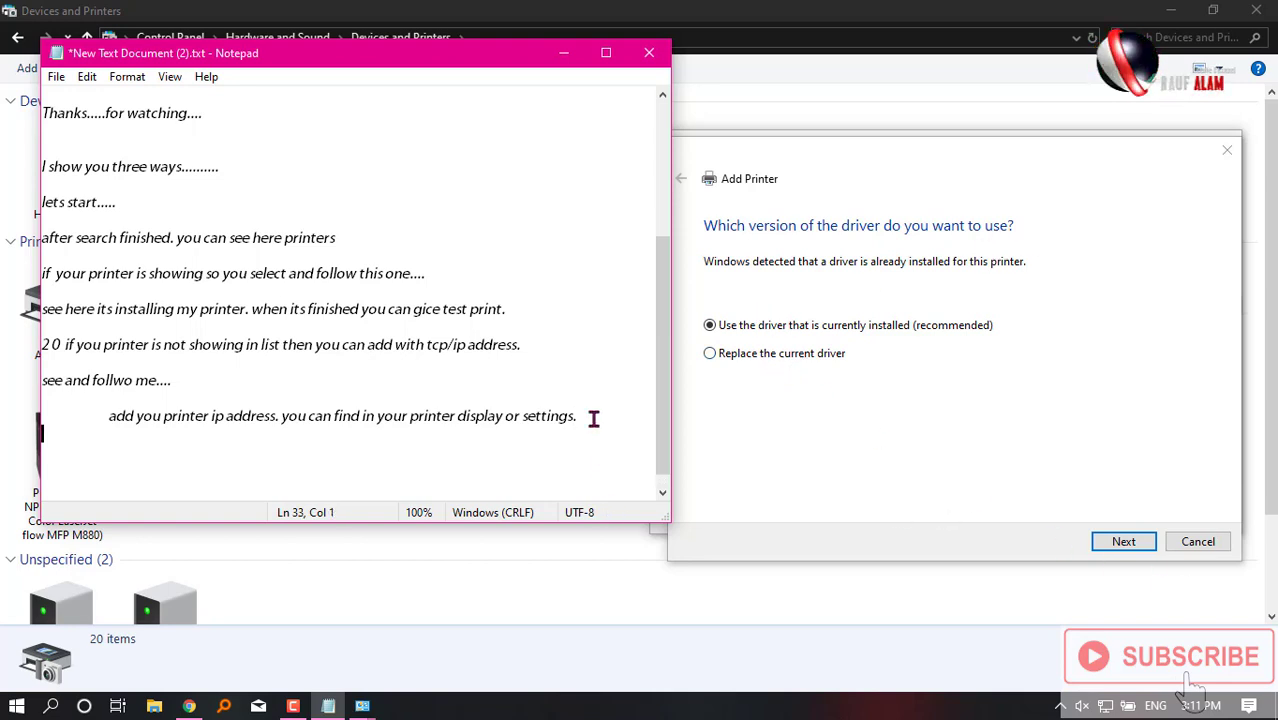
{"action": "type", "text": "i have "}
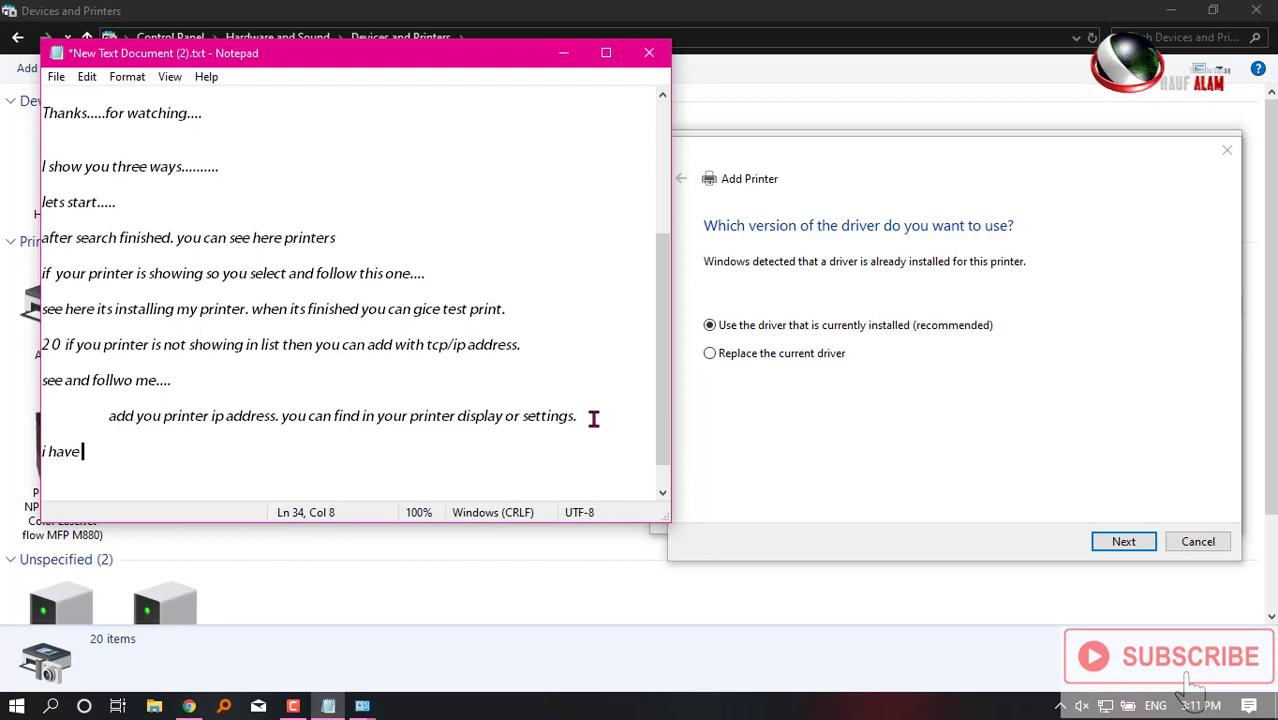
{"action": "type", "text": "already added"}
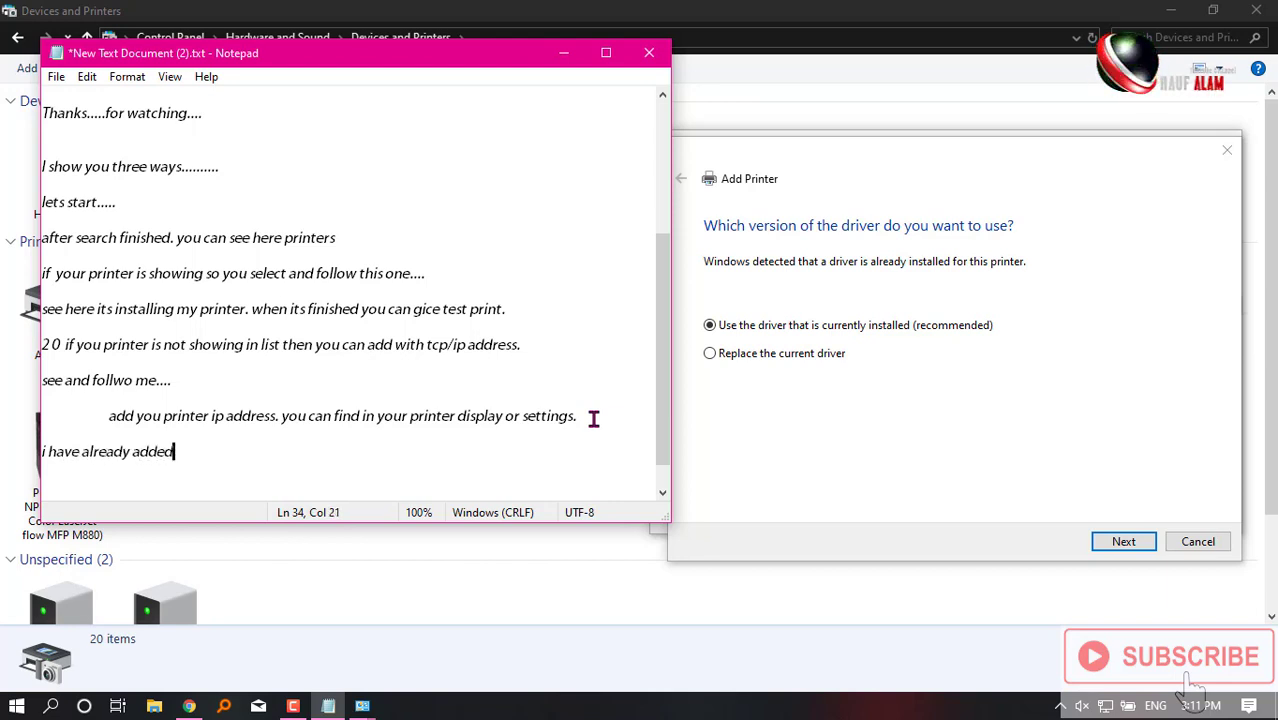
{"action": "type", "text": " thius"}
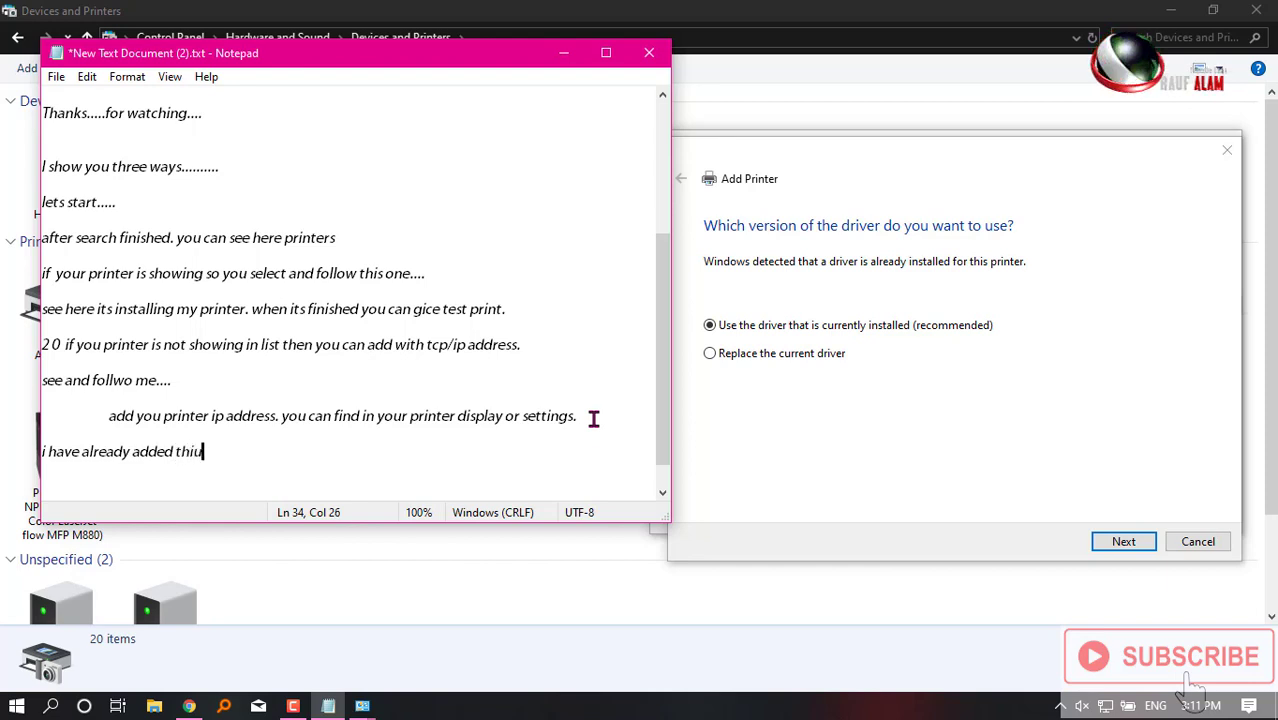
{"action": "key", "text": "BackSpace"}
{"action": "type", "text": "one "}
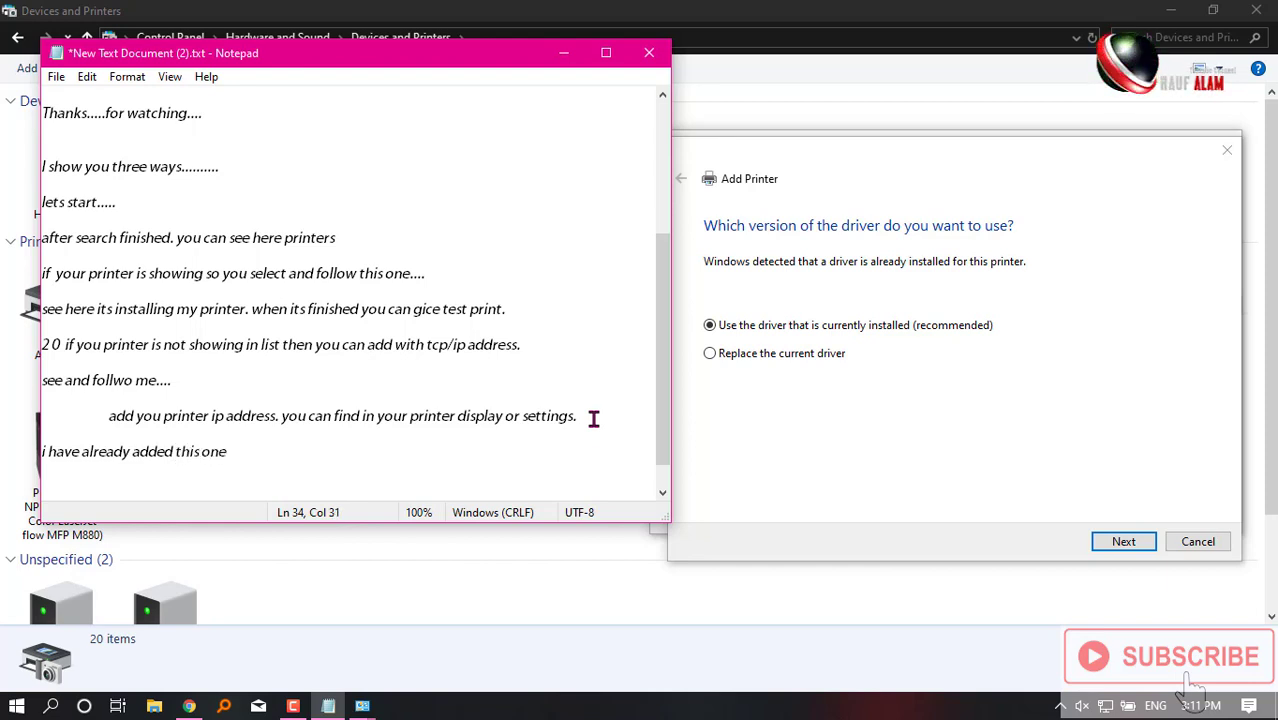
{"action": "type", "text": "that"}
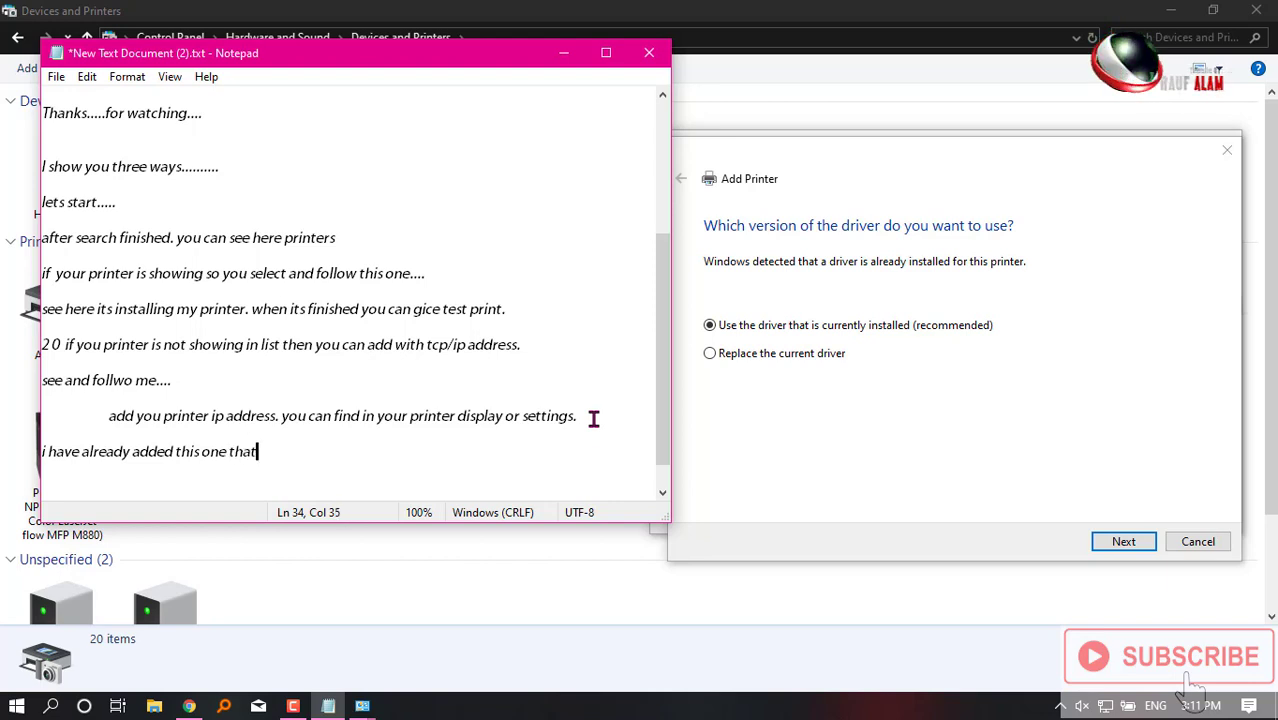
{"action": "type", "text": "'s "}
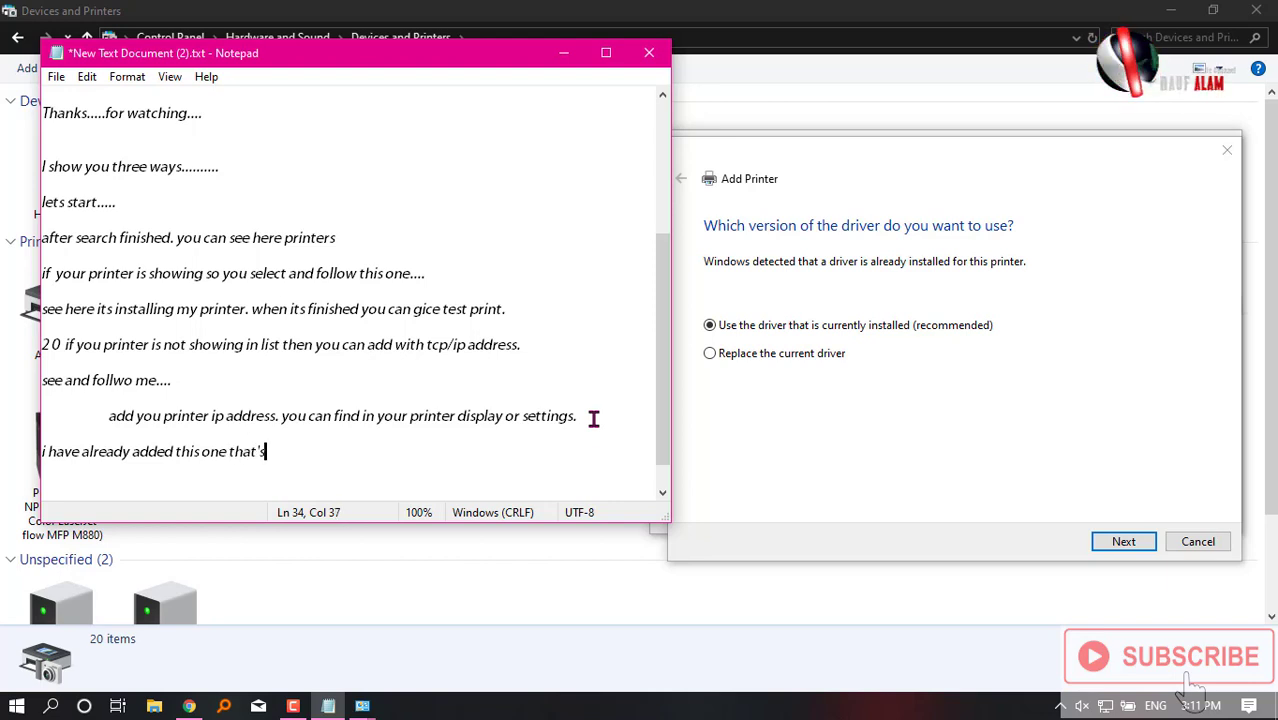
{"action": "type", "text": "why as"}
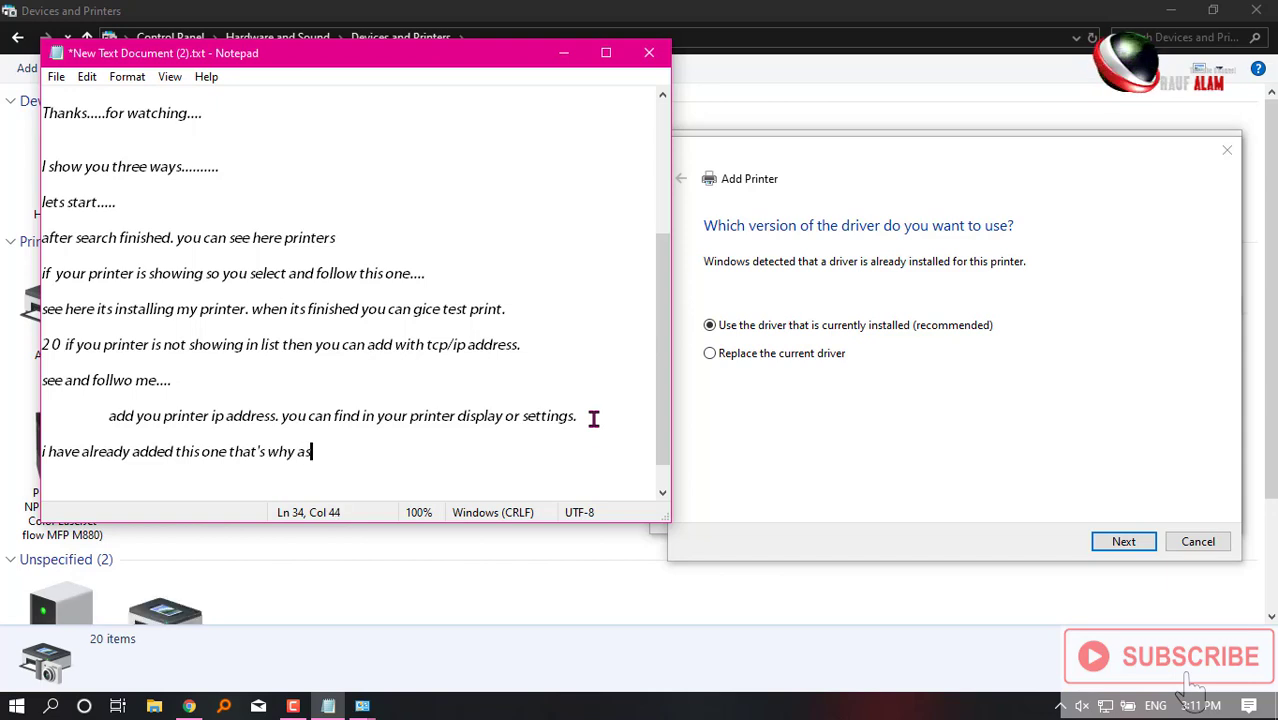
{"action": "type", "text": "ing for"}
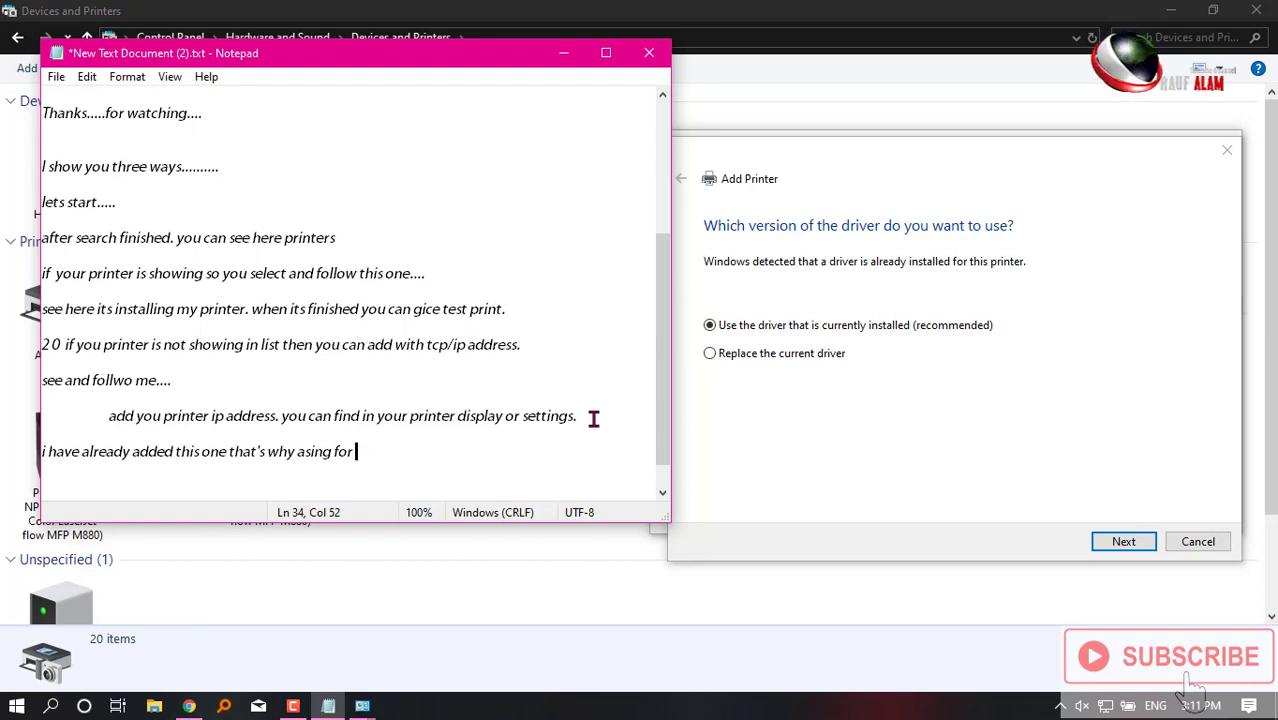
{"action": "type", "text": "repli"}
{"action": "key", "text": "BackSpace"}
{"action": "key", "text": "BackSpace"}
{"action": "key", "text": "BackSpace"}
{"action": "key", "text": "BackSpace"}
{"action": "key", "text": "BackSpace"}
{"action": "key", "text": "BackSpace"}
{"action": "key", "text": "BackSpace"}
{"action": "key", "text": "BackSpace"}
{"action": "key", "text": "BackSpace"}
{"action": "key", "text": "BackSpace"}
{"action": "key", "text": "BackSpace"}
{"action": "key", "text": "BackSpace"}
{"action": "key", "text": "BackSpace"}
{"action": "key", "text": "BackSpace"}
{"action": "key", "text": "BackSpace"}
{"action": "key", "text": "BackSpace"}
{"action": "key", "text": "BackSpace"}
{"action": "key", "text": "BackSpace"}
{"action": "key", "text": "BackSpace"}
{"action": "key", "text": "BackSpace"}
{"action": "key", "text": "BackSpace"}
{"action": "key", "text": "BackSpace"}
{"action": "key", "text": "BackSpace"}
{"action": "key", "text": "BackSpace"}
{"action": "key", "text": "BackSpace"}
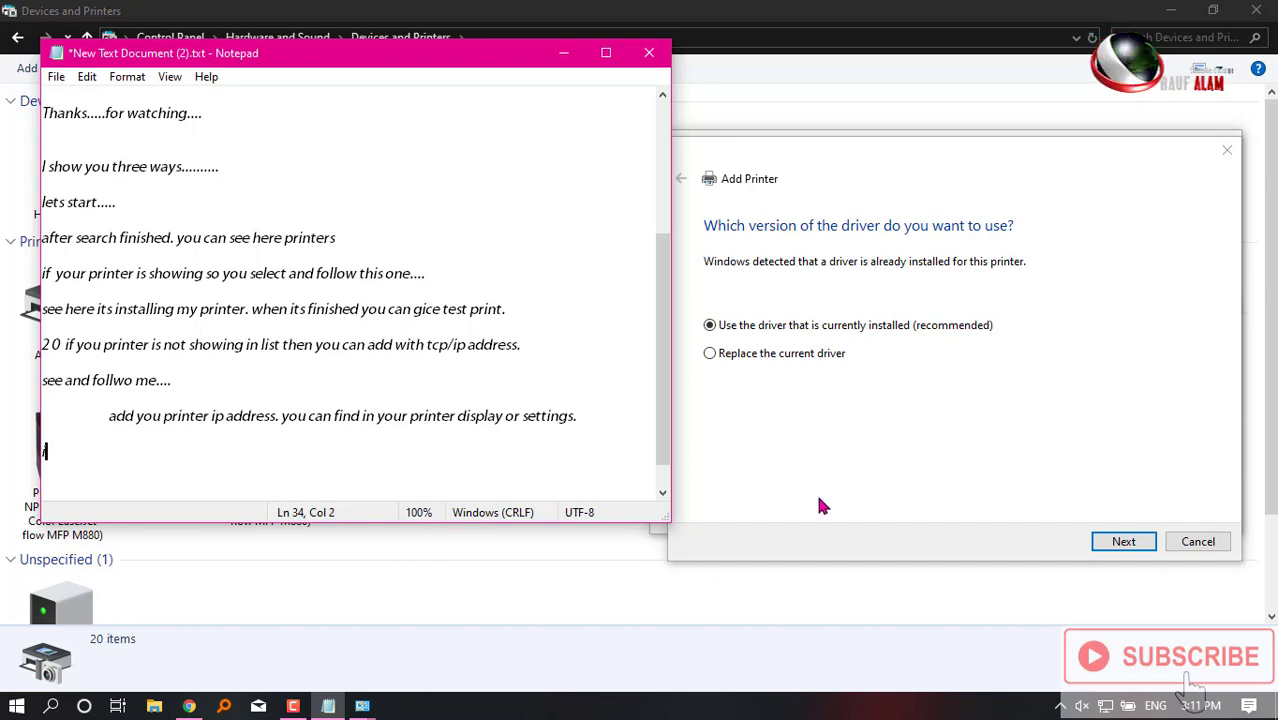
Proceed in the Add Printer wizard with the currently installed driver and keep the suggested printer name
{"action": "left_click", "coordinate": [1128, 548]}
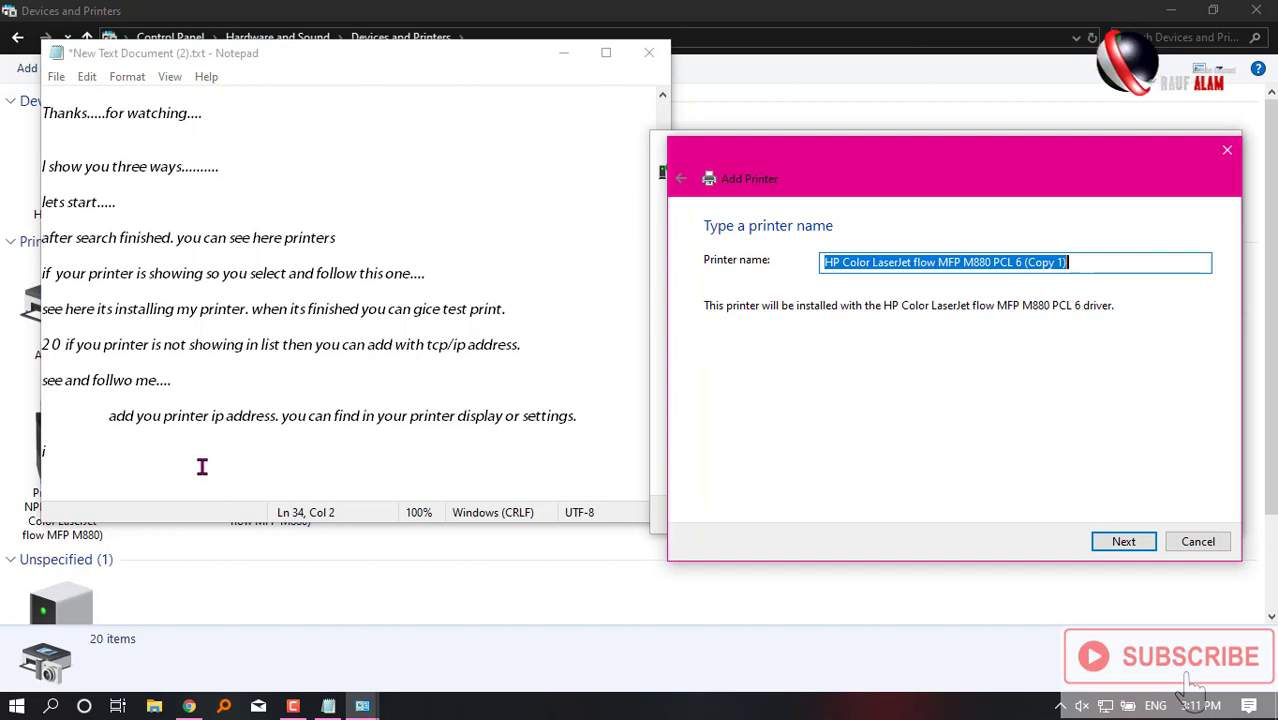
{"action": "key", "text": "BackSpace"}
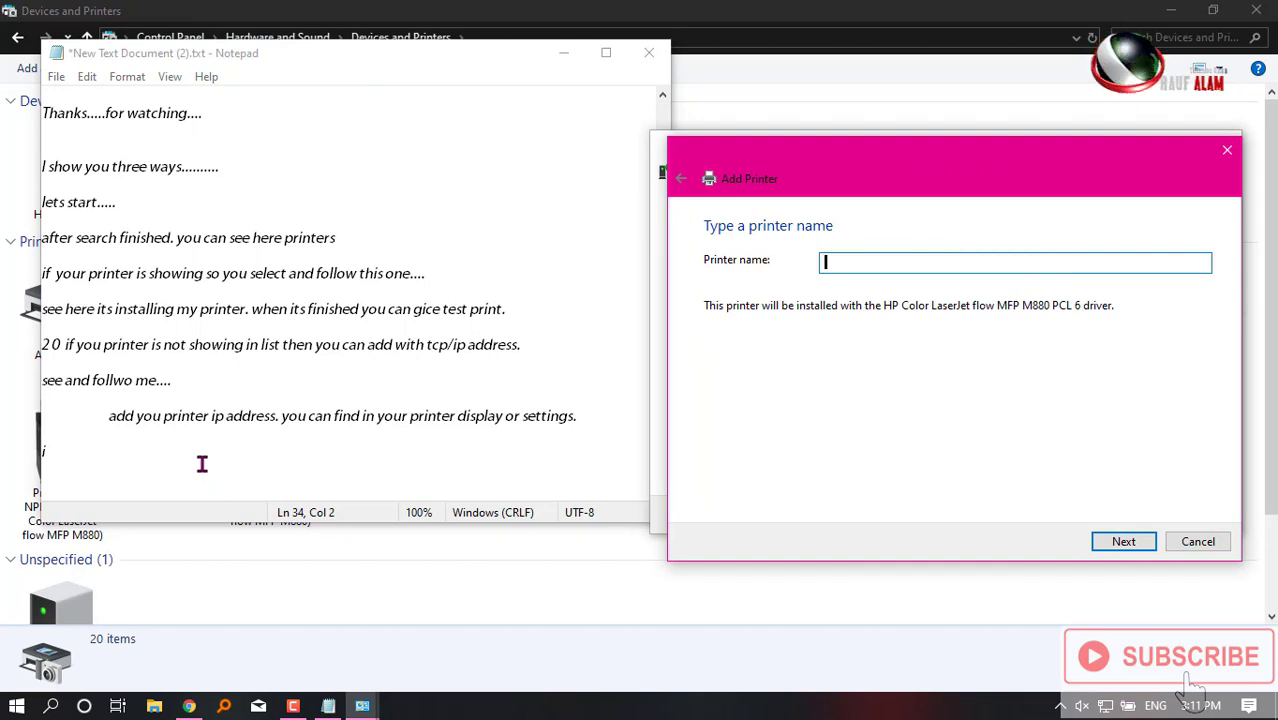
{"action": "key", "text": "ctrl+z"}
Replace the stray "i" in the Notepad notes with "I have already added so you can see here" directly below the IP address line
{"action": "left_click", "coordinate": [345, 465]}
{"action": "left_click", "coordinate": [159, 441]}
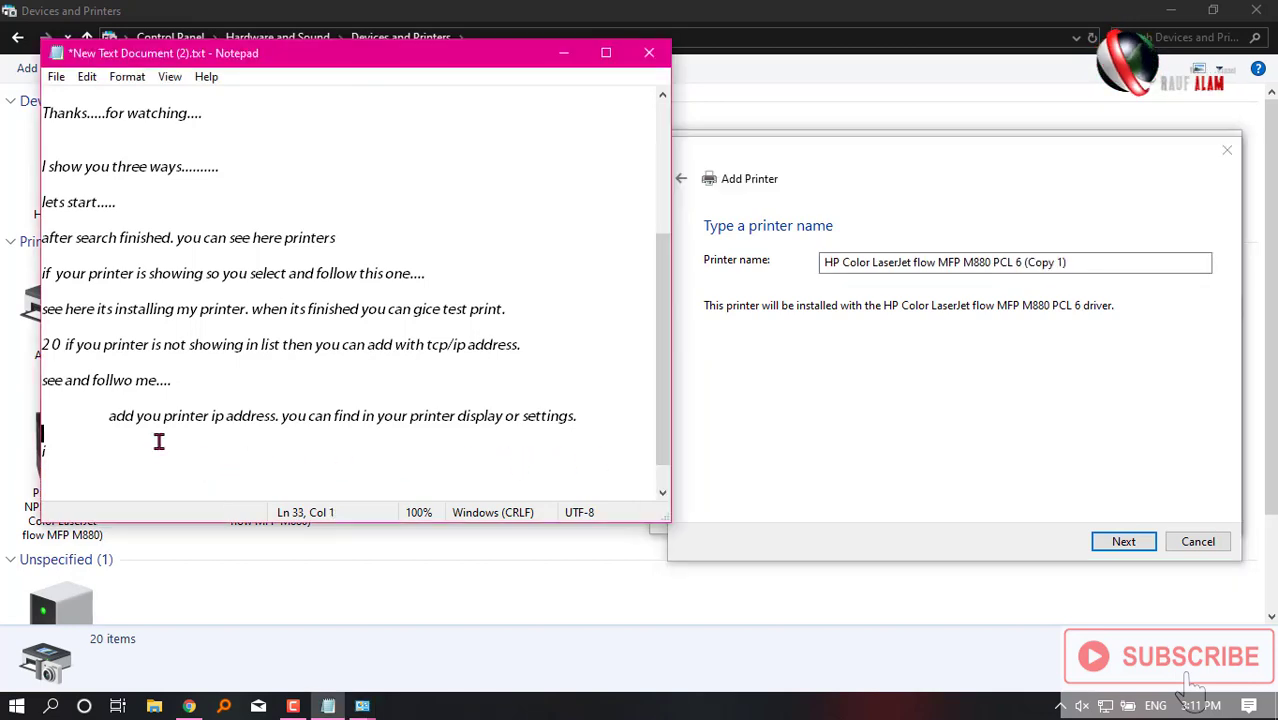
{"action": "key", "text": "BackSpace"}
{"action": "type", "text": "I have a"}
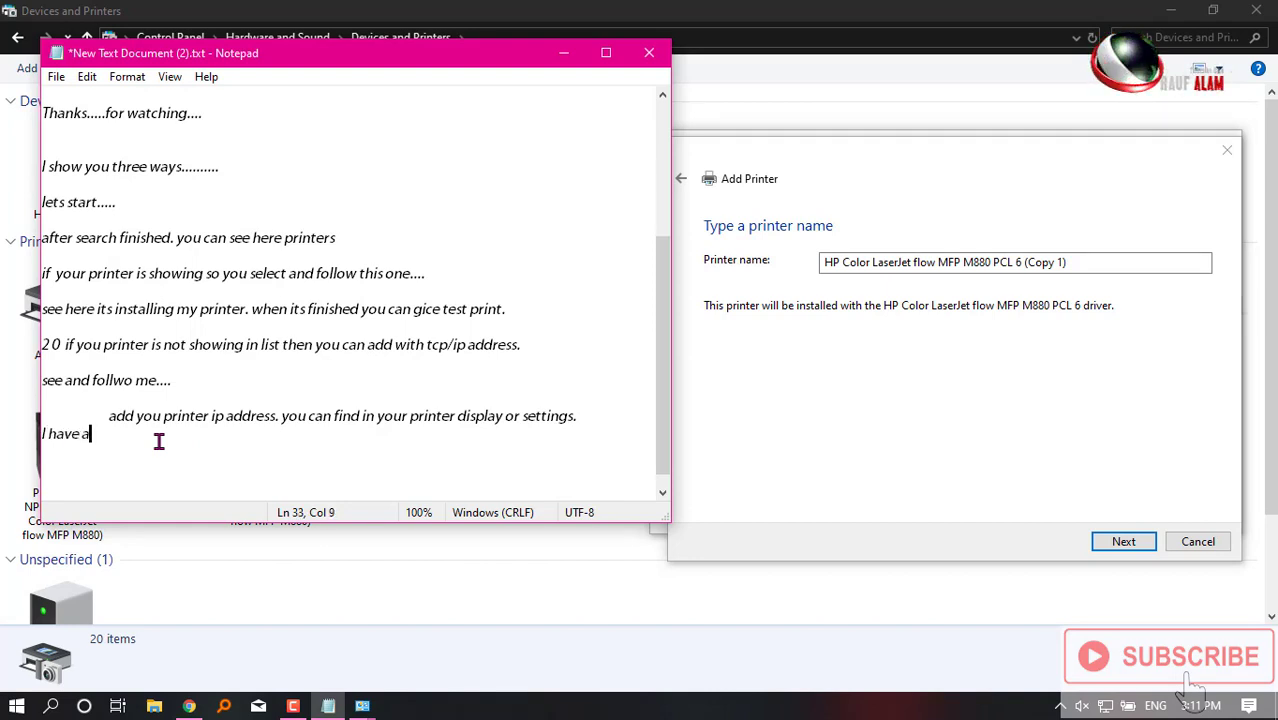
{"action": "type", "text": "lready added"}
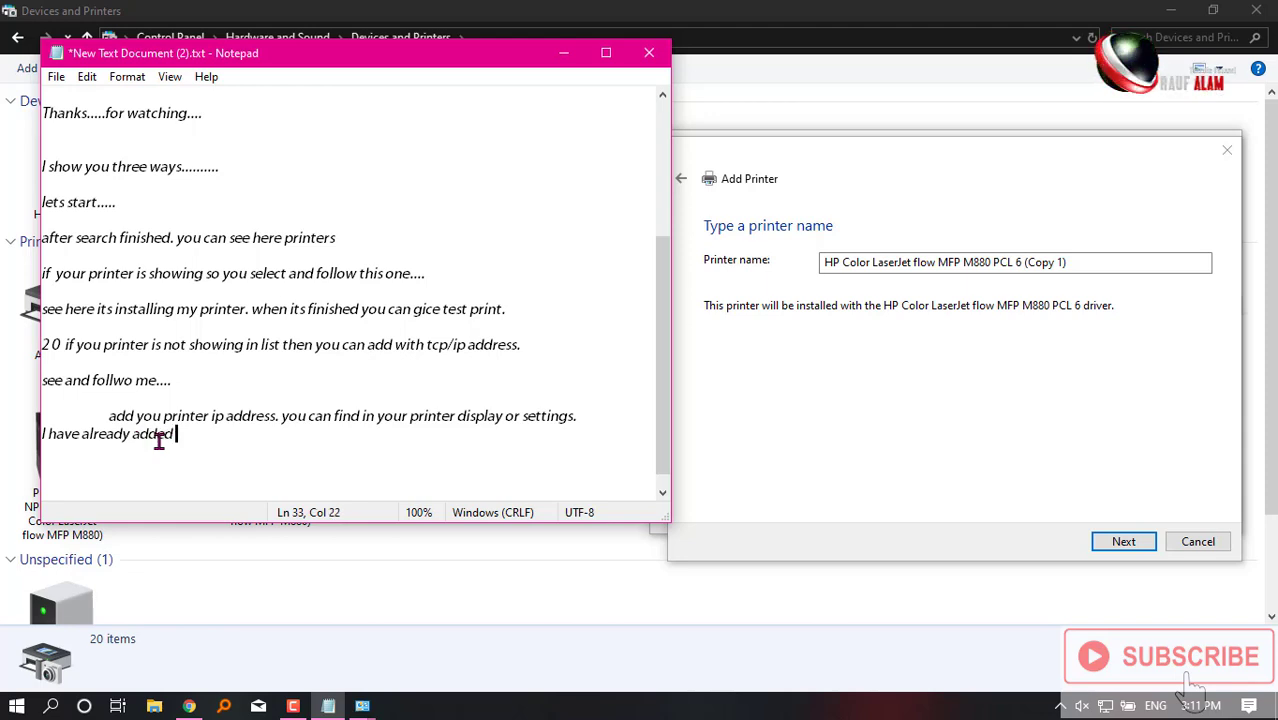
{"action": "type", "text": " so "}
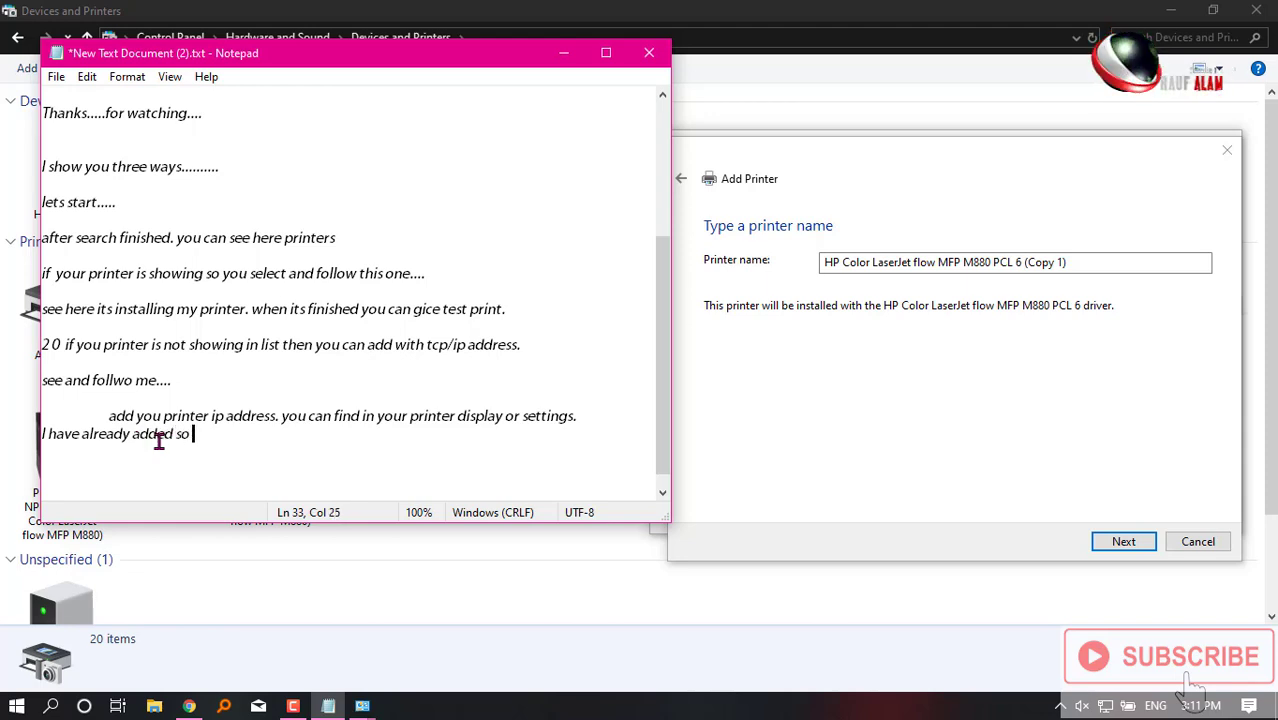
{"action": "type", "text": "you "}
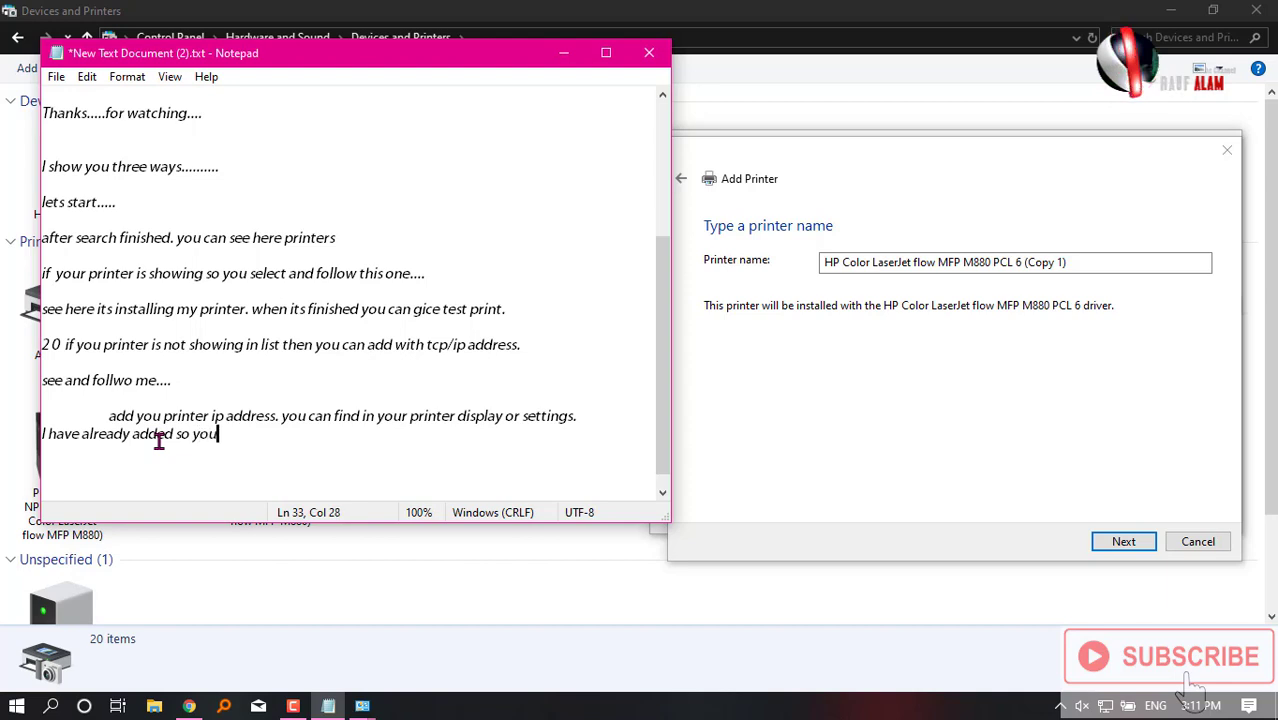
{"action": "type", "text": "can see"}
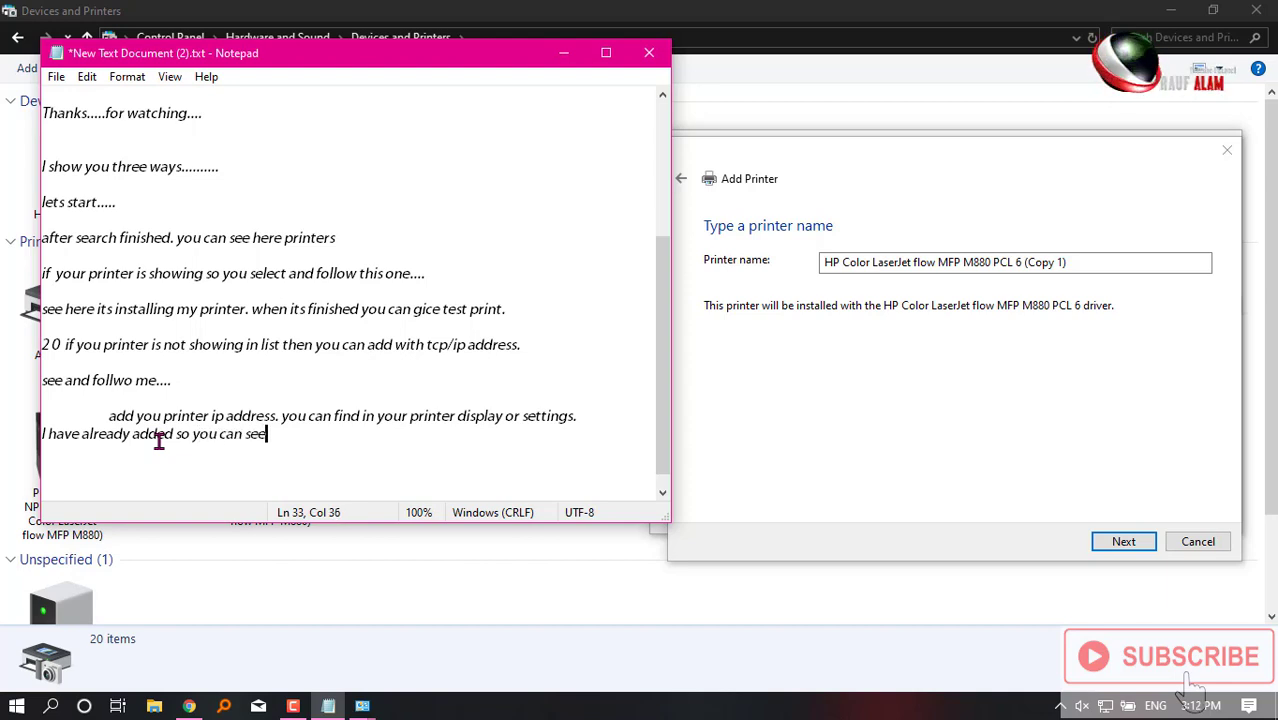
{"action": "type", "text": " here"}
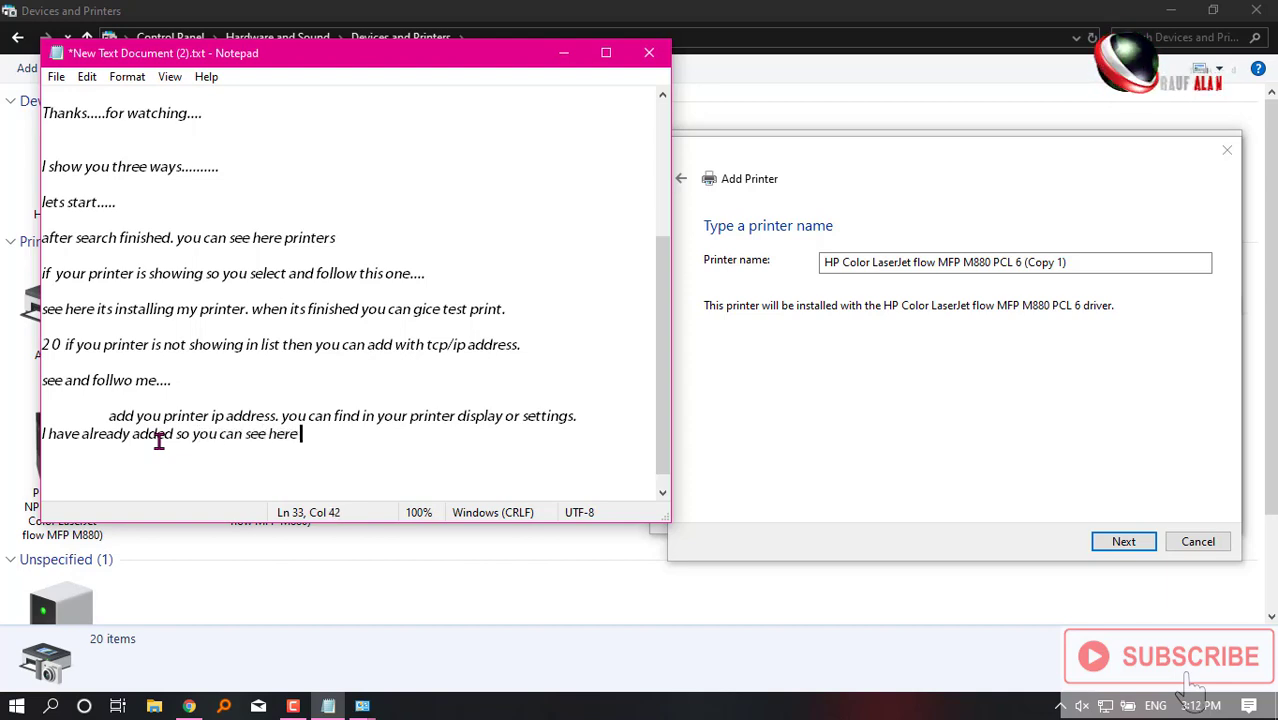
Continue the Notepad line with "your printer name and then next click."
{"action": "type", "text": " yo"}
{"action": "type", "text": "u rp"}
{"action": "key", "text": "BackSpace"}
{"action": "key", "text": "BackSpace"}
{"action": "key", "text": "BackSpace"}
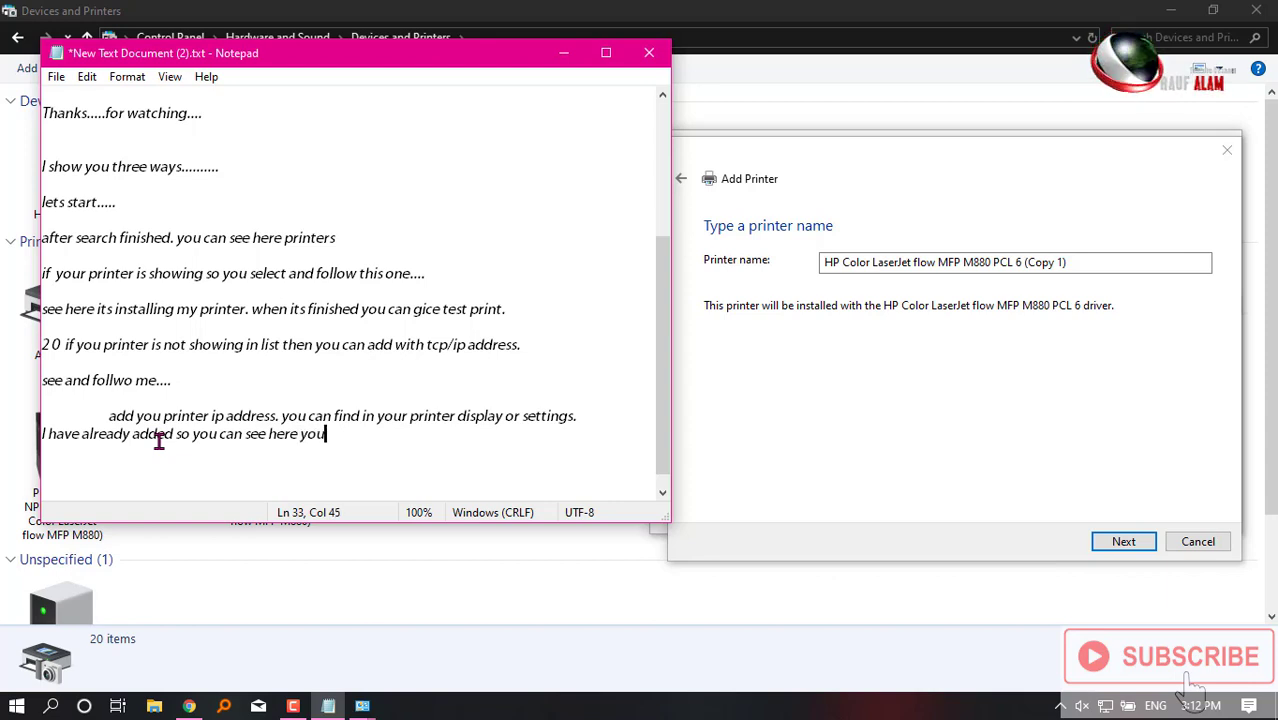
{"action": "type", "text": "r prin"}
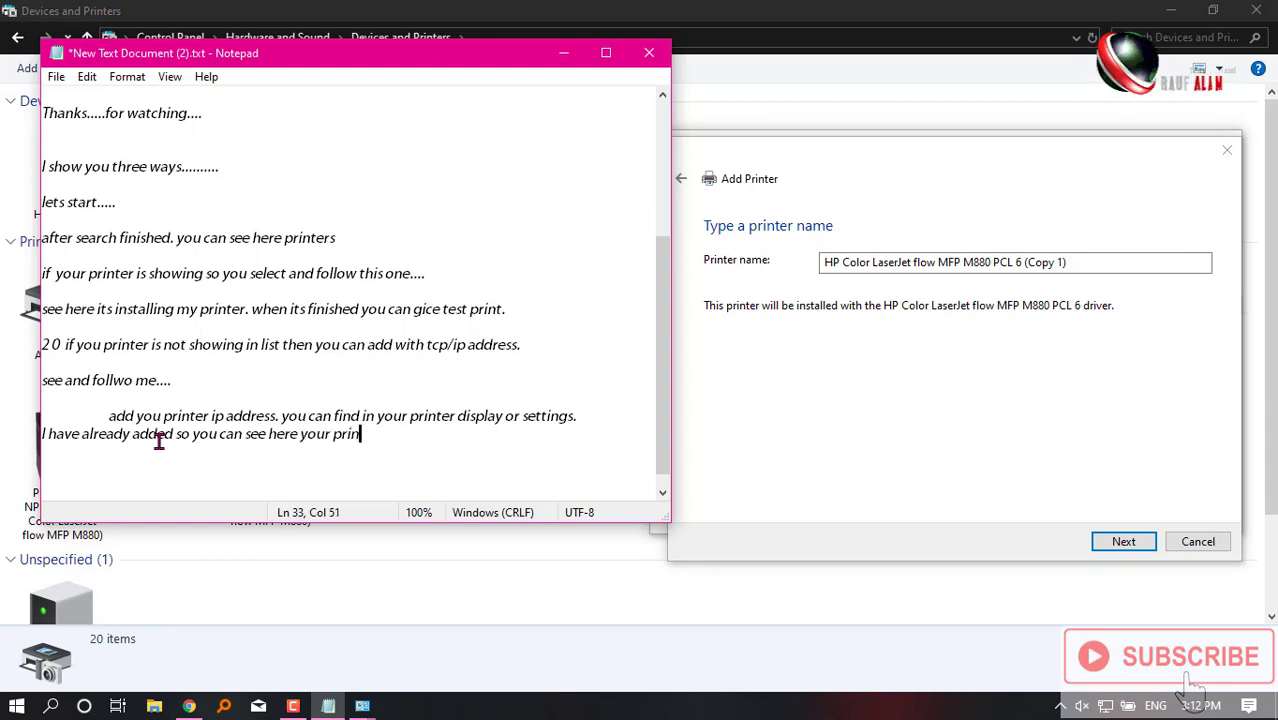
{"action": "type", "text": "ter name"}
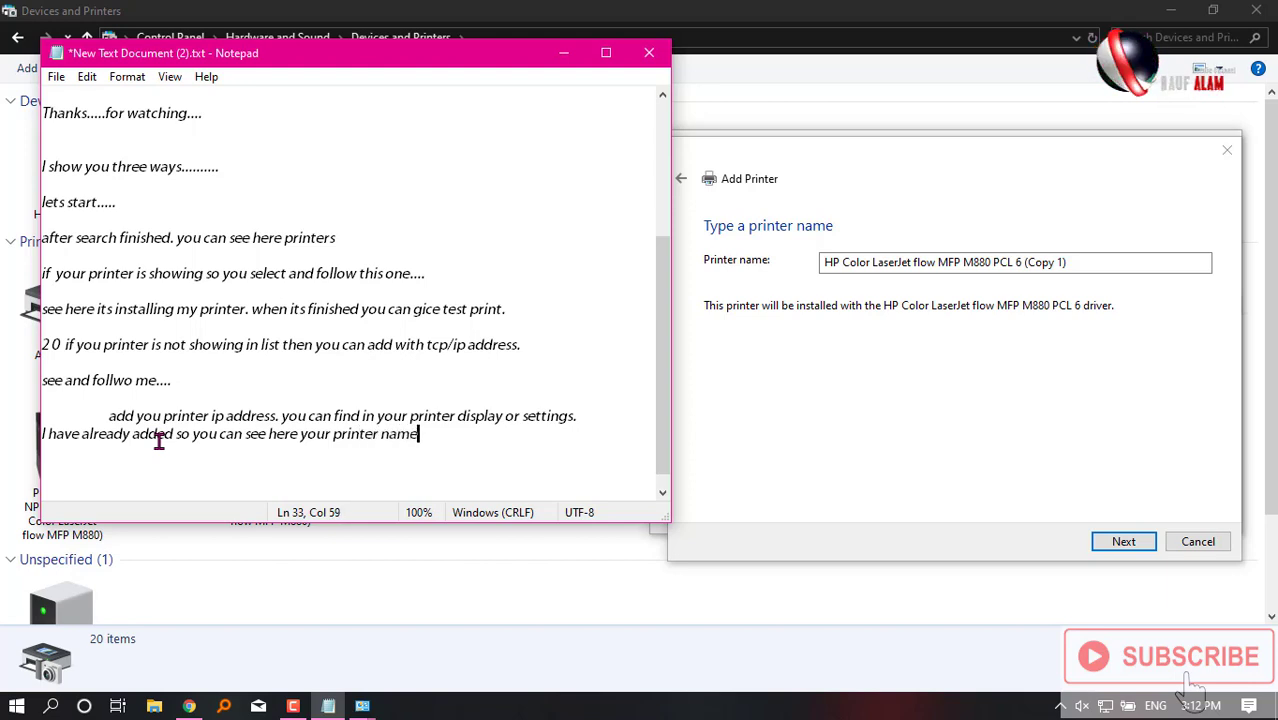
{"action": "type", "text": " and "}
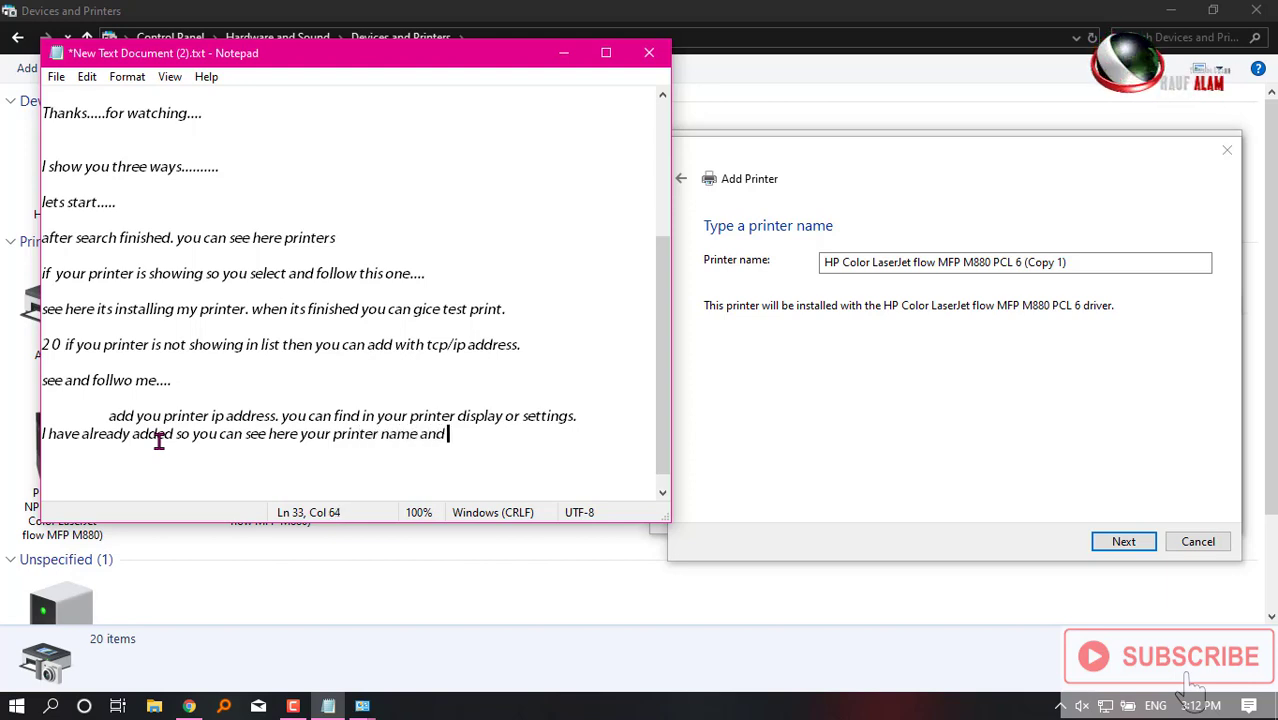
{"action": "type", "text": "then "}
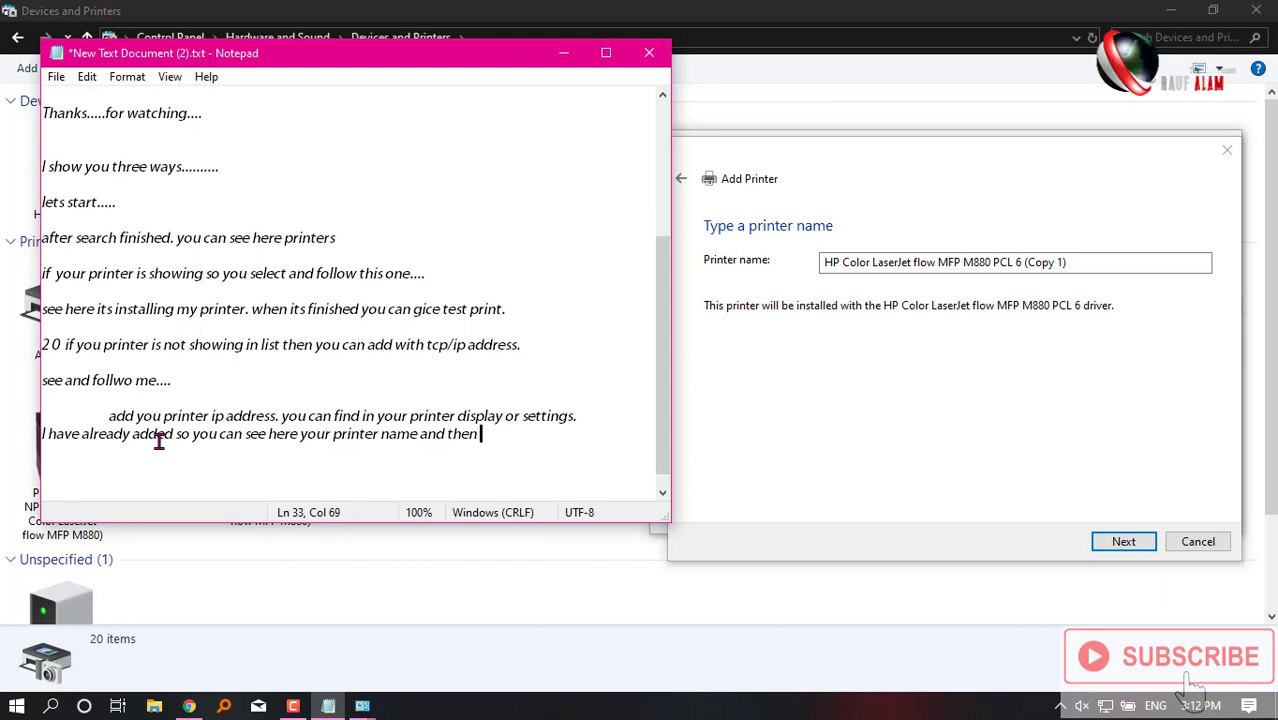
{"action": "type", "text": "next"}
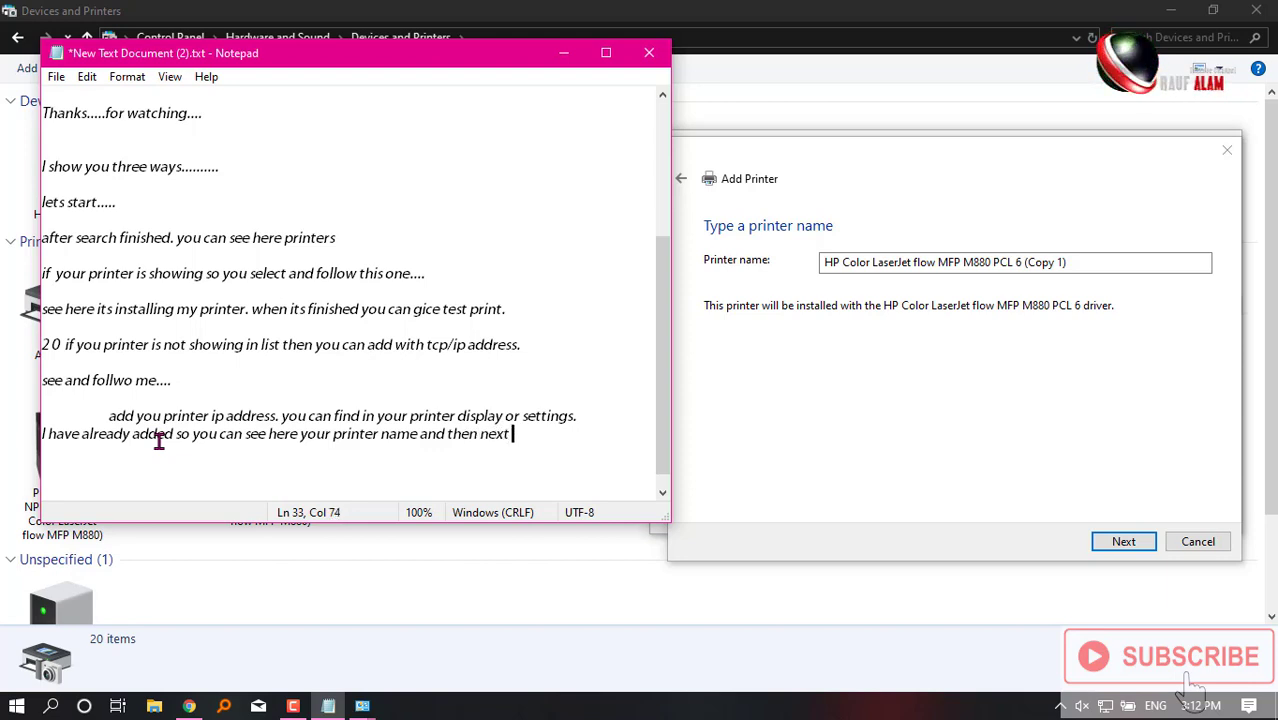
{"action": "type", "text": " cli"}
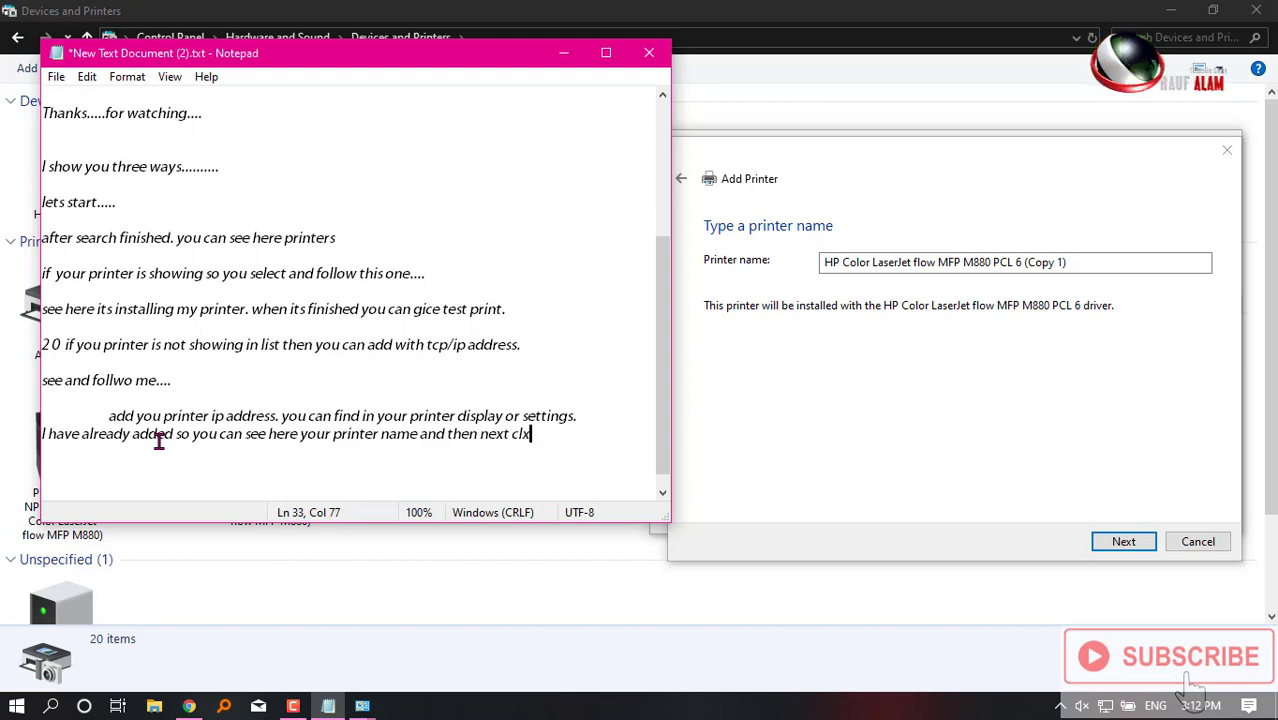
{"action": "type", "text": "ick."}
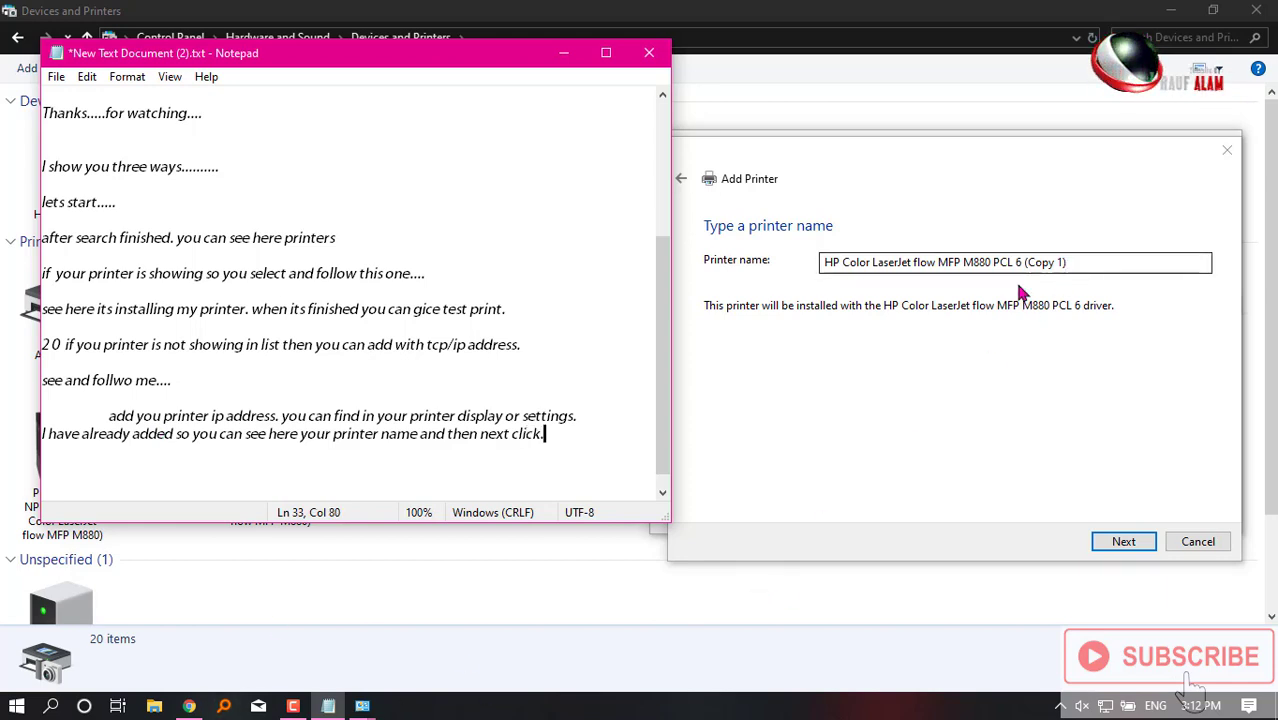
Add a new line to the Notepad notes reading "Note. you can change your printer name...."
{"action": "key", "text": "Return"}
{"action": "type", "text": "you"}
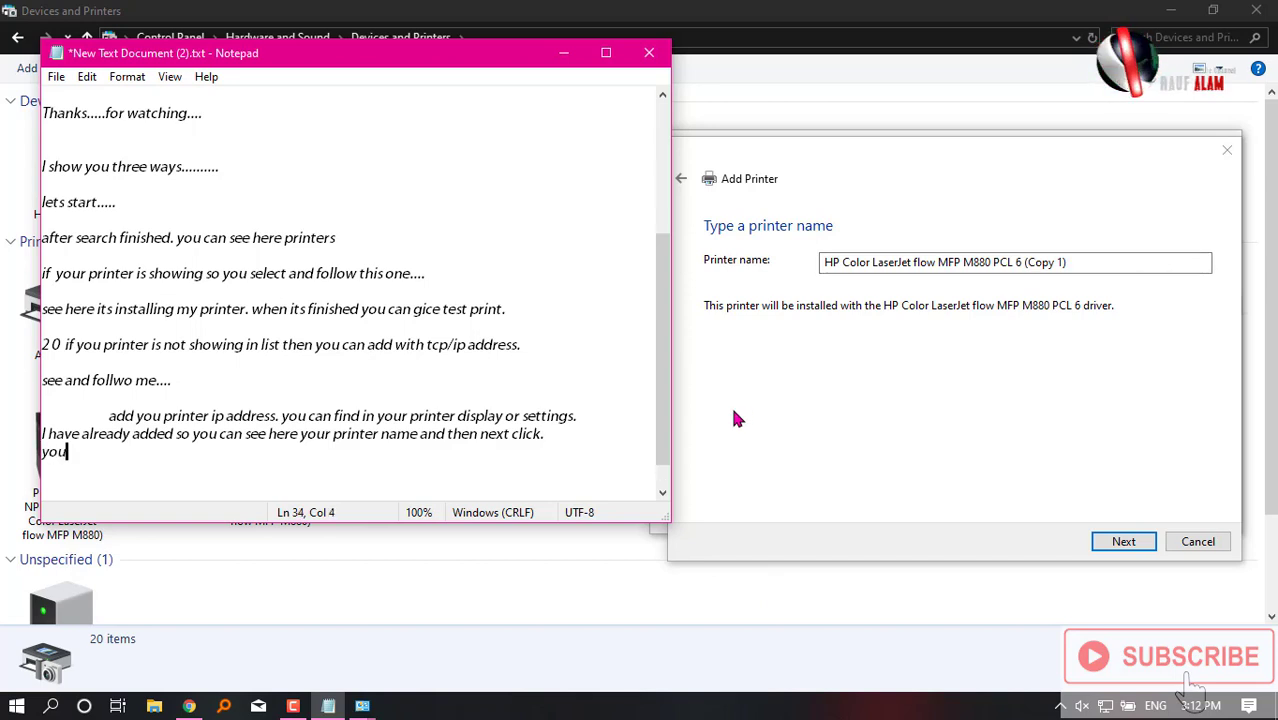
{"action": "key", "text": "BackSpace"}
{"action": "key", "text": "BackSpace"}
{"action": "key", "text": "BackSpace"}
{"action": "type", "text": "Notew"}
{"action": "key", "text": "BackSpace"}
{"action": "key", "text": "BackSpace"}
{"action": "type", "text": "e. ypo"}
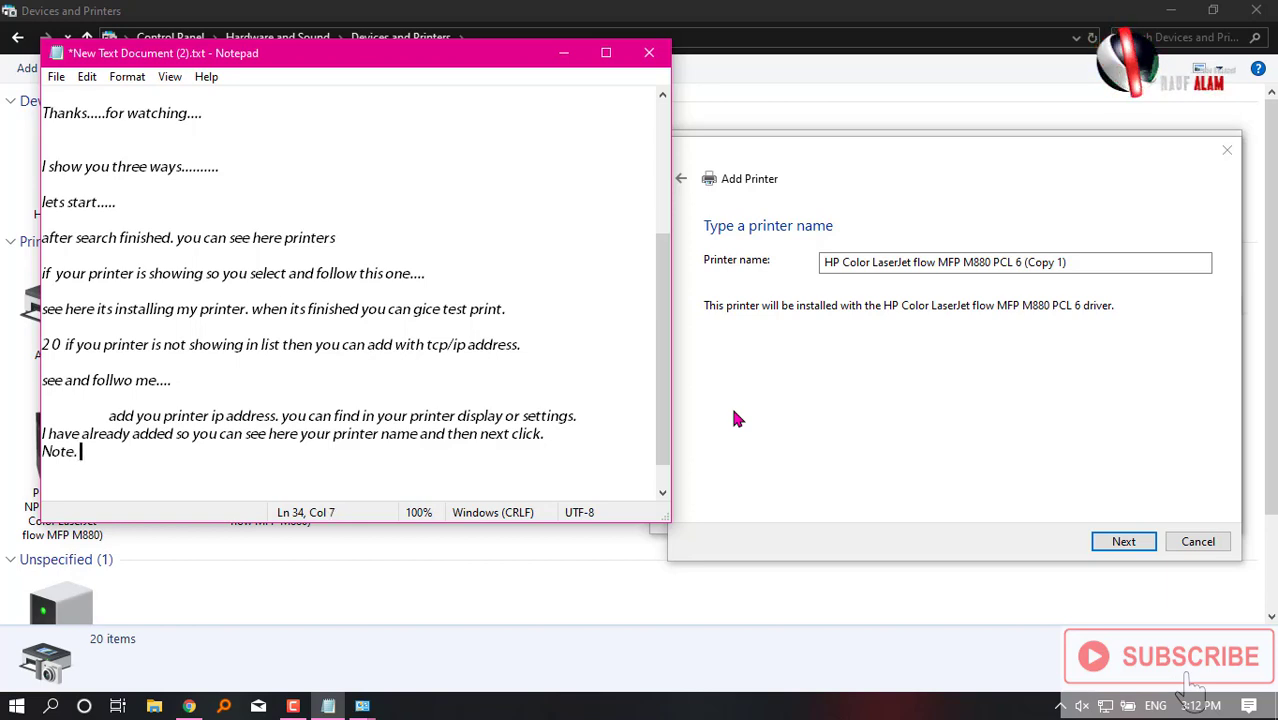
{"action": "key", "text": "BackSpace"}
{"action": "key", "text": "BackSpace"}
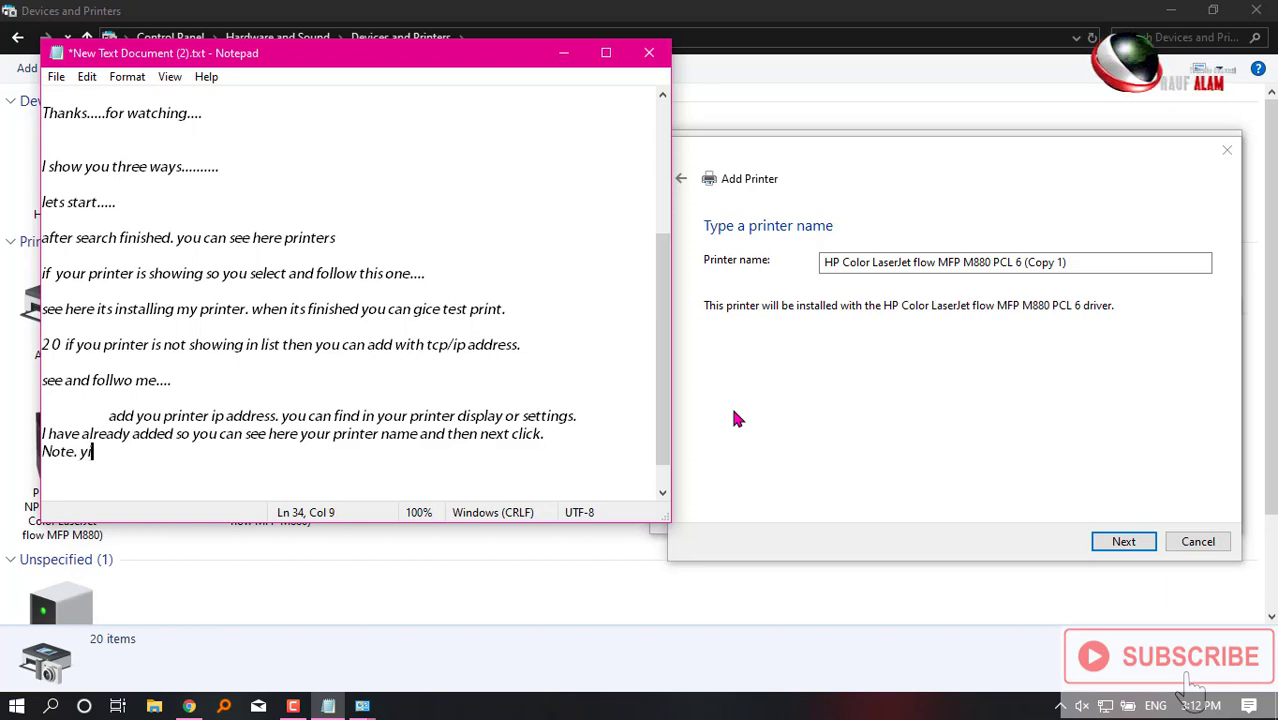
{"action": "type", "text": "ou can change "}
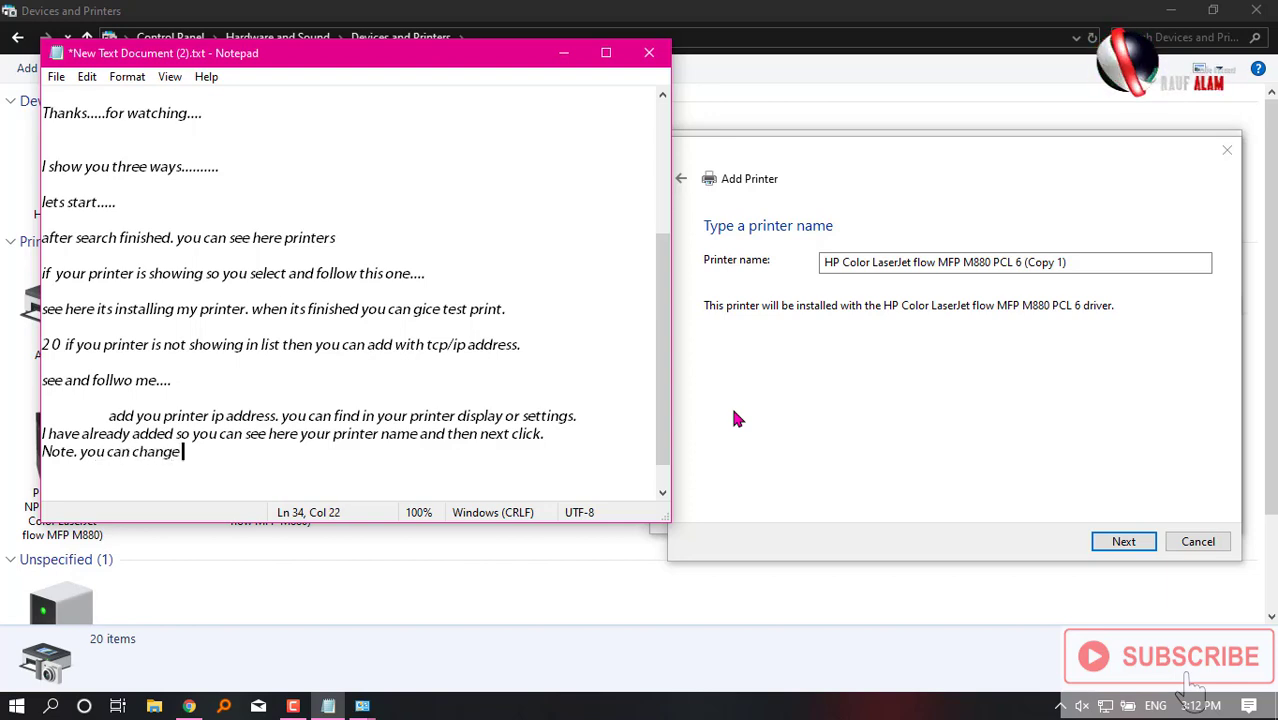
{"action": "type", "text": "your pri"}
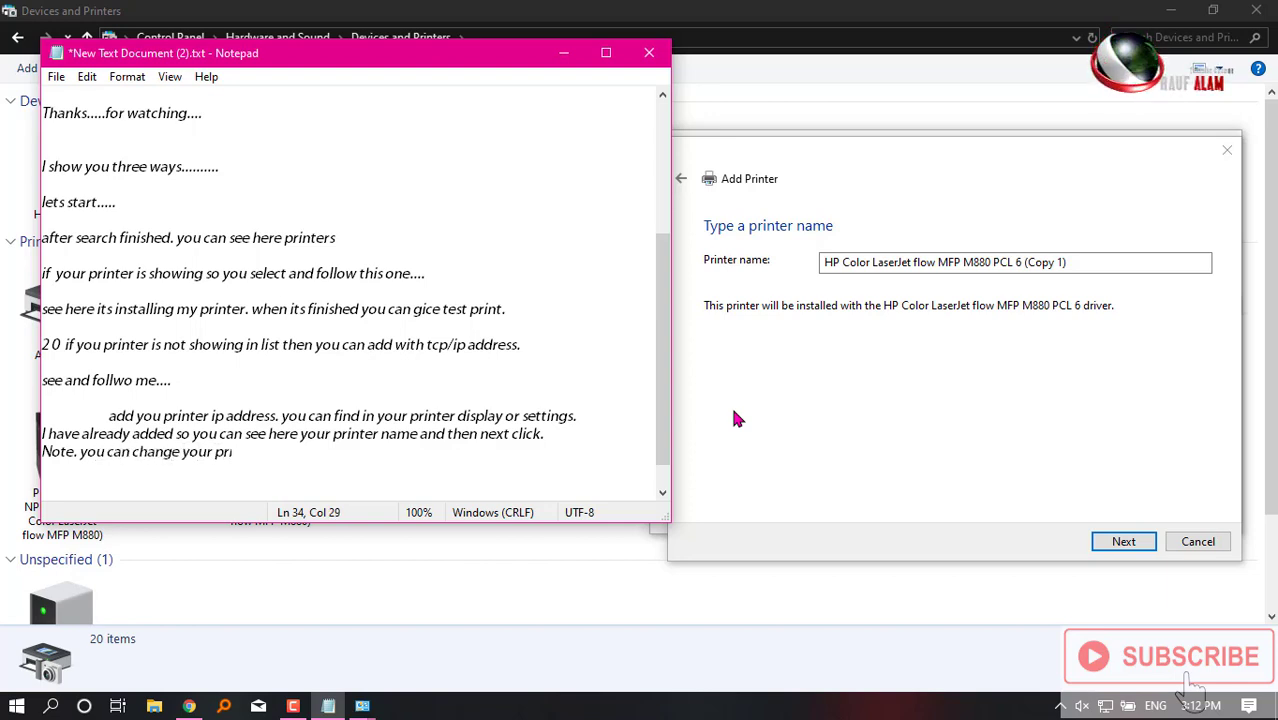
{"action": "type", "text": "nter na"}
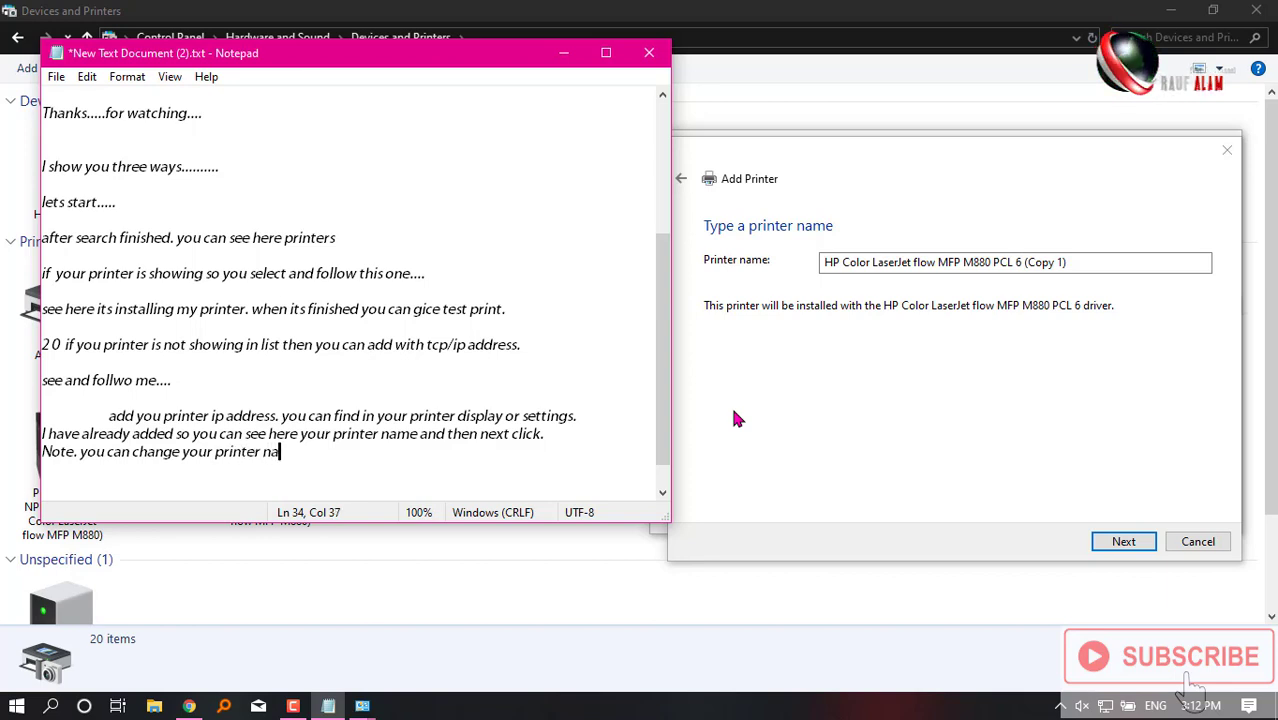
{"action": "type", "text": "me...."}
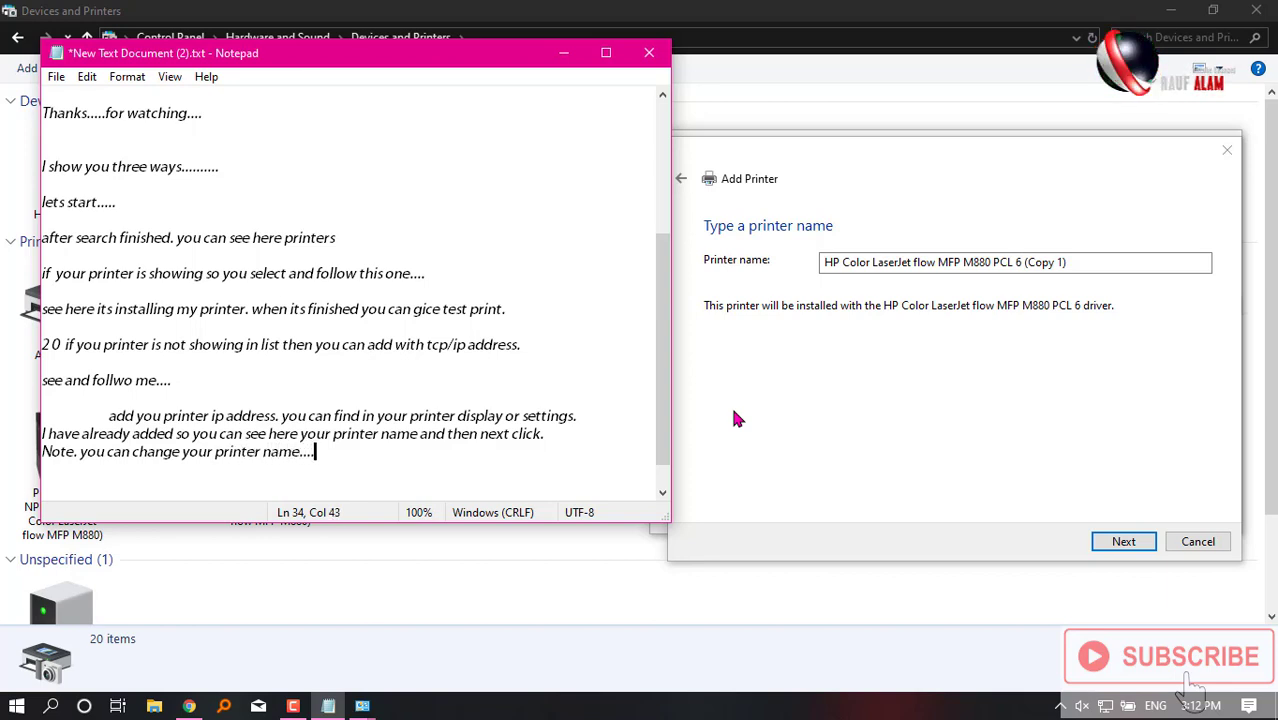
Shorten the printer name in the Add Printer wizard to "HP Color LaserJet flow" and proceed with the installation
{"action": "left_click", "coordinate": [1092, 259]}
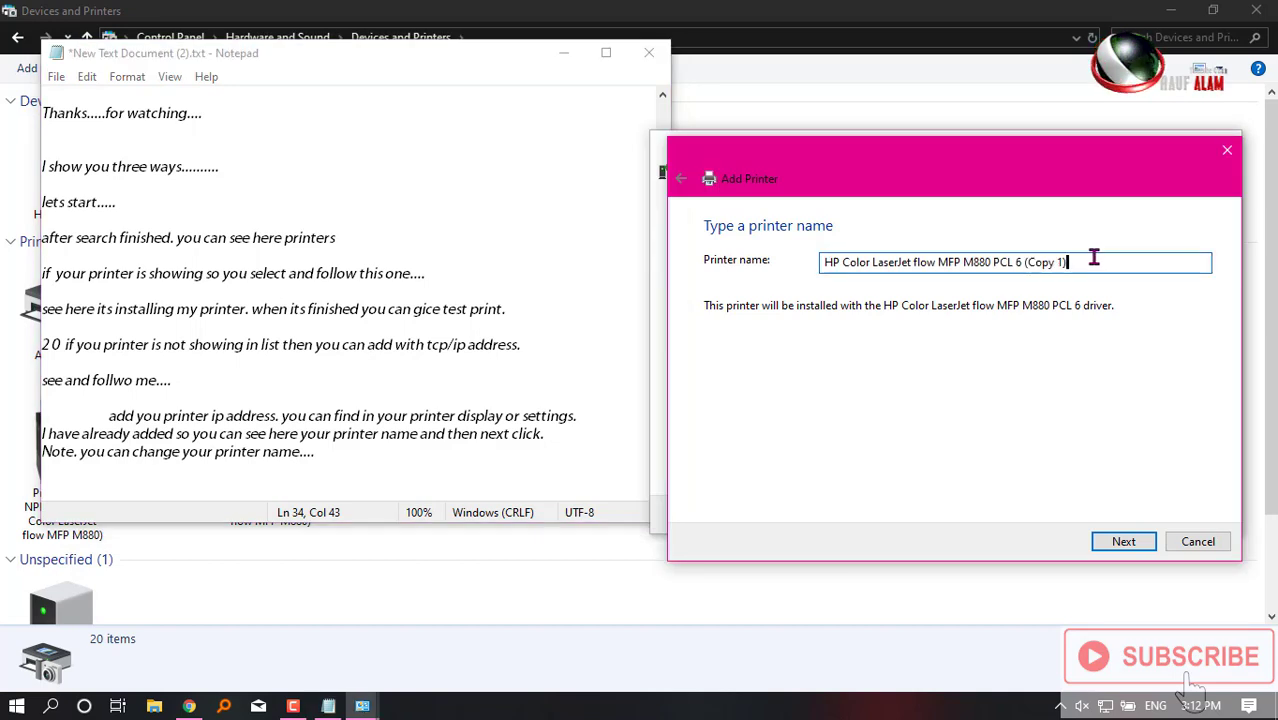
{"action": "key", "text": "BackSpace"}
{"action": "key", "text": "BackSpace"}
{"action": "key", "text": "BackSpace"}
{"action": "key", "text": "BackSpace"}
{"action": "key", "text": "BackSpace"}
{"action": "key", "text": "BackSpace"}
{"action": "key", "text": "BackSpace"}
{"action": "key", "text": "BackSpace"}
{"action": "key", "text": "BackSpace"}
{"action": "key", "text": "BackSpace"}
{"action": "key", "text": "BackSpace"}
{"action": "key", "text": "BackSpace"}
{"action": "key", "text": "BackSpace"}
{"action": "key", "text": "BackSpace"}
{"action": "key", "text": "BackSpace"}
{"action": "key", "text": "BackSpace"}
{"action": "key", "text": "BackSpace"}
{"action": "key", "text": "BackSpace"}
{"action": "key", "text": "BackSpace"}
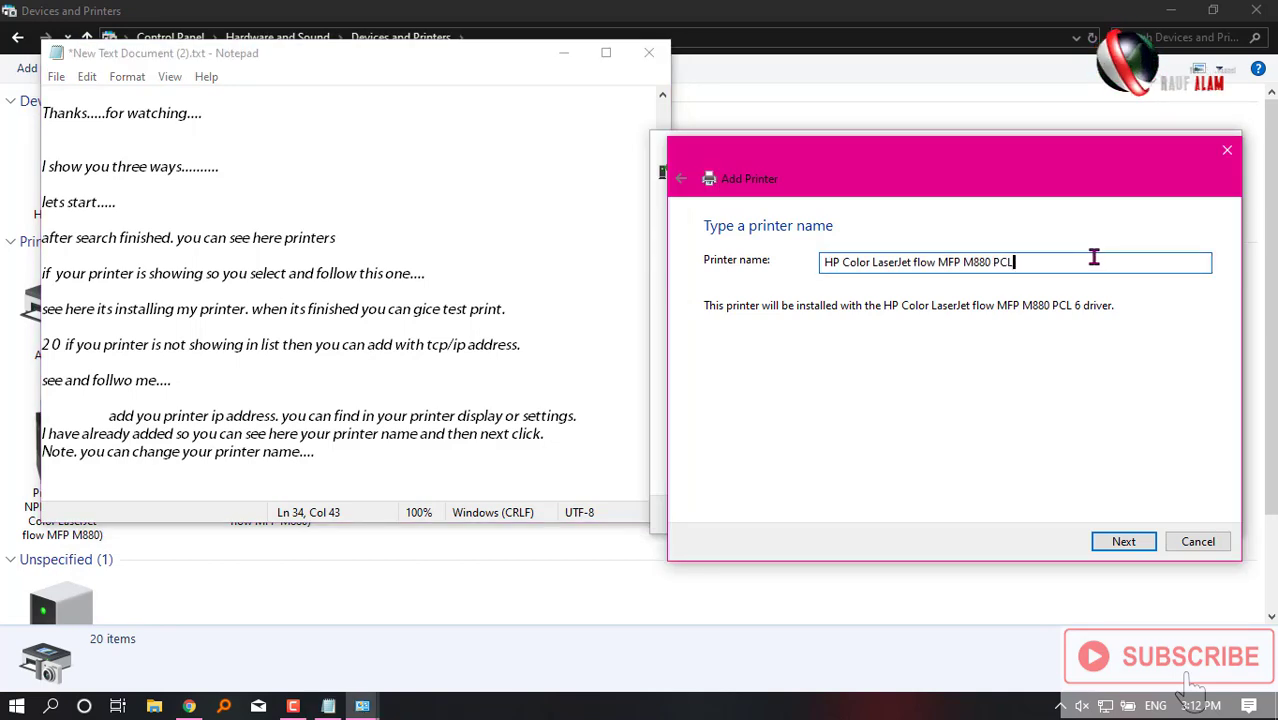
{"action": "key", "text": "BackSpace"}
{"action": "key", "text": "BackSpace"}
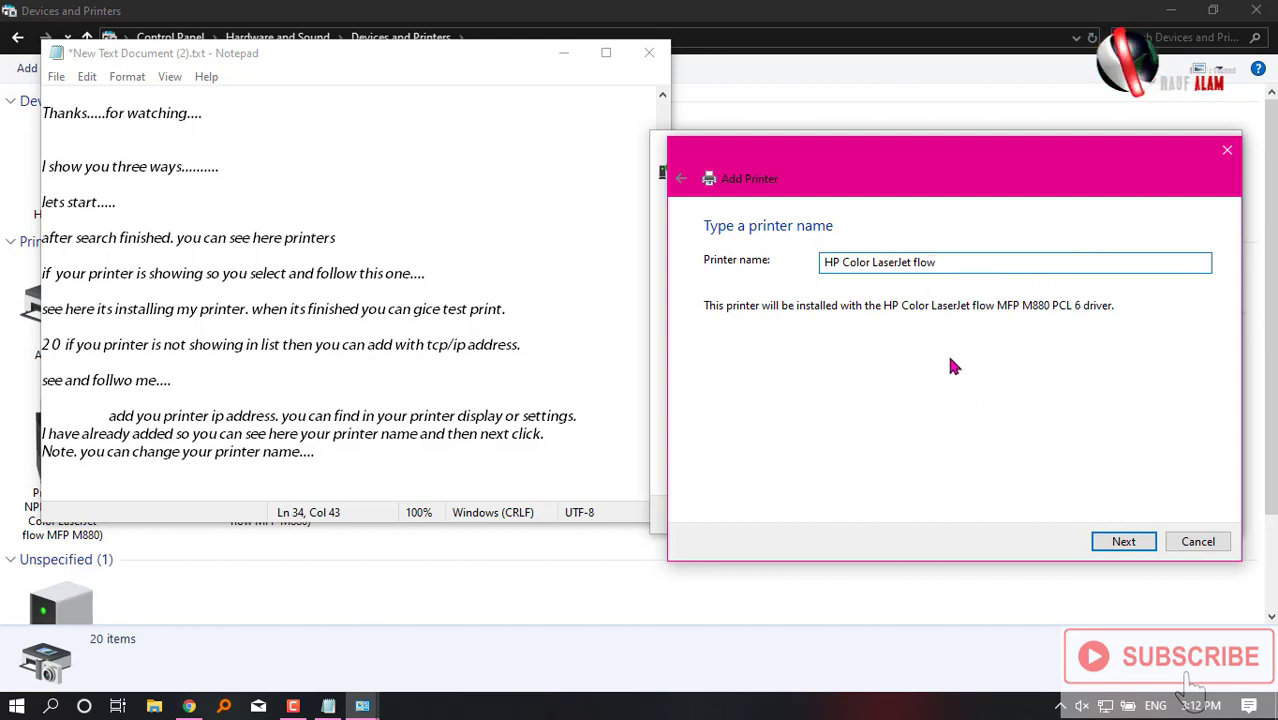
{"action": "left_click", "coordinate": [1123, 541]}
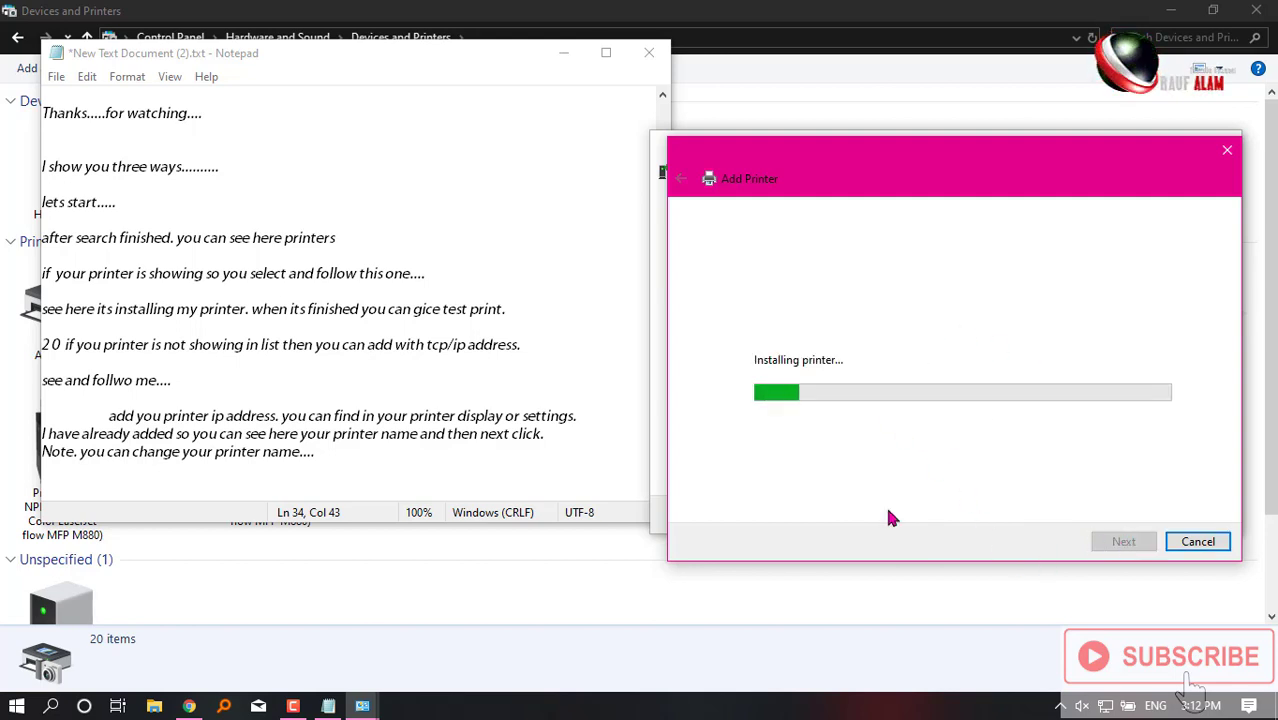
Add the line "its installing done" to the Notepad notes below the note about changing the printer name
{"action": "left_click", "coordinate": [369, 476]}
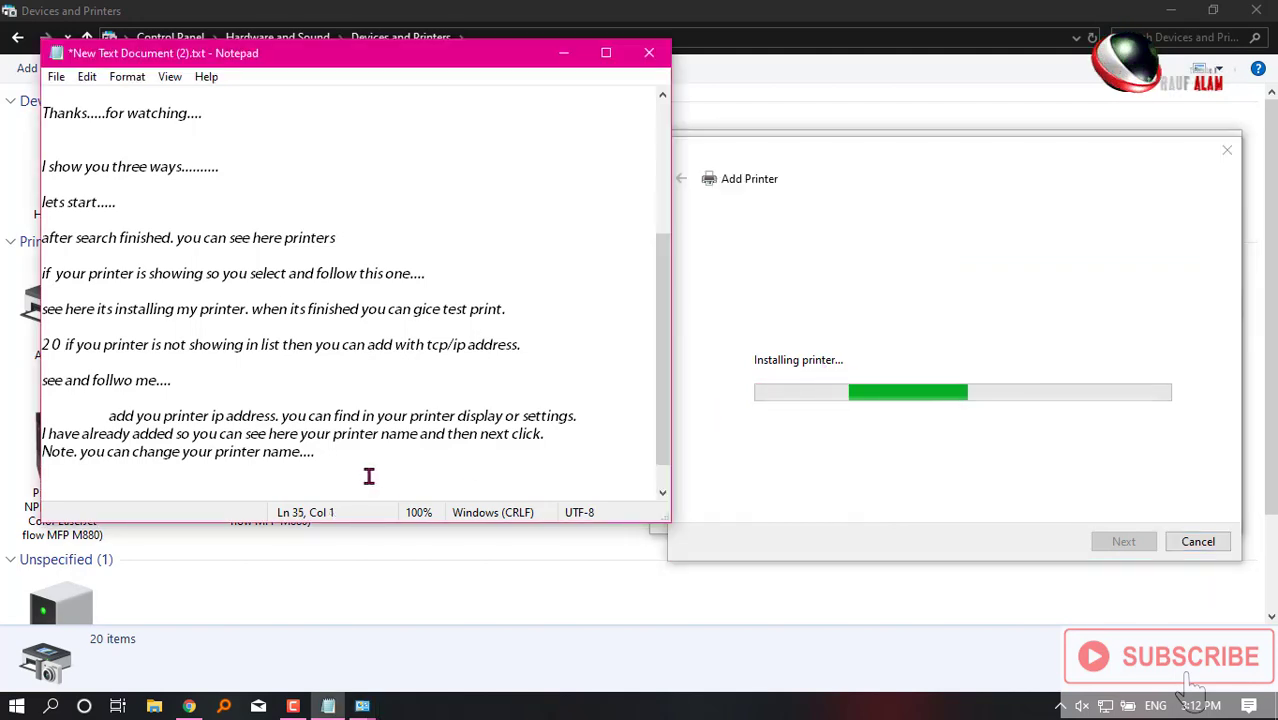
{"action": "type", "text": "its "}
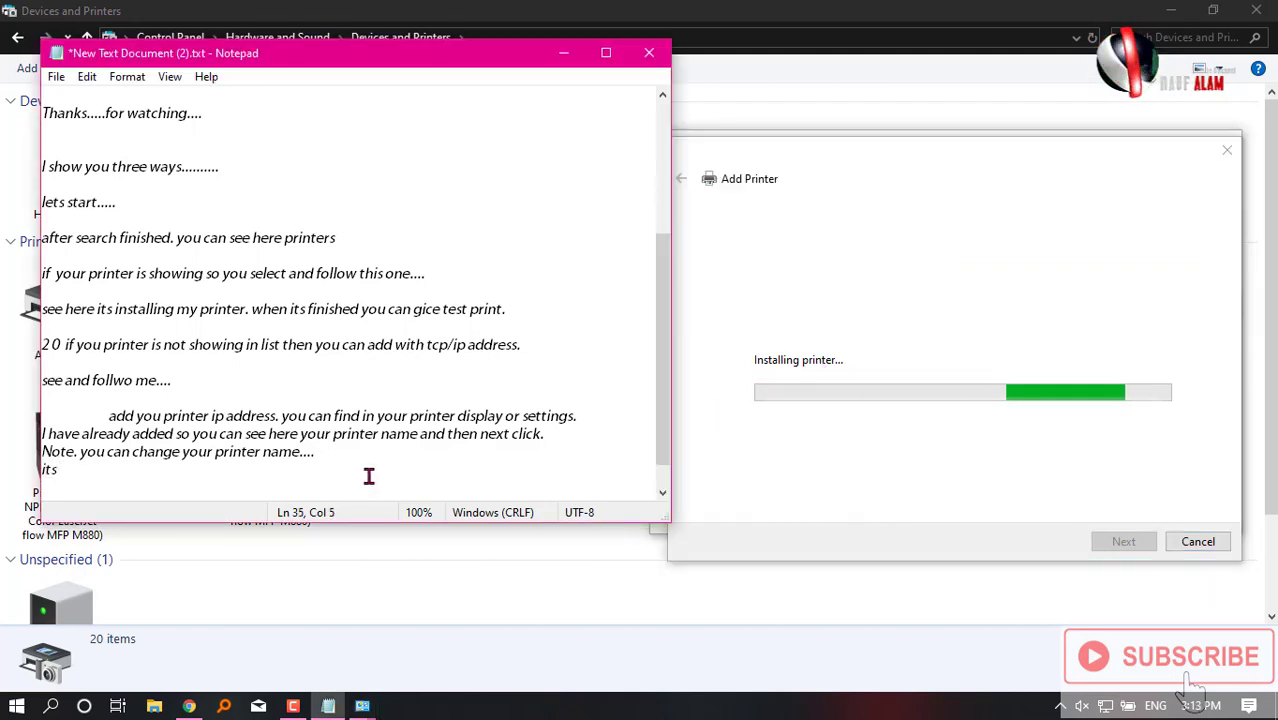
{"action": "type", "text": "ins"}
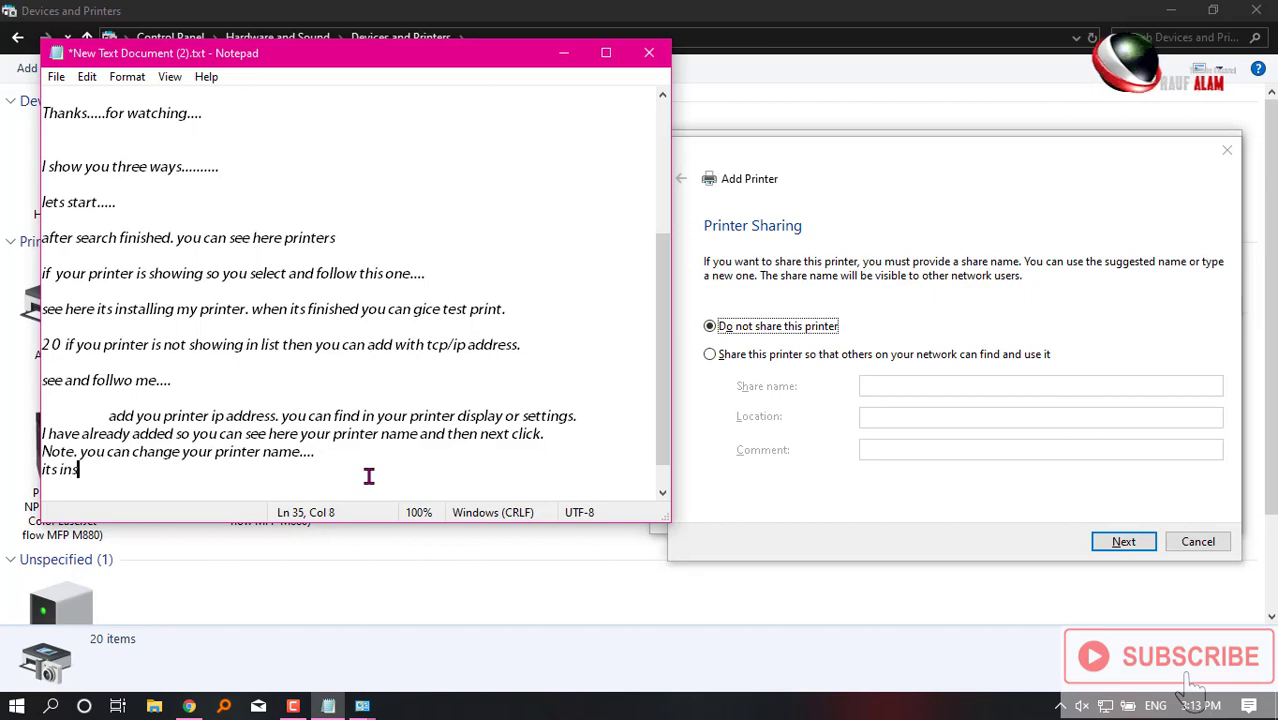
{"action": "type", "text": "talling"}
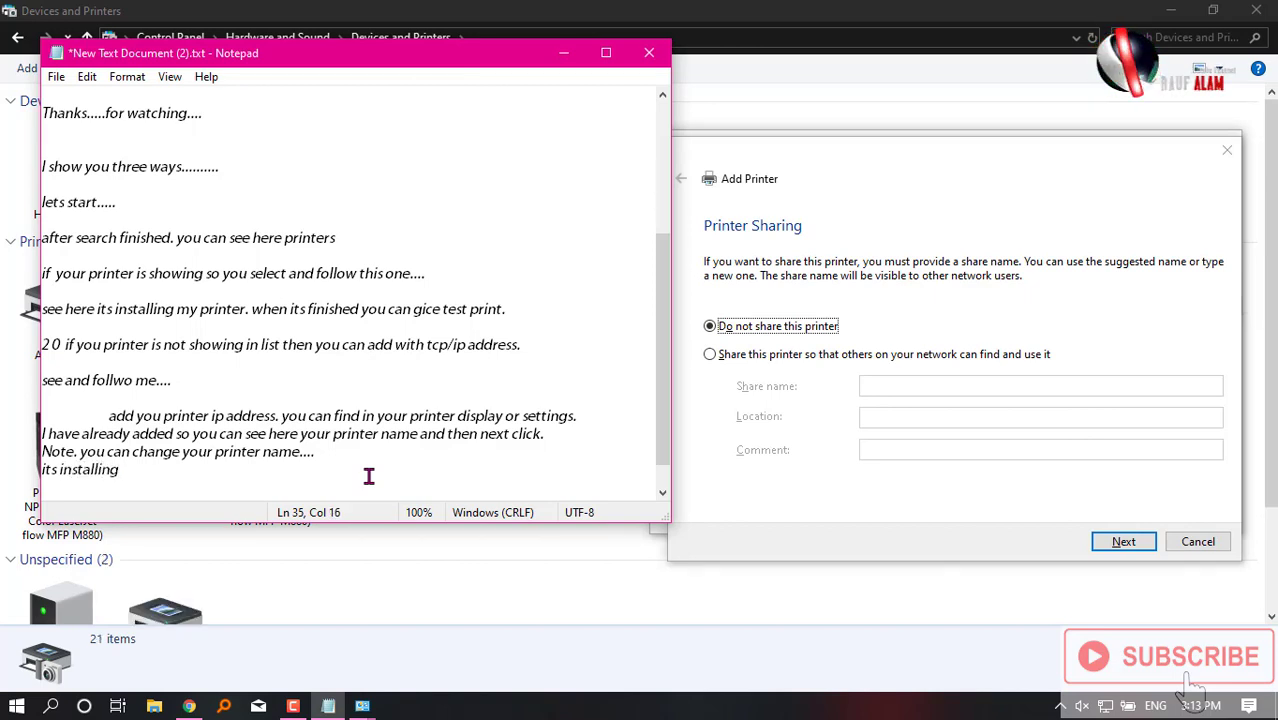
{"action": "type", "text": " done"}
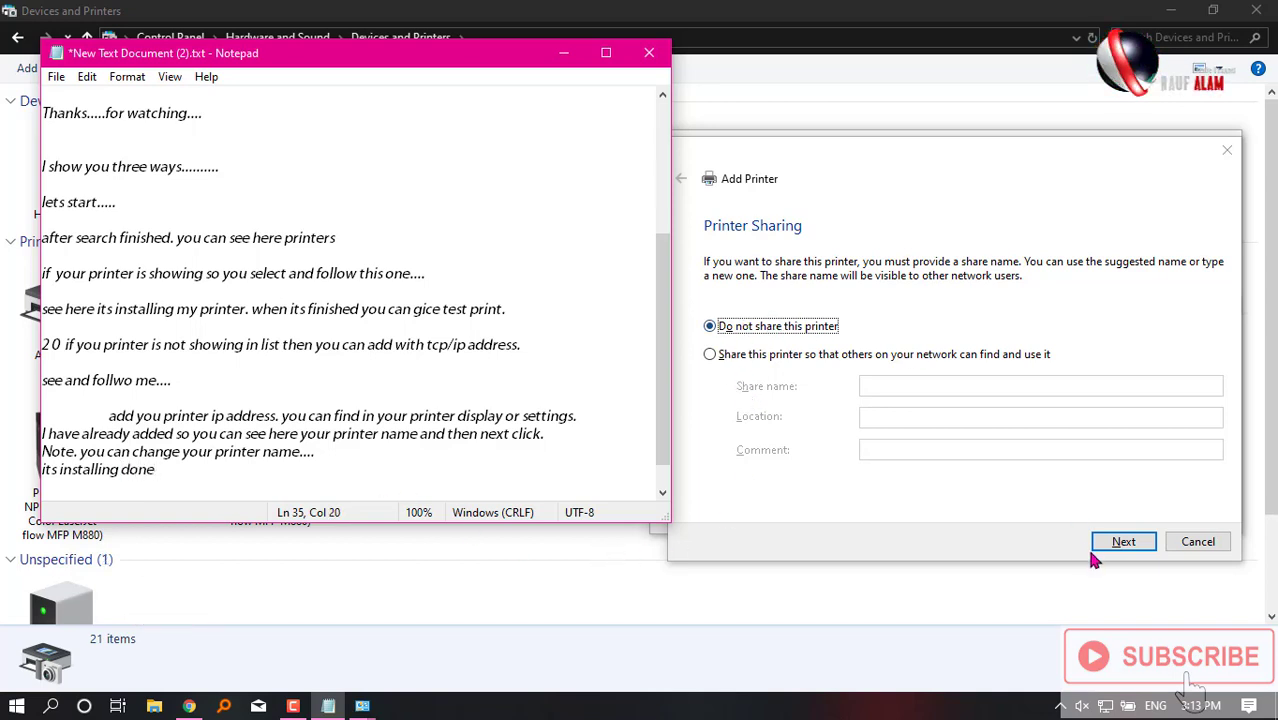
Keep the printer unshared and finish the Add Printer wizard without printing a test page
{"action": "left_click", "coordinate": [1120, 541]}
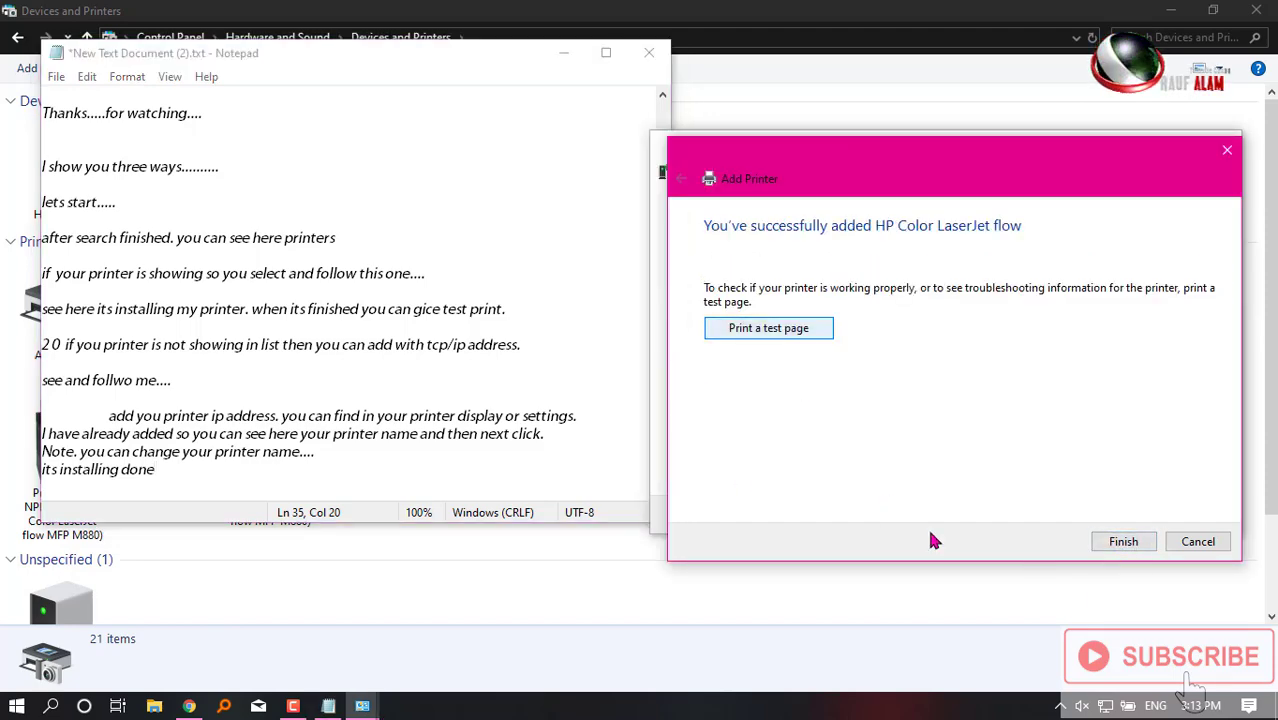
{"action": "left_click", "coordinate": [1123, 543]}
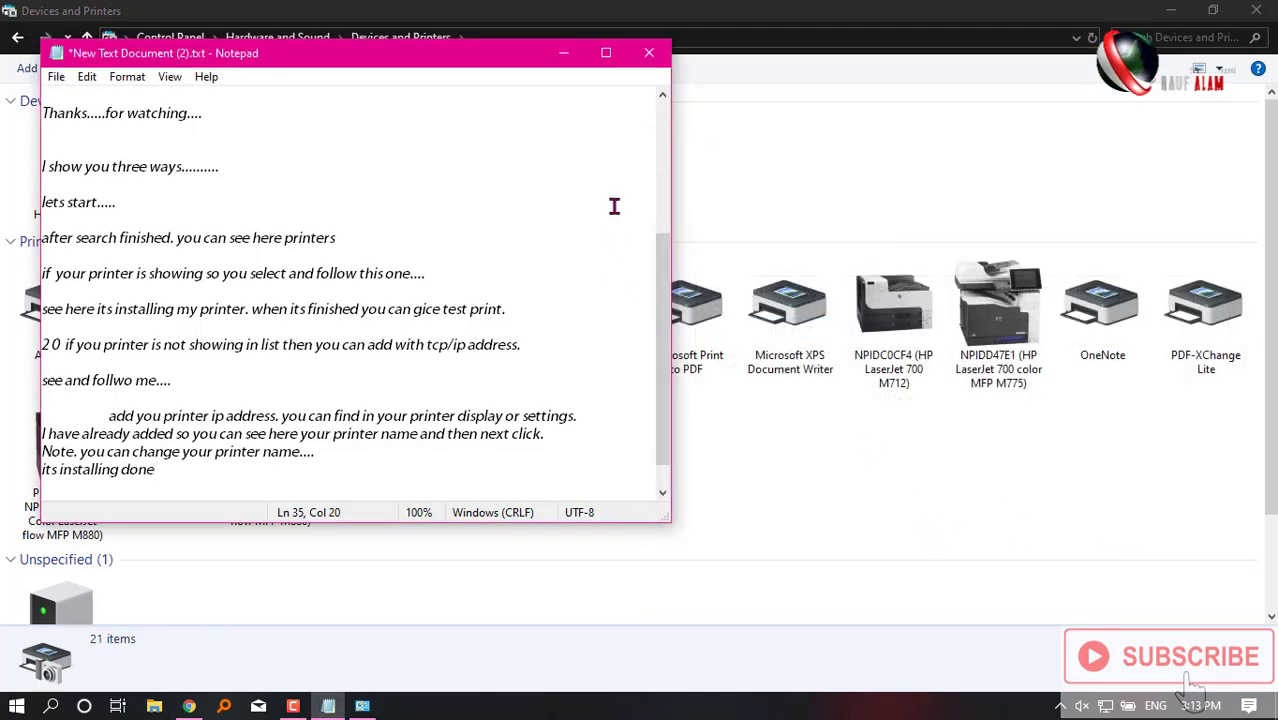
Start item "3." in the Notepad notes, two blank lines below "its installing done", and minimize Notepad
{"action": "key", "text": "Return"}
{"action": "key", "text": "Return"}
{"action": "key", "text": "Return"}
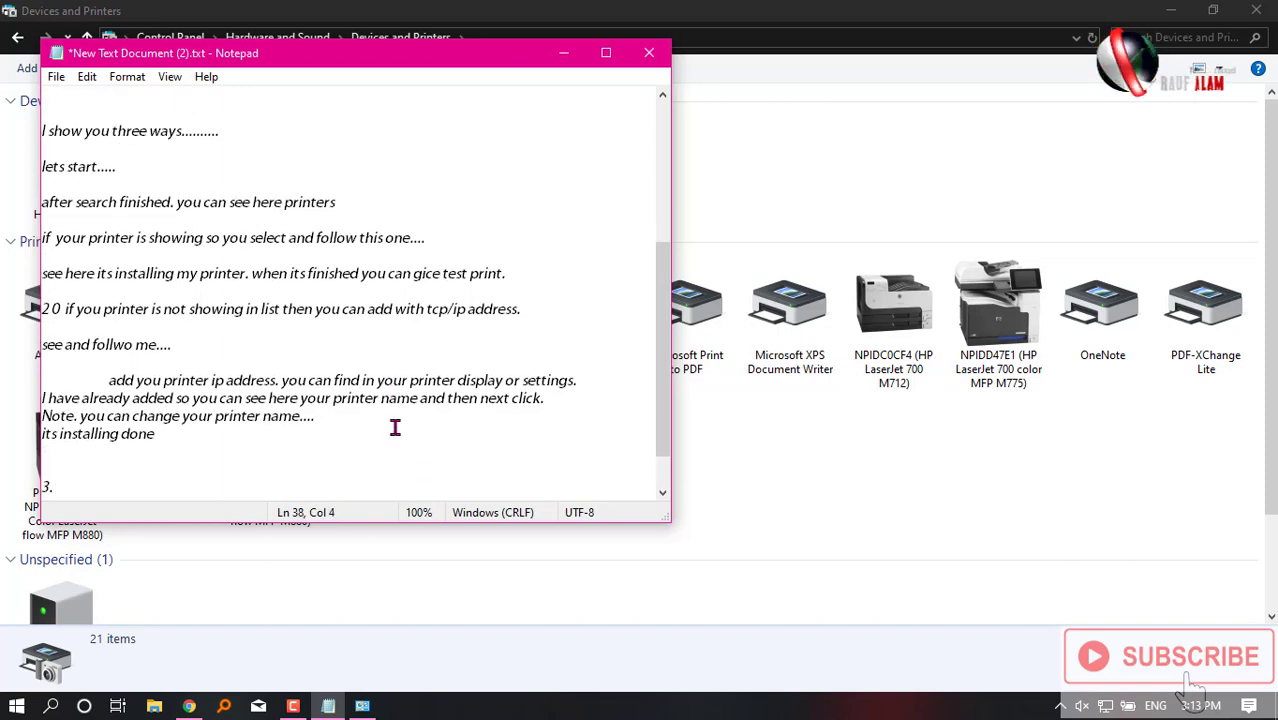
{"action": "left_click", "coordinate": [563, 52]}
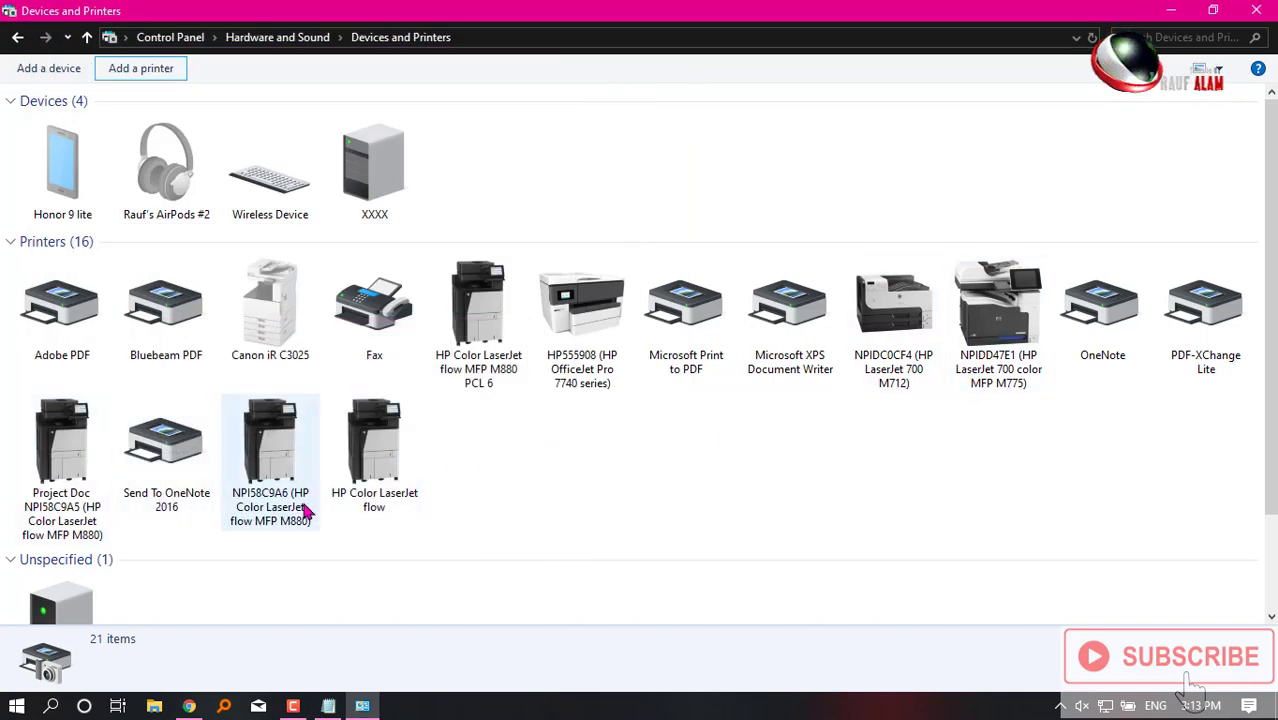
Close Devices and Printers, refresh the desktop and open Windows Settings
{"action": "left_click", "coordinate": [1256, 10]}
{"action": "right_click", "coordinate": [566, 282]}
{"action": "left_click", "coordinate": [605, 340]}
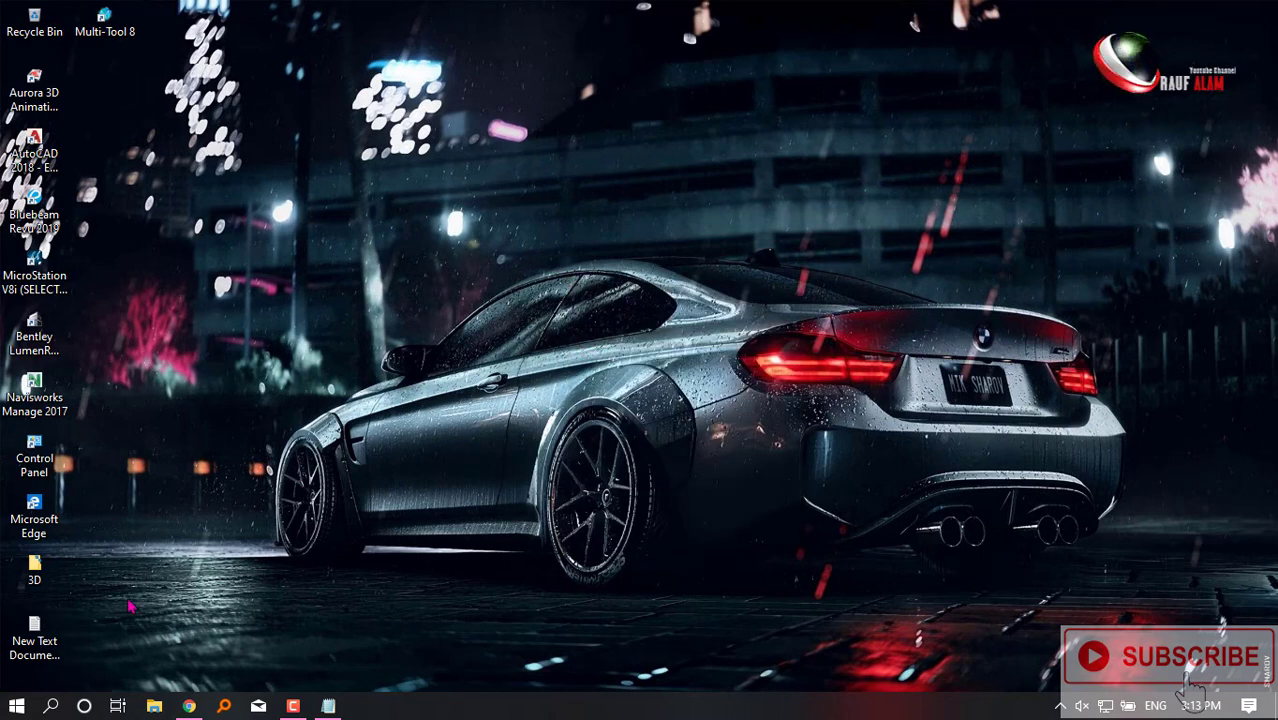
{"action": "left_click", "coordinate": [16, 706]}
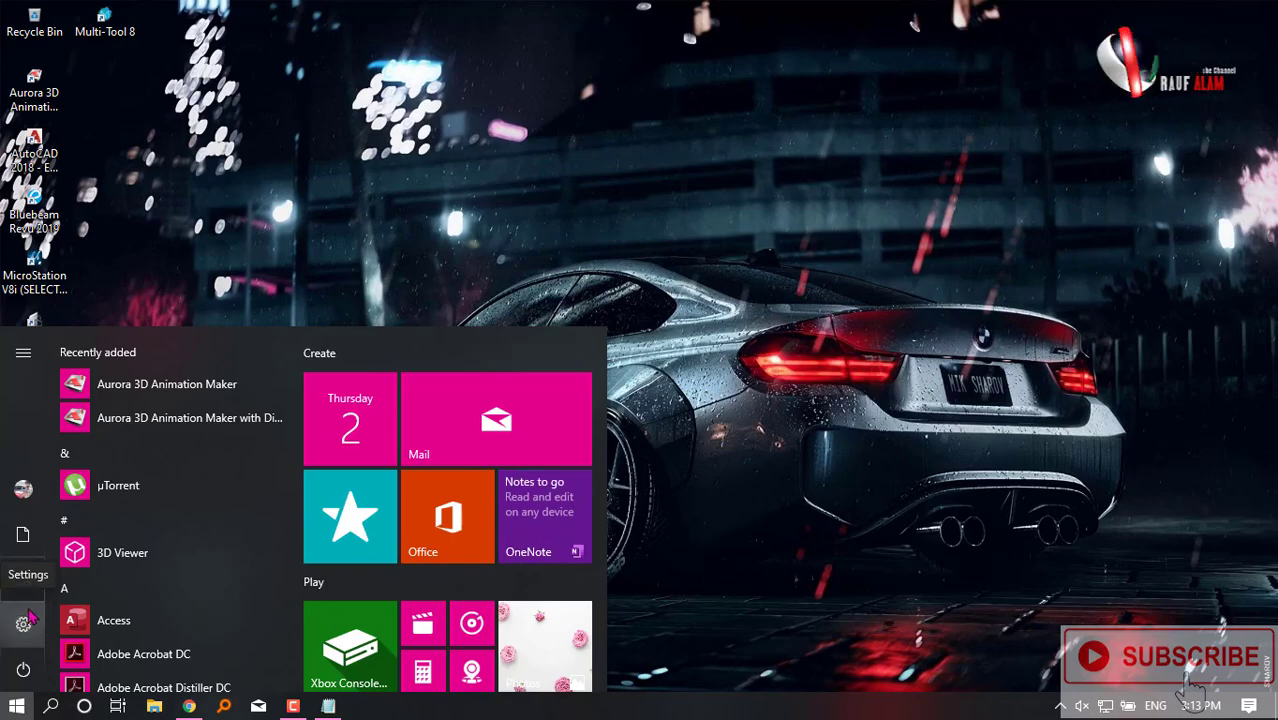
{"action": "left_click", "coordinate": [28, 616]}
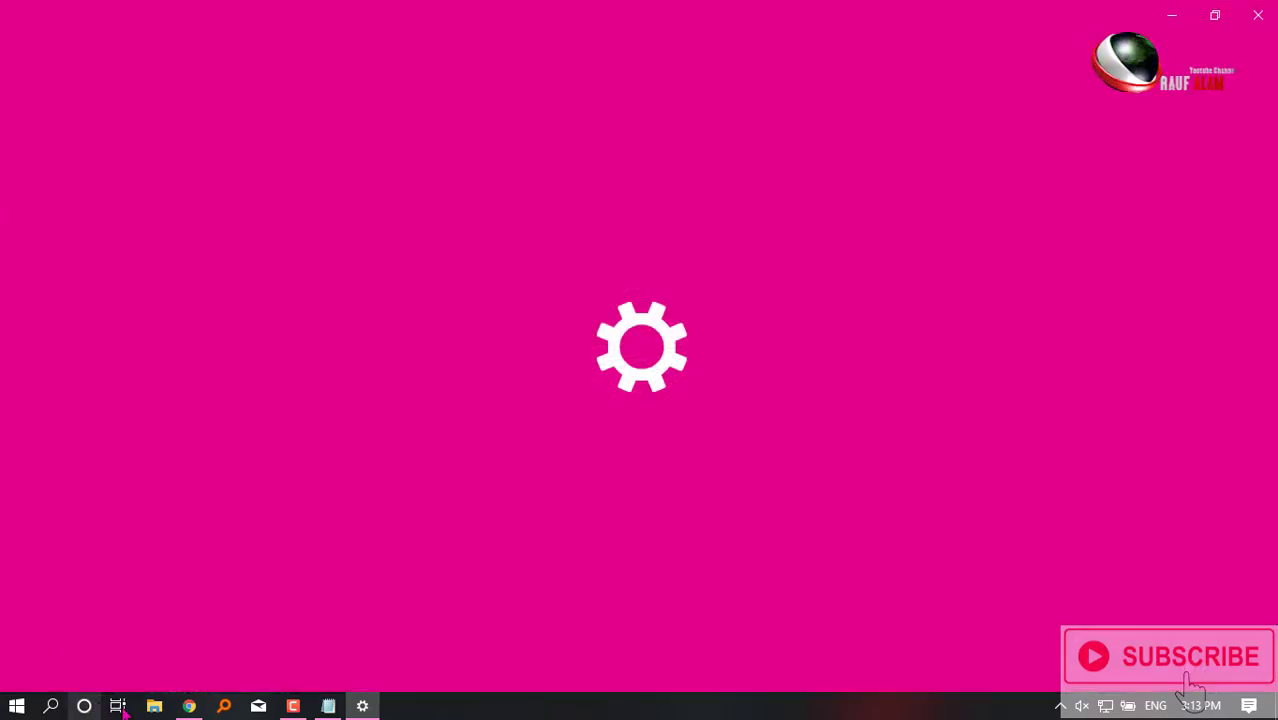
Write "go to settings" after "3." in the Notepad notes and begin an indented line below it
{"action": "left_click", "coordinate": [328, 706]}
{"action": "type", "text": "go to sett"}
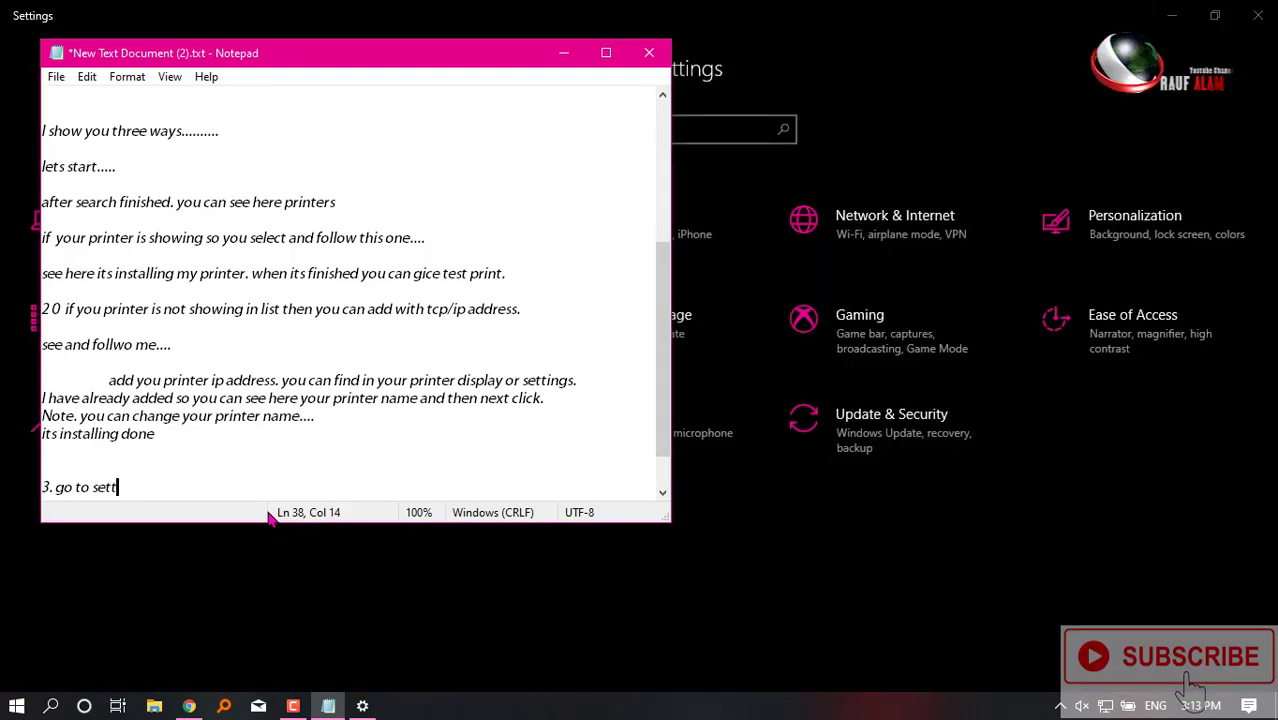
{"action": "type", "text": "engs"}
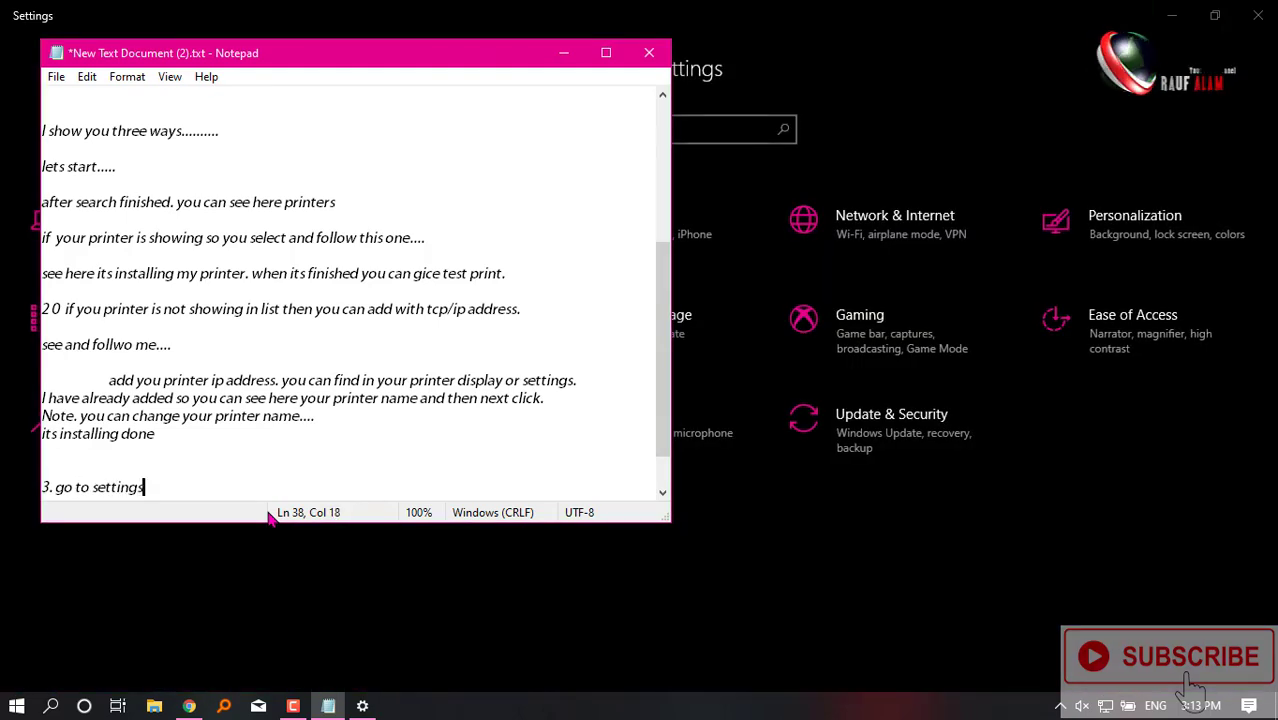
{"action": "key", "text": "Return"}
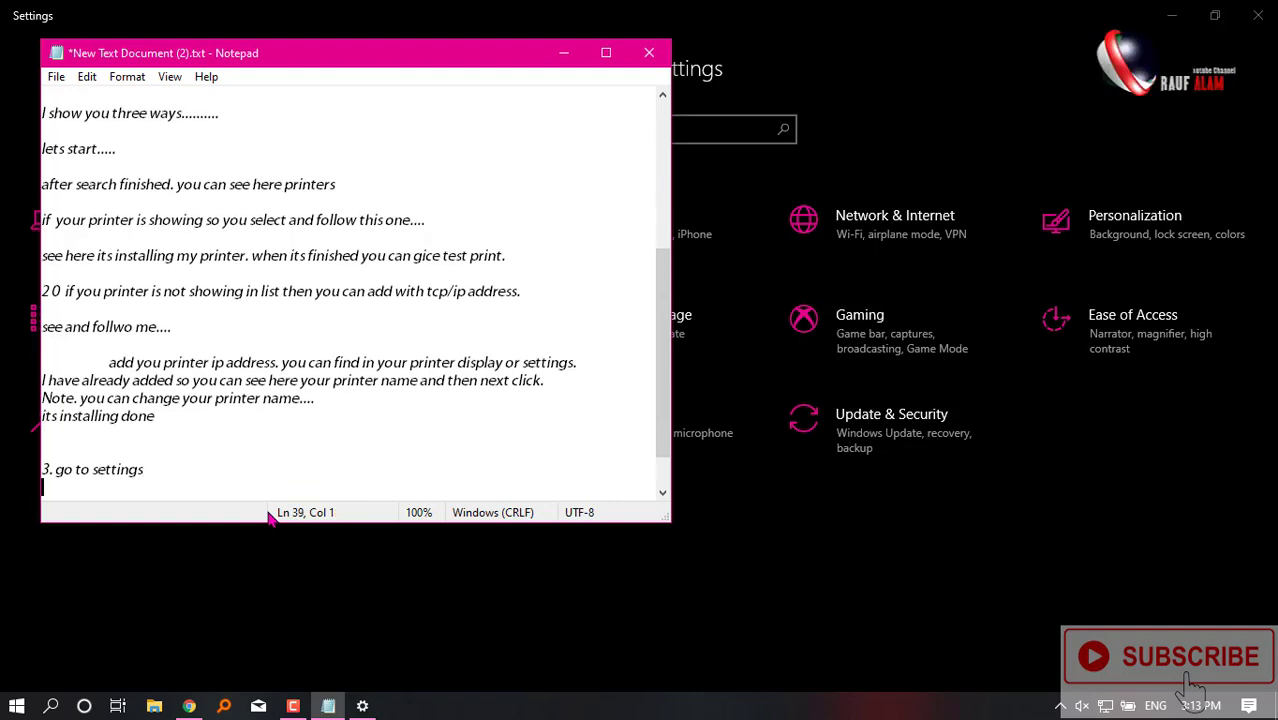
{"action": "key", "text": "Tab"}
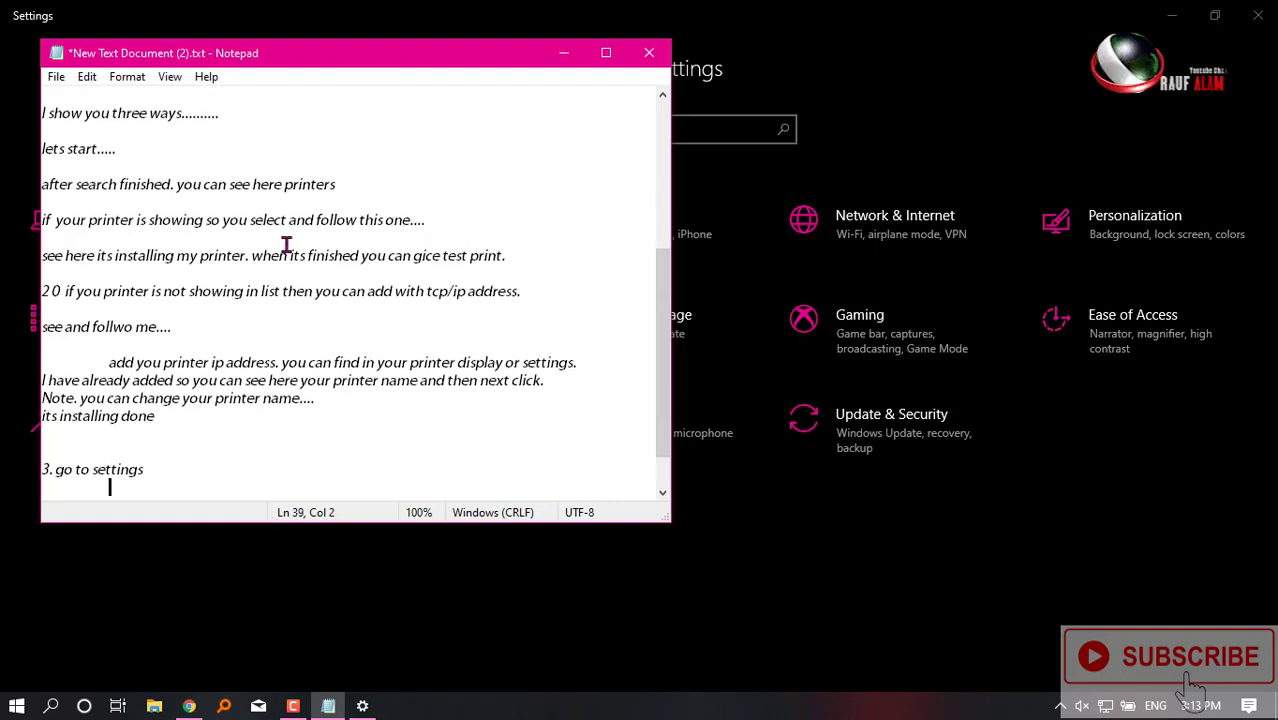
Minimize Notepad and open the Printers & scanners page of the Devices settings
{"action": "left_click", "coordinate": [563, 53]}
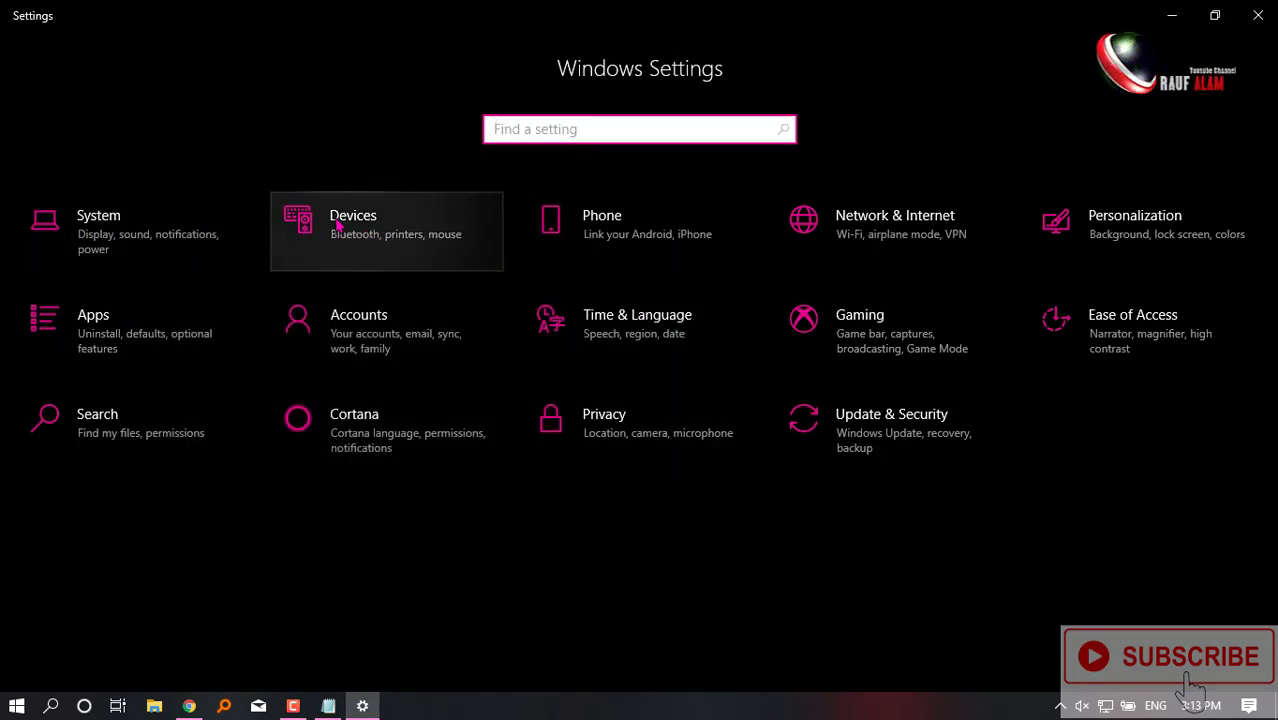
{"action": "left_click", "coordinate": [440, 260]}
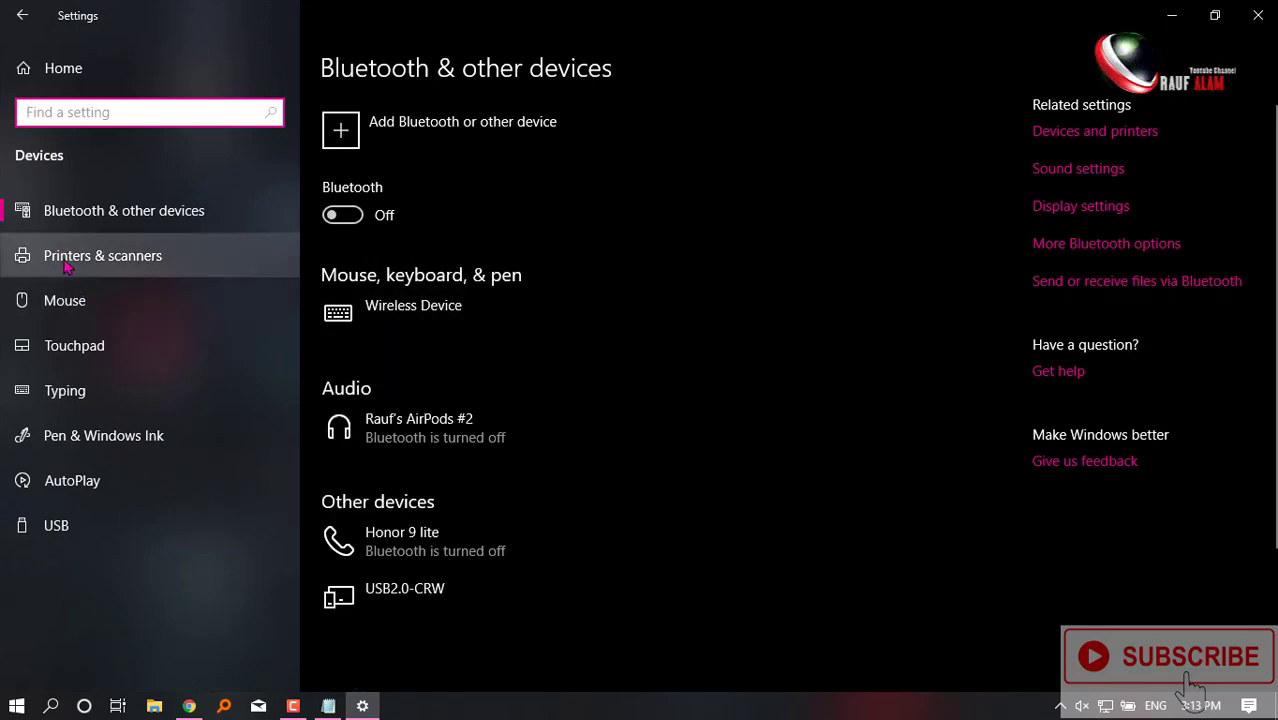
{"action": "left_click", "coordinate": [119, 261]}
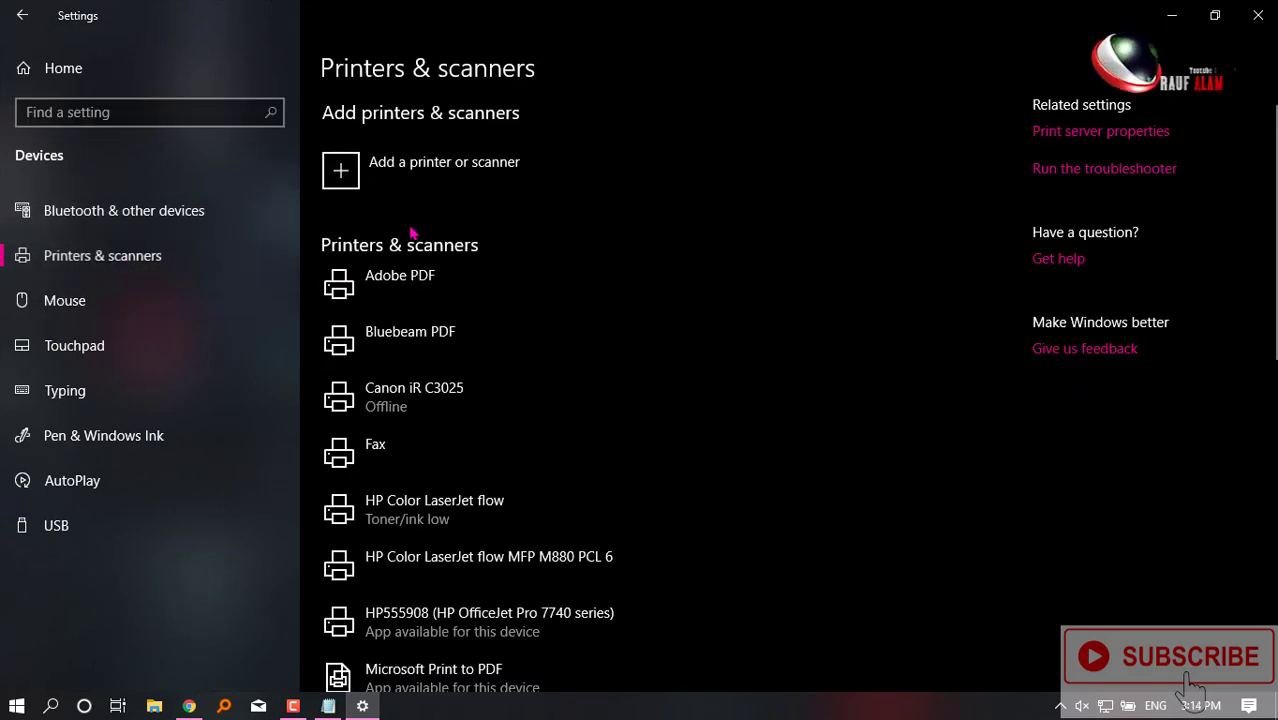
Look through the installed printers and start a search for a new printer or scanner to add
{"action": "scroll", "coordinate": [430, 563], "scroll_direction": "down", "scroll_amount": 5}
{"action": "scroll", "coordinate": [430, 563], "scroll_direction": "down", "scroll_amount": 3}
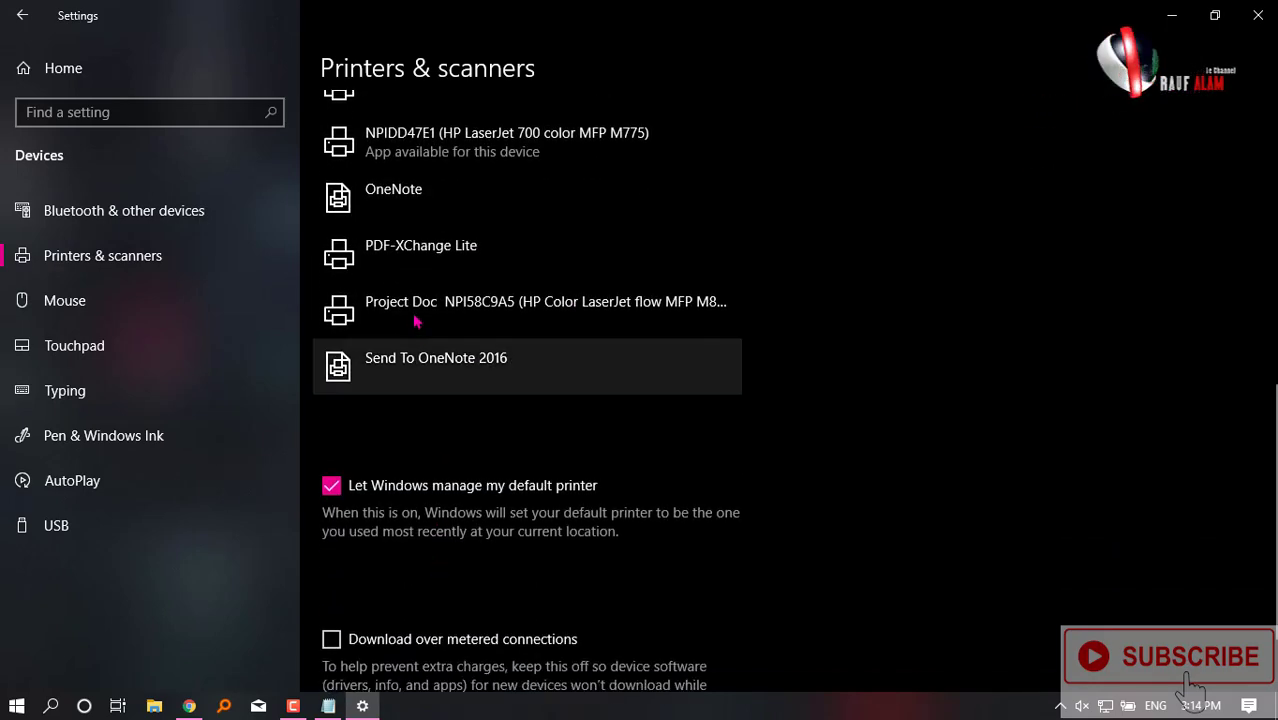
{"action": "scroll", "coordinate": [422, 300], "scroll_direction": "up", "scroll_amount": 7}
{"action": "scroll", "coordinate": [467, 237], "scroll_direction": "up", "scroll_amount": 2}
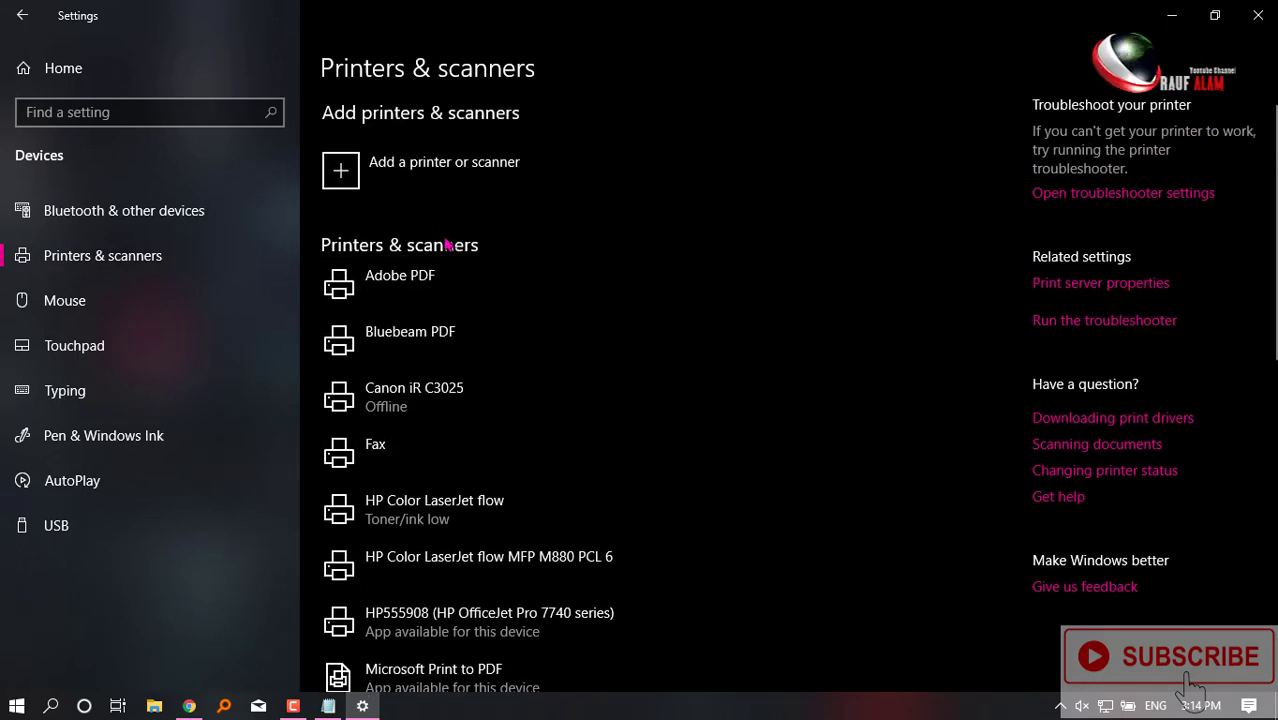
{"action": "left_click", "coordinate": [343, 172]}
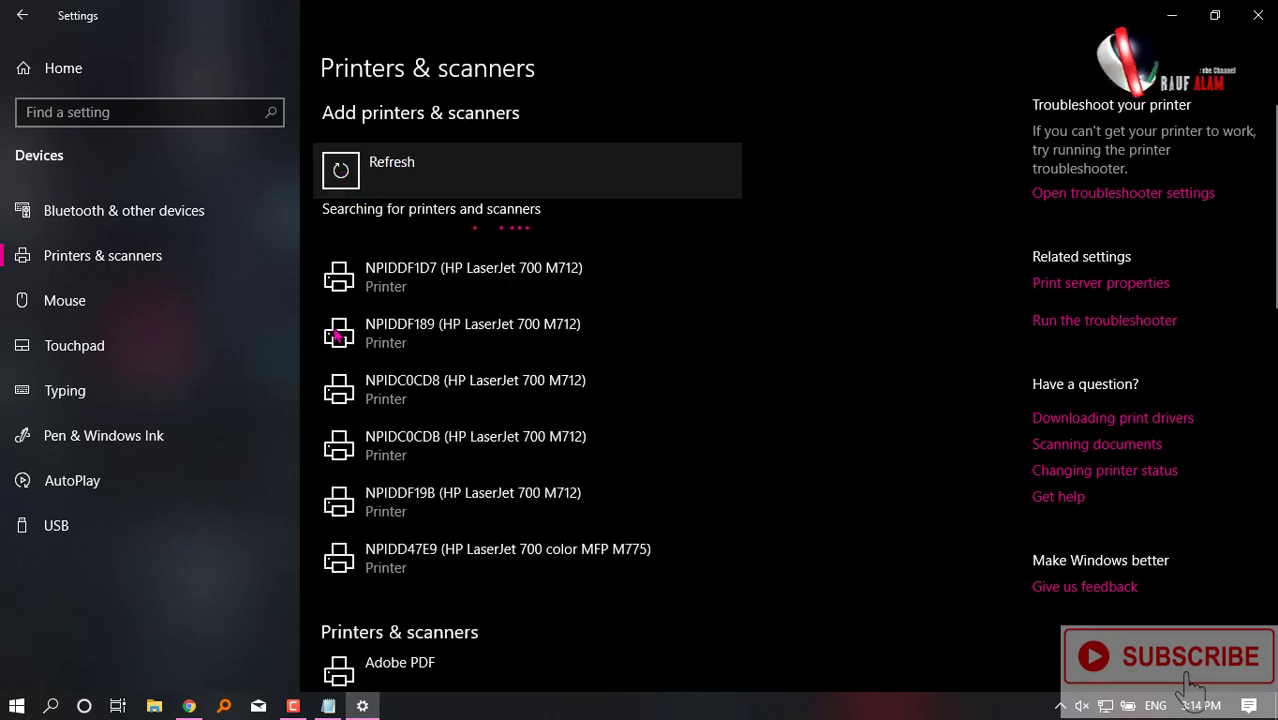
Move the Notepad window clear of the list of found printers and close the blank dialog over Settings
{"action": "left_click", "coordinate": [328, 706]}
{"action": "left_click_drag", "start_coordinate": [309, 61], "coordinate": [930, 36]}
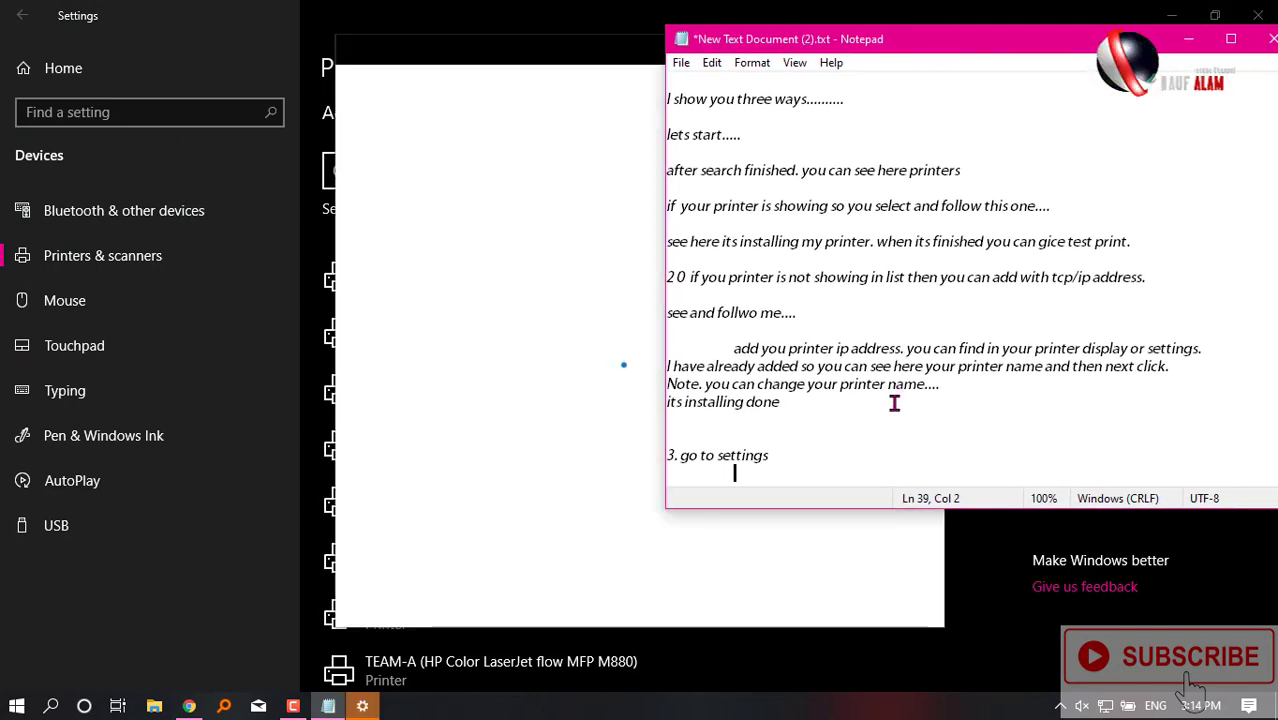
{"action": "left_click", "coordinate": [818, 202]}
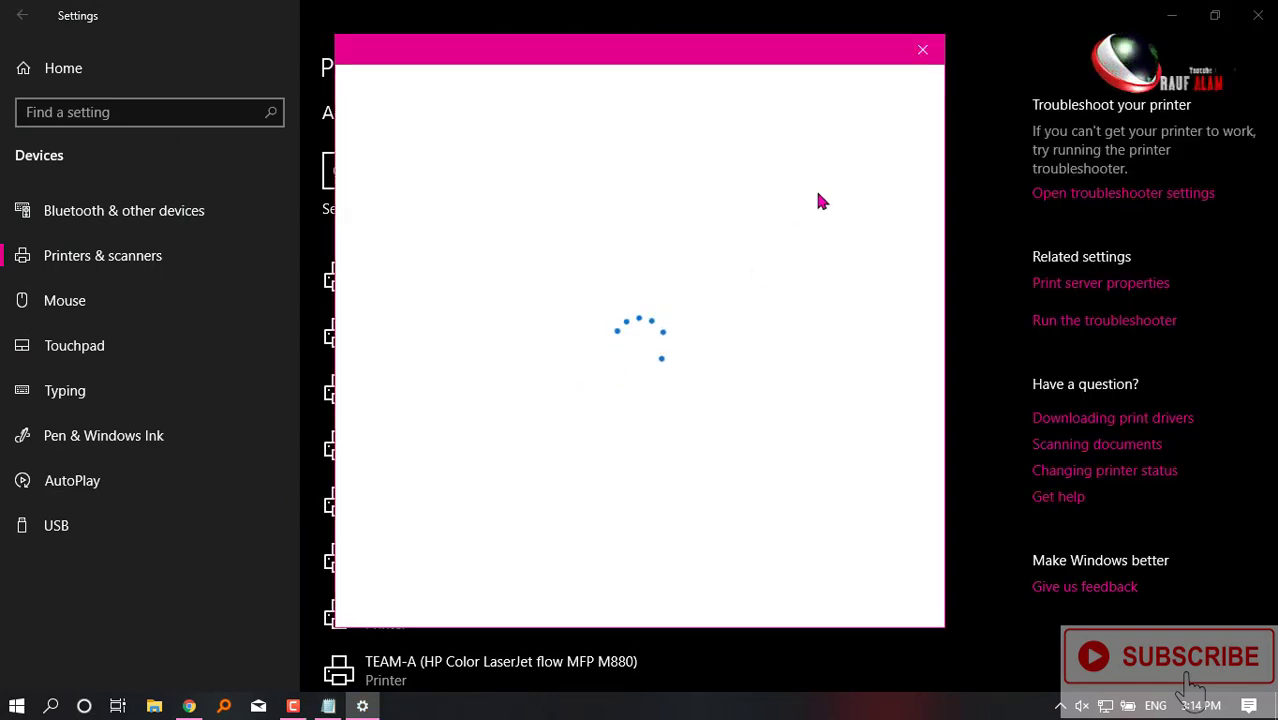
{"action": "left_click", "coordinate": [921, 52]}
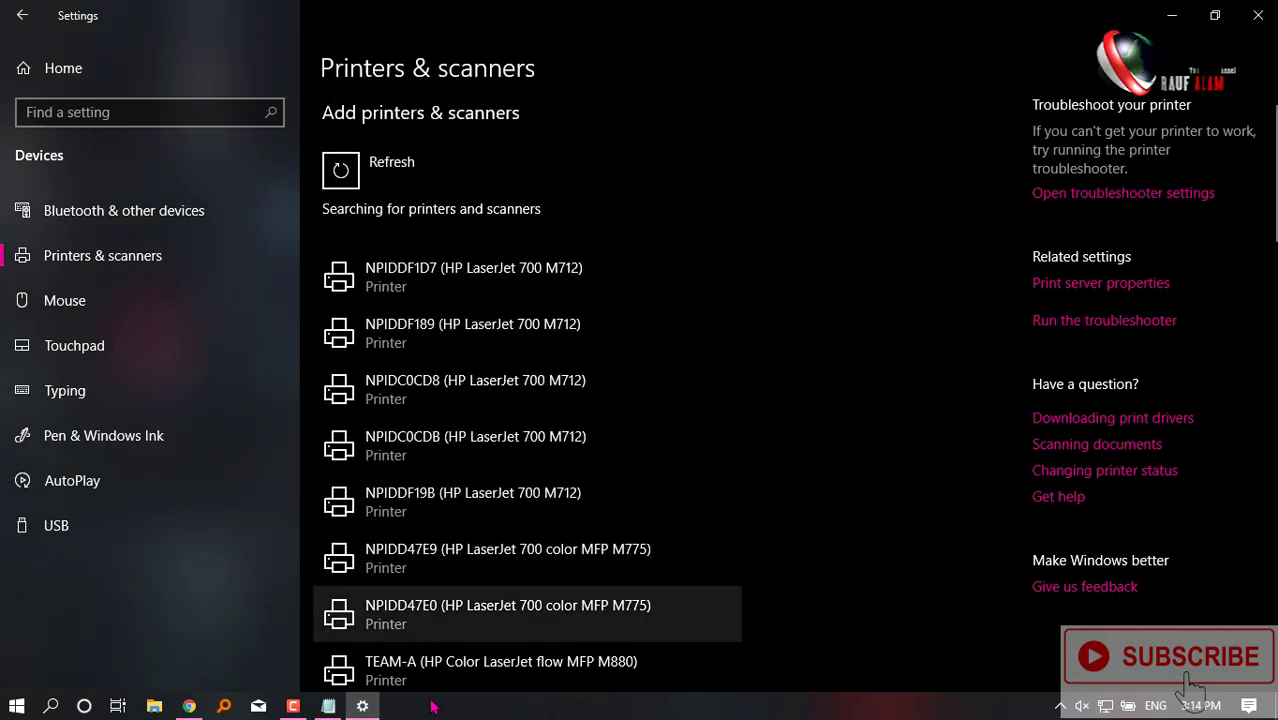
Bring back the Notepad notes and erase the "go to settings" text and its indented line, keeping only "3."
{"action": "left_click", "coordinate": [328, 706]}
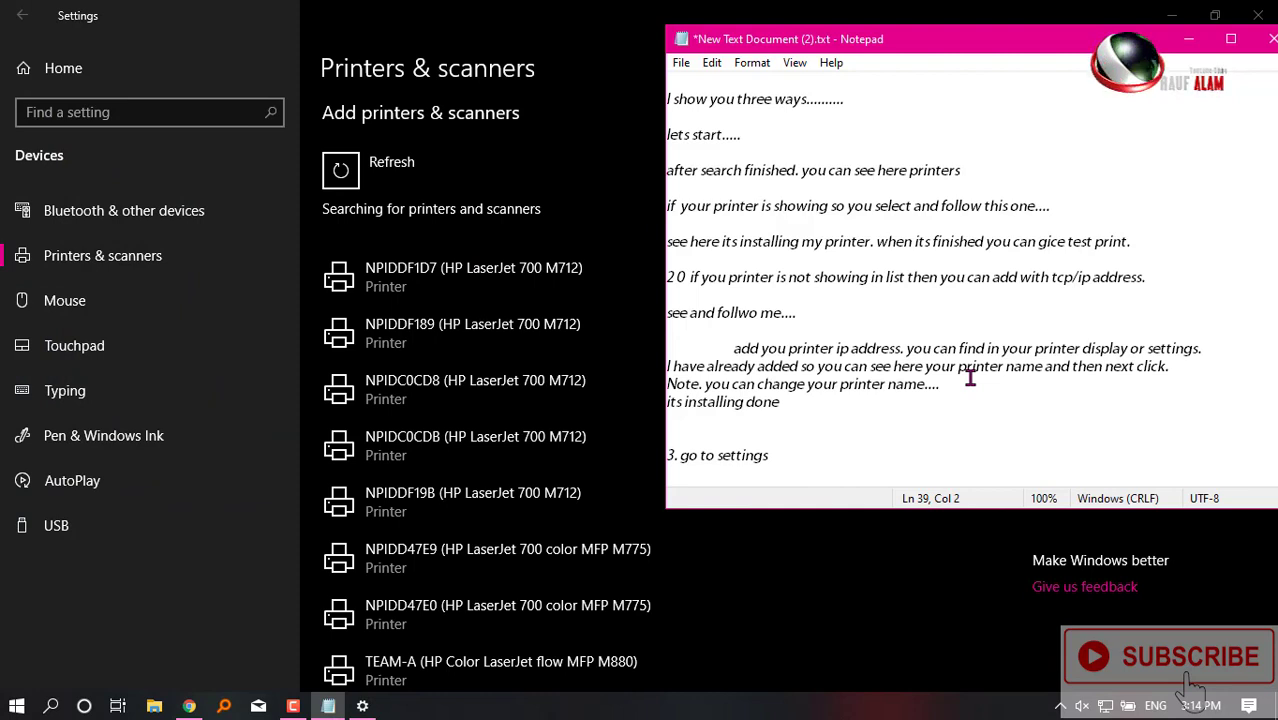
{"action": "type", "text": "then"}
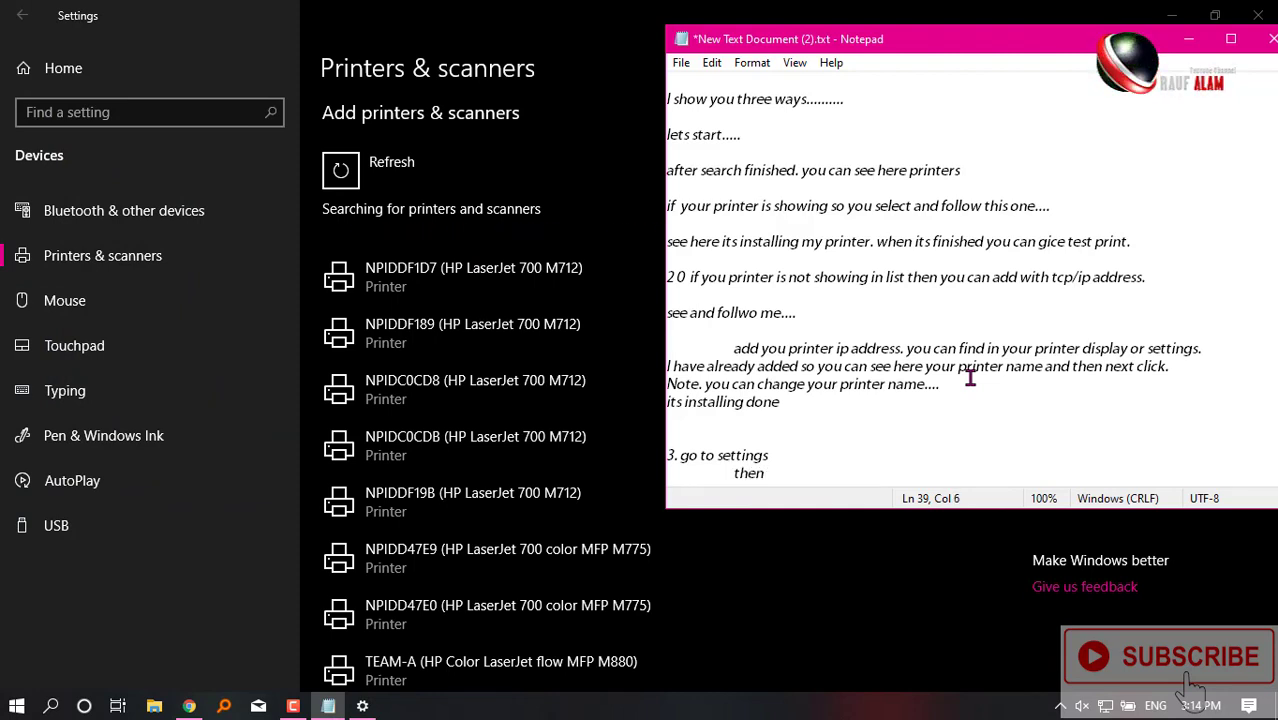
{"action": "key", "text": "BackSpace"}
{"action": "key", "text": "BackSpace"}
{"action": "key", "text": "BackSpace"}
{"action": "key", "text": "BackSpace"}
{"action": "key", "text": "BackSpace"}
{"action": "key", "text": "BackSpace"}
{"action": "key", "text": "BackSpace"}
{"action": "key", "text": "BackSpace"}
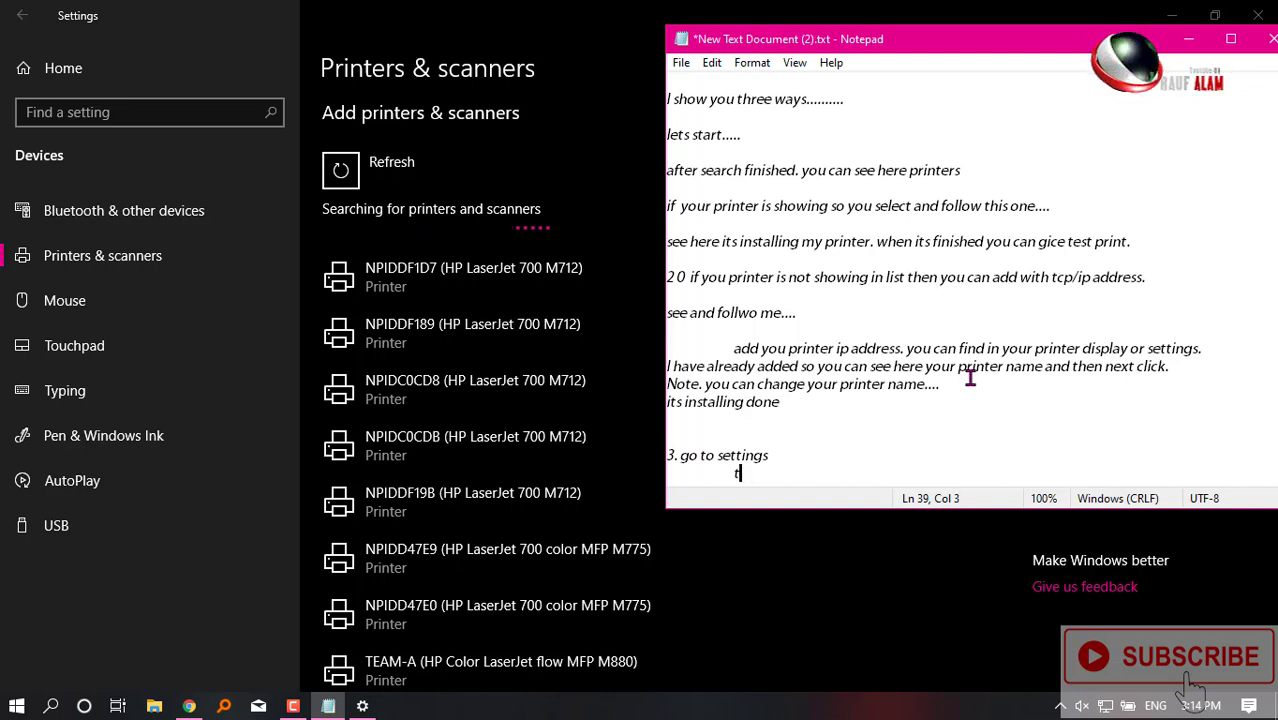
{"action": "key", "text": "BackSpace"}
{"action": "key", "text": "BackSpace"}
{"action": "key", "text": "BackSpace"}
{"action": "key", "text": "BackSpace"}
{"action": "key", "text": "BackSpace"}
{"action": "key", "text": "BackSpace"}
{"action": "key", "text": "BackSpace"}
{"action": "key", "text": "BackSpace"}
{"action": "key", "text": "BackSpace"}
{"action": "key", "text": "BackSpace"}
{"action": "key", "text": "BackSpace"}
{"action": "key", "text": "BackSpace"}
{"action": "key", "text": "BackSpace"}
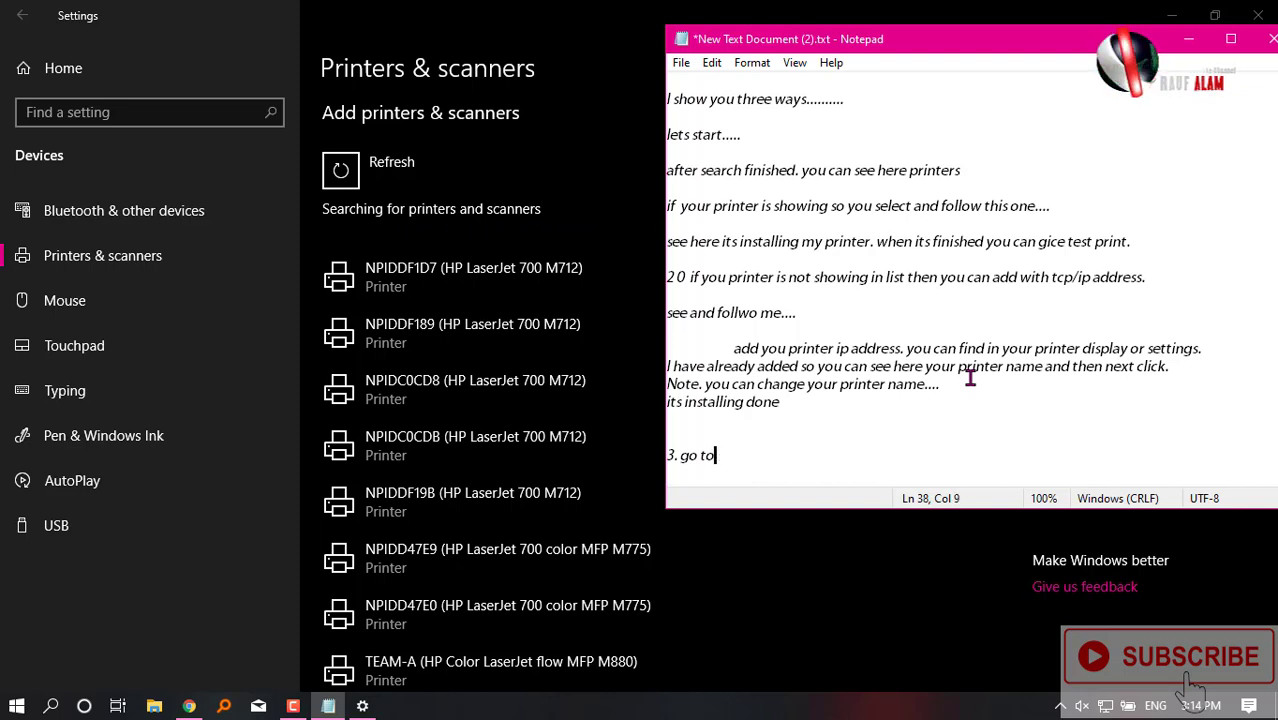
Write "here you can search your printer just click once and" after "3." in the notes
{"action": "type", "text": "he"}
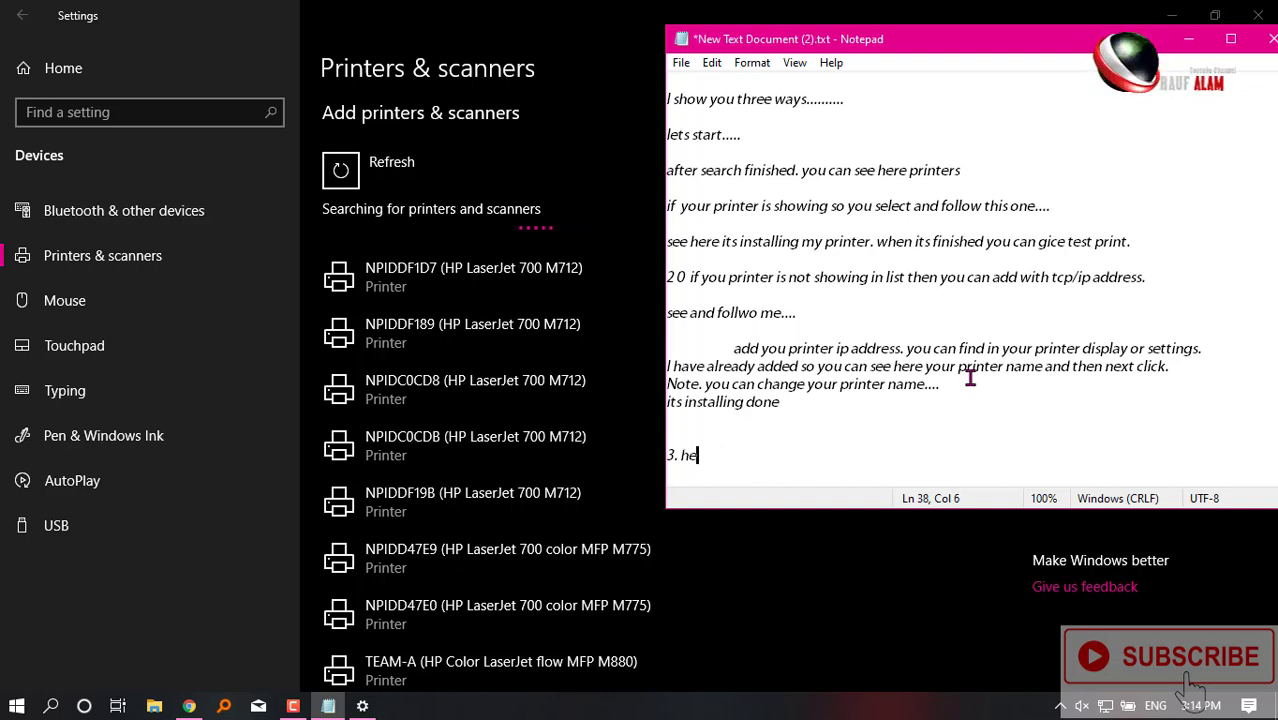
{"action": "type", "text": "re you c"}
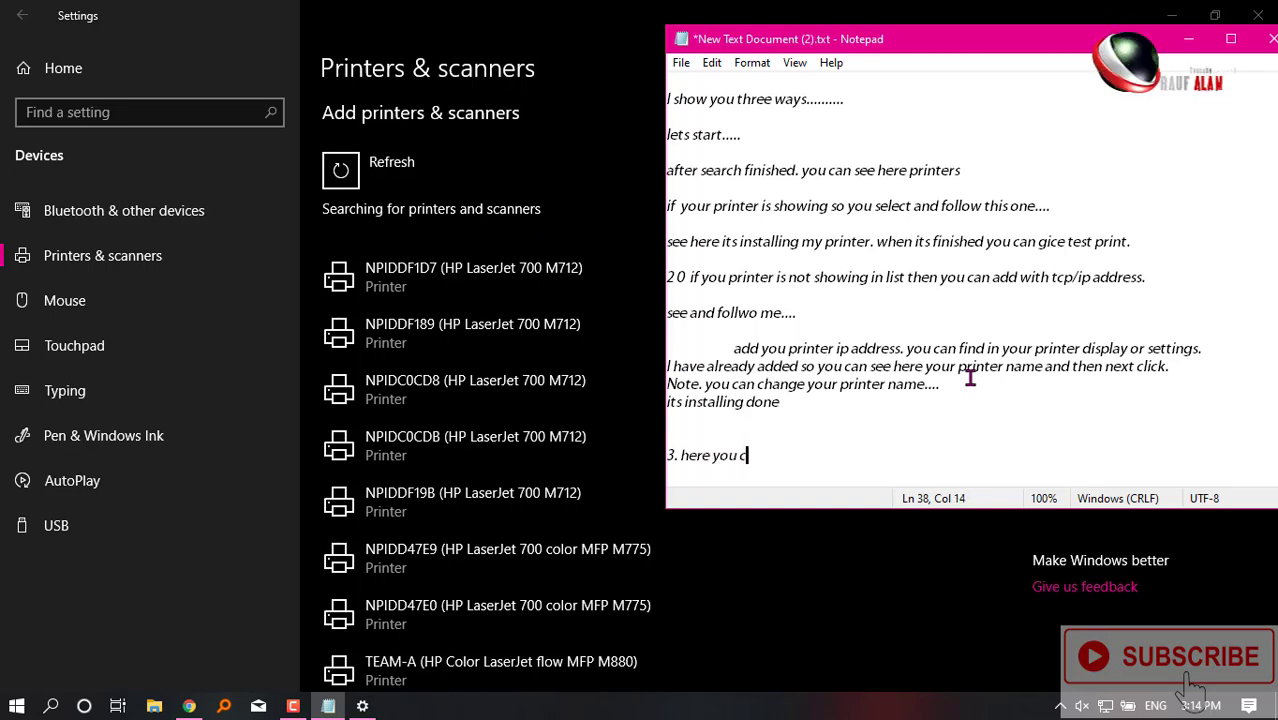
{"action": "type", "text": "an sear"}
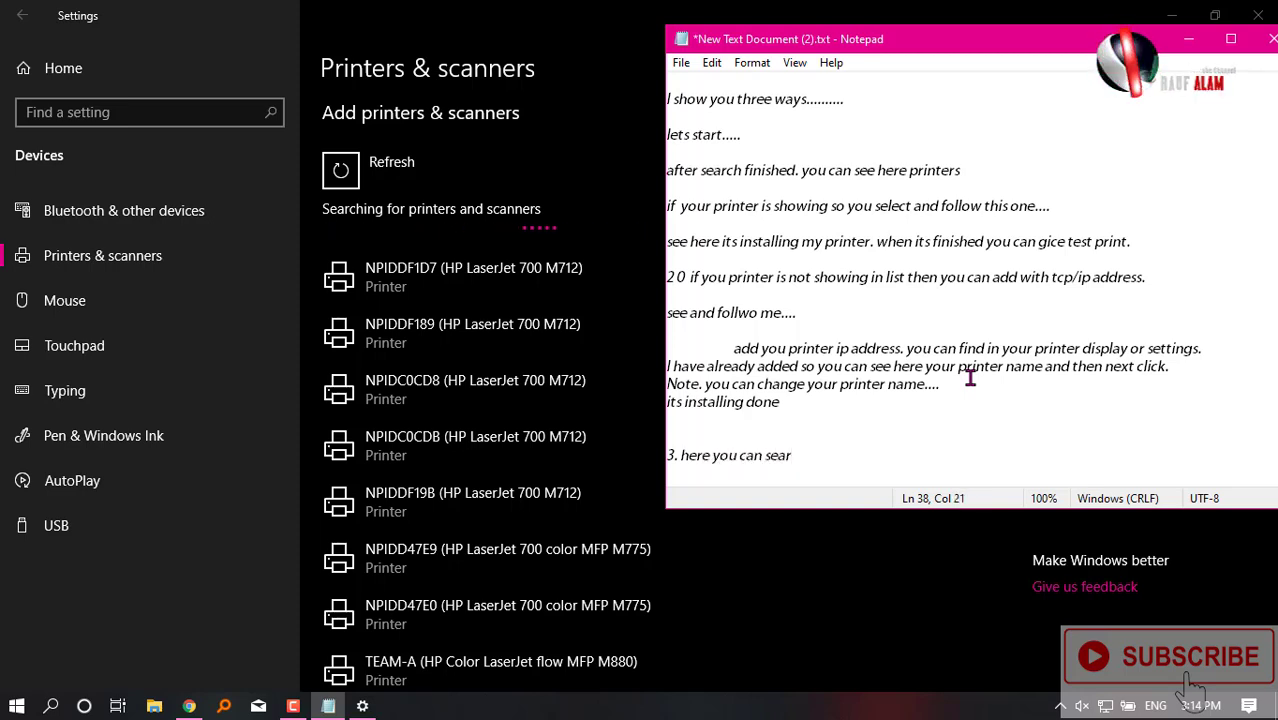
{"action": "type", "text": "ch your "}
{"action": "type", "text": "printer"}
{"action": "type", "text": " ad"}
{"action": "type", "text": "just cli"}
{"action": "type", "text": "k"}
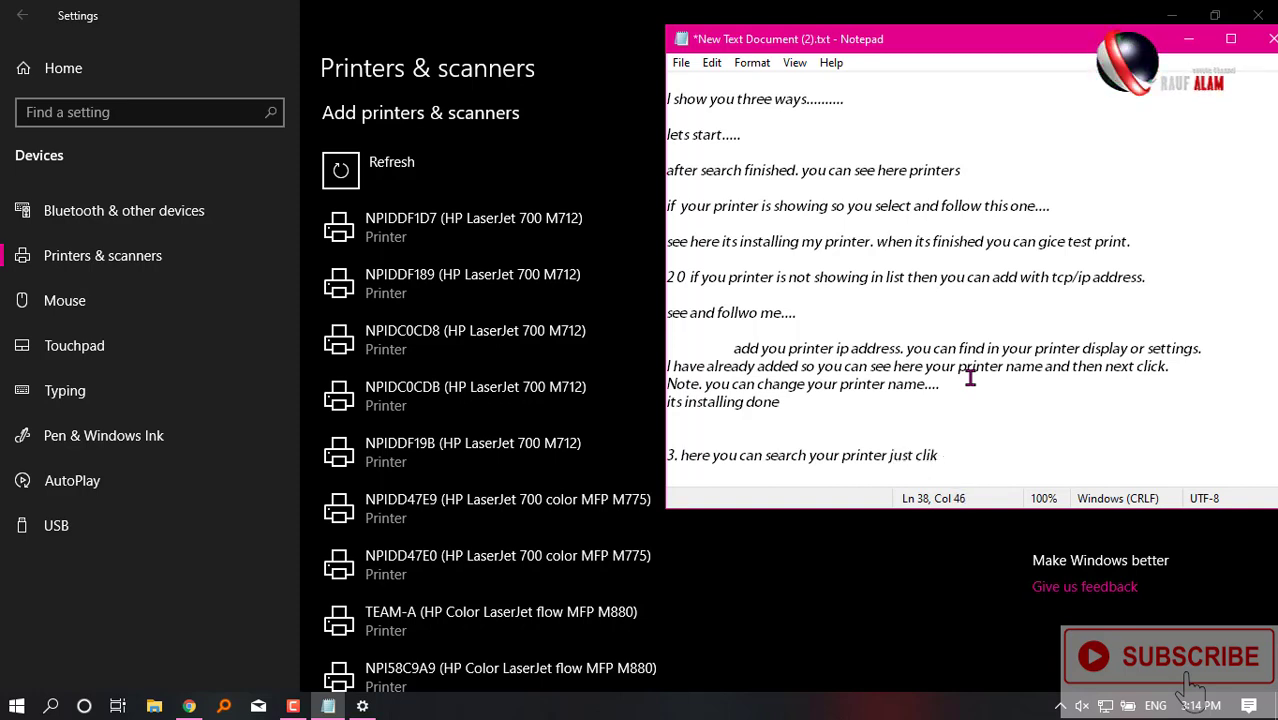
{"action": "key", "text": "BackSpace"}
{"action": "key", "text": "BackSpace"}
{"action": "key", "text": "BackSpace"}
{"action": "key", "text": "BackSpace"}
{"action": "key", "text": "BackSpace"}
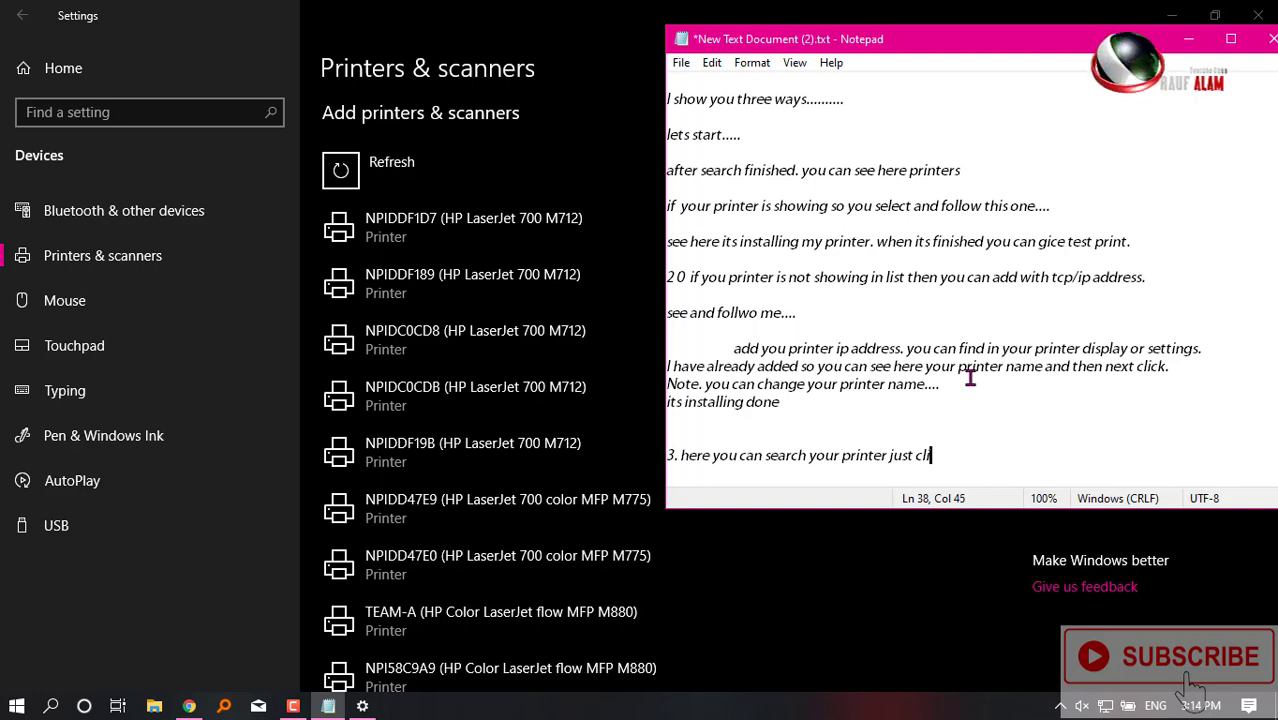
{"action": "type", "text": "click "}
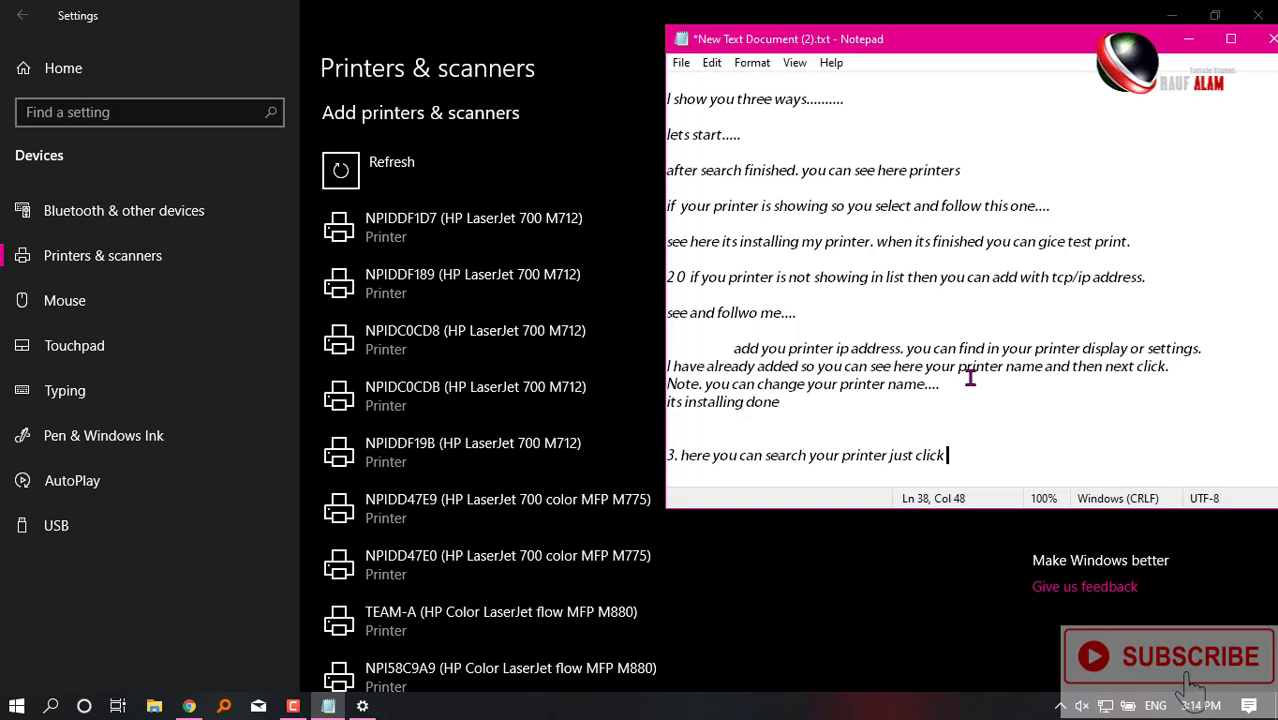
{"action": "type", "text": "o"}
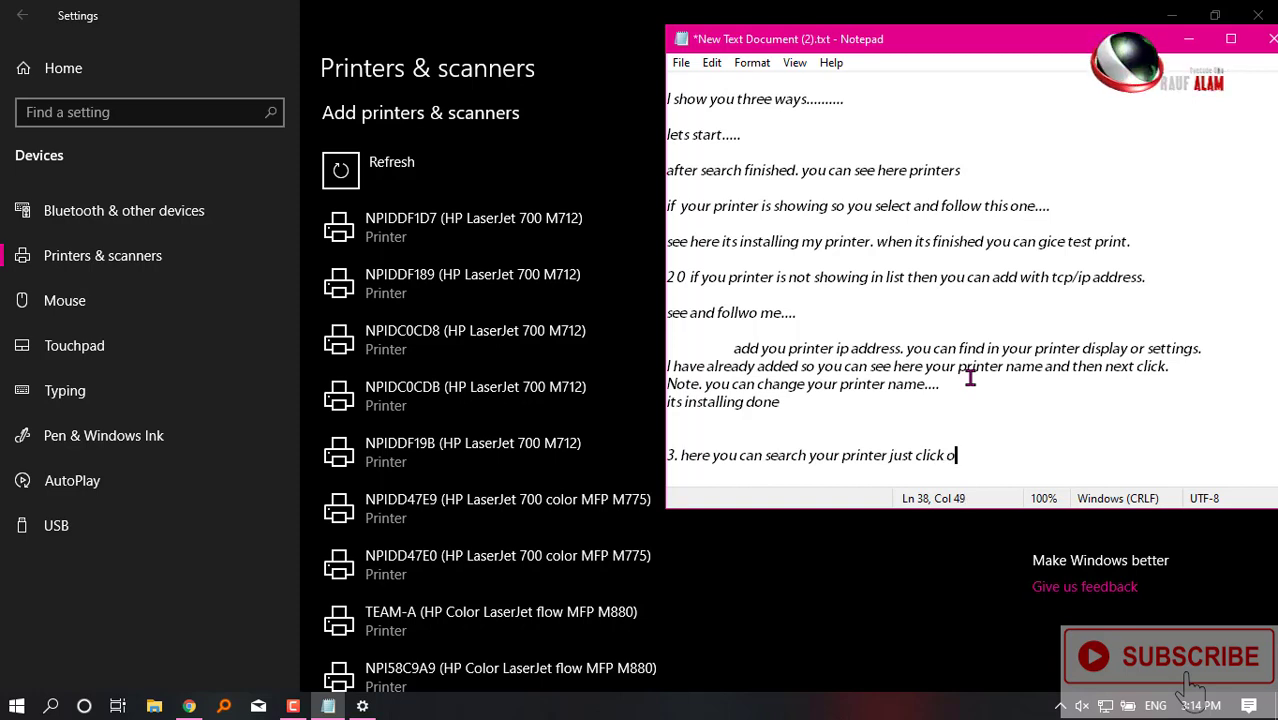
{"action": "type", "text": "nce and"}
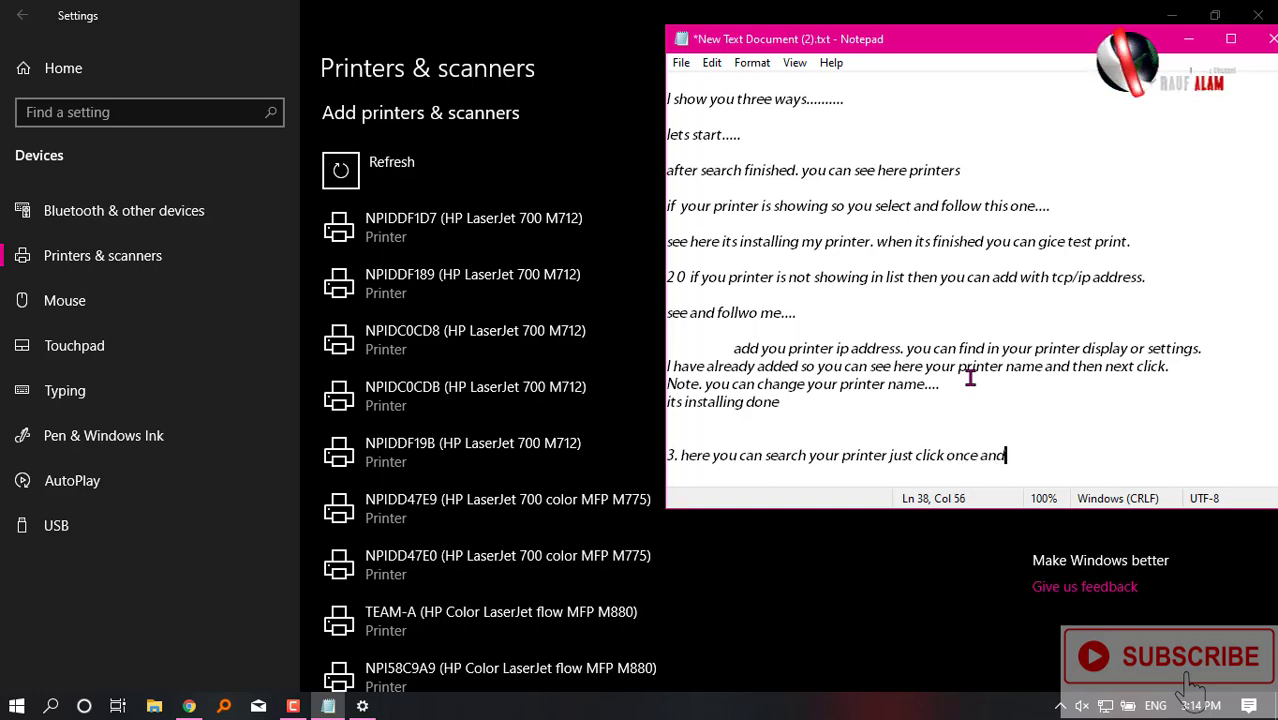
Complete the third note's sentence with "its automatically add by window 10"
{"action": "type", "text": " its "}
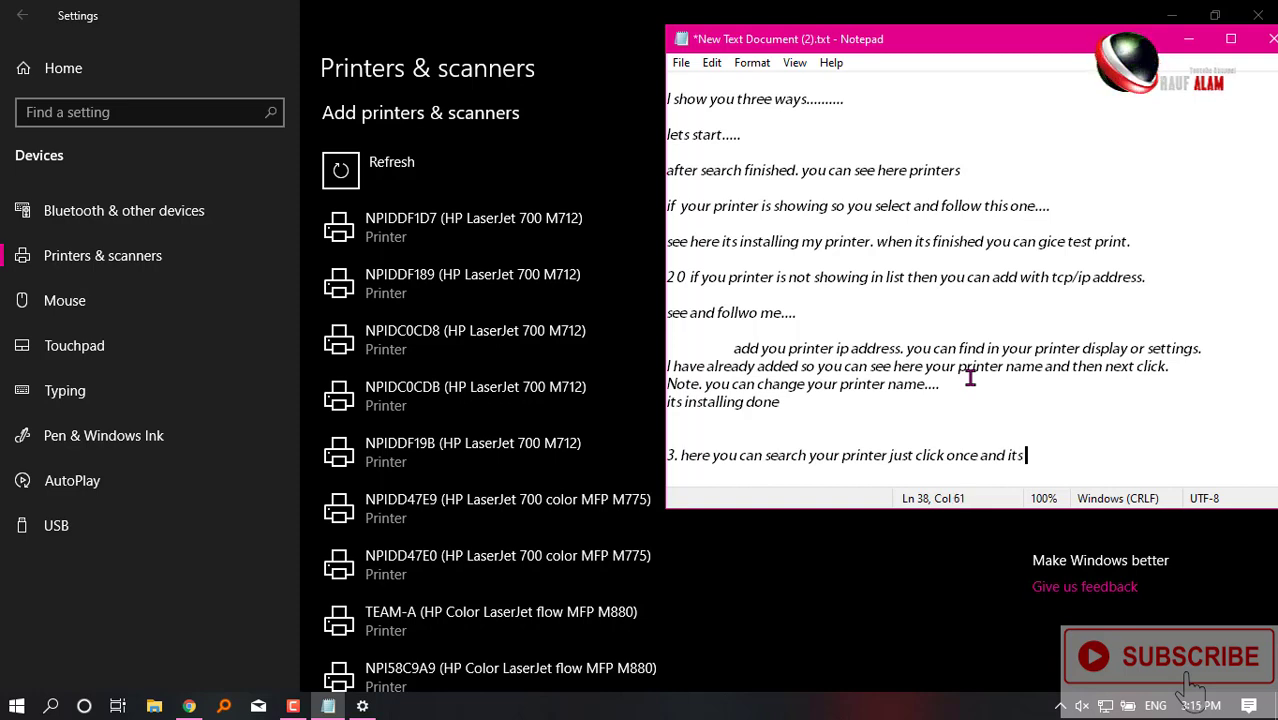
{"action": "type", "text": "automan"}
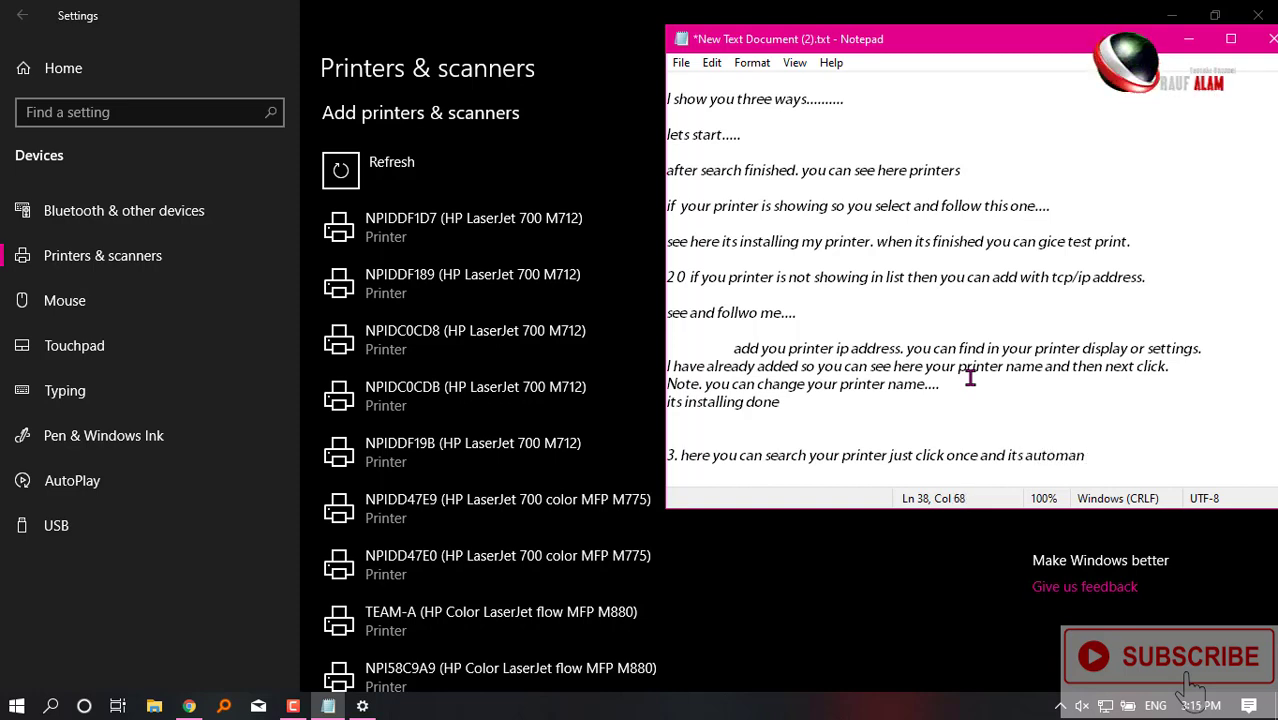
{"action": "key", "text": "BackSpace"}
{"action": "type", "text": "ticall"}
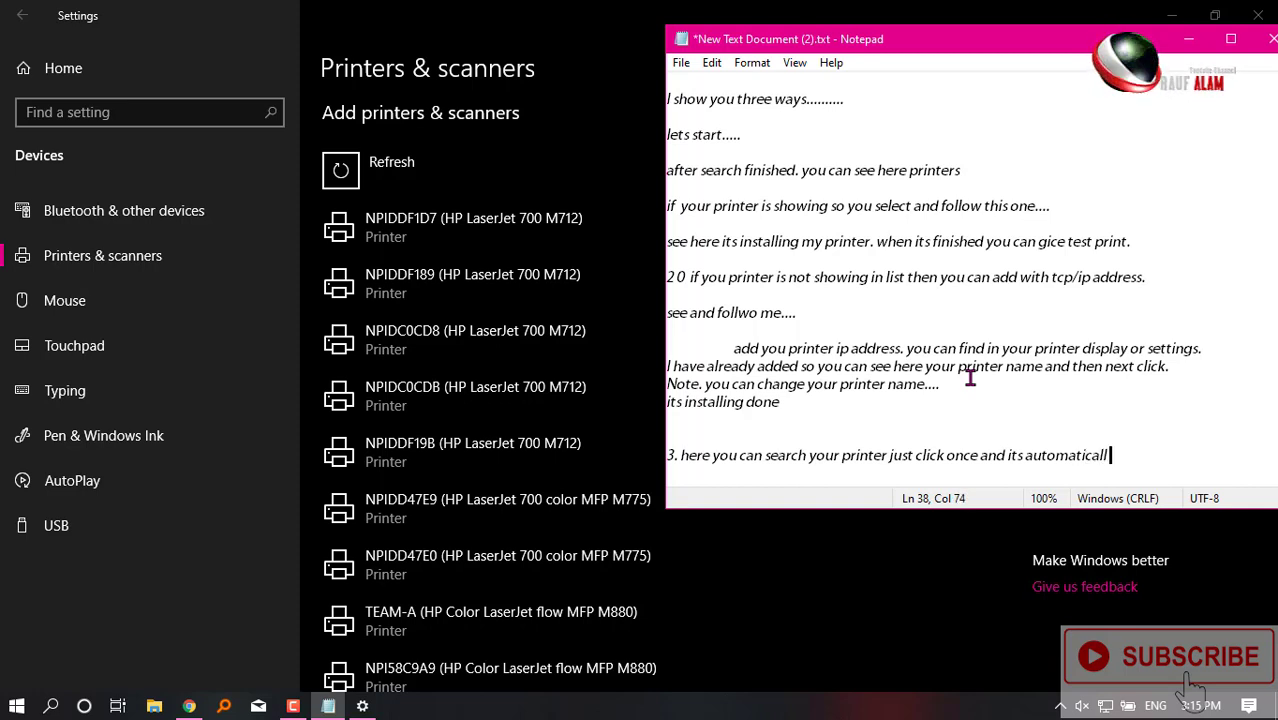
{"action": "type", "text": "y "}
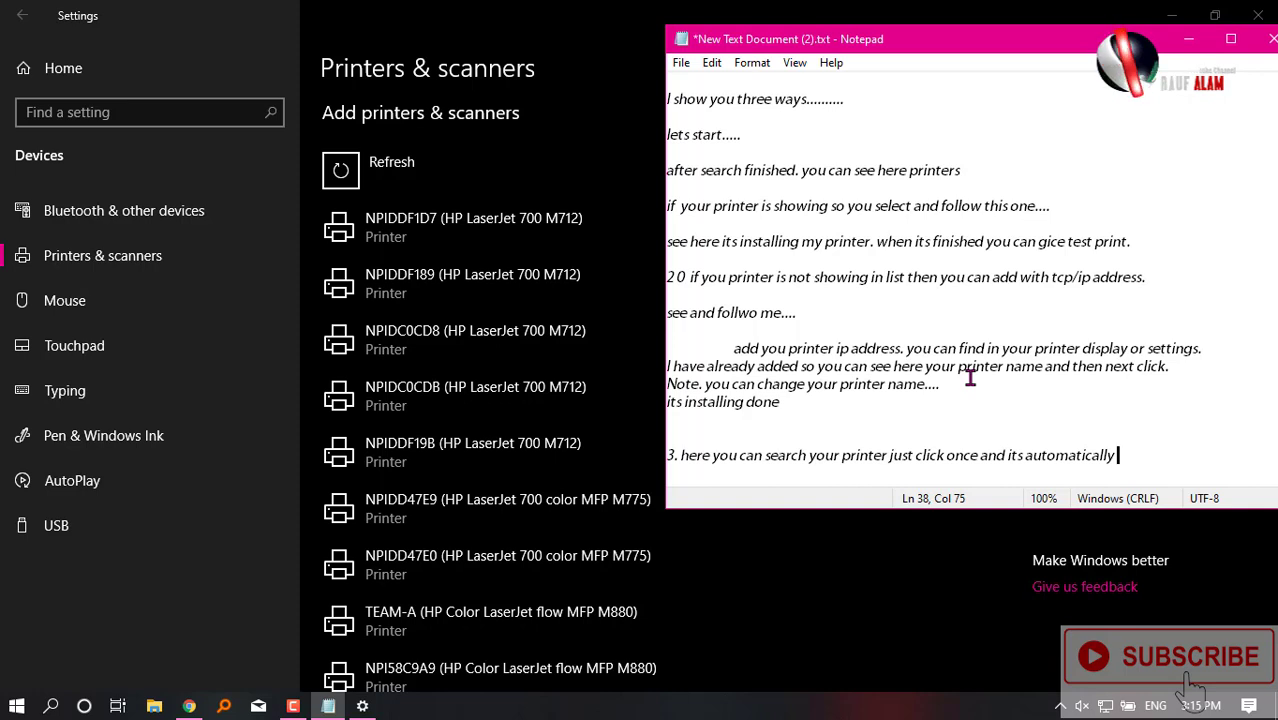
{"action": "type", "text": "add"}
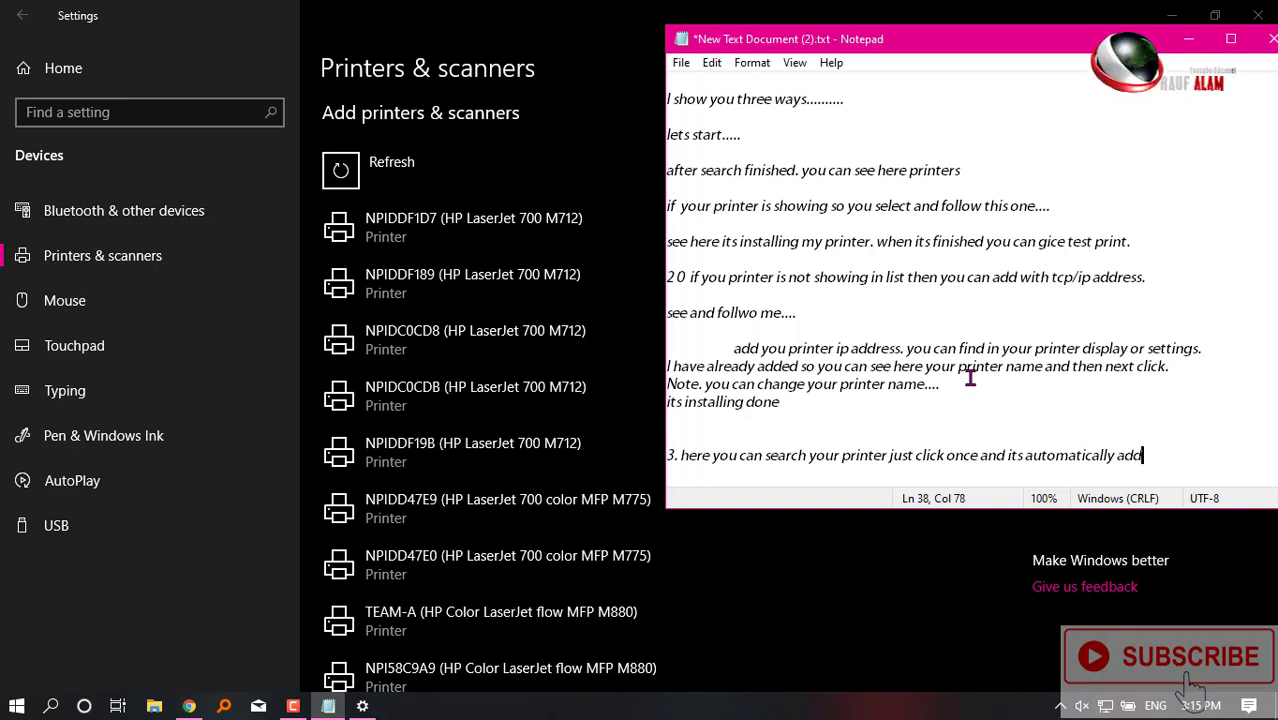
{"action": "type", "text": " by wi"}
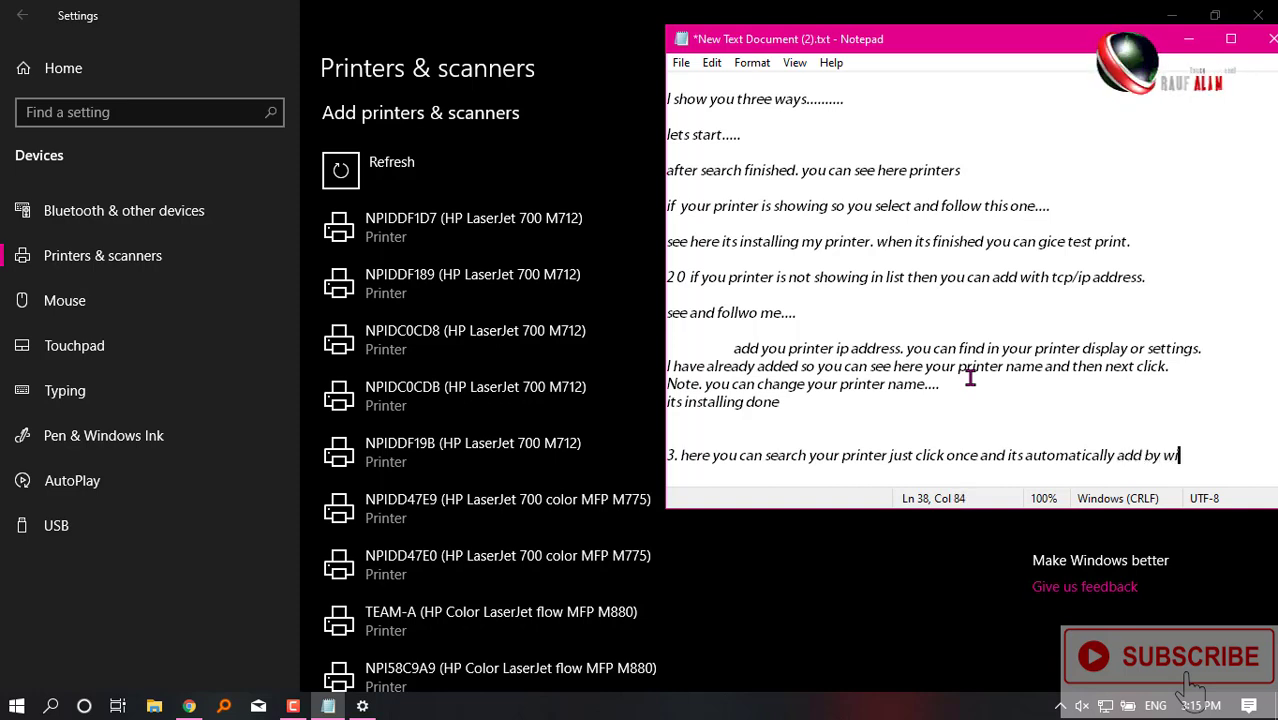
{"action": "type", "text": "ndow 10"}
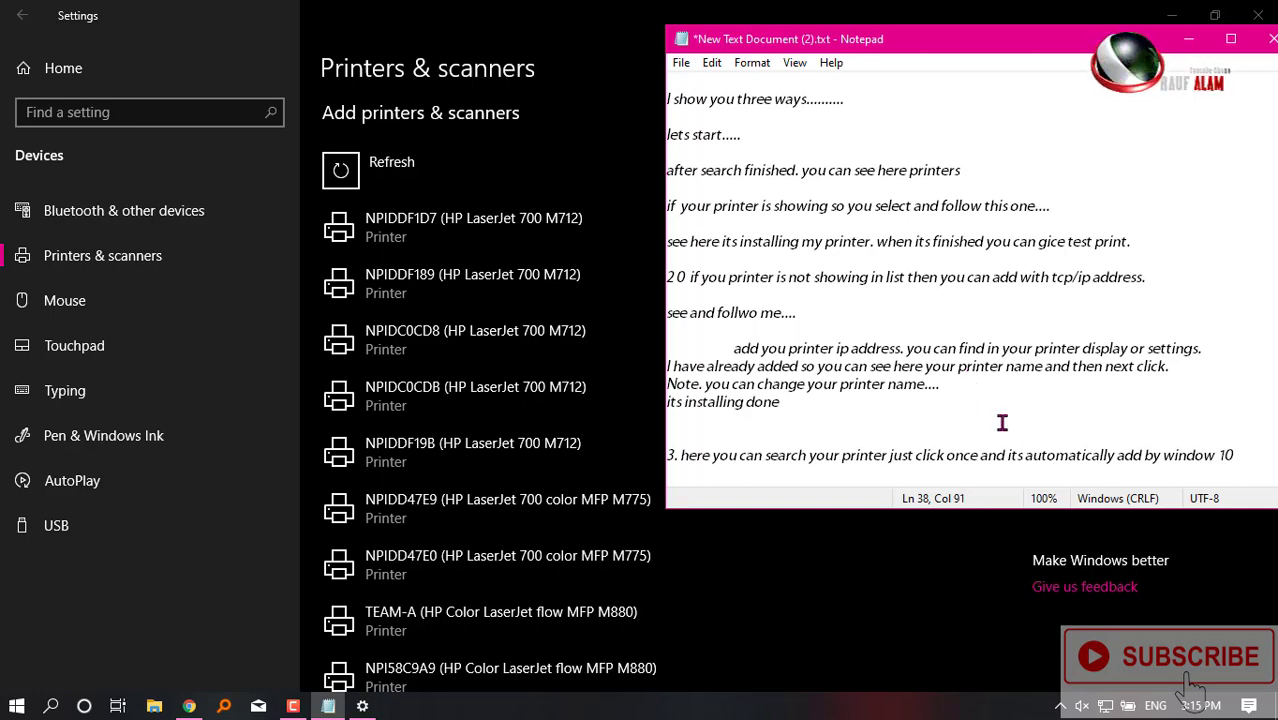
Insert the word "printer" between "add" and "by window 10", and place the cursor on the line below
{"action": "left_click", "coordinate": [1144, 455]}
{"action": "type", "text": "printer"}
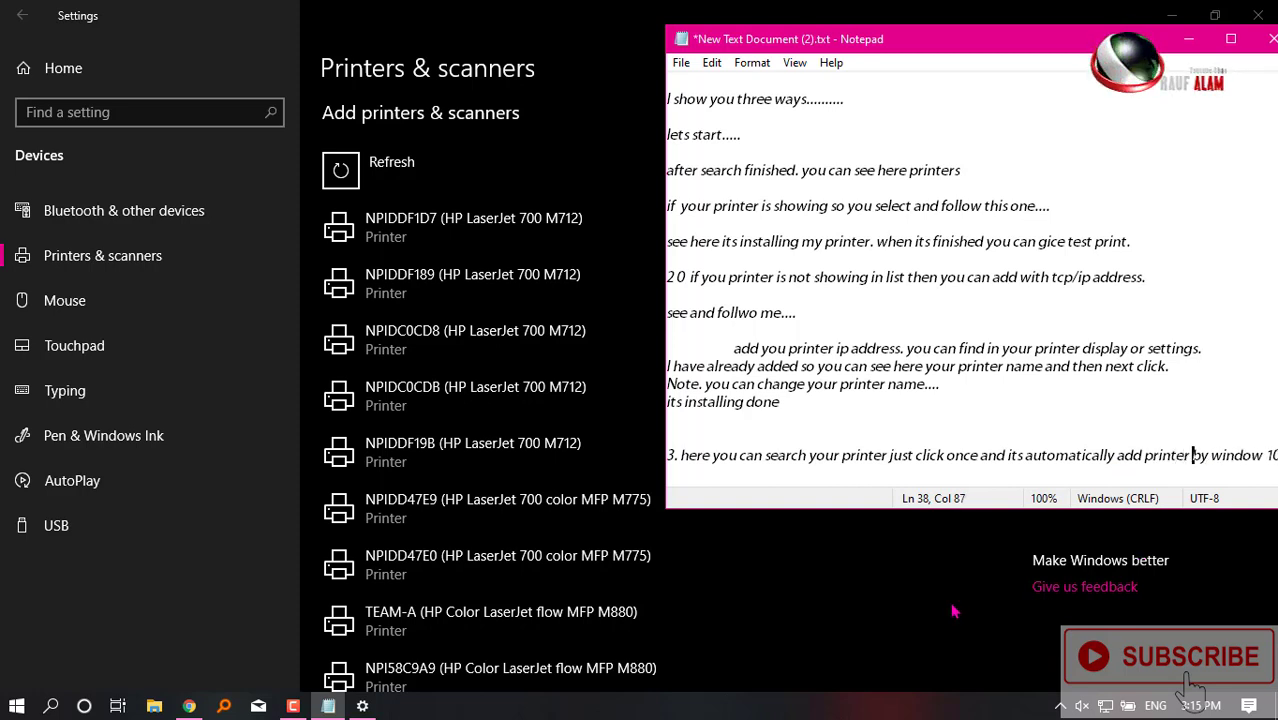
{"action": "key", "text": "Right"}
{"action": "key", "text": "Right"}
{"action": "key", "text": "Right"}
{"action": "key", "text": "Right"}
{"action": "key", "text": "Right"}
{"action": "key", "text": "Right"}
{"action": "key", "text": "Right"}
{"action": "key", "text": "Right"}
{"action": "key", "text": "Right"}
{"action": "key", "text": "Right"}
{"action": "key", "text": "Right"}
{"action": "key", "text": "Right"}
{"action": "key", "text": "Right"}
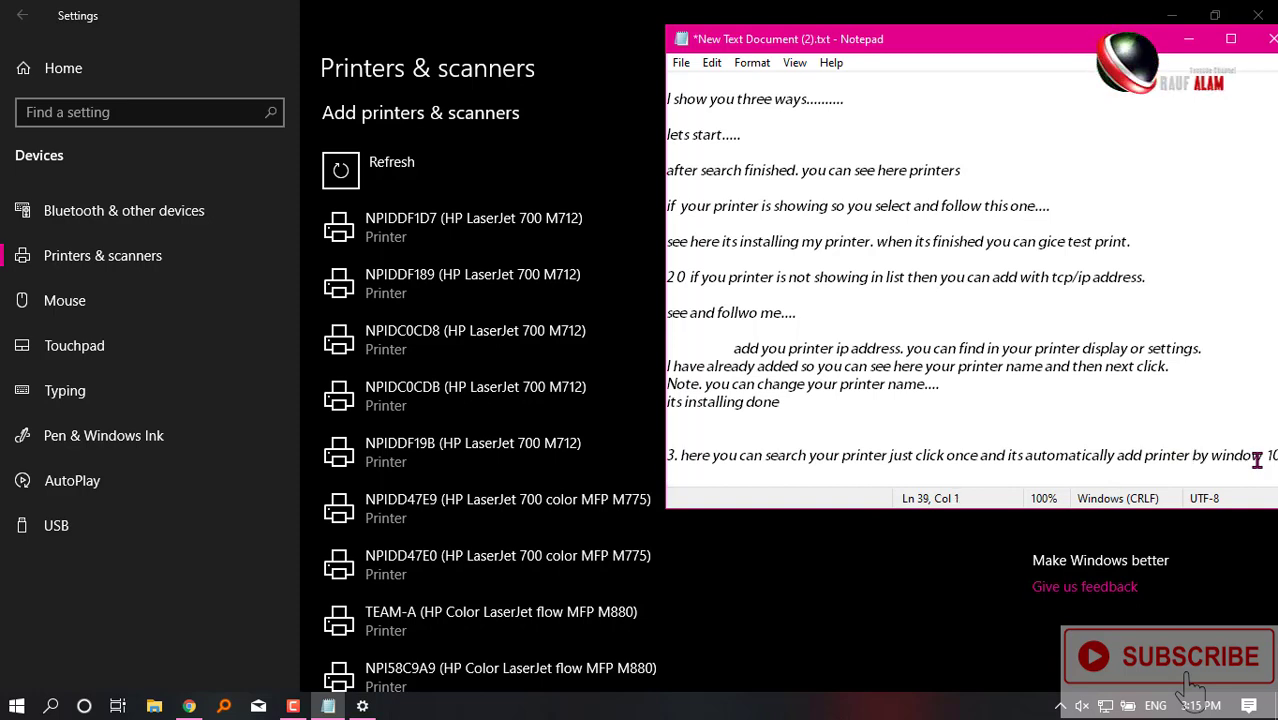
Leave blank lines below the third note and begin a new line with "if you not found"
{"action": "key", "text": "Return"}
{"action": "key", "text": "Return"}
{"action": "type", "text": "if you not"}
{"action": "type", "text": " foubnd"}
{"action": "key", "text": "BackSpace"}
{"action": "key", "text": "BackSpace"}
{"action": "key", "text": "BackSpace"}
{"action": "key", "text": "BackSpace"}
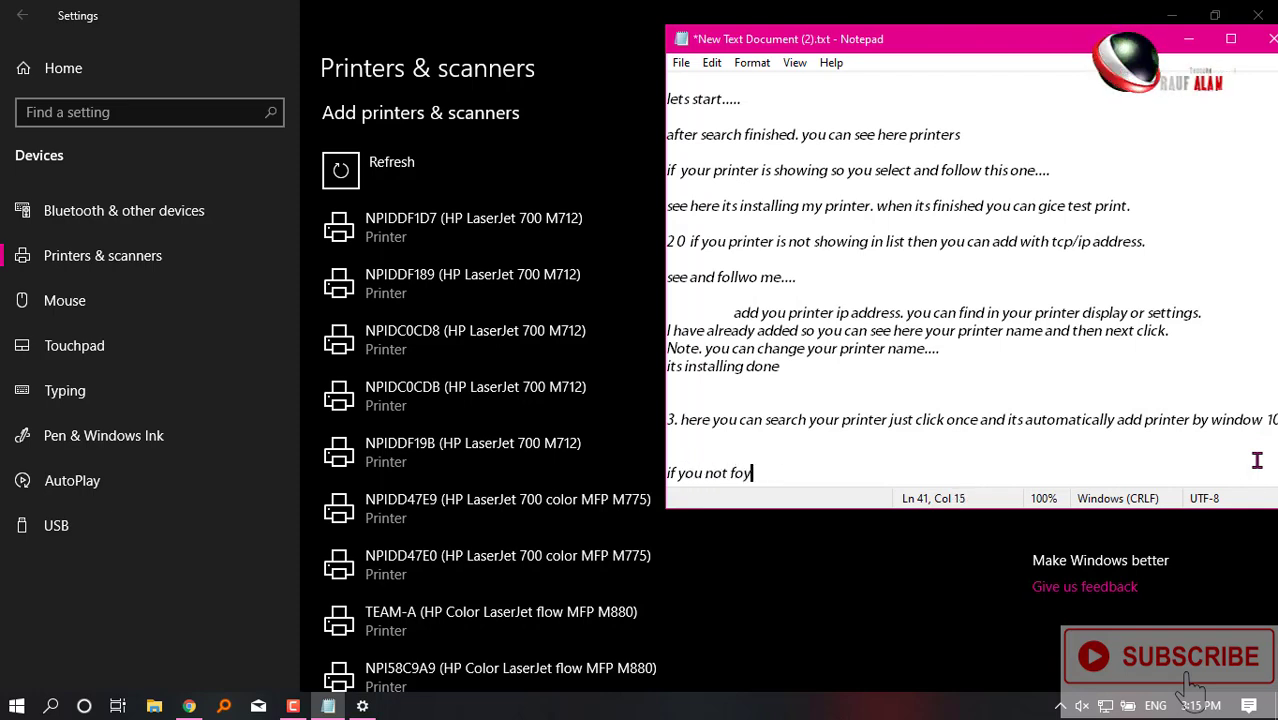
{"action": "type", "text": "und "}
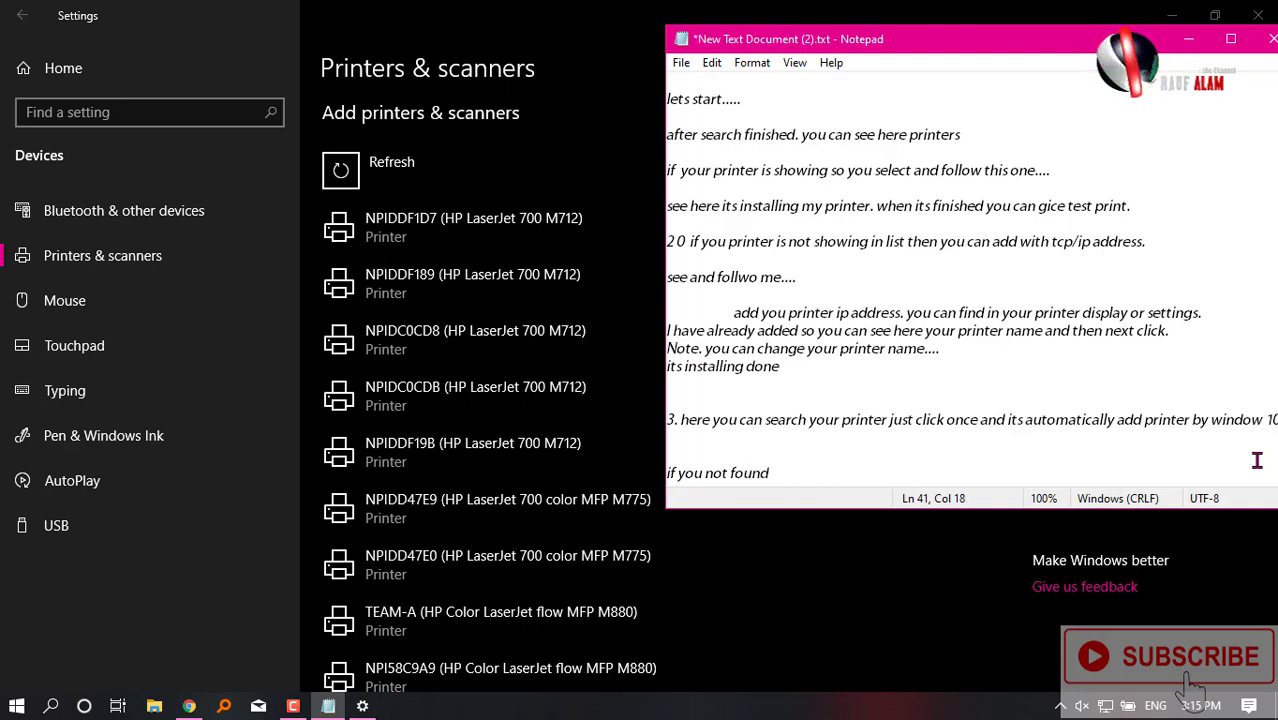
Finish the line with "your printer name here then follw step two.." and start a new line below it
{"action": "type", "text": "you"}
{"action": "type", "text": "r printe"}
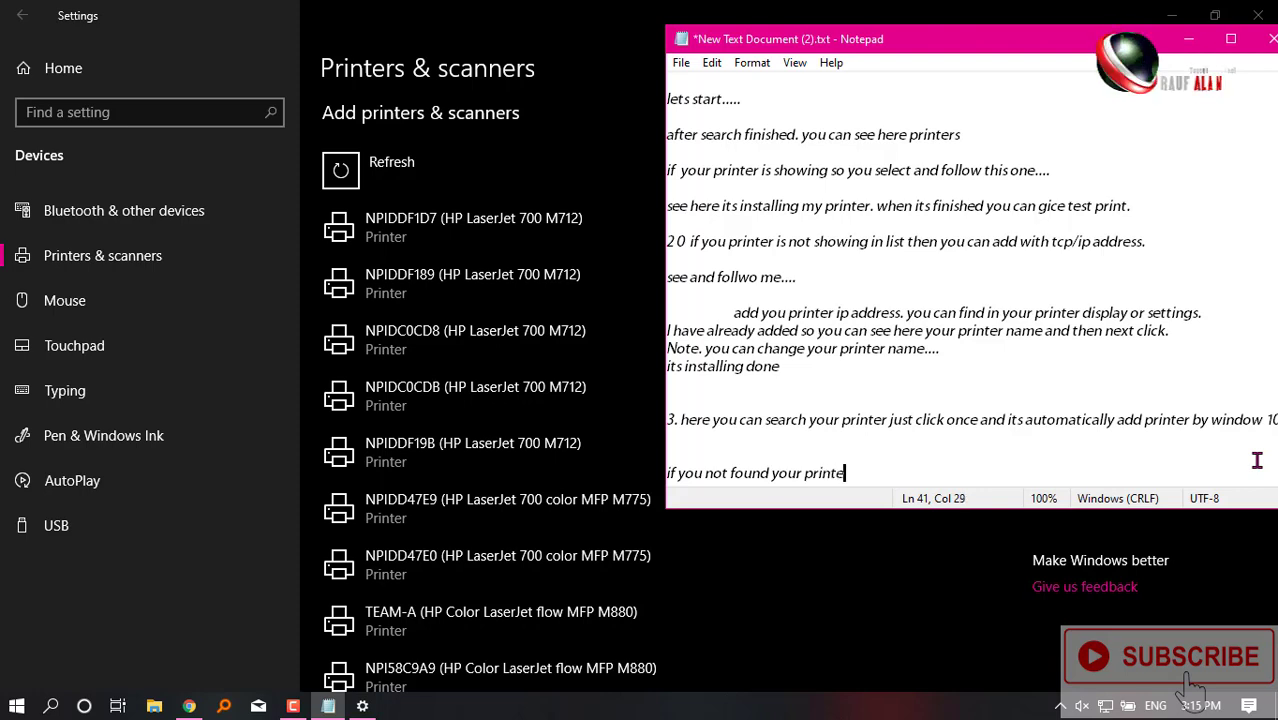
{"action": "type", "text": "r name her"}
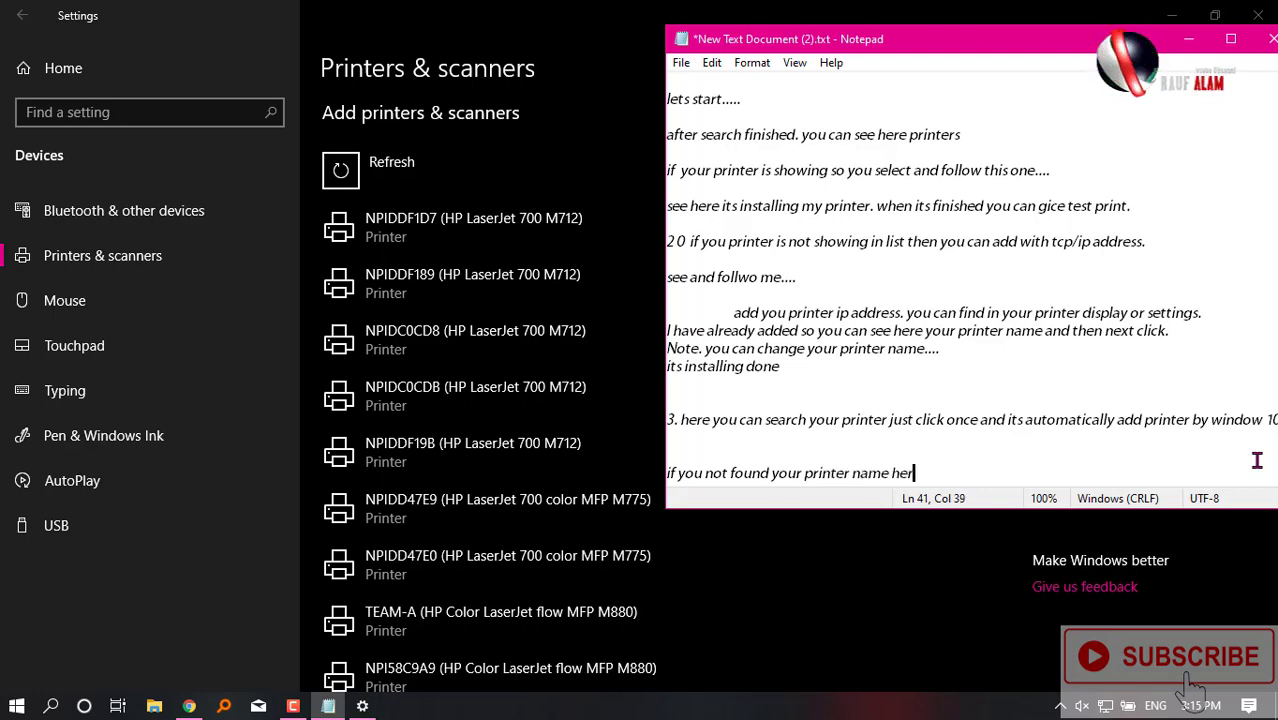
{"action": "type", "text": "e then follw step to"}
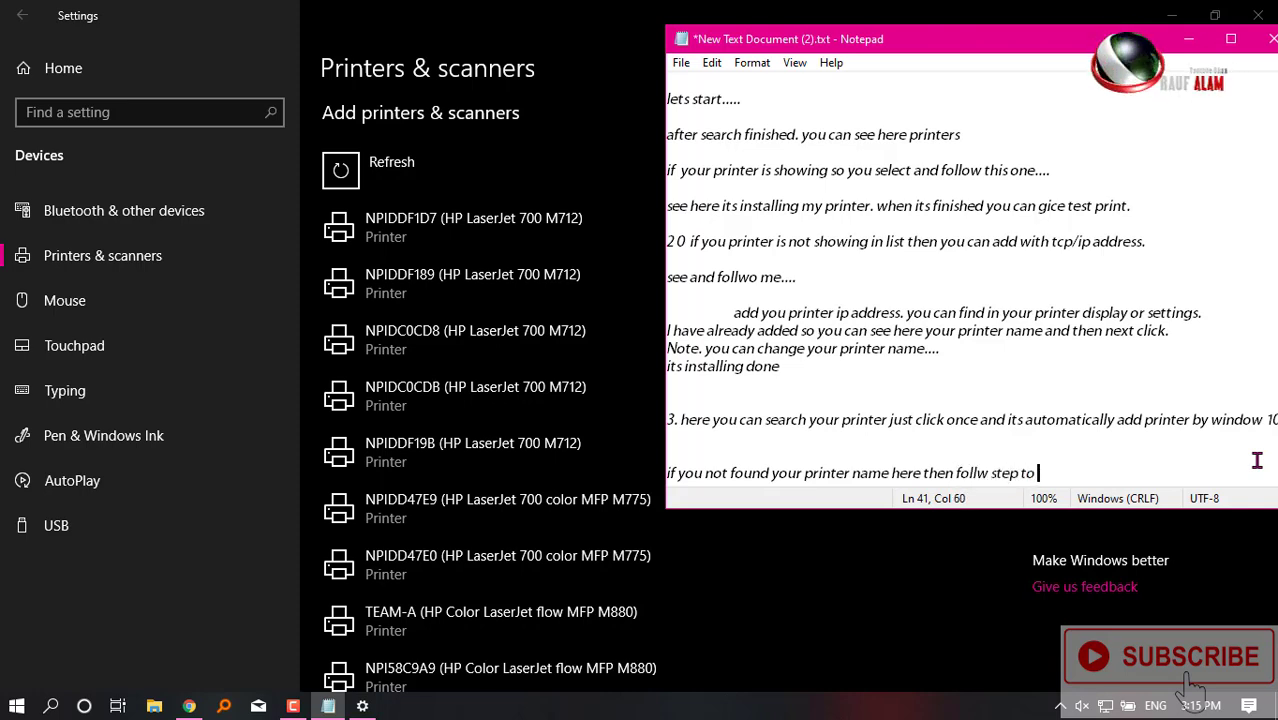
{"action": "key", "text": "BackSpace"}
{"action": "key", "text": "BackSpace"}
{"action": "key", "text": "BackSpace"}
{"action": "type", "text": "two.."}
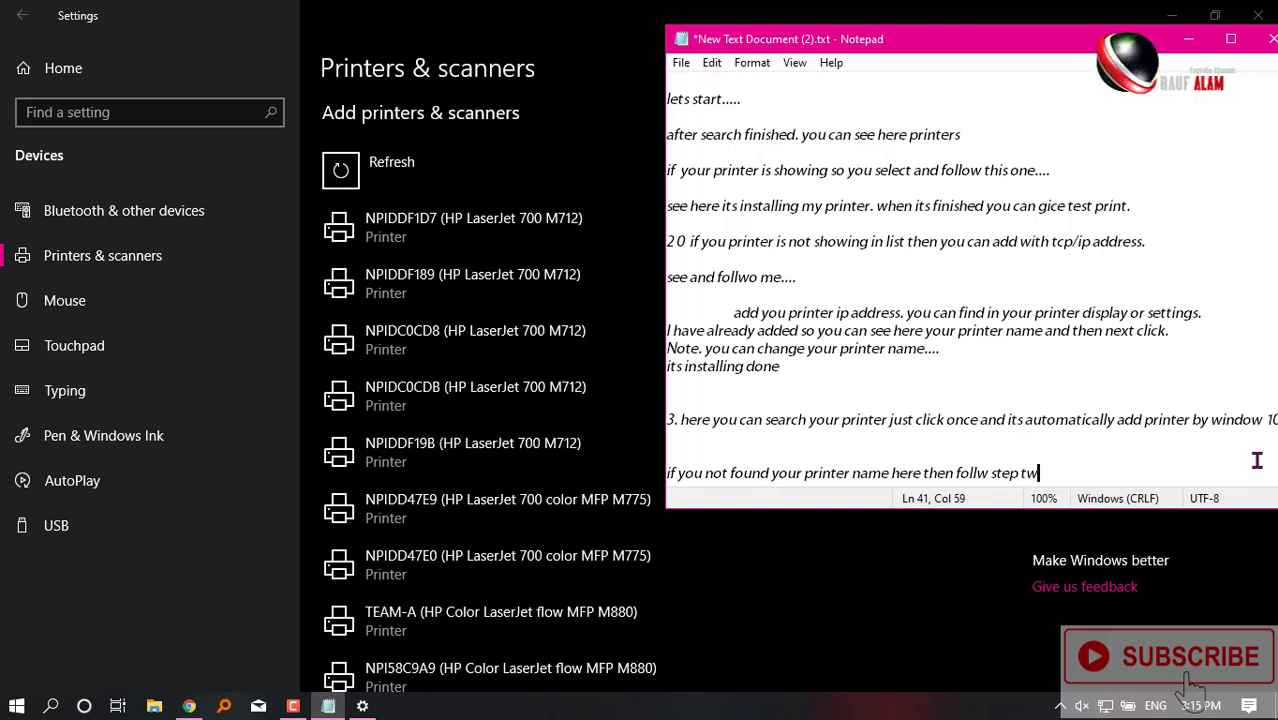
{"action": "key", "text": "Return"}
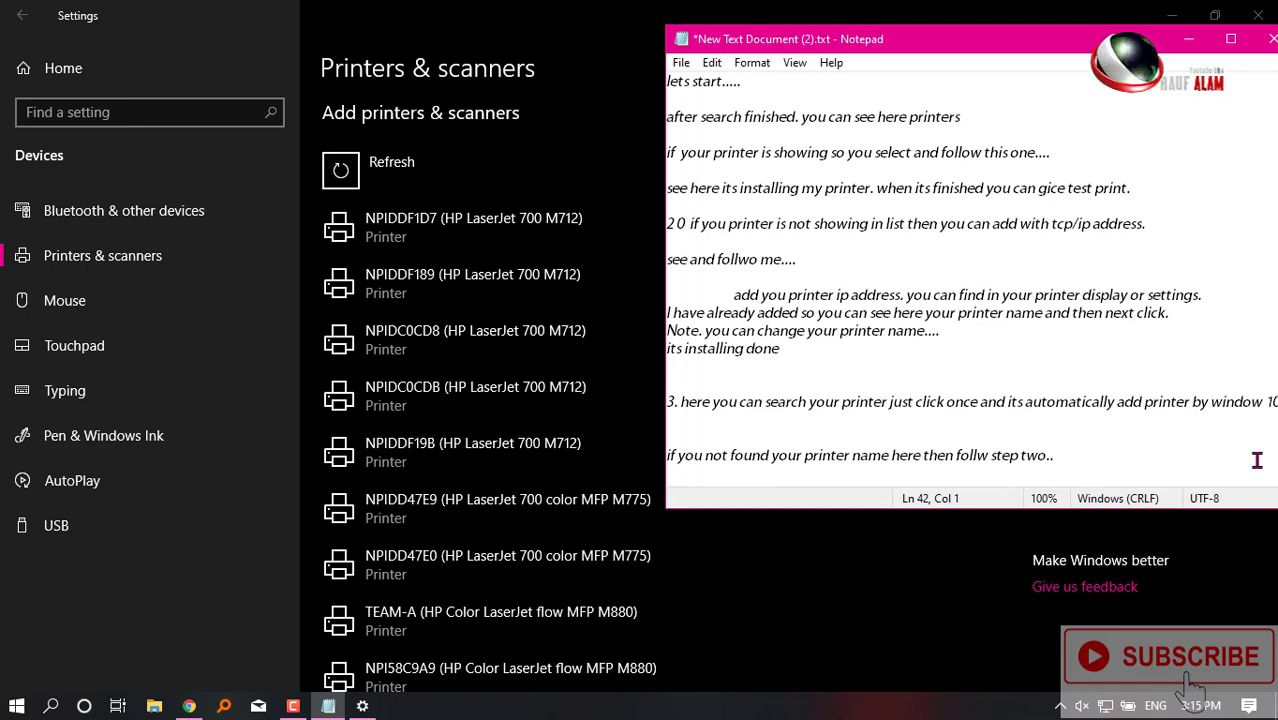
Minimize Notepad and add the TEAM-A (HP Color LaserJet flow MFP M880) printer from the list of found devices
{"action": "left_click", "coordinate": [1193, 43]}
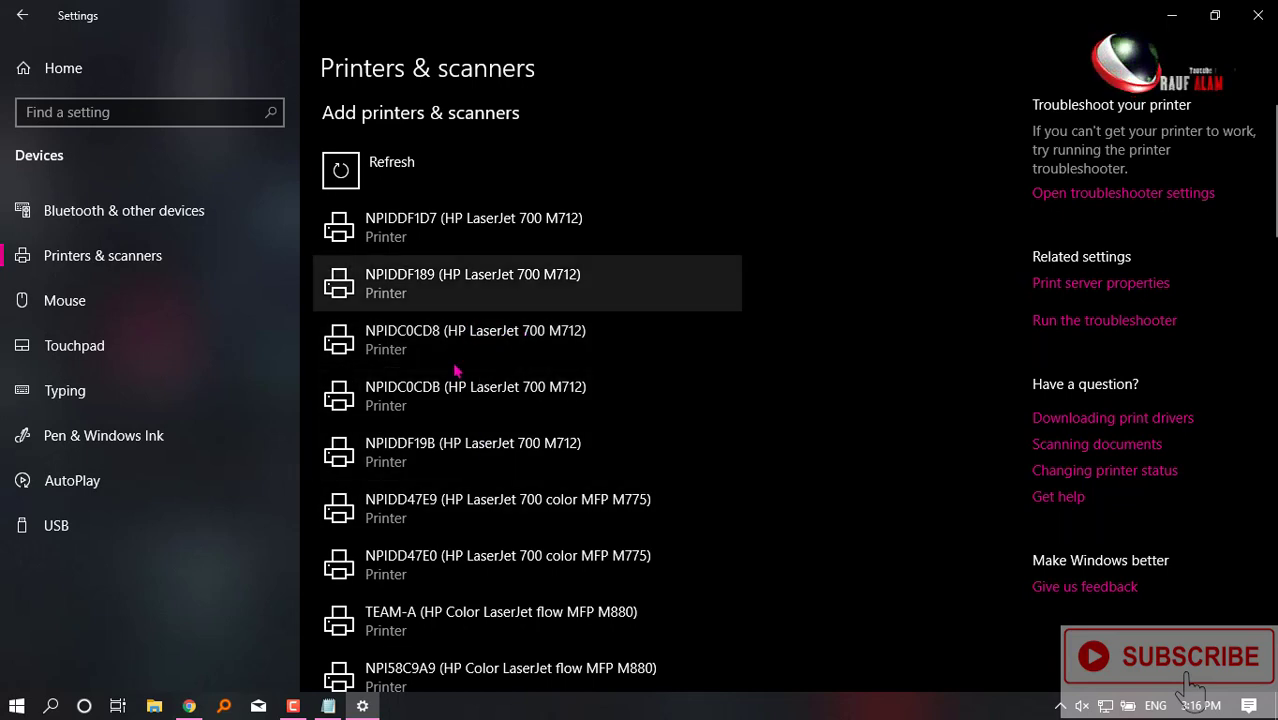
{"action": "scroll", "coordinate": [473, 530], "scroll_direction": "down", "scroll_amount": 2}
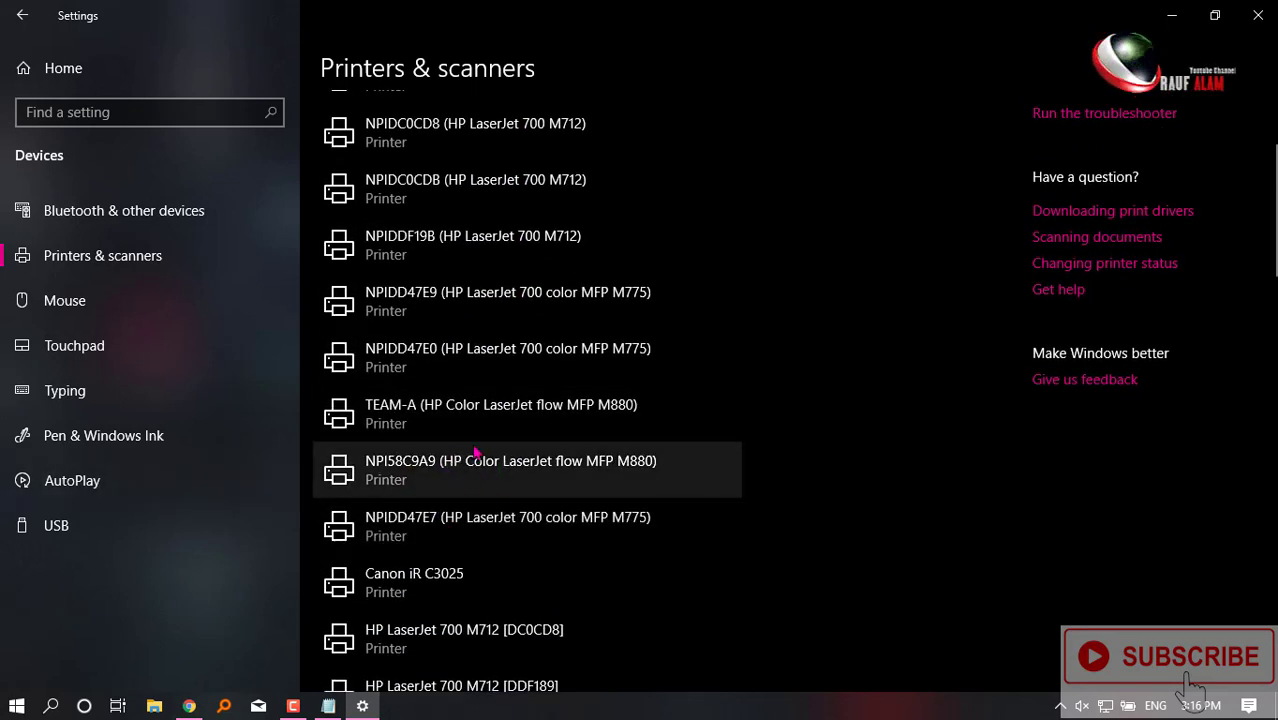
{"action": "left_click", "coordinate": [431, 426]}
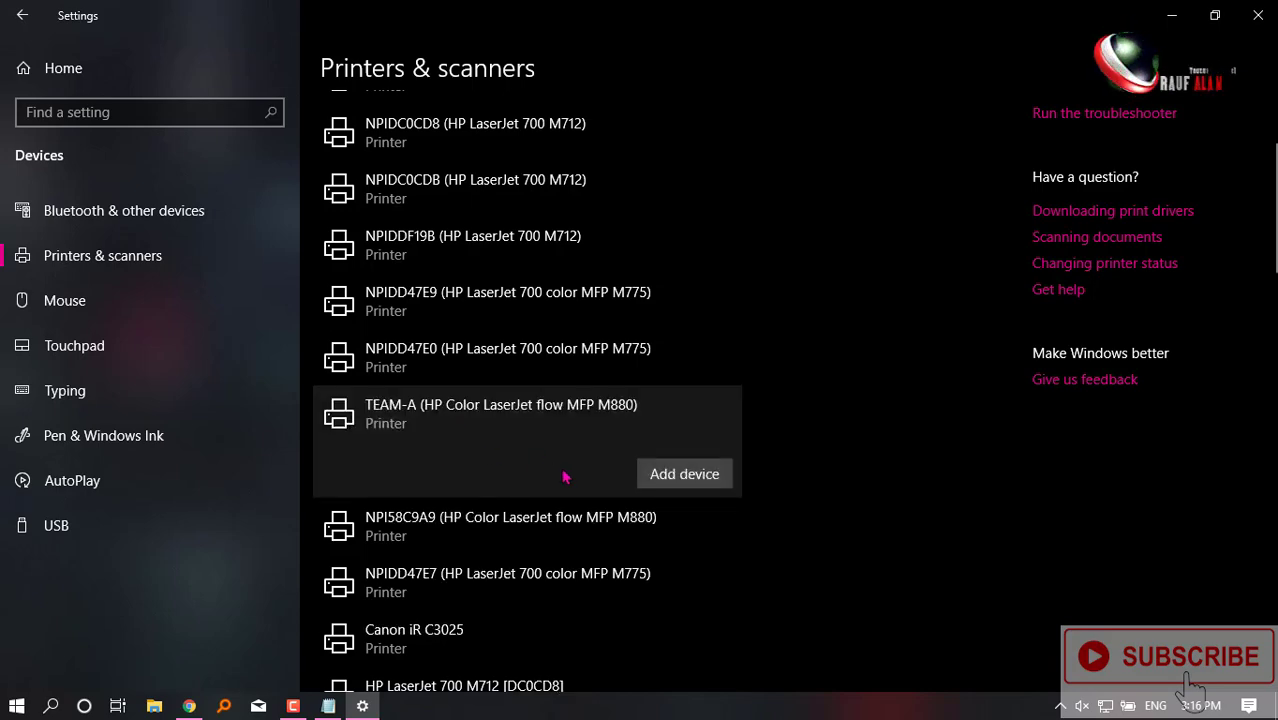
{"action": "left_click", "coordinate": [665, 476]}
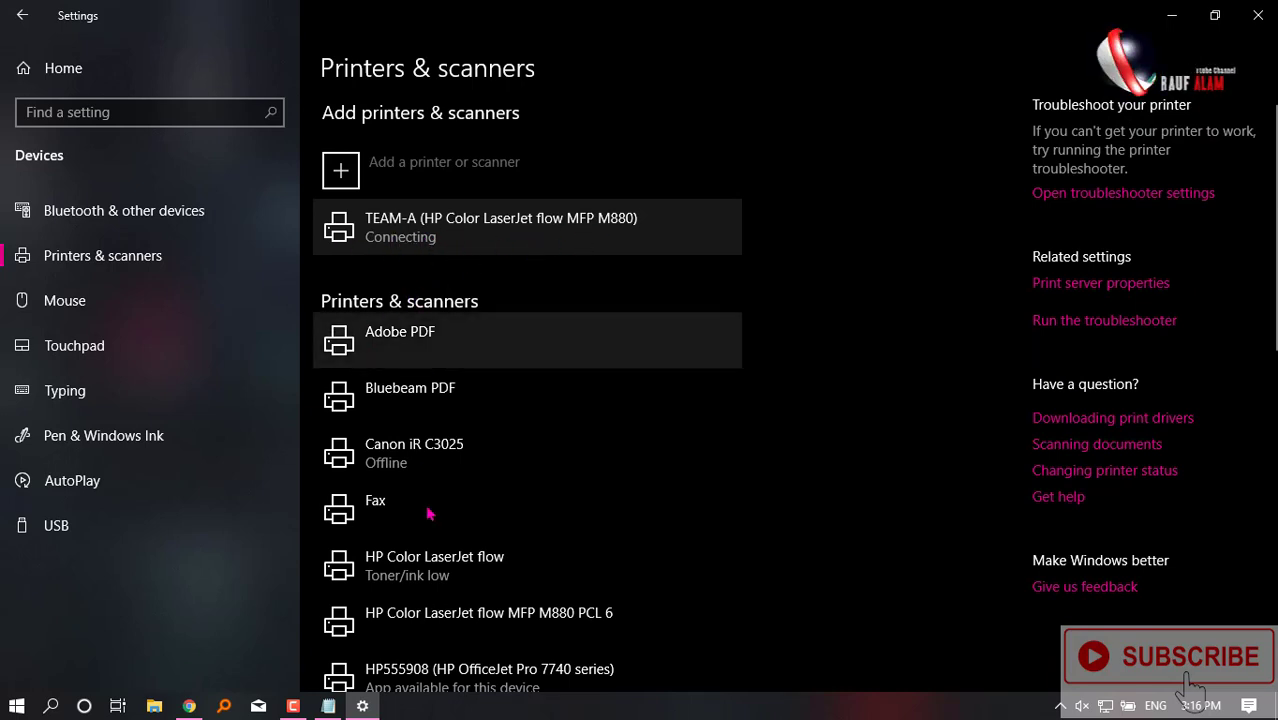
Bring Notepad back and begin the line below the "follw step two.." note with "after connect", correcting the misspelled word
{"action": "left_click", "coordinate": [334, 706]}
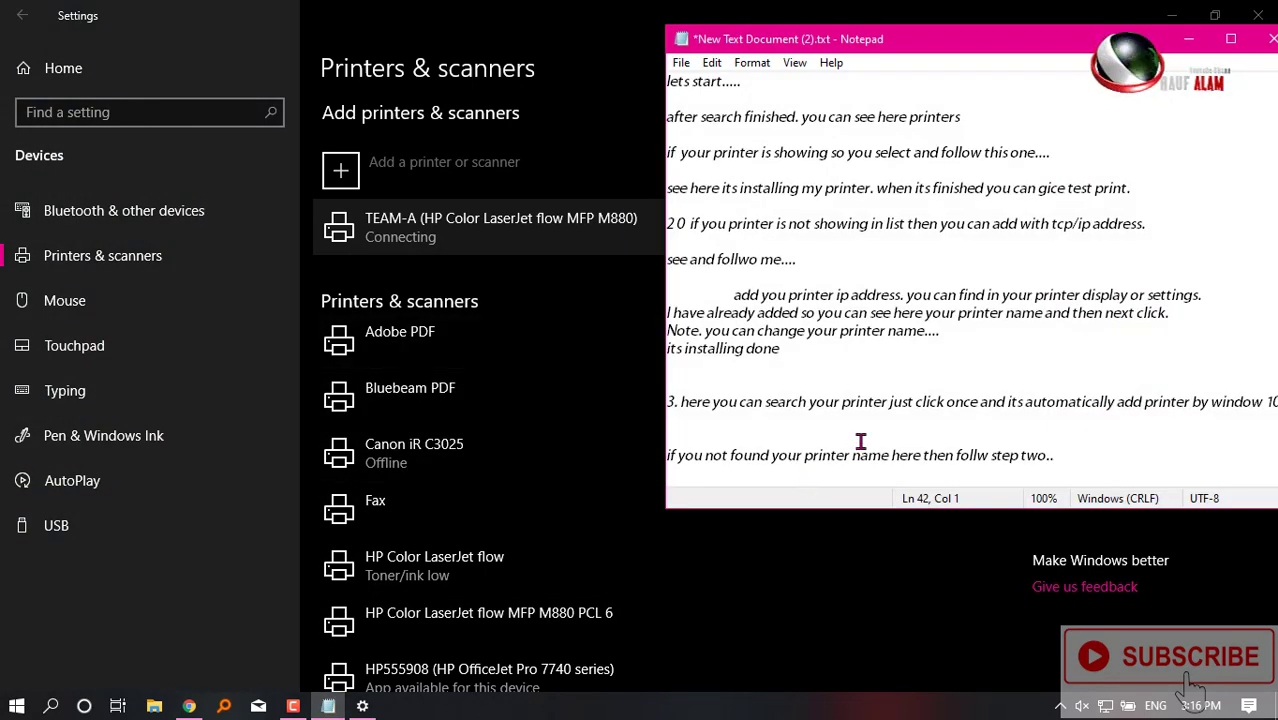
{"action": "type", "text": "after"}
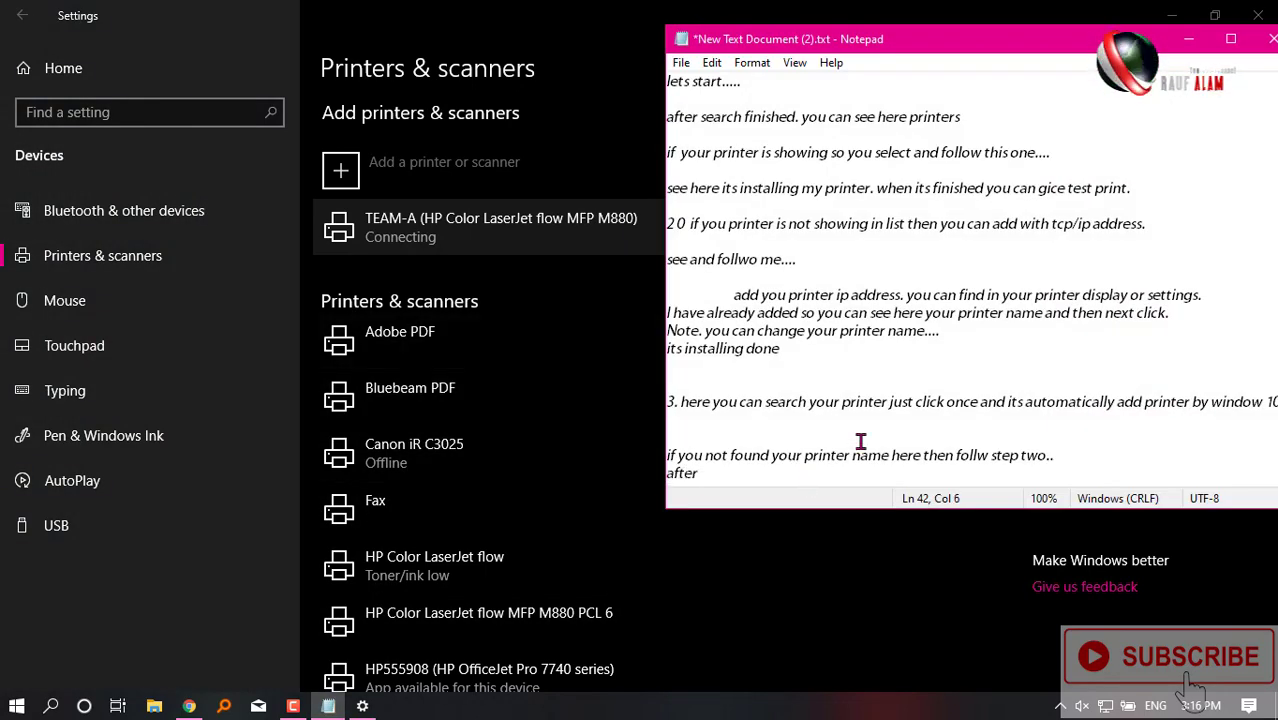
{"action": "type", "text": " co"}
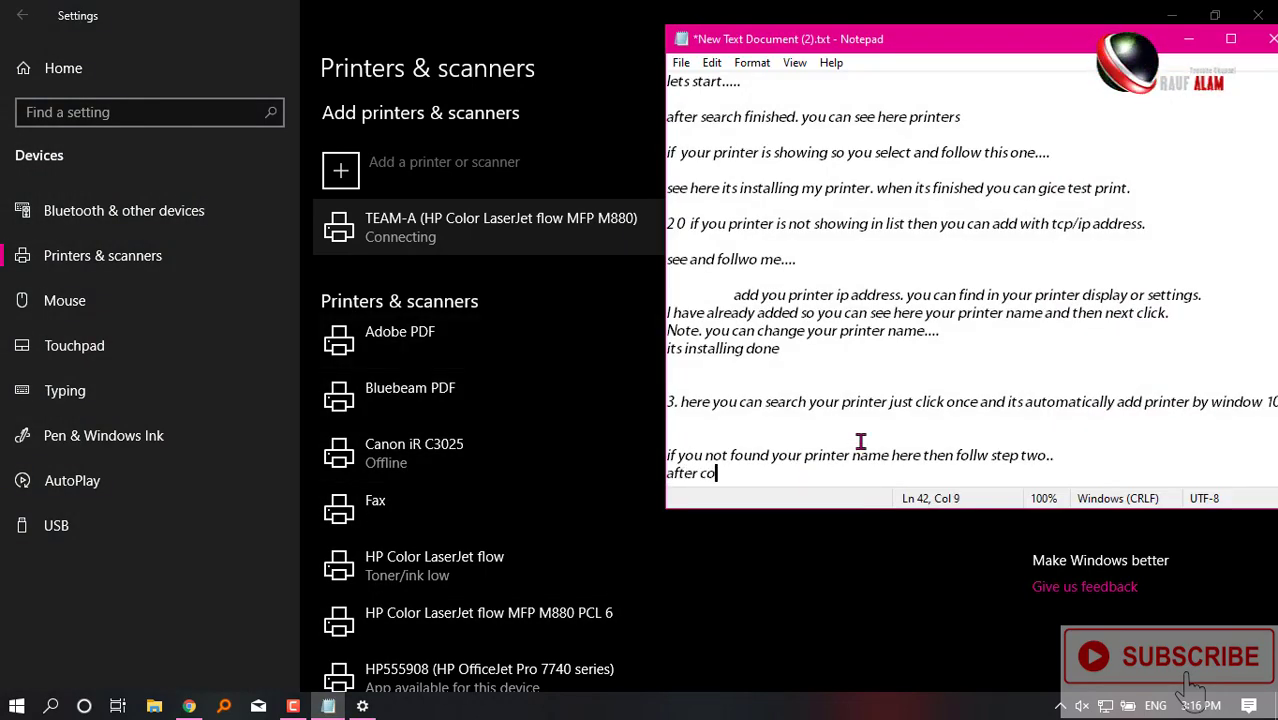
{"action": "type", "text": "nnecti"}
{"action": "key", "text": "alt+Tab"}
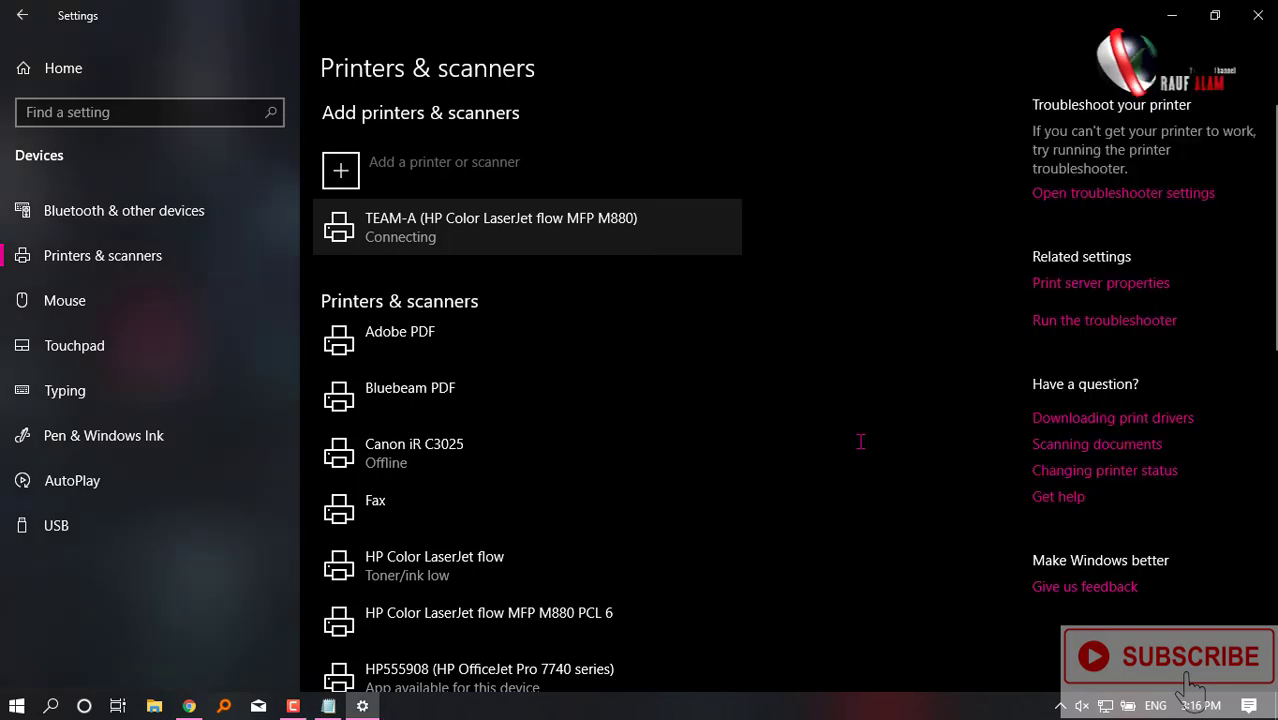
{"action": "left_click", "coordinate": [328, 706]}
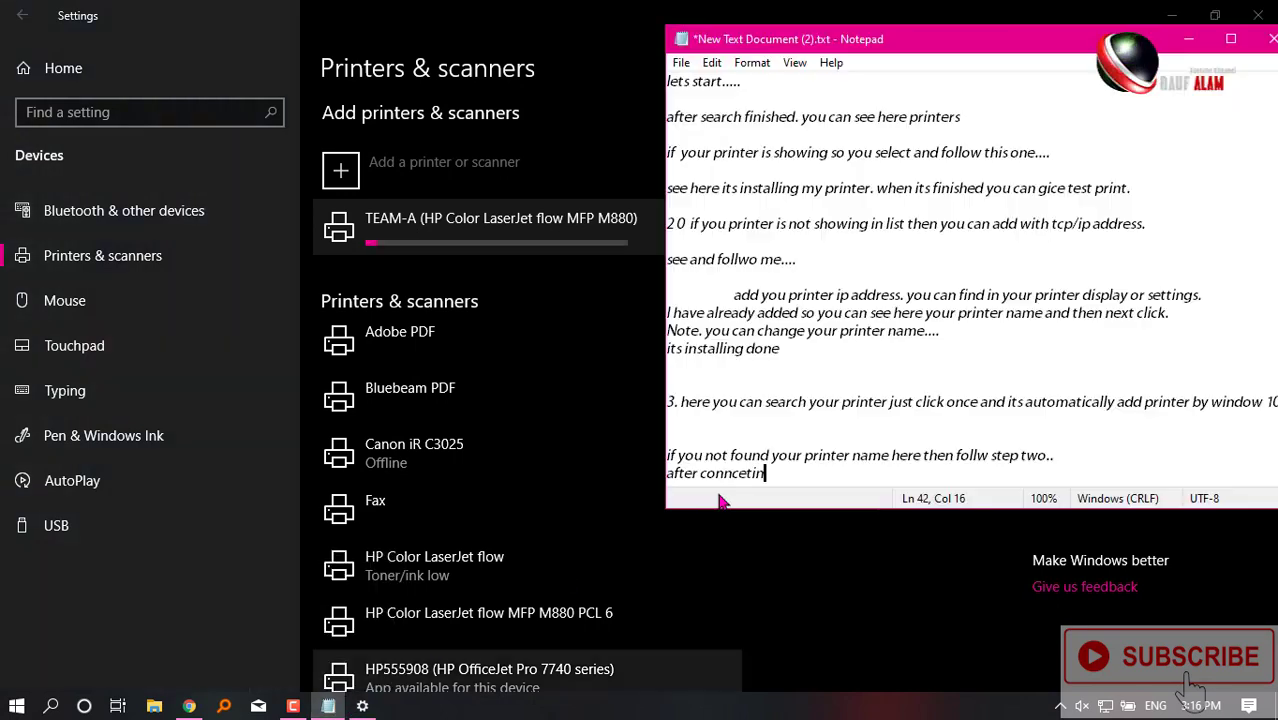
{"action": "key", "text": "BackSpace"}
{"action": "key", "text": "BackSpace"}
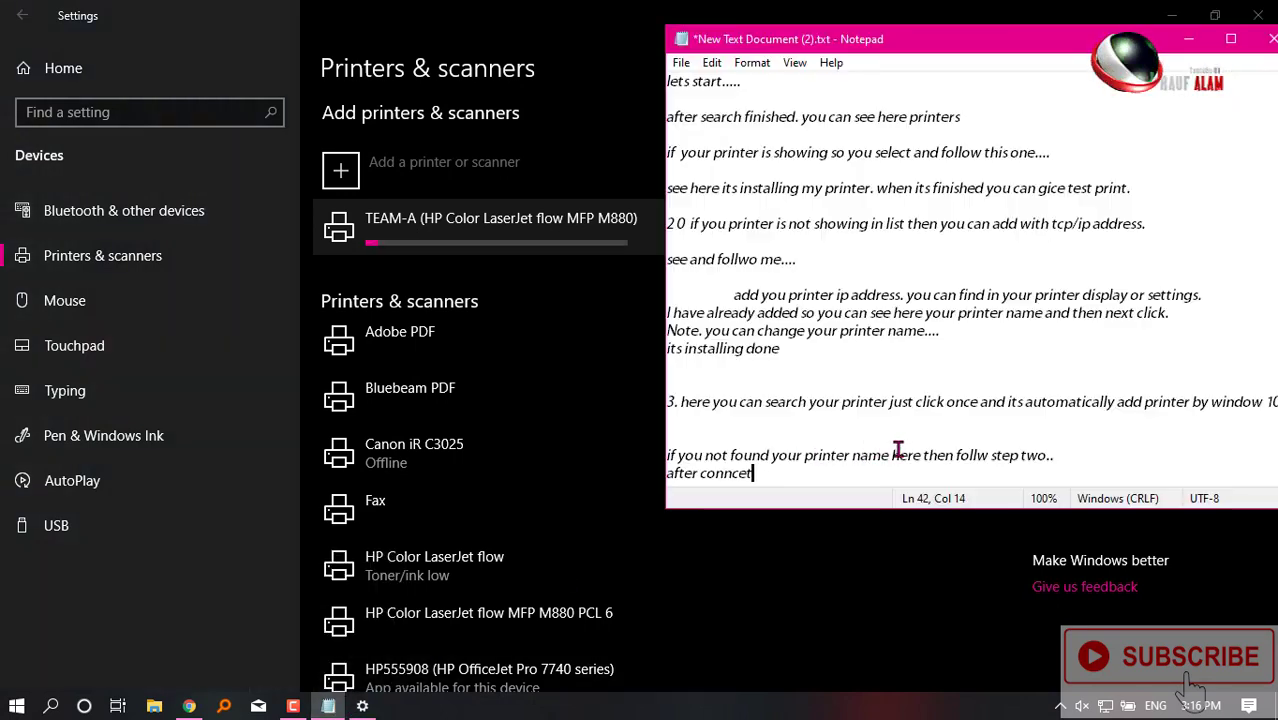
{"action": "key", "text": "BackSpace"}
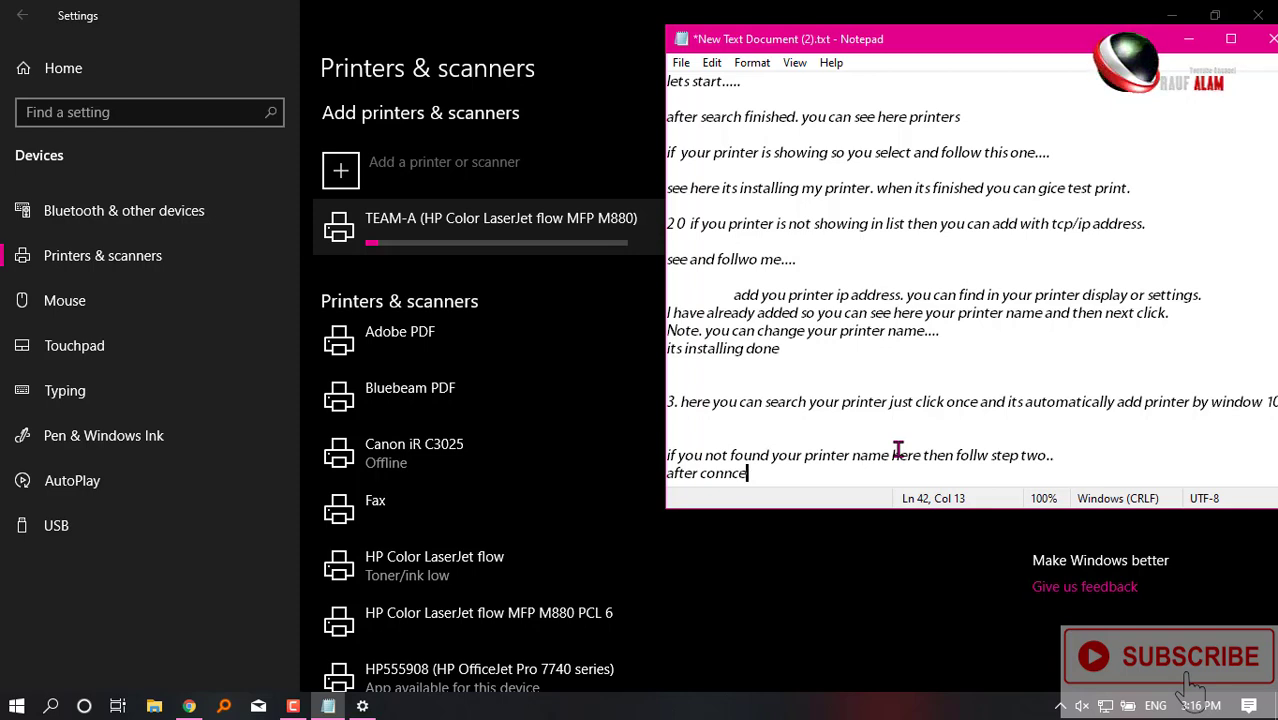
{"action": "key", "text": "BackSpace"}
{"action": "key", "text": "BackSpace"}
{"action": "key", "text": "BackSpace"}
{"action": "key", "text": "BackSpace"}
{"action": "type", "text": "onnect"}
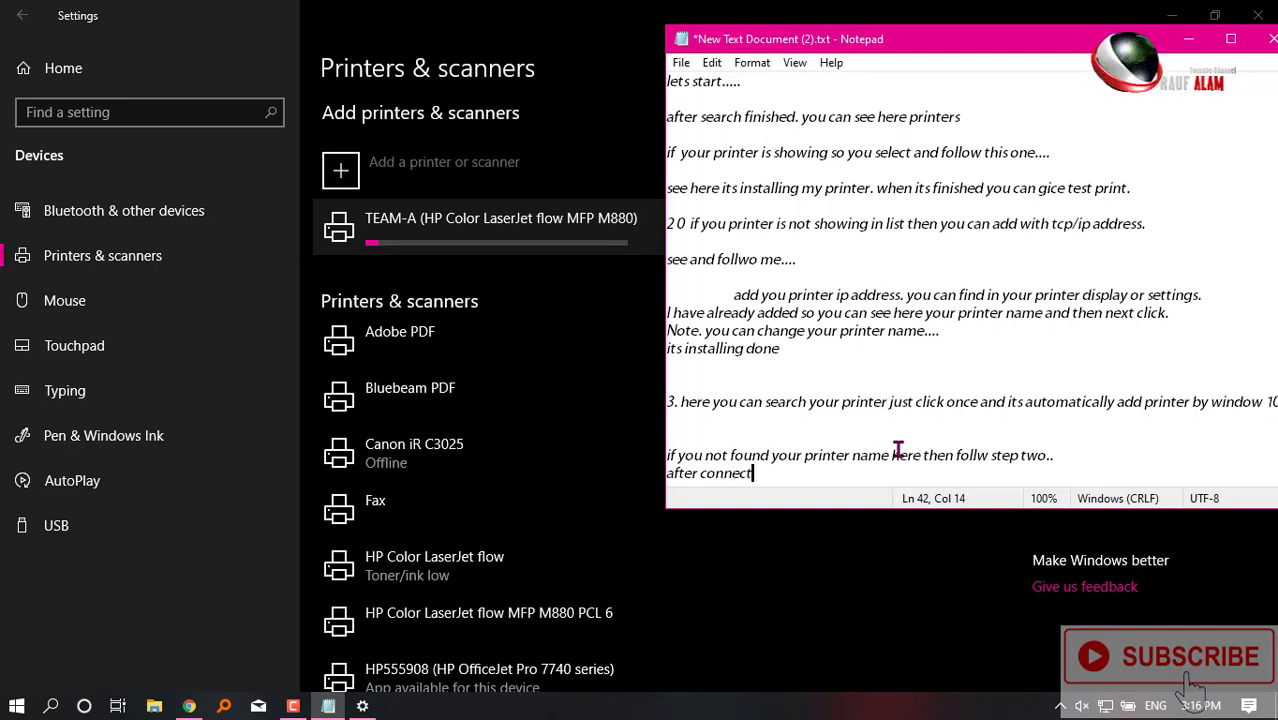
Complete the line so it reads "after connecting finidh its install automatically.."
{"action": "type", "text": "ing fi"}
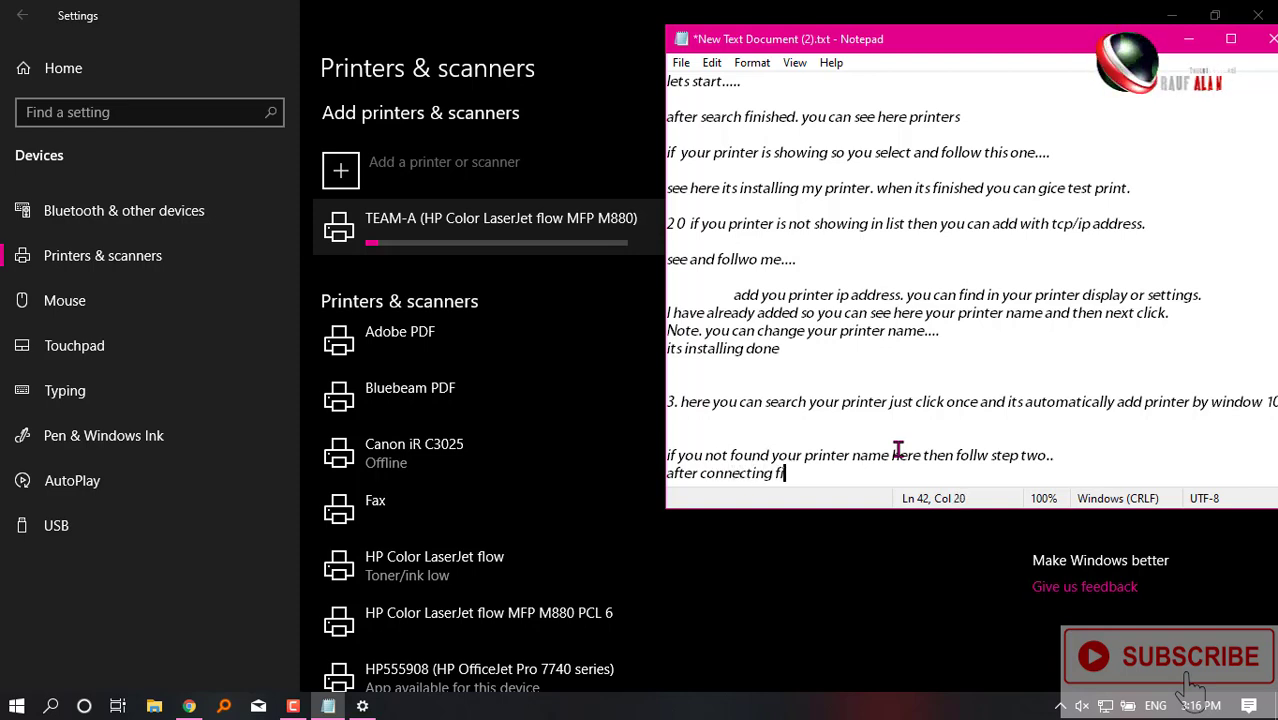
{"action": "type", "text": "nidh its auto"}
{"action": "key", "text": "BackSpace"}
{"action": "key", "text": "BackSpace"}
{"action": "key", "text": "BackSpace"}
{"action": "key", "text": "BackSpace"}
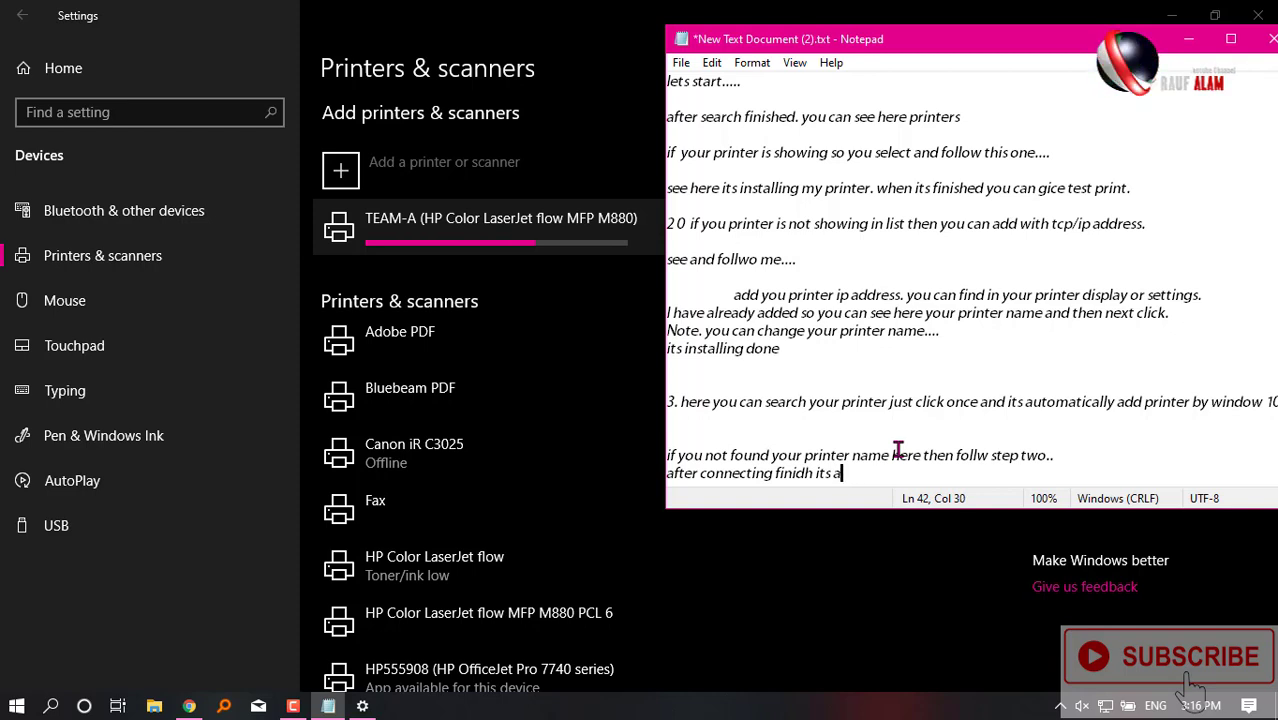
{"action": "type", "text": "added"}
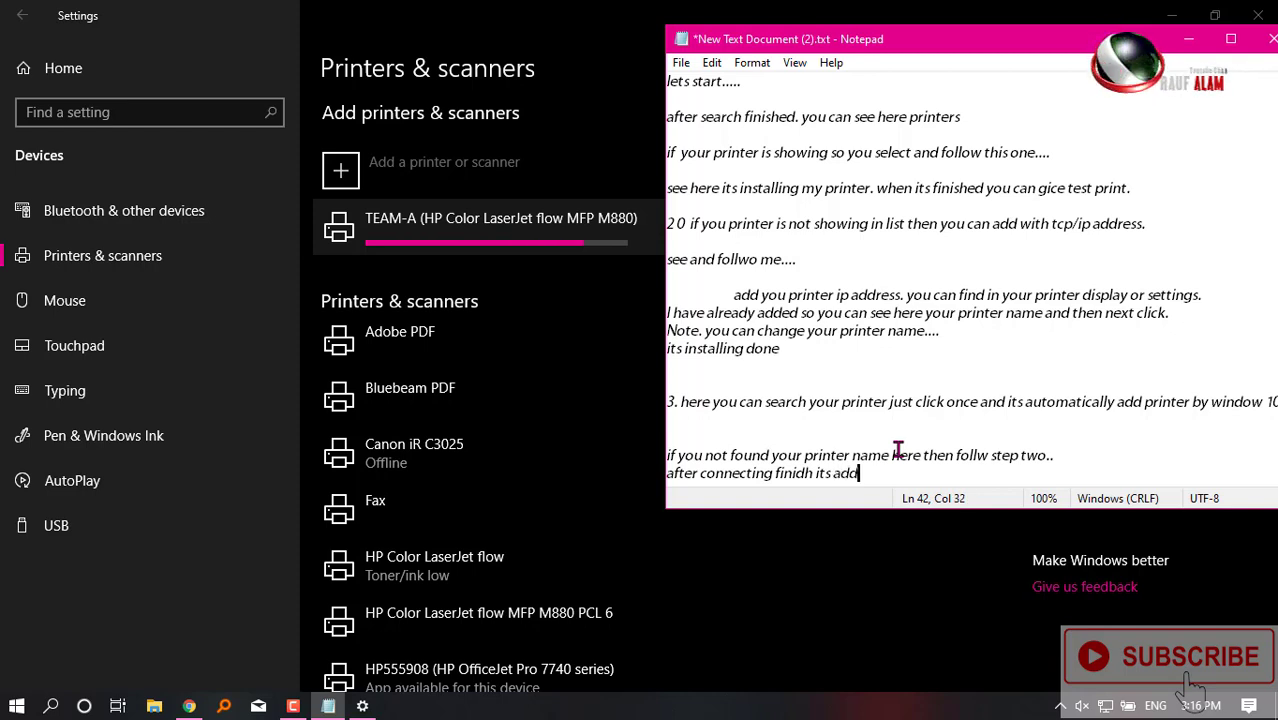
{"action": "key", "text": "BackSpace"}
{"action": "key", "text": "BackSpace"}
{"action": "key", "text": "BackSpace"}
{"action": "key", "text": "BackSpace"}
{"action": "key", "text": "BackSpace"}
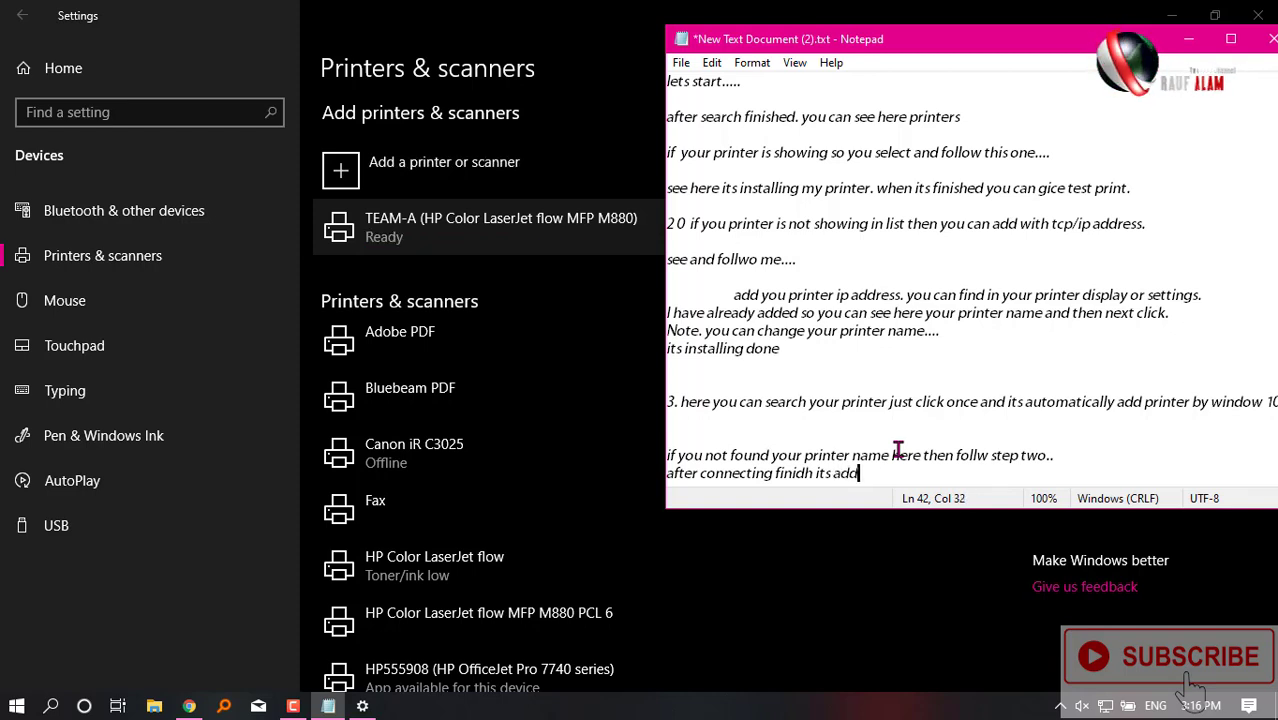
{"action": "type", "text": "inst"}
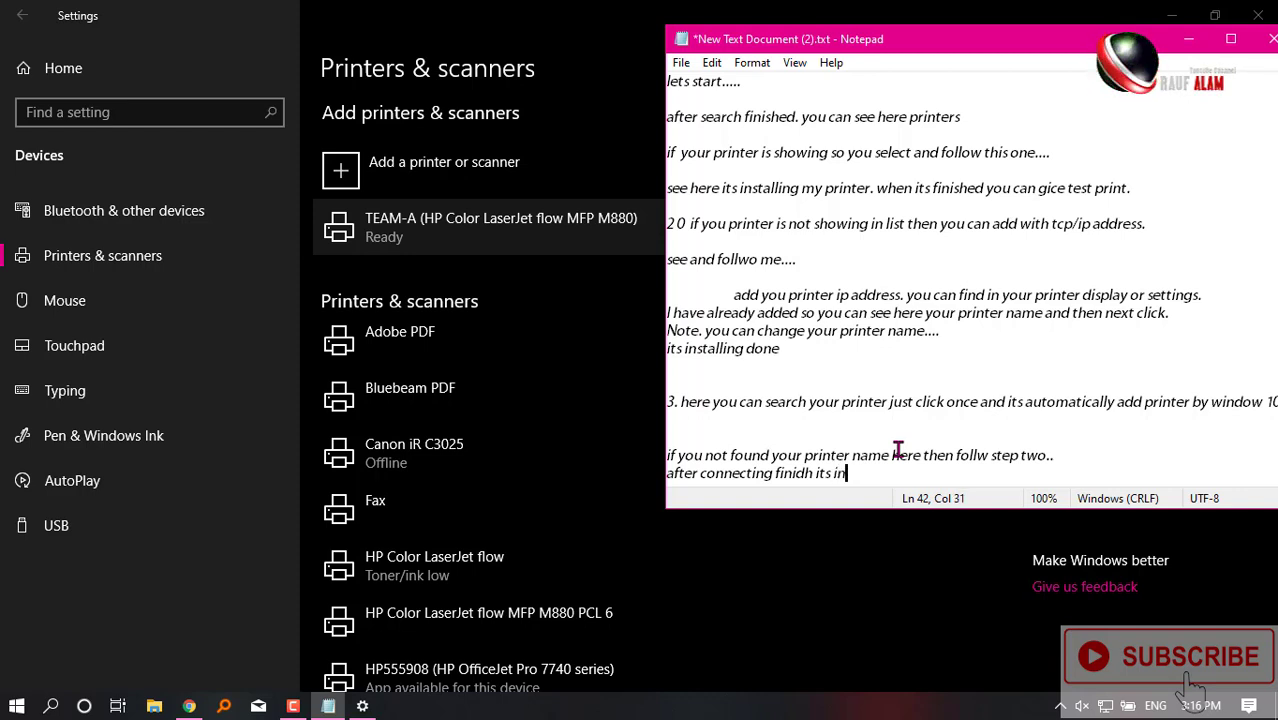
{"action": "key", "text": "BackSpace"}
{"action": "key", "text": "BackSpace"}
{"action": "type", "text": "stall auto"}
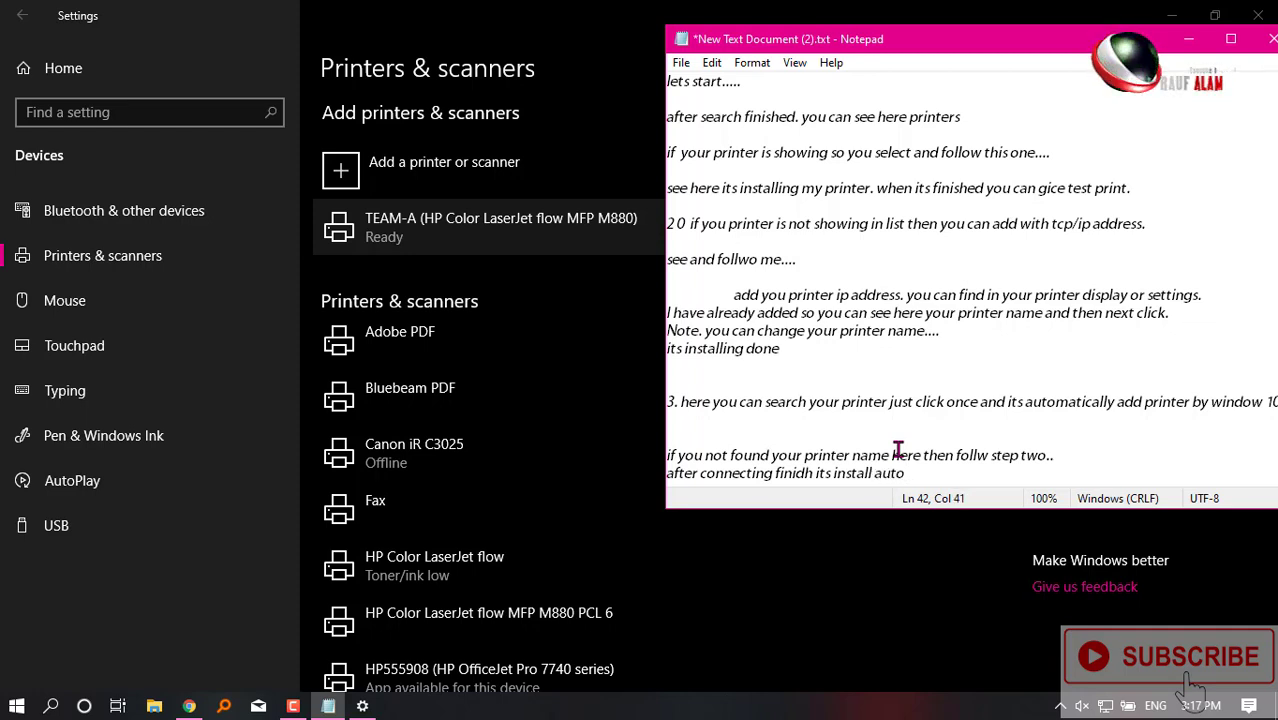
{"action": "type", "text": "matically.."}
Leave several blank lines below and write "see its done and ready for print" on a line of its own
{"action": "key", "text": "Return"}
{"action": "key", "text": "Return"}
{"action": "key", "text": "Return"}
{"action": "key", "text": "Return"}
{"action": "key", "text": "Return"}
{"action": "key", "text": "Return"}
{"action": "key", "text": "Return"}
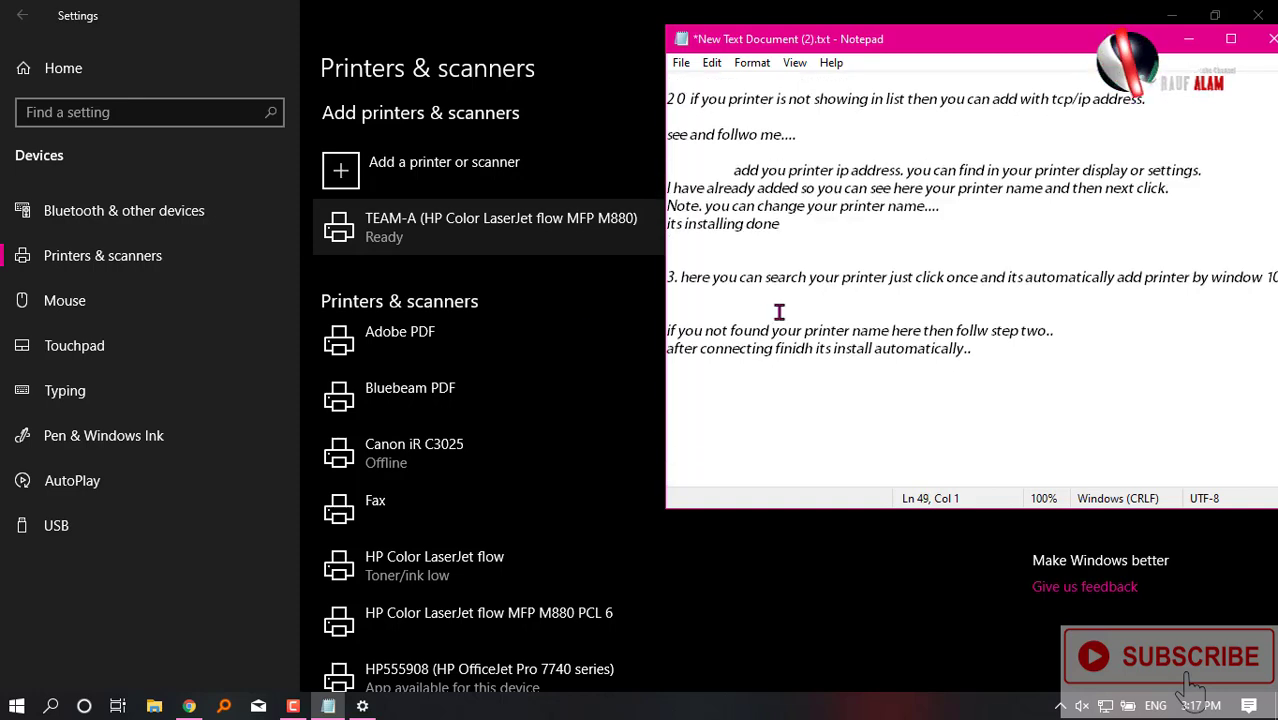
{"action": "type", "text": "see its done "}
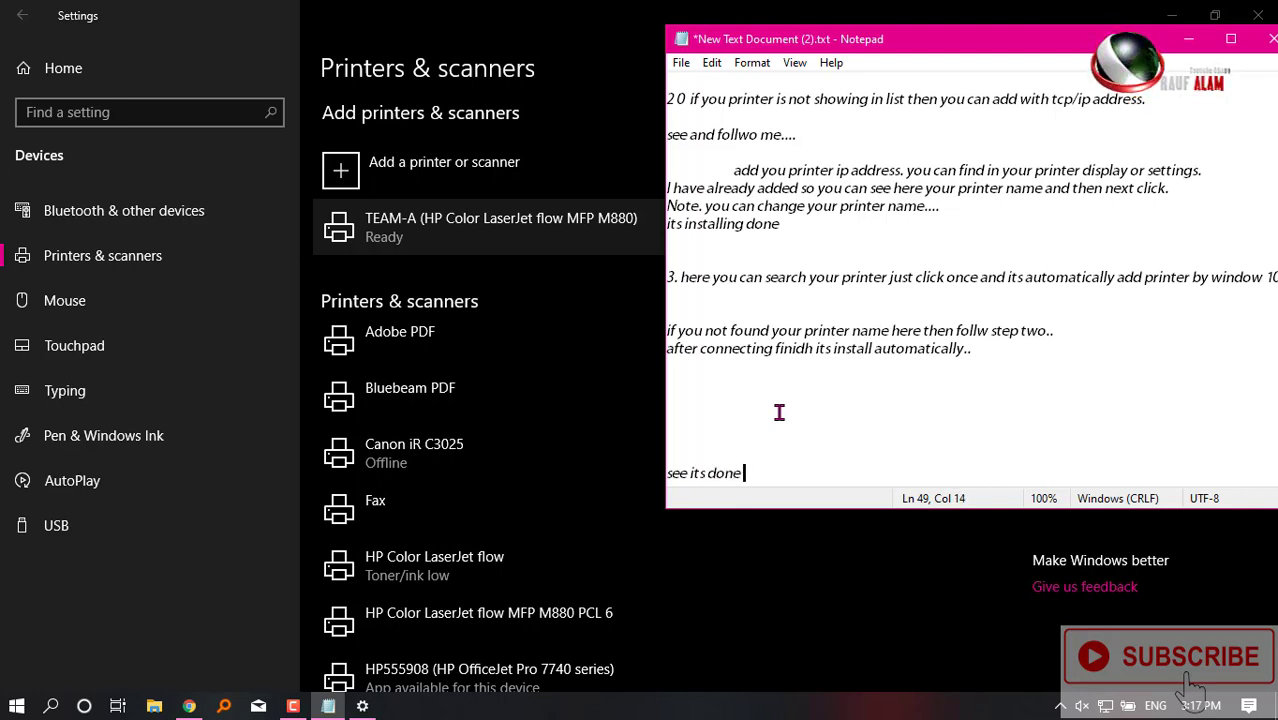
{"action": "type", "text": " and r"}
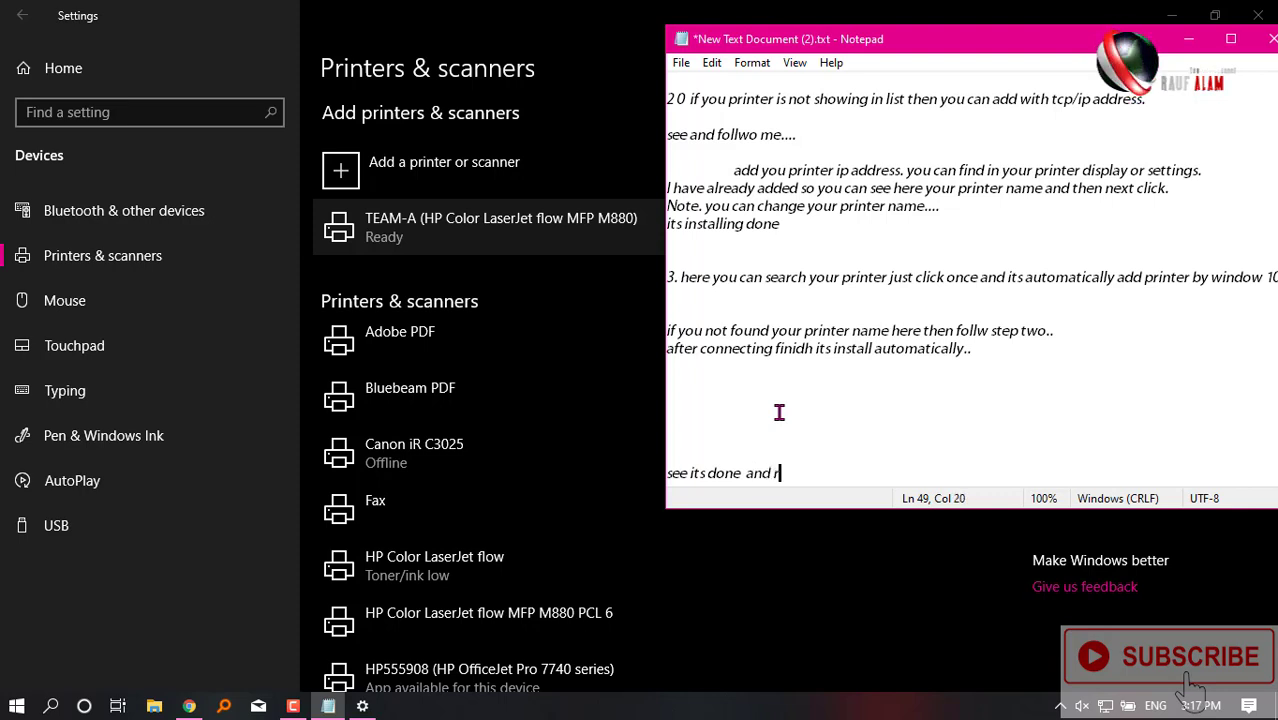
{"action": "type", "text": "eady for "}
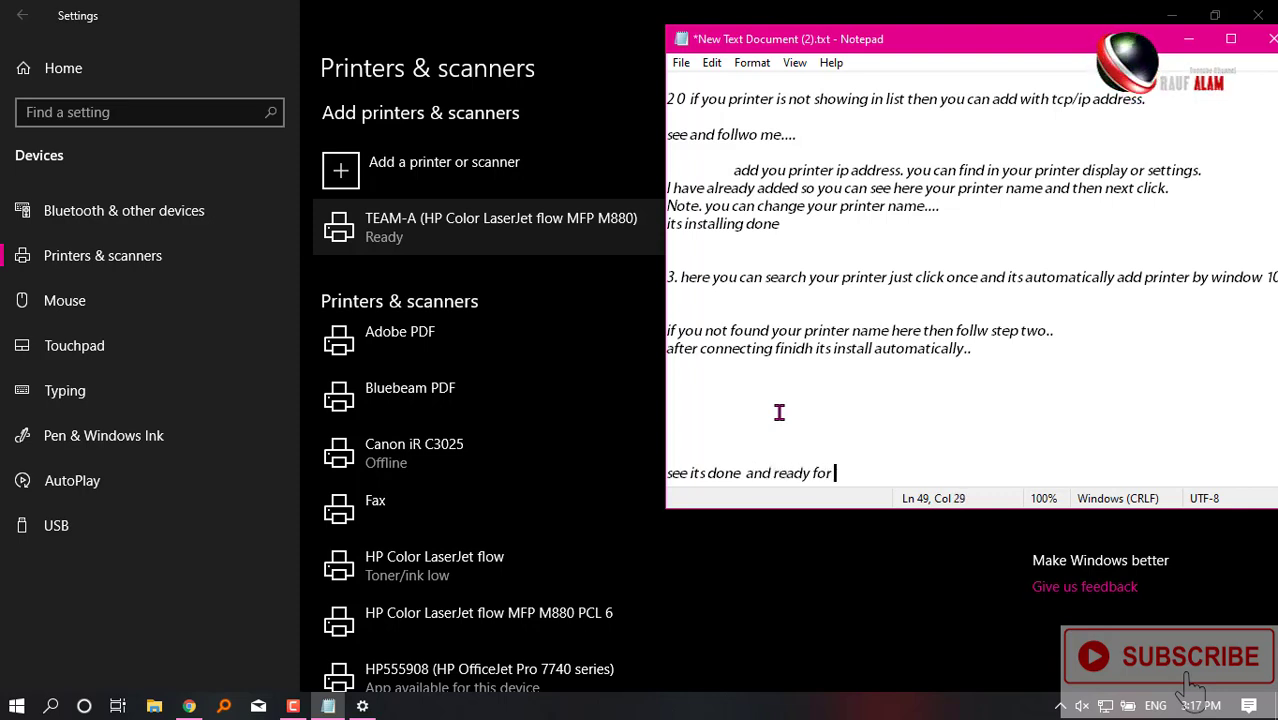
{"action": "type", "text": "print"}
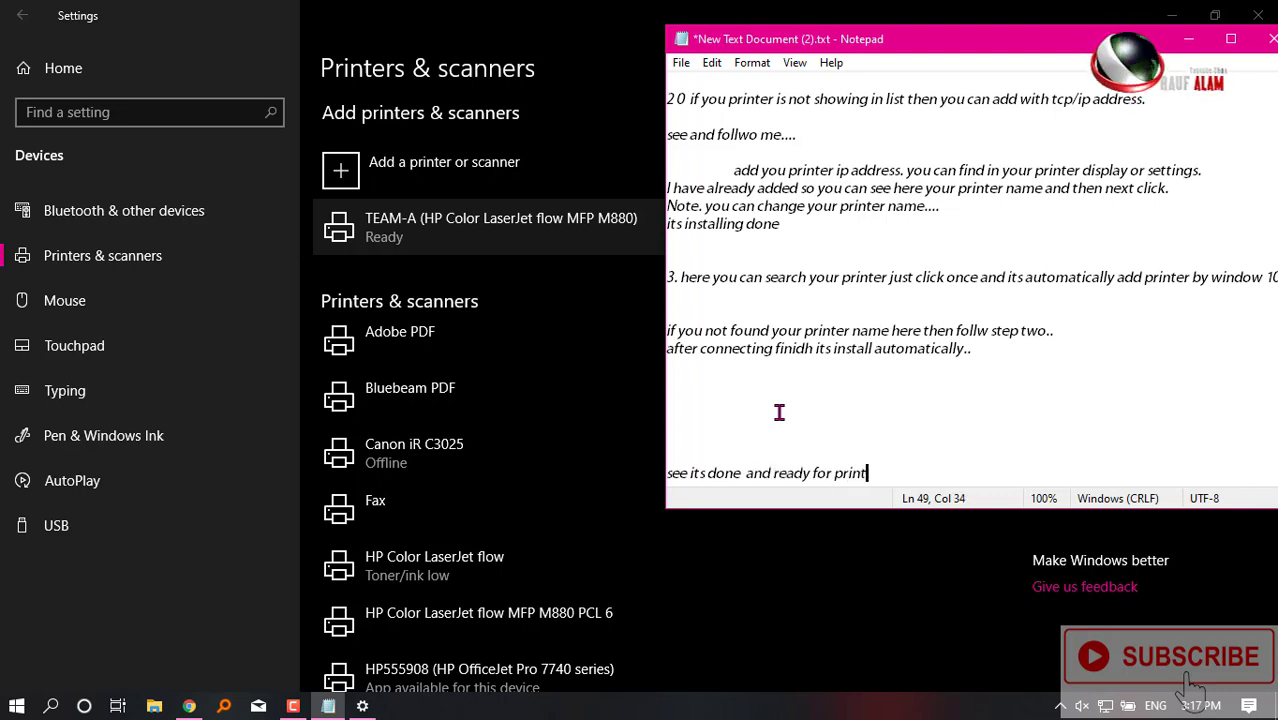
{"action": "key", "text": "Return"}
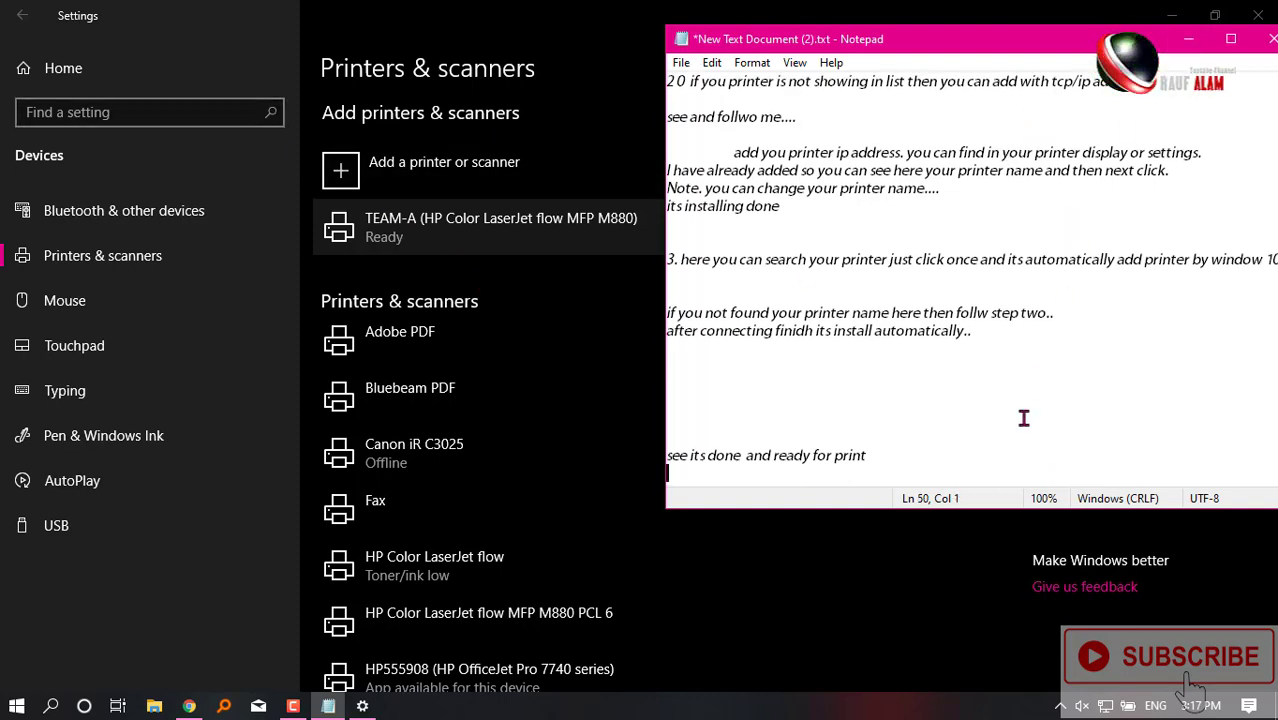
Leave a blank line below and add the note "now you can give print so lets see.."
{"action": "left_click", "coordinate": [940, 458]}
{"action": "key", "text": "Return"}
{"action": "key", "text": "Return"}
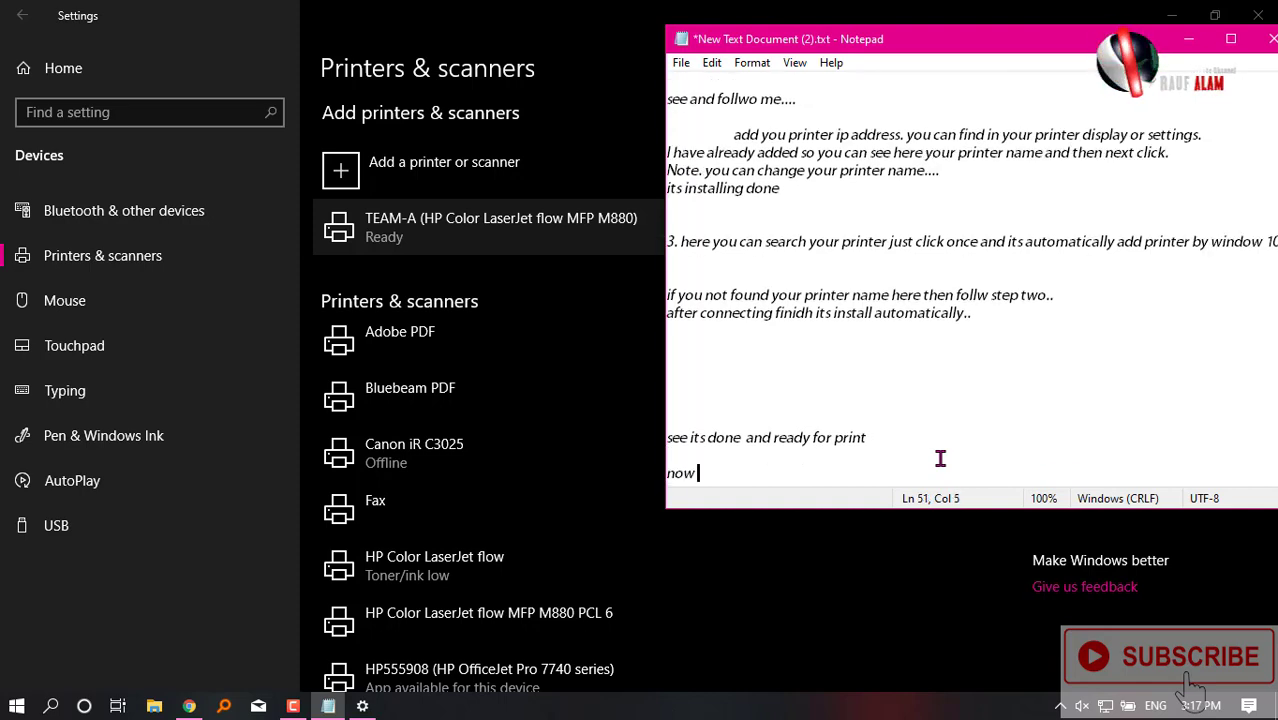
{"action": "type", "text": "now you can give"}
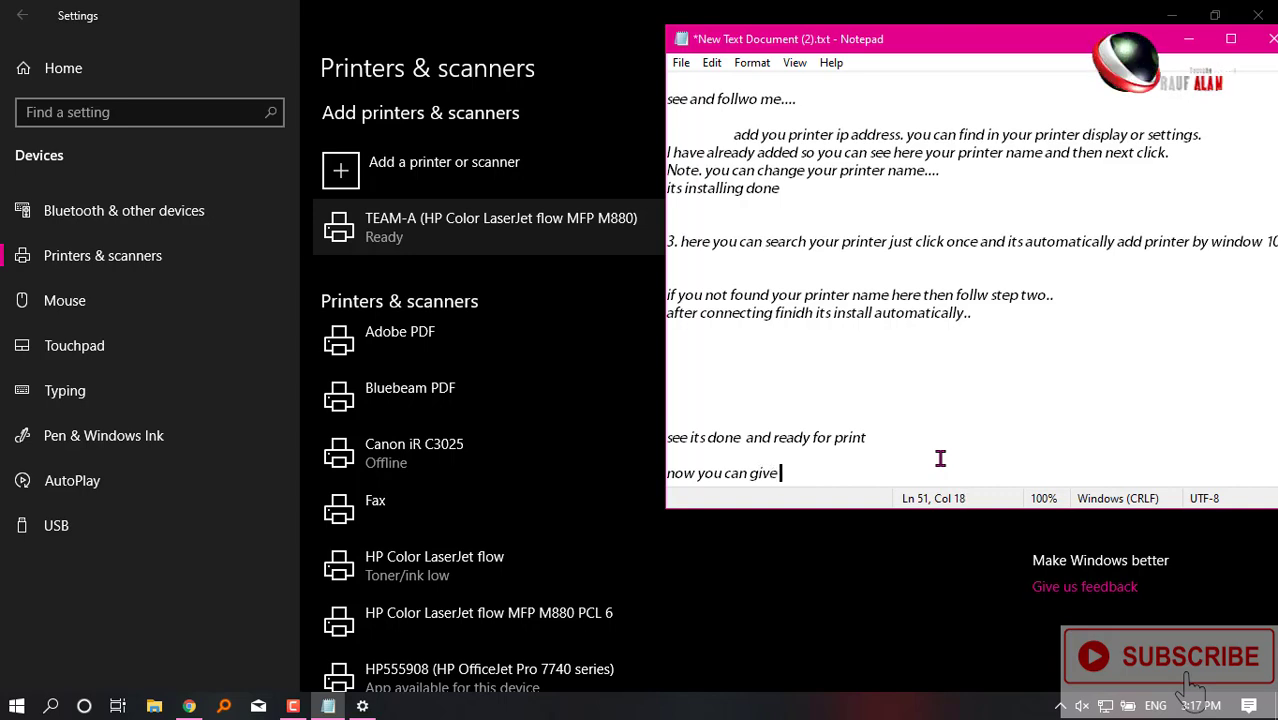
{"action": "type", "text": " pri"}
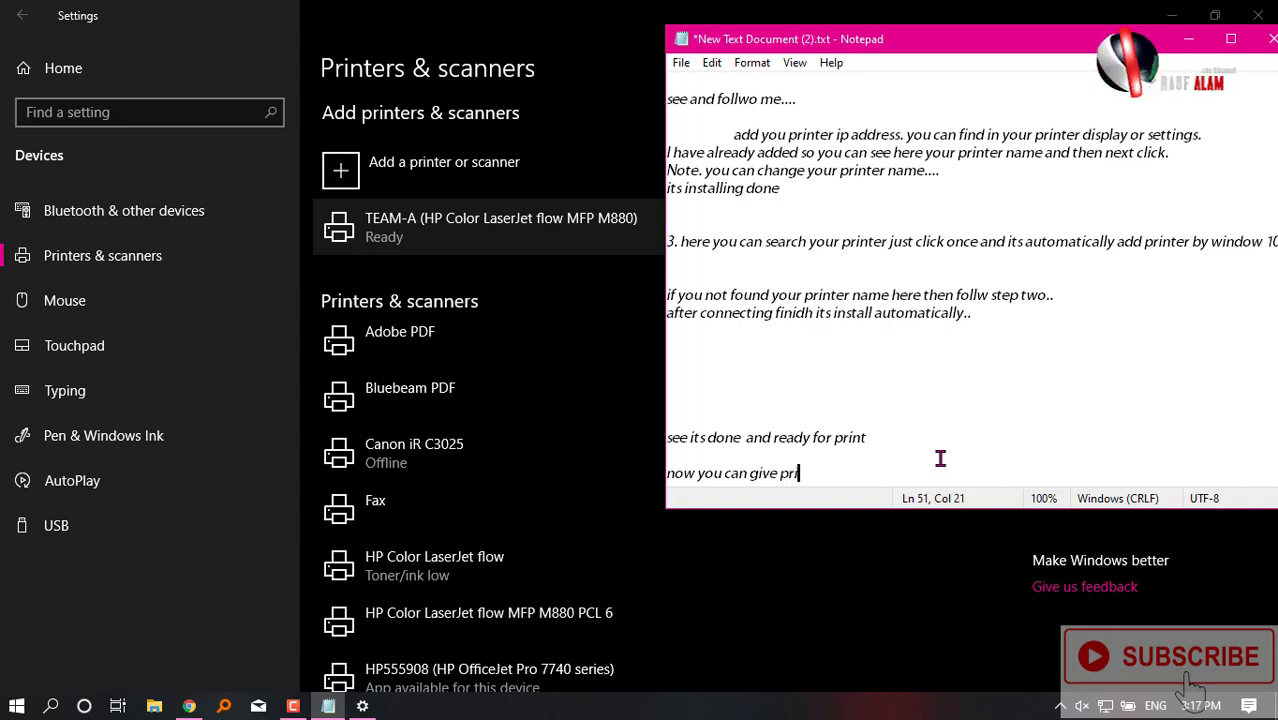
{"action": "type", "text": "nt so lets see.."}
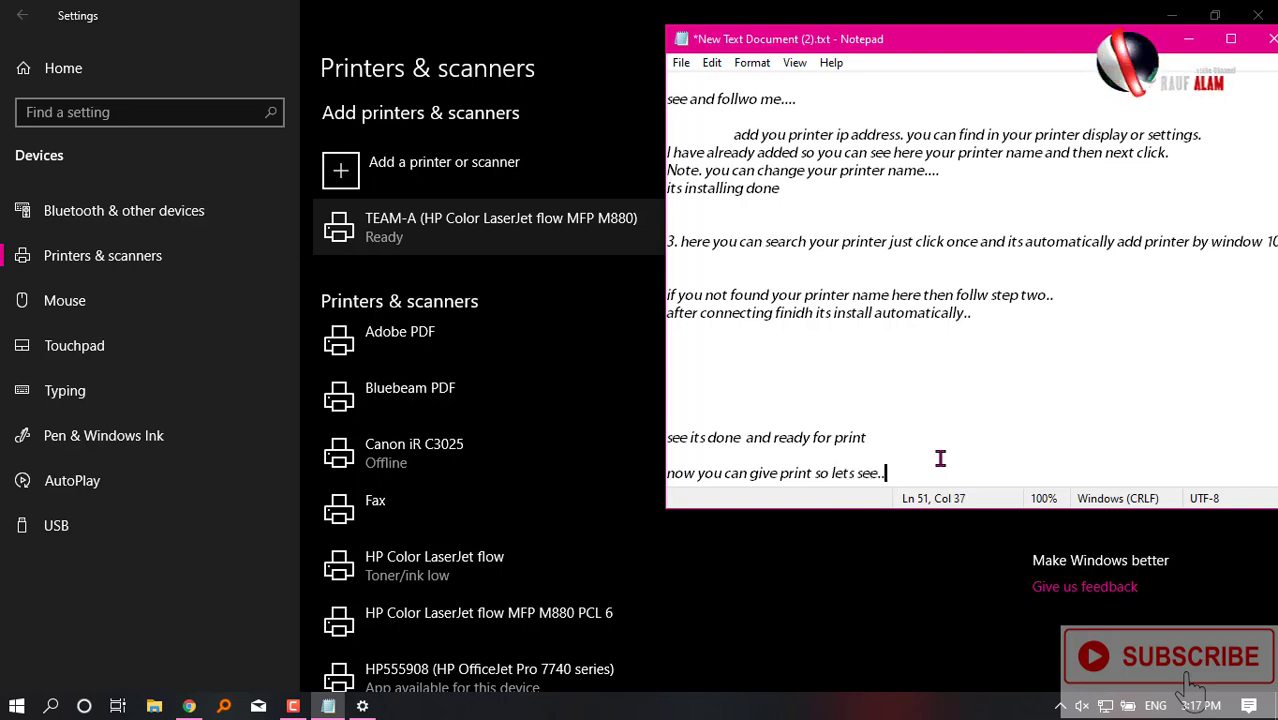
Find and select the TEAM-A (HP Color LaserJet flow MFP M880) printer in Notepad's Print dialog and close it without printing
{"action": "left_click", "coordinate": [681, 62]}
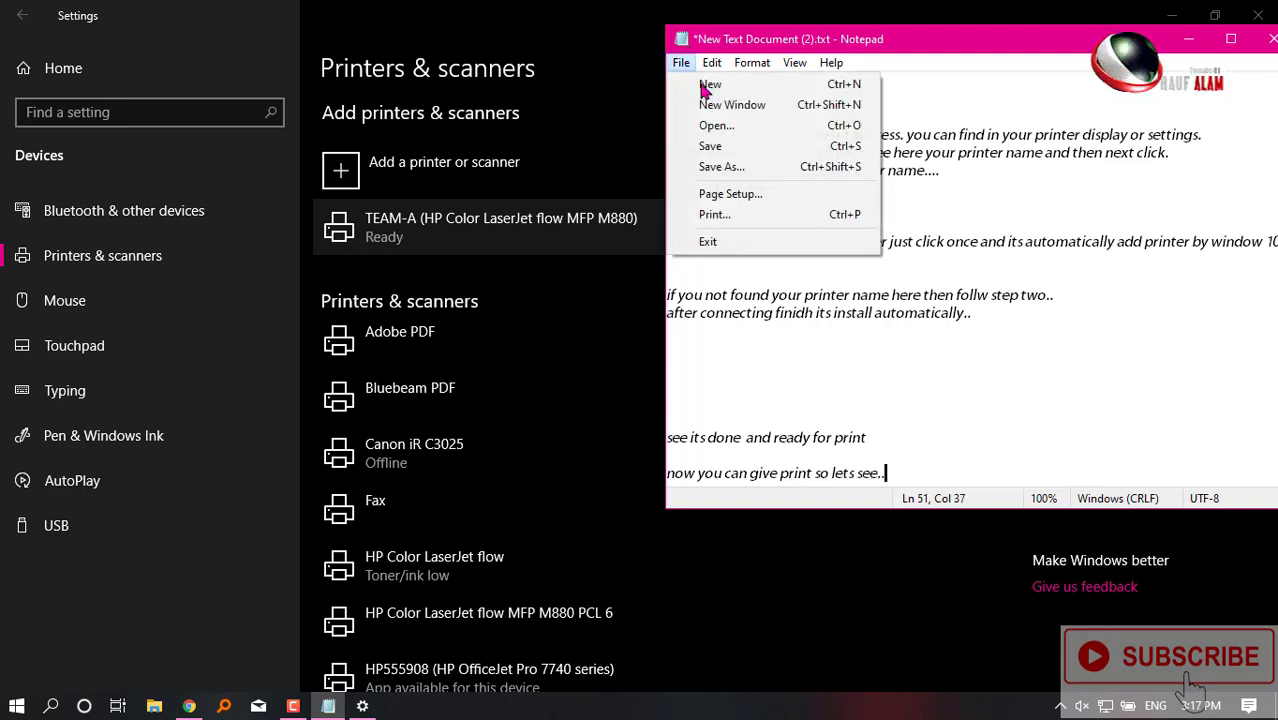
{"action": "left_click", "coordinate": [735, 217]}
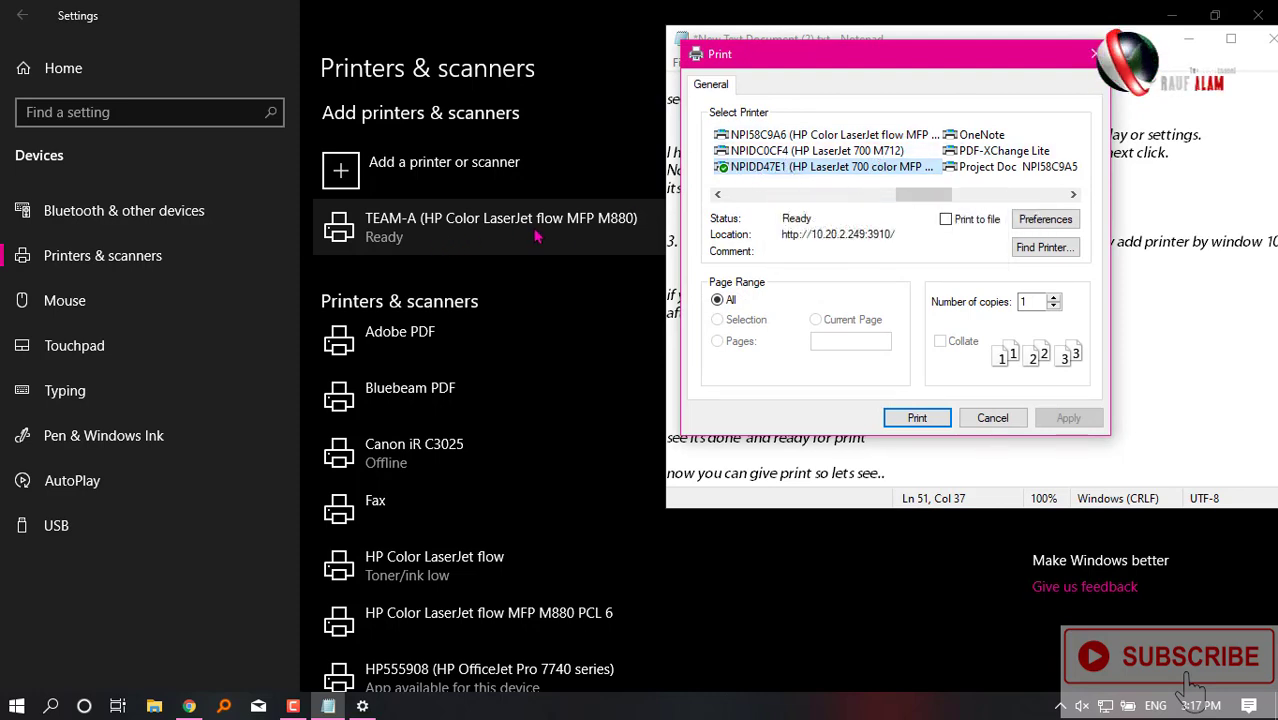
{"action": "scroll", "coordinate": [846, 152], "scroll_direction": "down", "scroll_amount": 2}
{"action": "scroll", "coordinate": [776, 163], "scroll_direction": "up", "scroll_amount": 3}
{"action": "scroll", "coordinate": [808, 165], "scroll_direction": "down", "scroll_amount": 1}
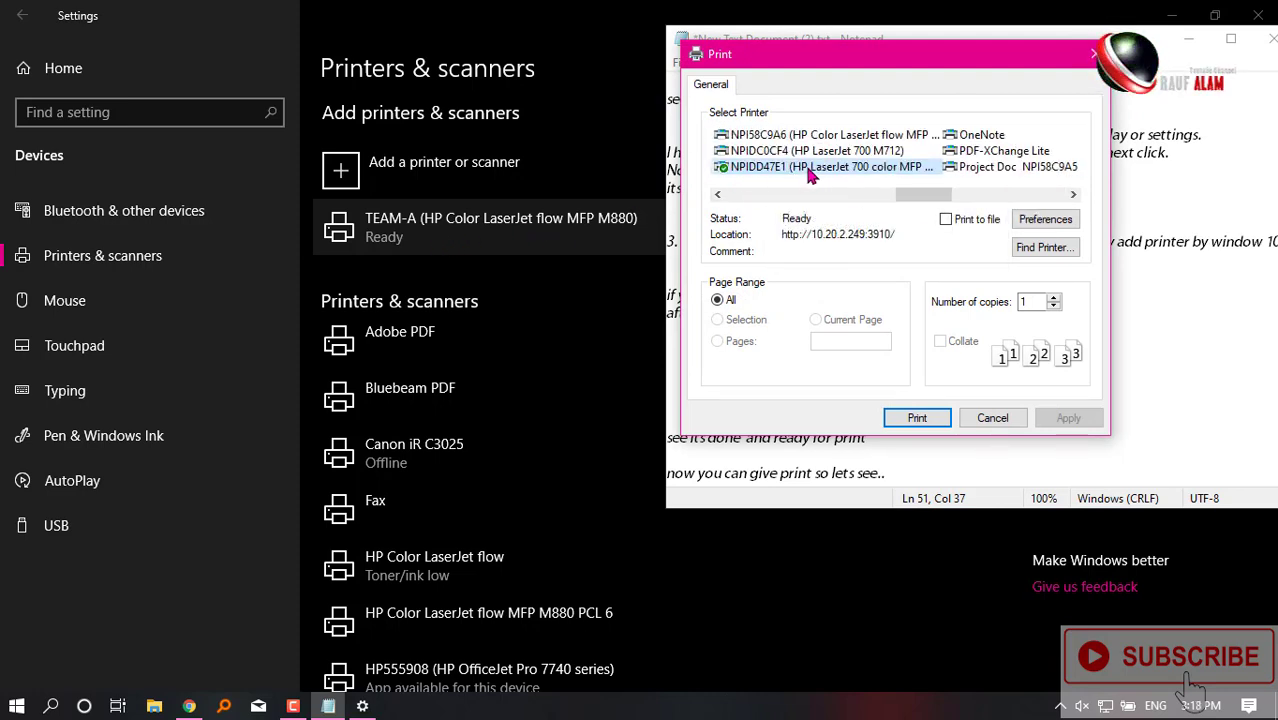
{"action": "scroll", "coordinate": [950, 169], "scroll_direction": "down", "scroll_amount": 1}
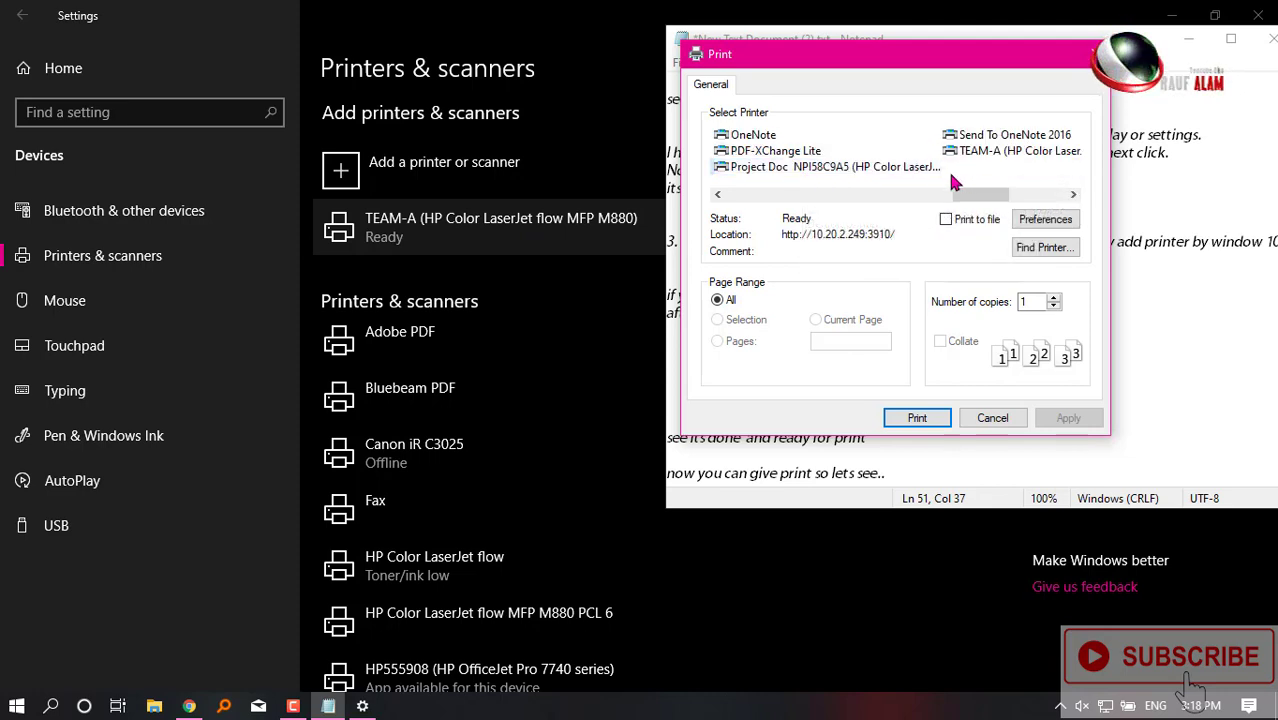
{"action": "scroll", "coordinate": [966, 172], "scroll_direction": "down", "scroll_amount": 1}
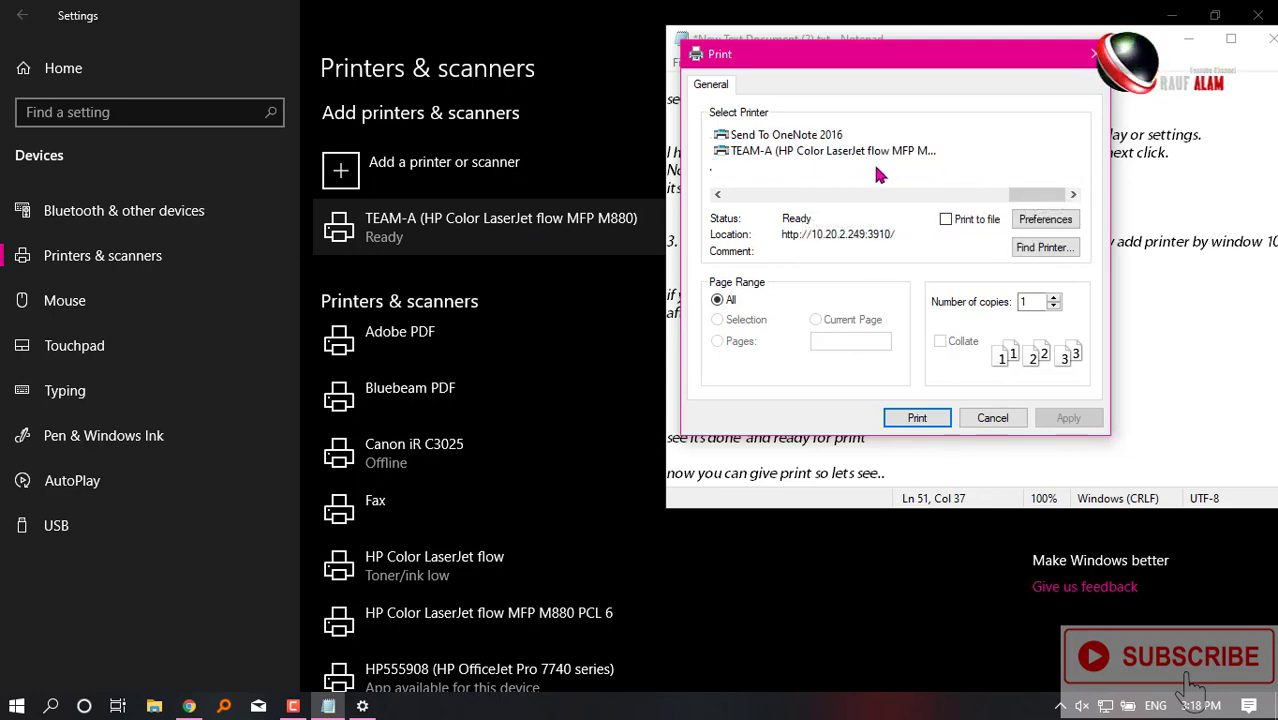
{"action": "left_click", "coordinate": [773, 152]}
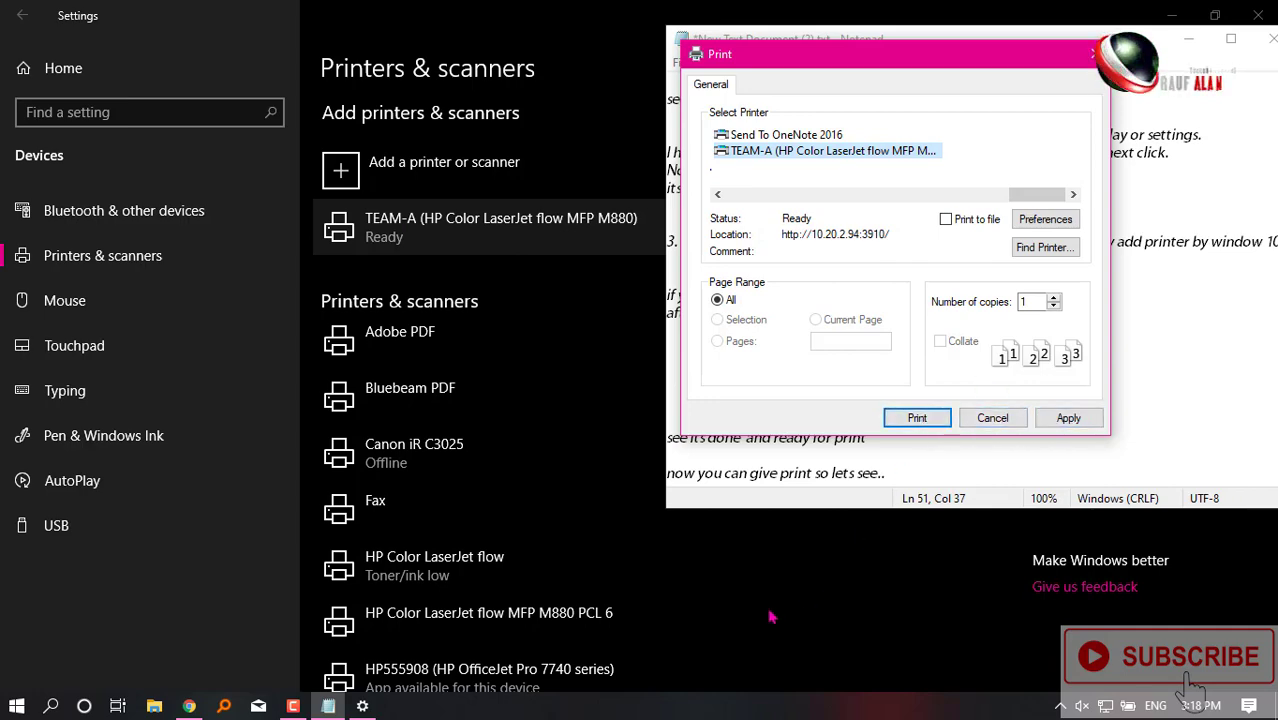
{"action": "left_click", "coordinate": [993, 418]}
{"action": "key", "text": "Return"}
{"action": "key", "text": "Return"}
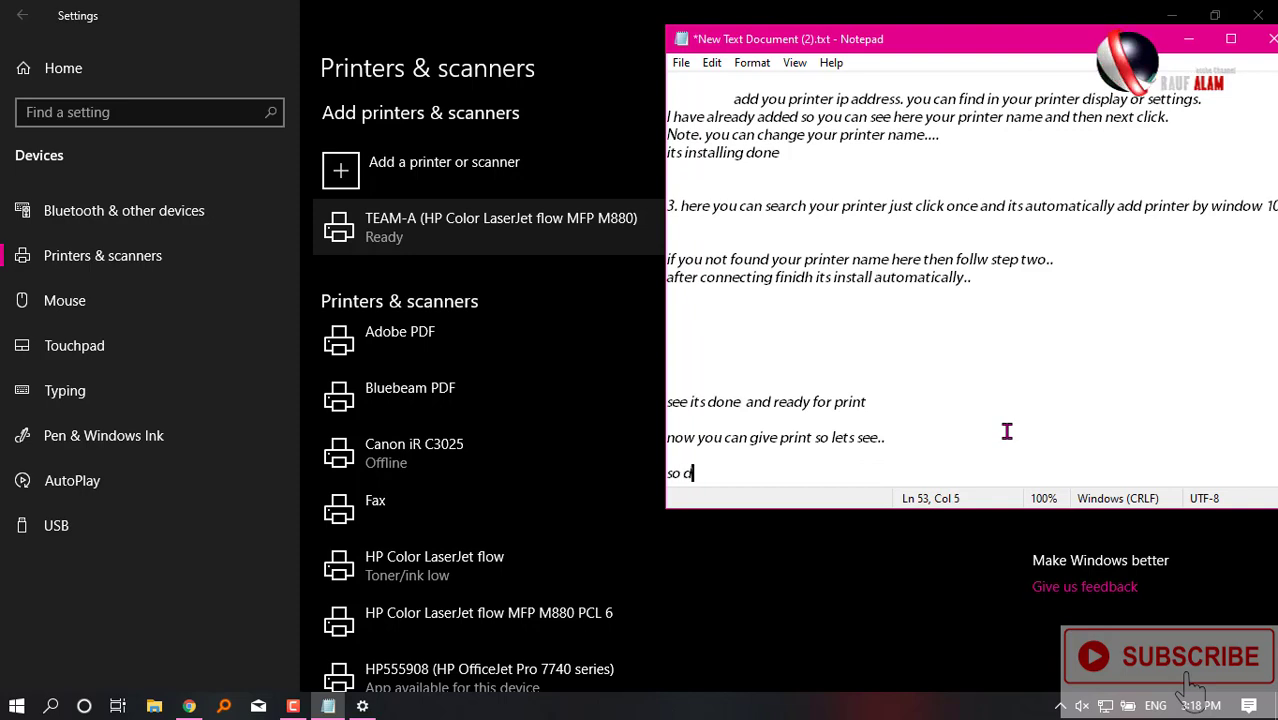
{"action": "key", "text": "BackSpace"}
{"action": "key", "text": "BackSpace"}
{"action": "key", "text": "BackSpace"}
{"action": "key", "text": "BackSpace"}
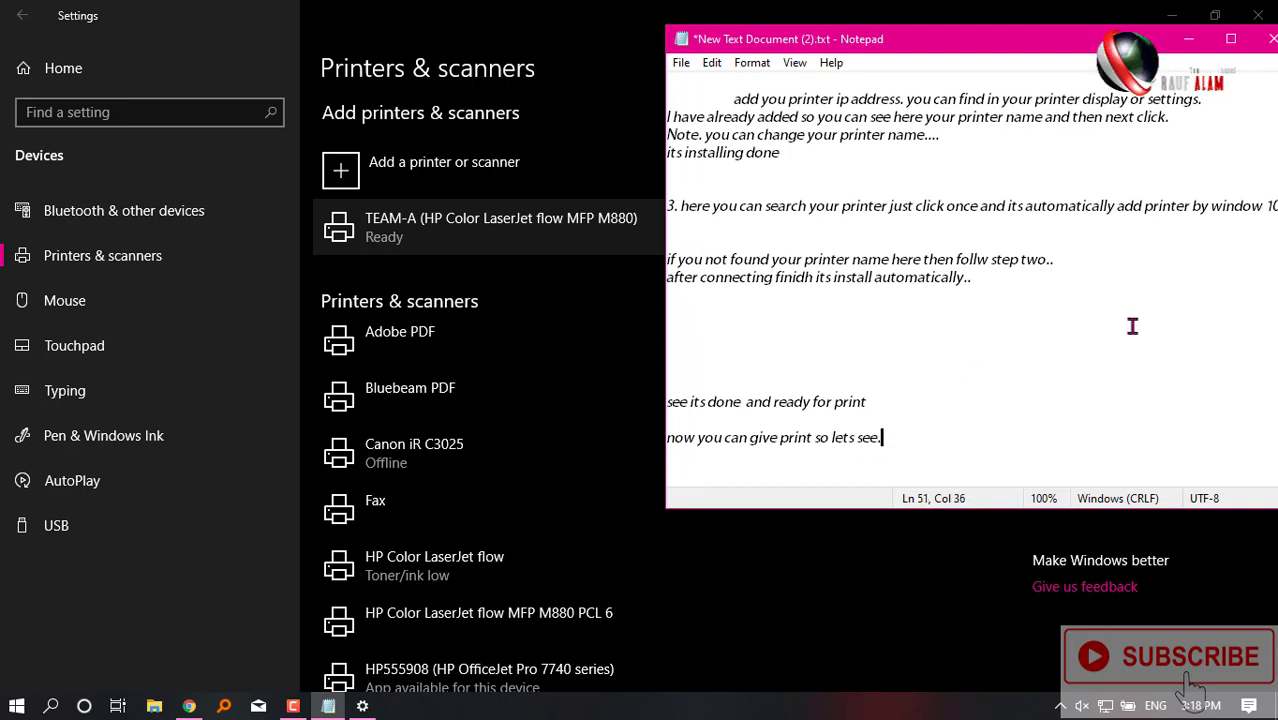
Delete all the tutorial notes below the line "Thanks.....for watching...."
{"action": "left_click_drag", "start_coordinate": [1001, 471], "coordinate": [670, 364]}
{"action": "key", "text": "BackSpace"}
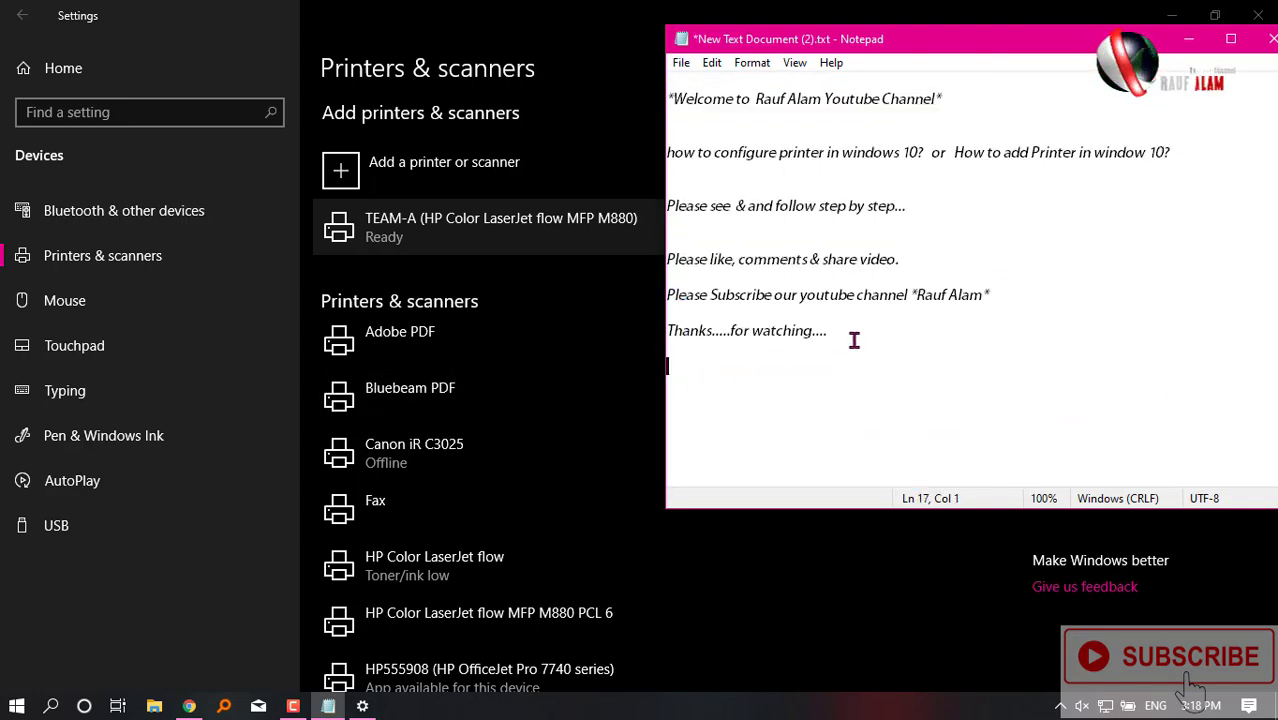
Highlight in turn the closing lines that thank viewers, ask them to subscribe, and ask for likes, comments and shares
{"action": "left_click_drag", "start_coordinate": [858, 340], "coordinate": [667, 333]}
{"action": "left_click_drag", "start_coordinate": [1037, 295], "coordinate": [579, 305]}
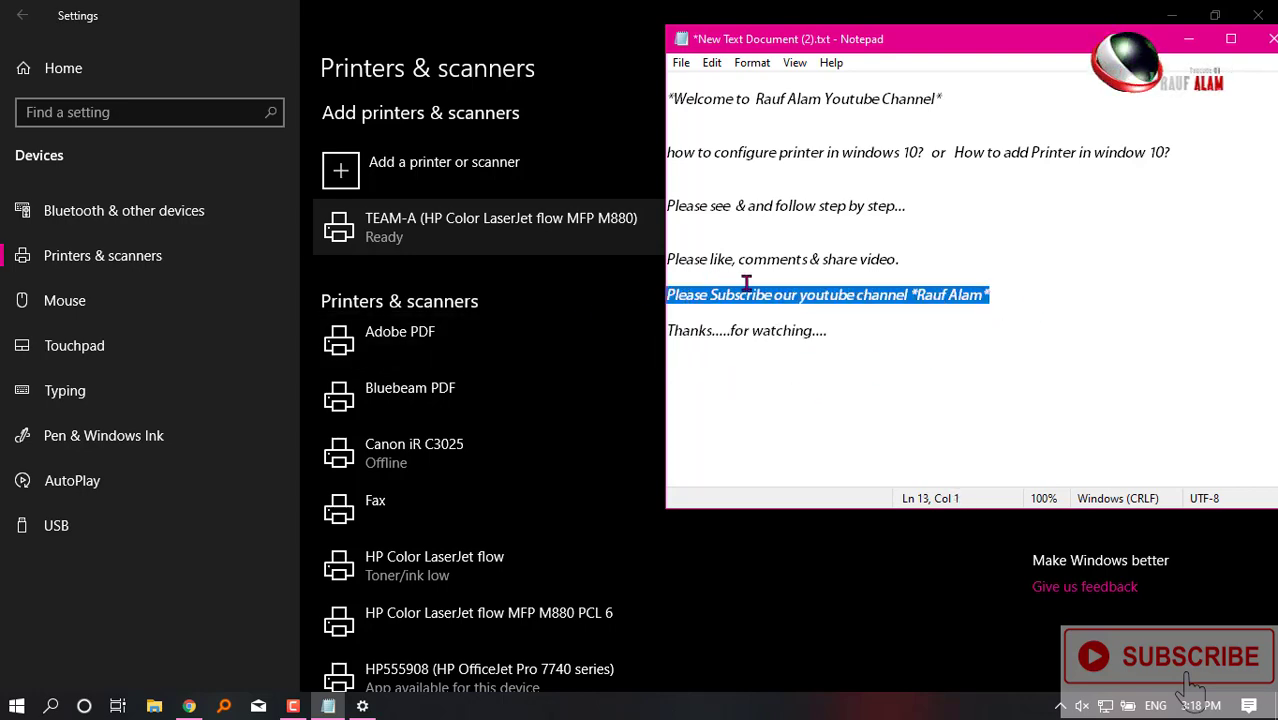
{"action": "left_click_drag", "start_coordinate": [921, 263], "coordinate": [572, 258]}
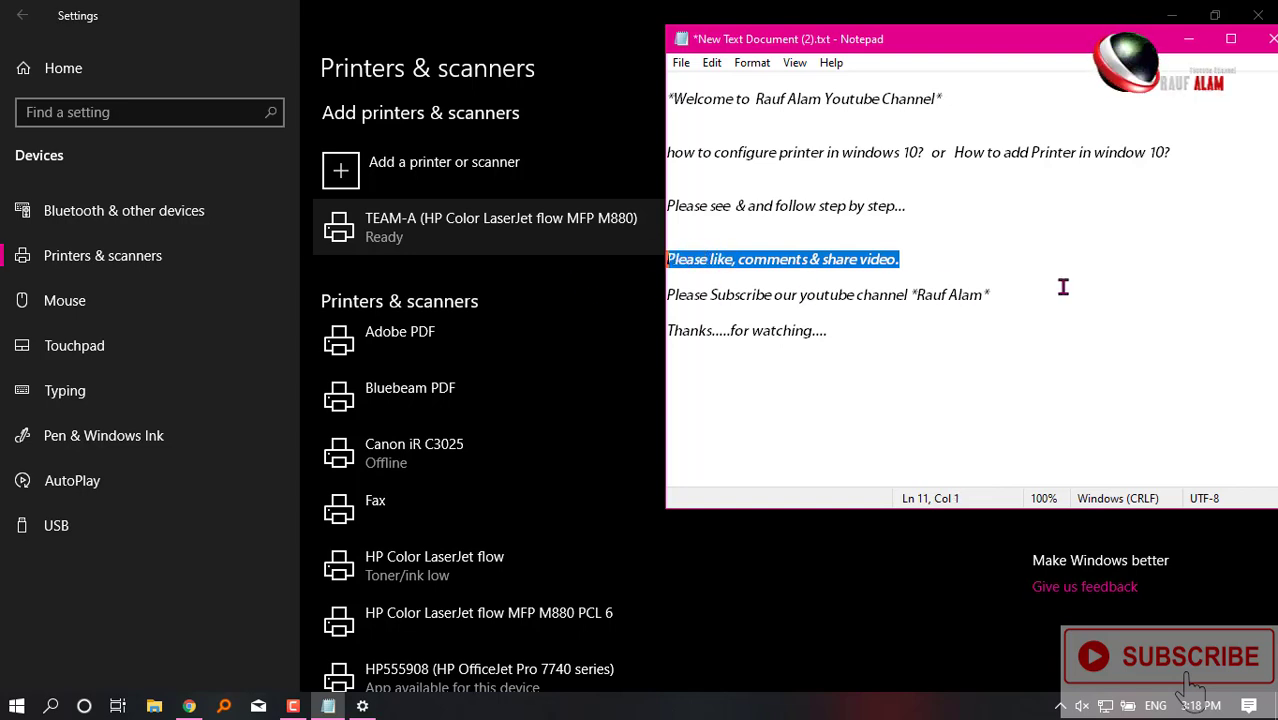